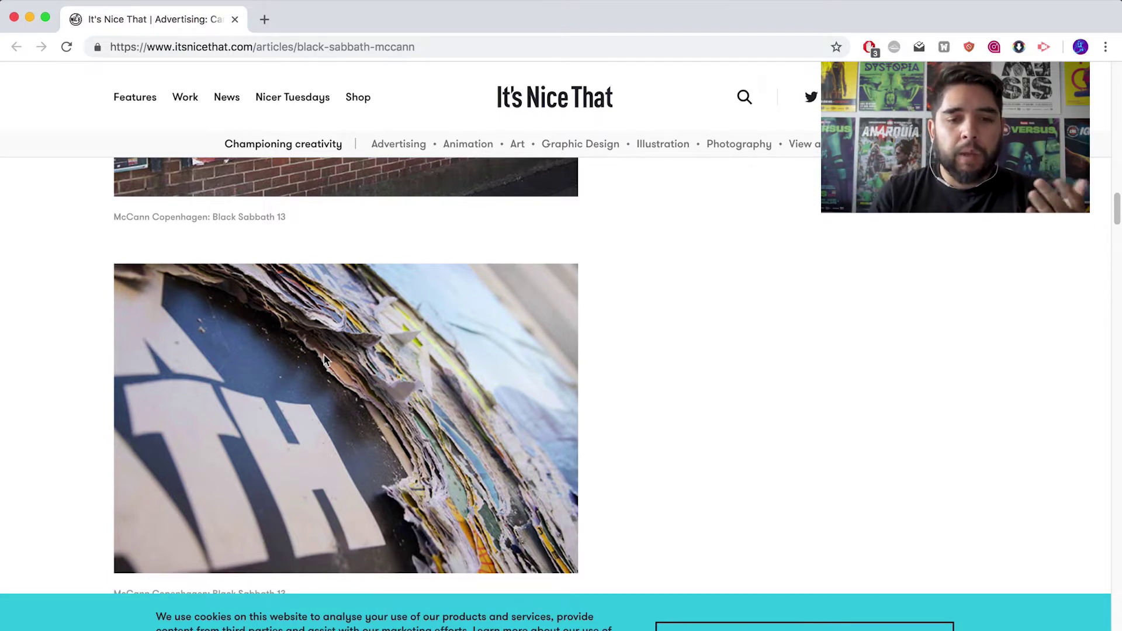
- Scroll through the article's images to find the close-up of the layered torn posters
scroll(326, 360, down, 4)
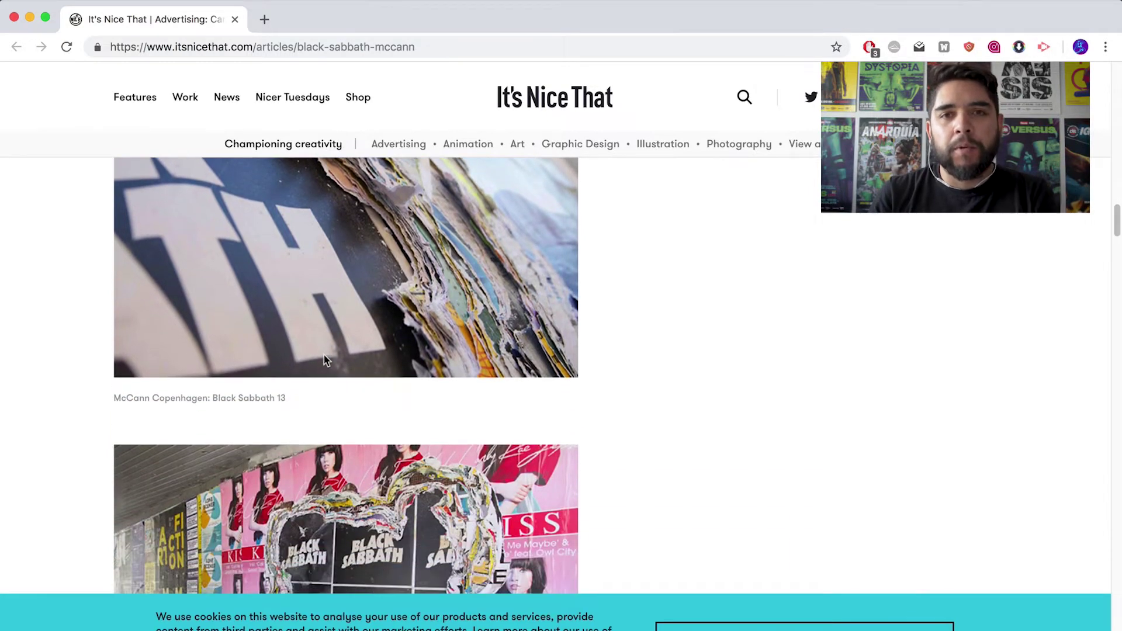
scroll(326, 360, down, 3)
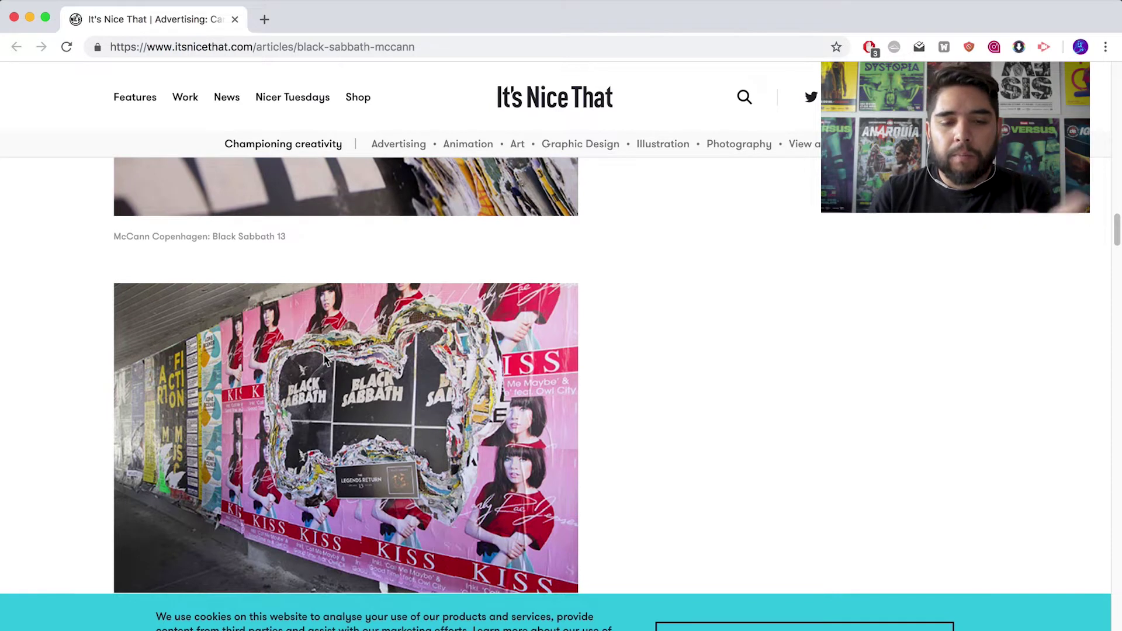
scroll(325, 359, down, 1)
scroll(325, 359, down, 1)
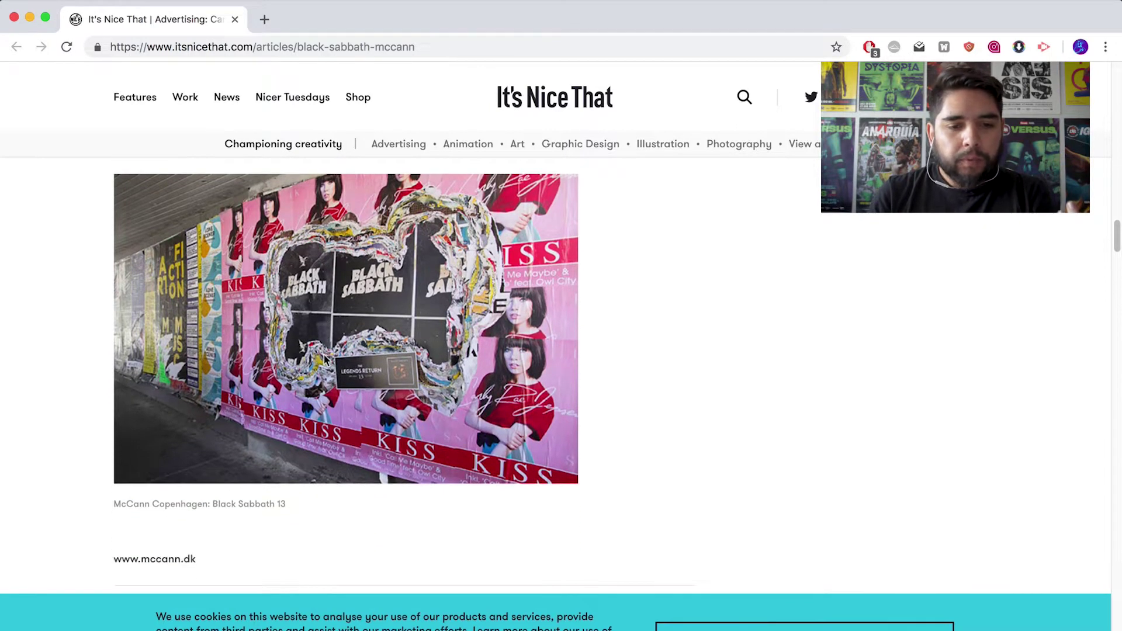
scroll(325, 360, down, 1)
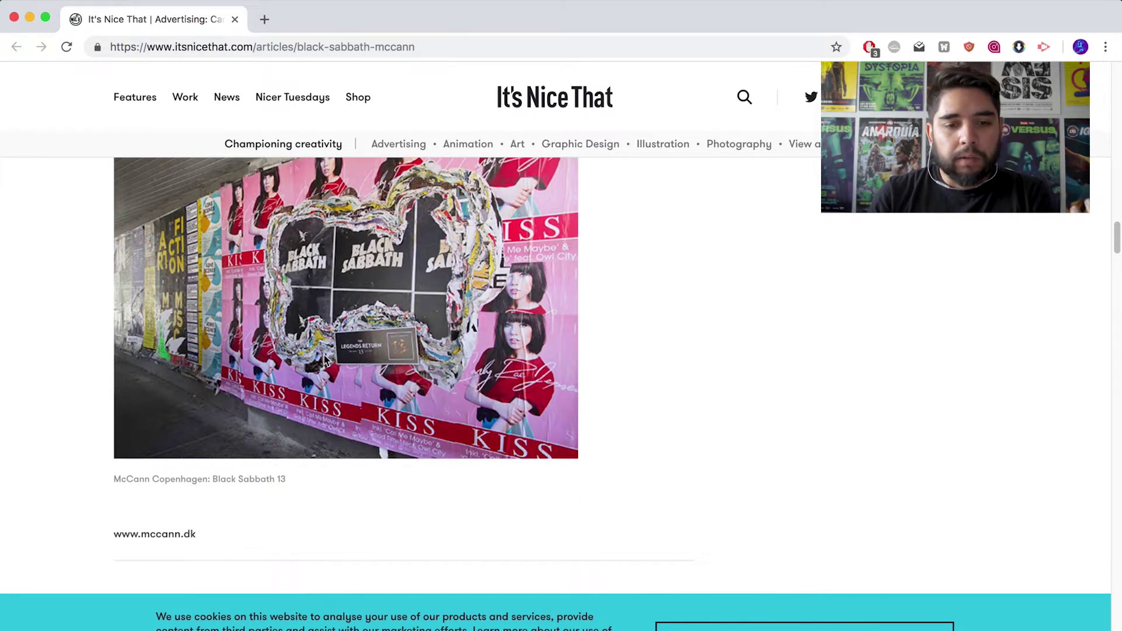
scroll(325, 360, up, 8)
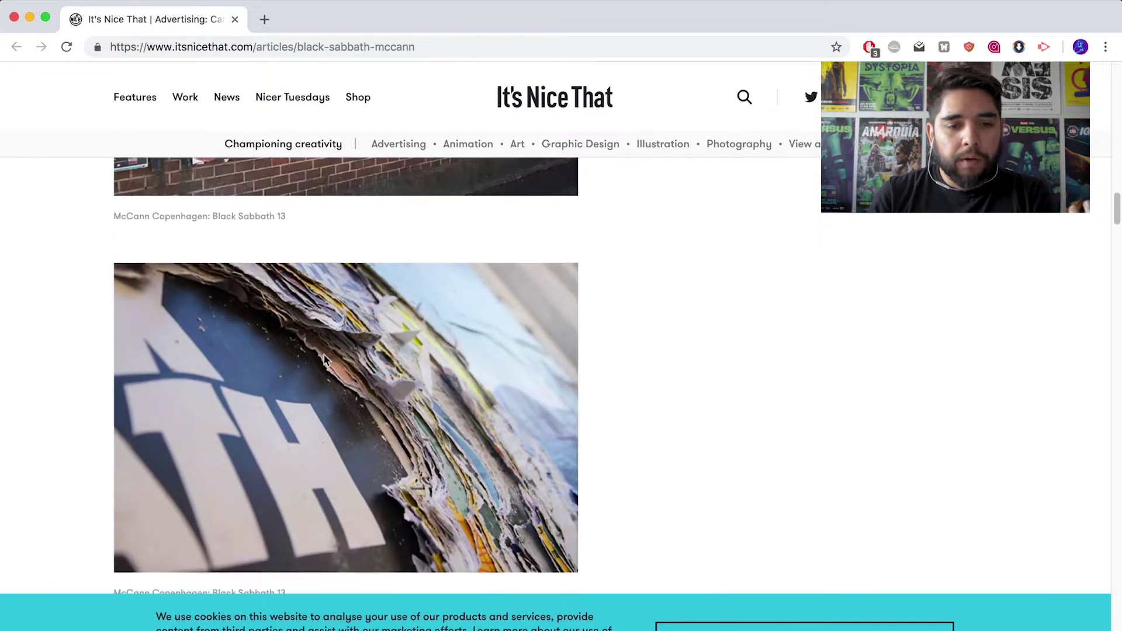
scroll(324, 360, up, 3)
scroll(321, 400, down, 3)
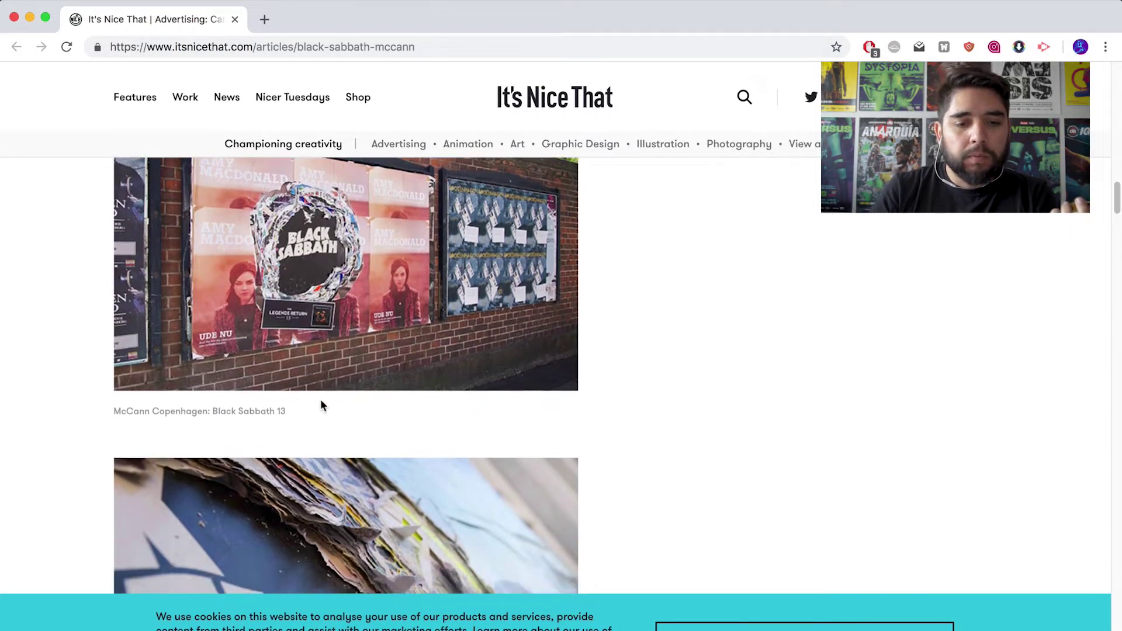
scroll(321, 401, down, 5)
- Zoom the Chrome page in two levels on the thick, peeling poster-layers close-up
key(super+equal)
scroll(321, 401, up, 2)
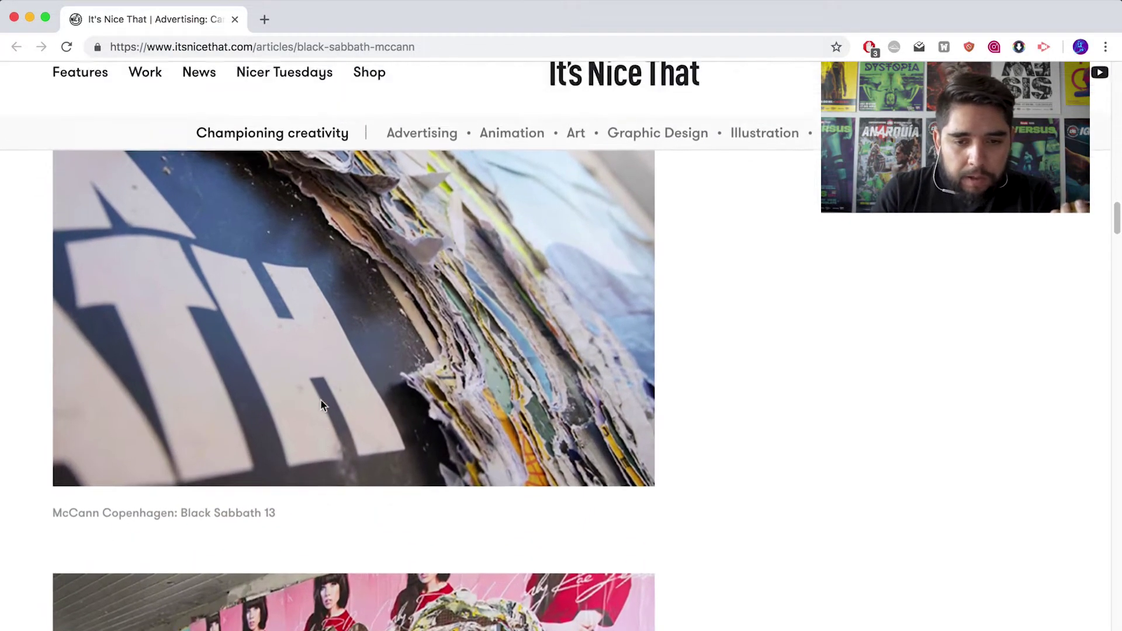
key(super+equal)
key(super+equal)
scroll(324, 403, up, 2)
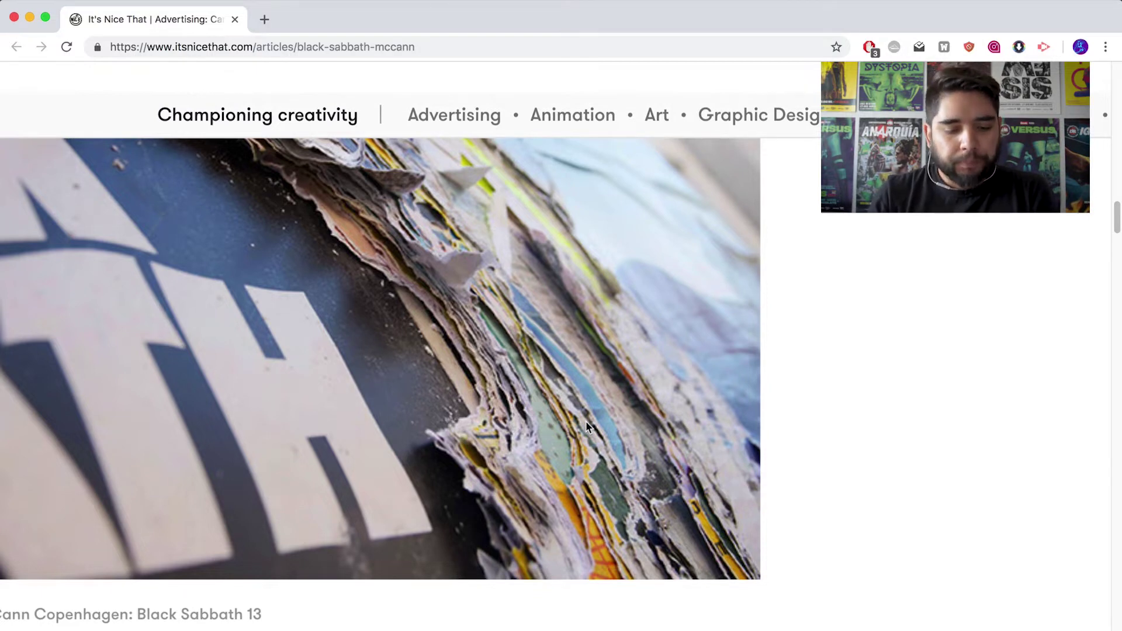
key(super+Tab)
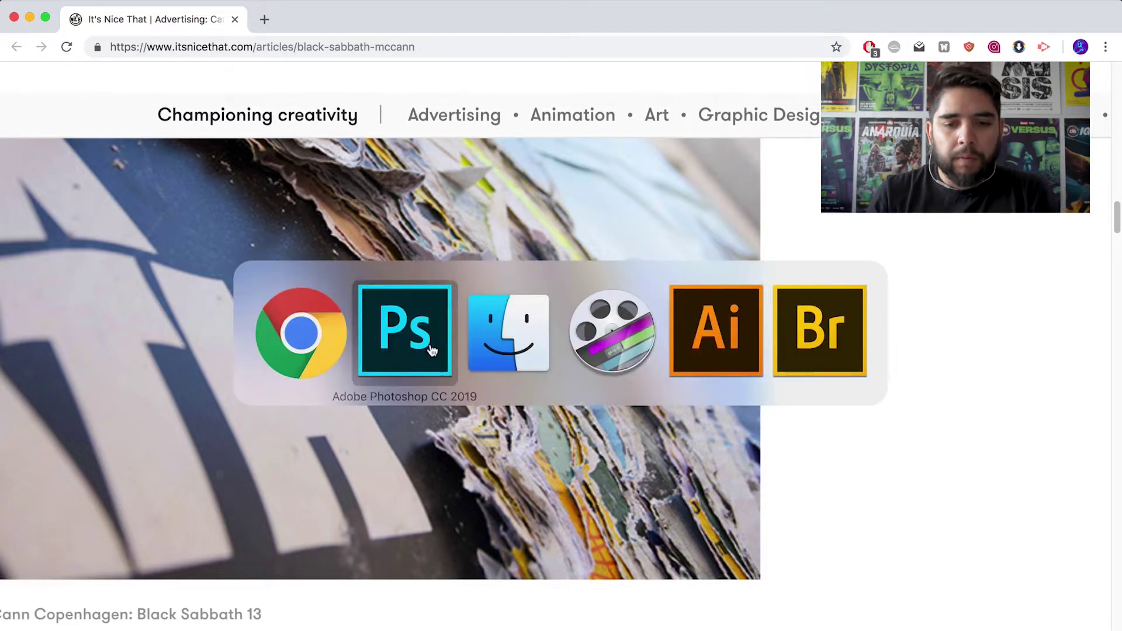
- Back in Photoshop, select the torn old-posters texture layer in the fondo group
click(428, 349)
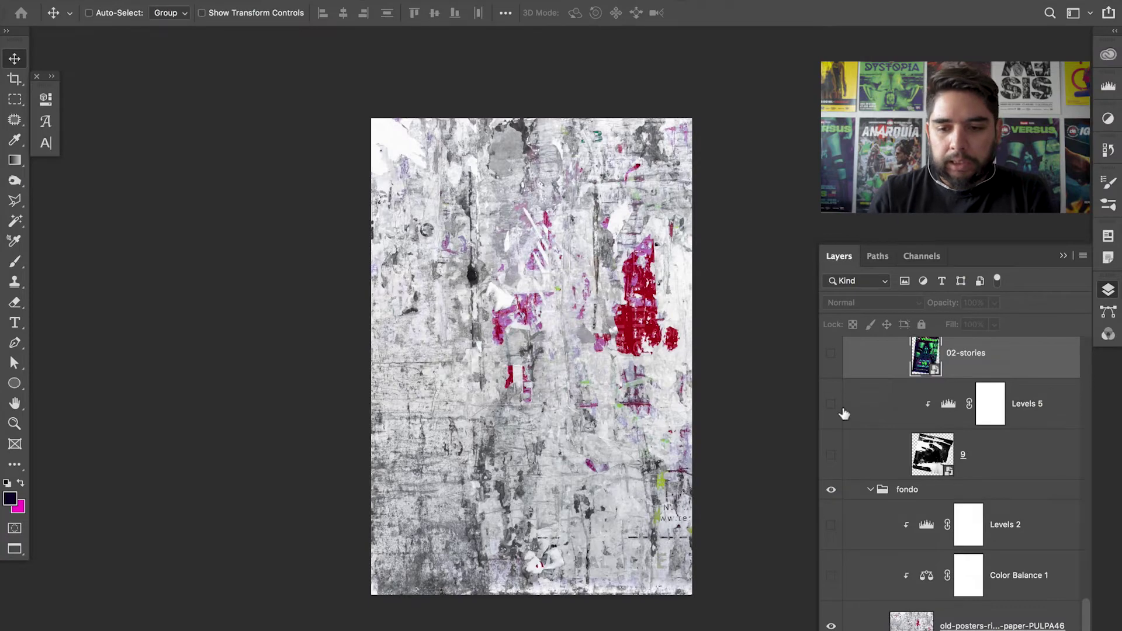
scroll(935, 555, up, 5)
scroll(935, 567, down, 5)
click(964, 618)
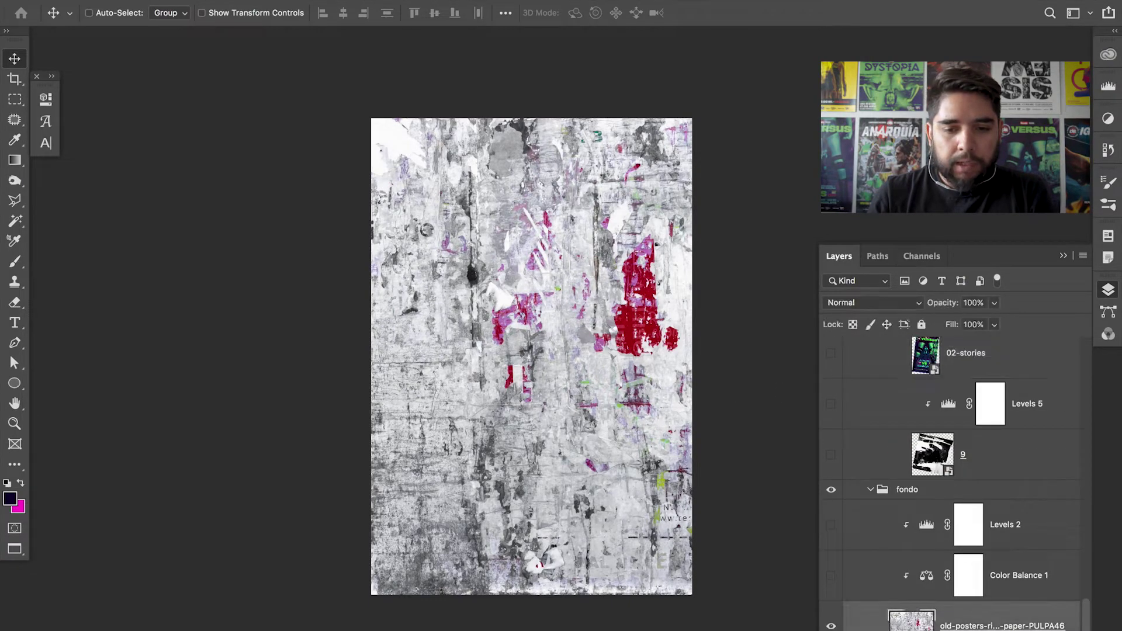
- Zoom in and out on the texture, then shift the layer and set it back in place
key(z)
click(607, 439)
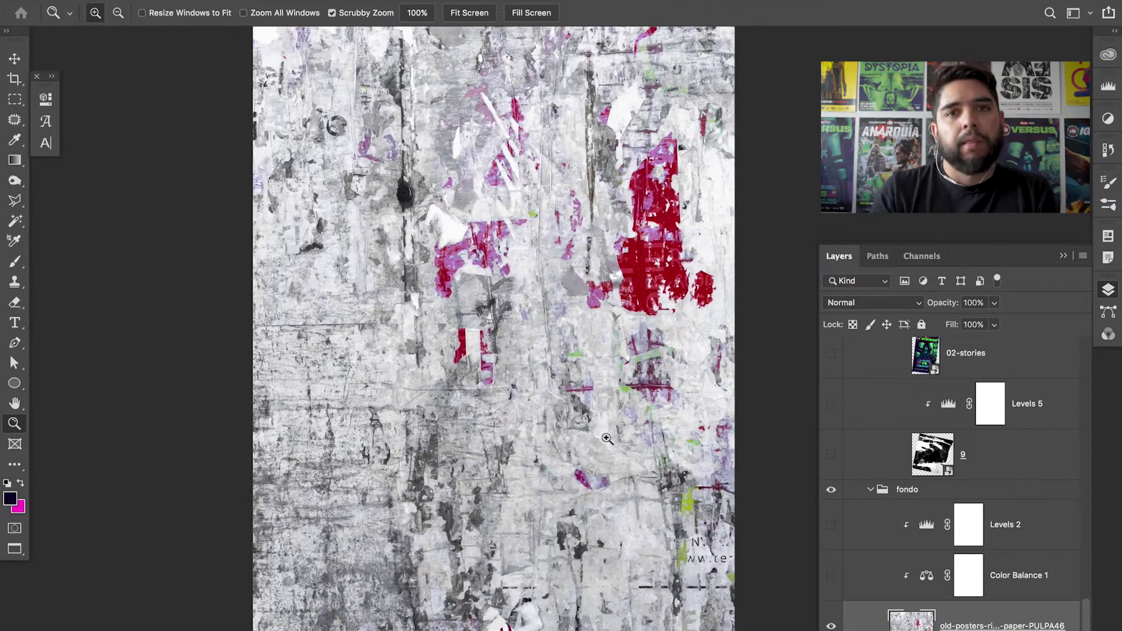
alt+click(607, 438)
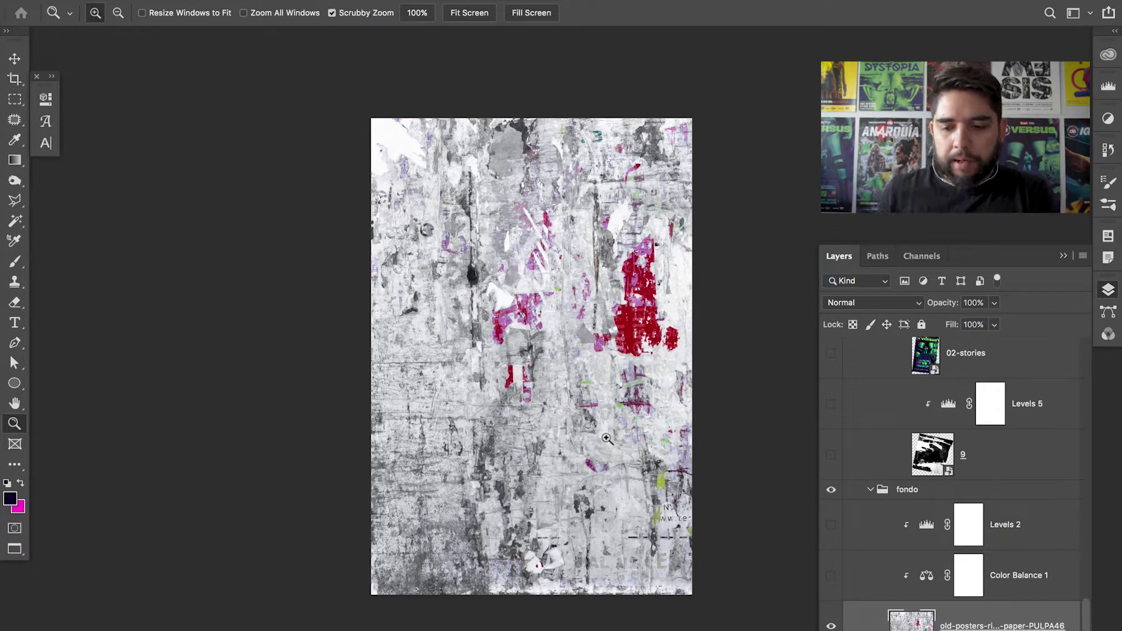
key(v)
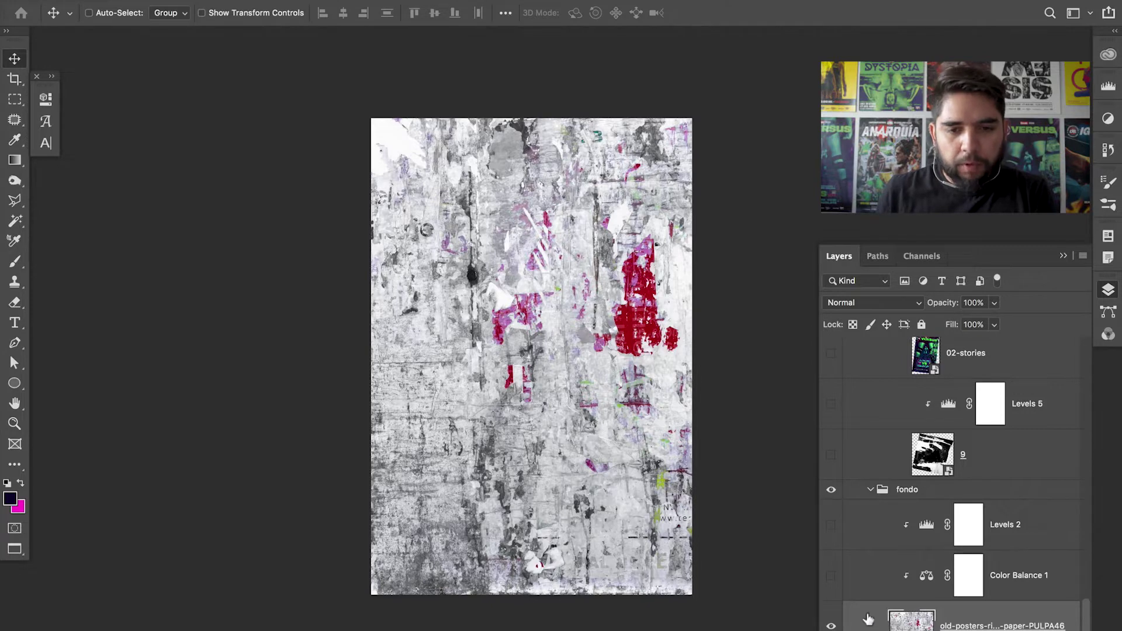
drag(480, 330, 495, 355)
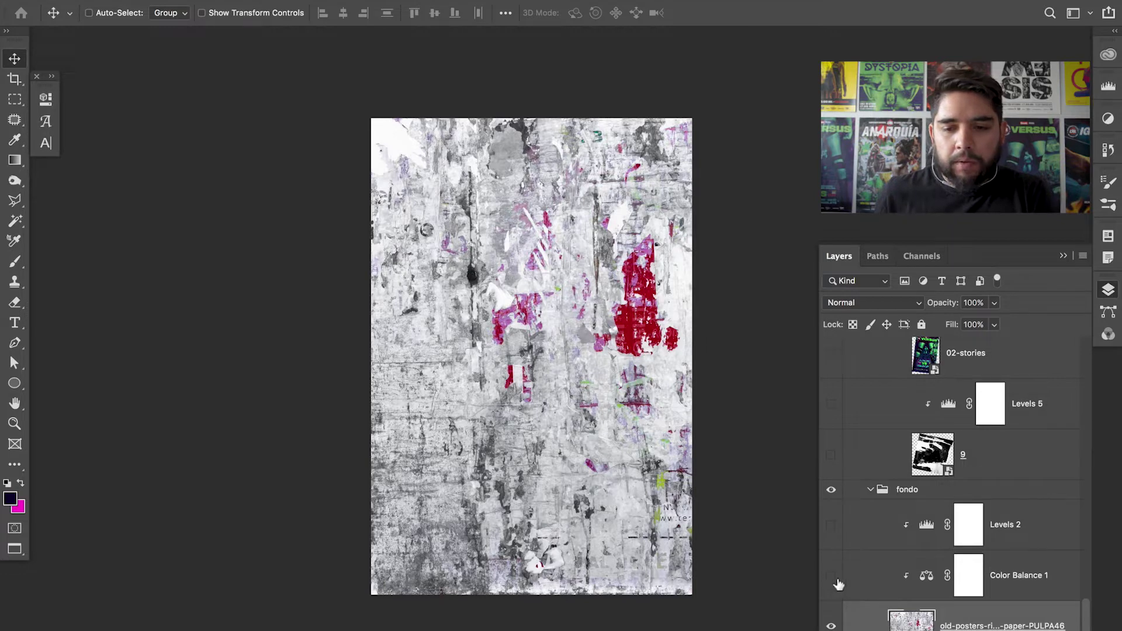
- Enable Color Balance 1 (midtones −22, +32, +45) and Levels 2, then collapse the fondo group
click(832, 576)
click(927, 575)
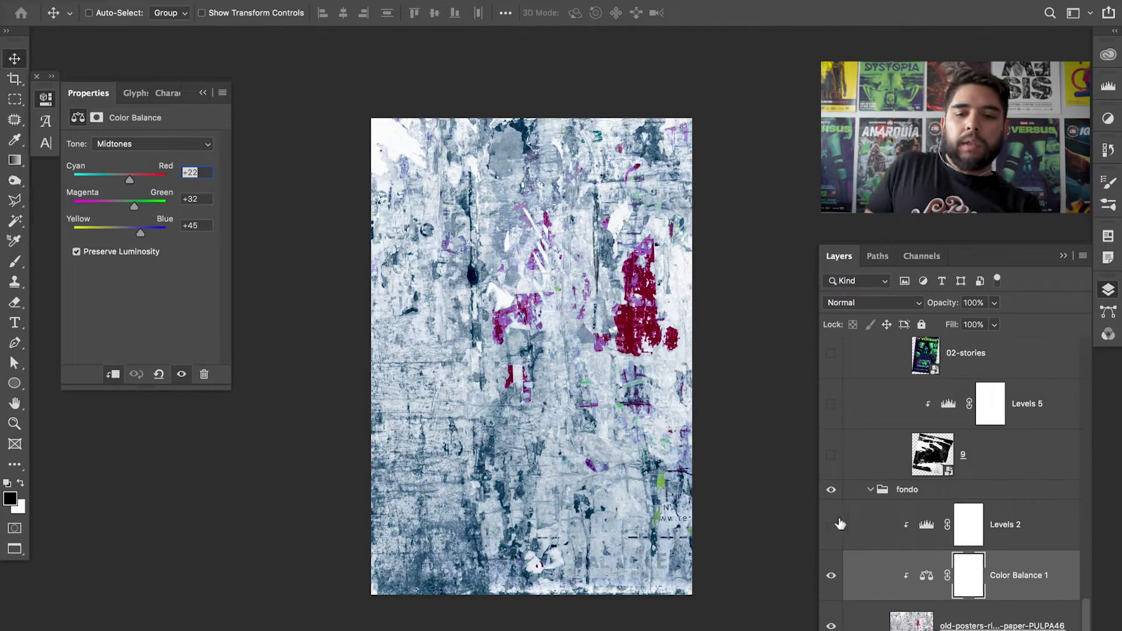
click(831, 525)
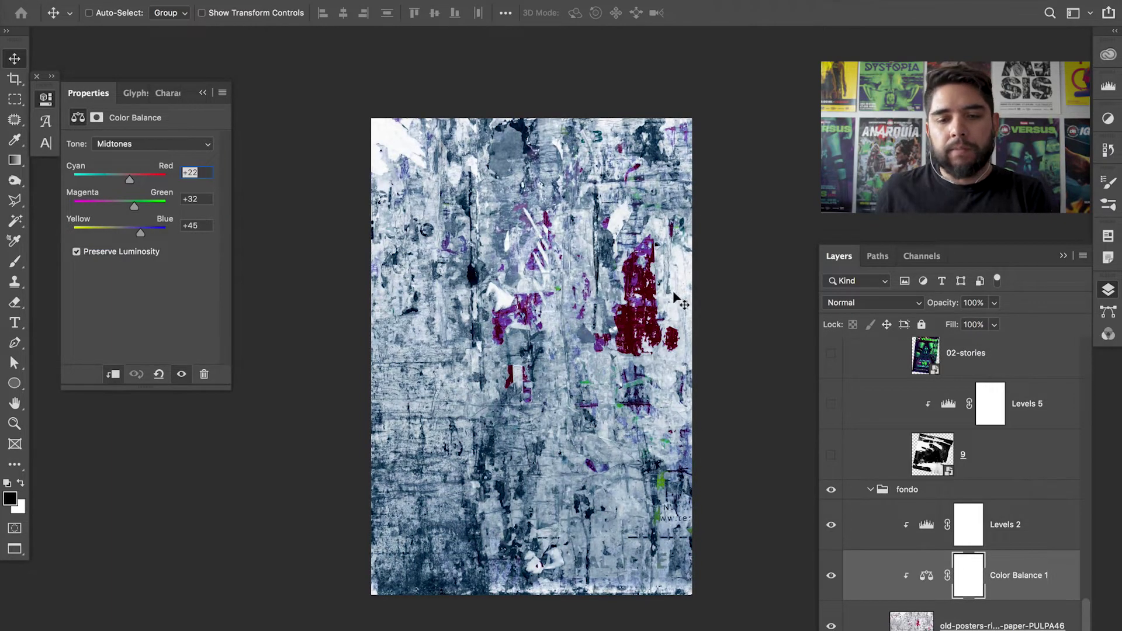
click(925, 528)
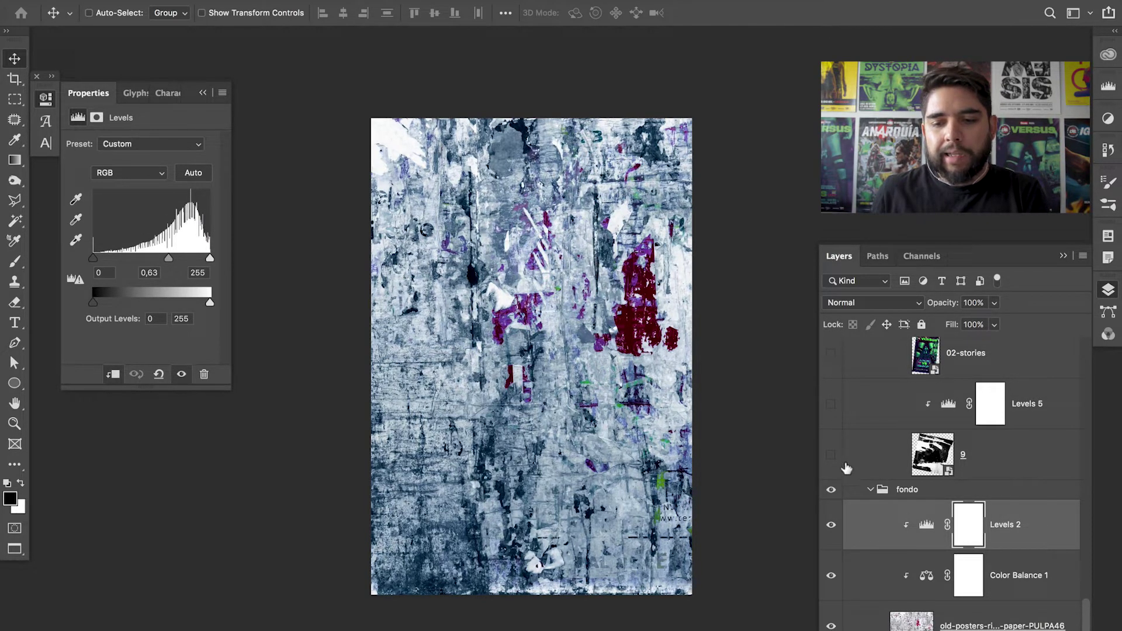
click(870, 489)
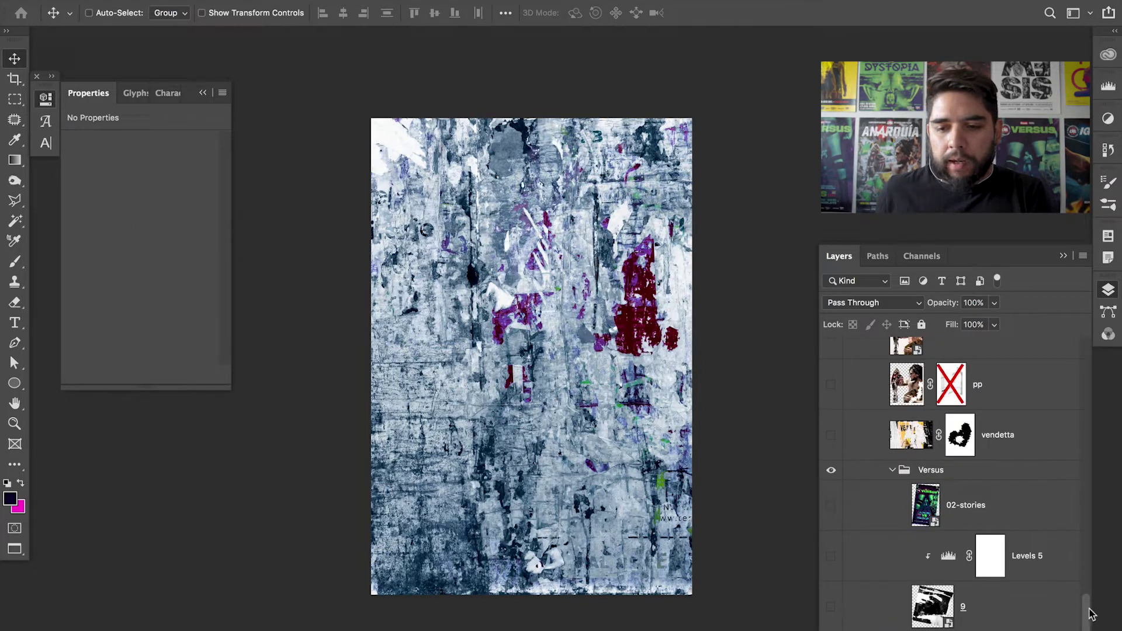
- Show the 07 dystopia, juicio final and 05 BR posters, disabling the dystopia and BR masks
drag(1087, 621, 1087, 522)
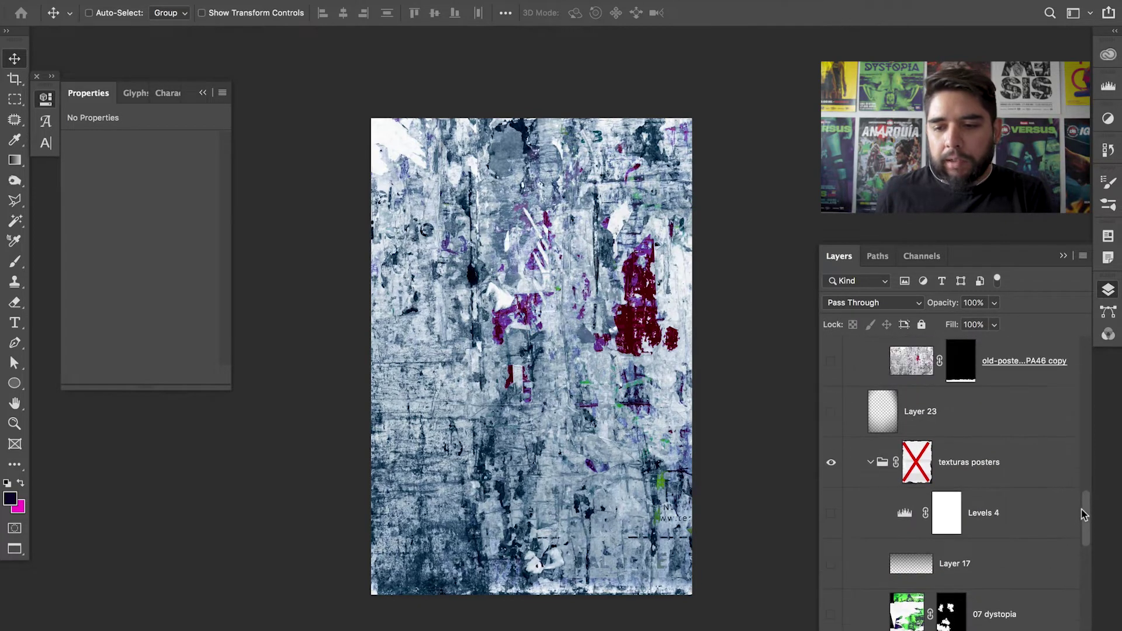
scroll(1055, 492, down, 2)
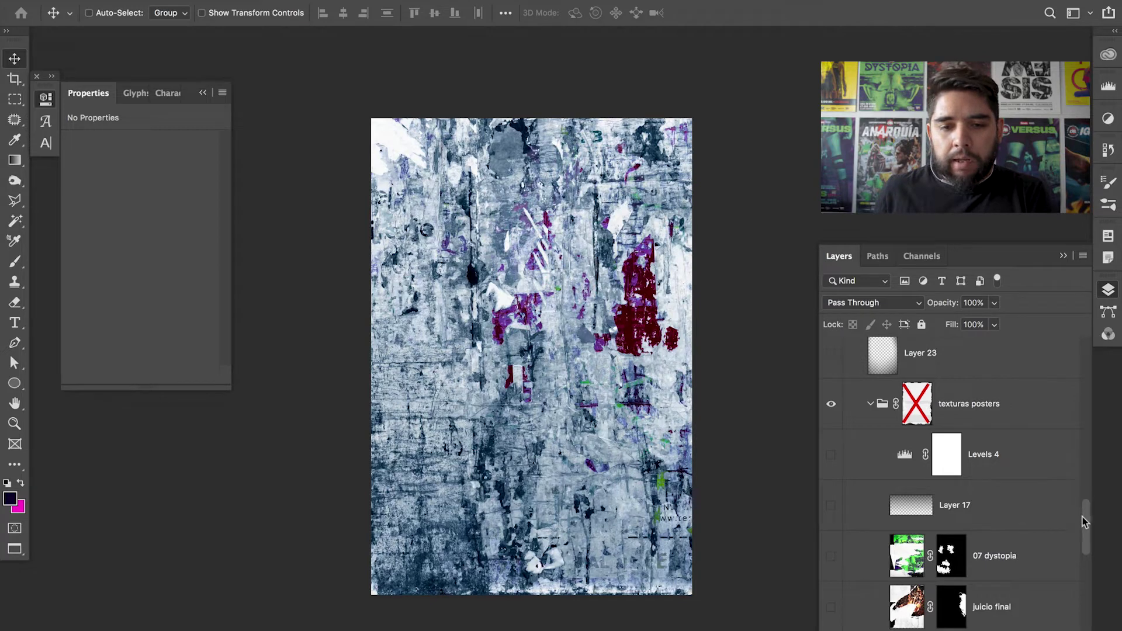
scroll(1082, 520, down, 2)
click(831, 497)
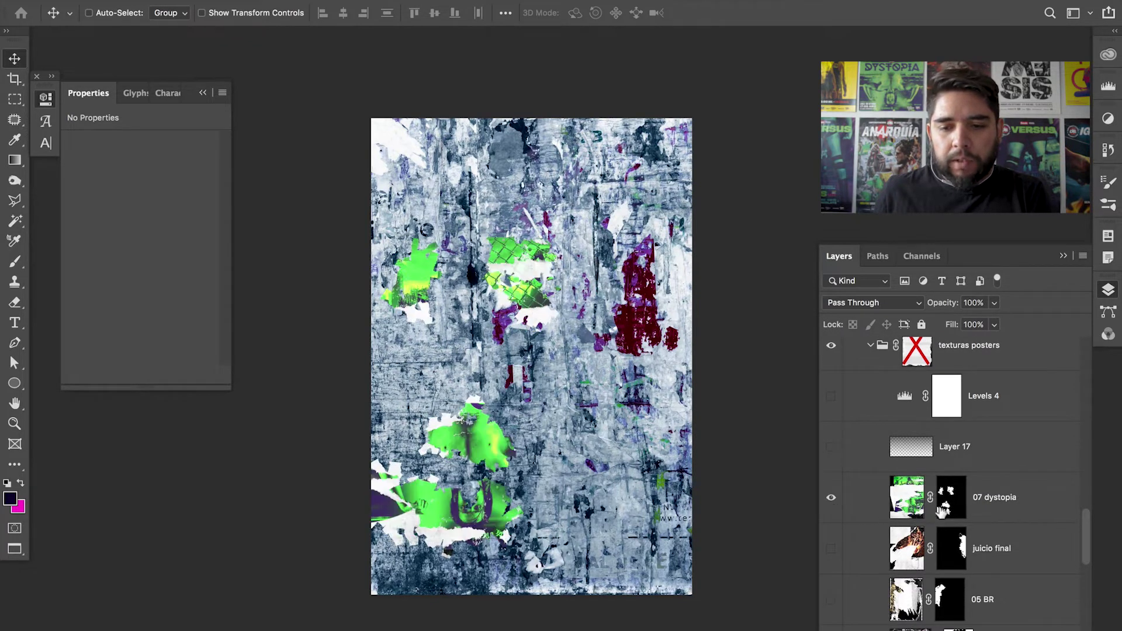
shift+click(938, 513)
key(z)
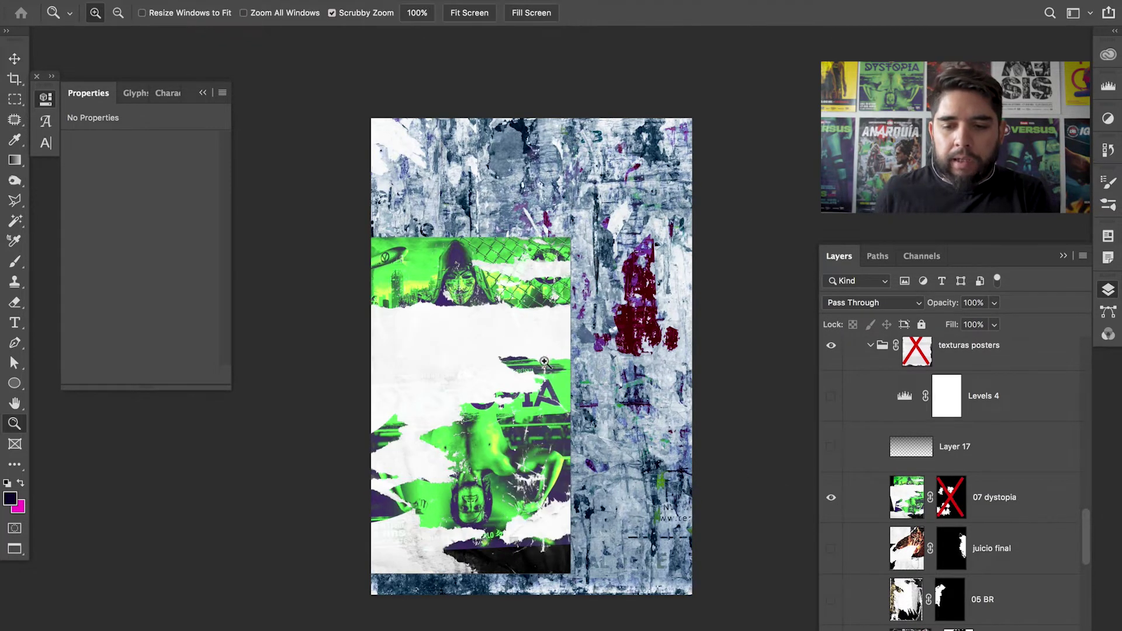
click(832, 549)
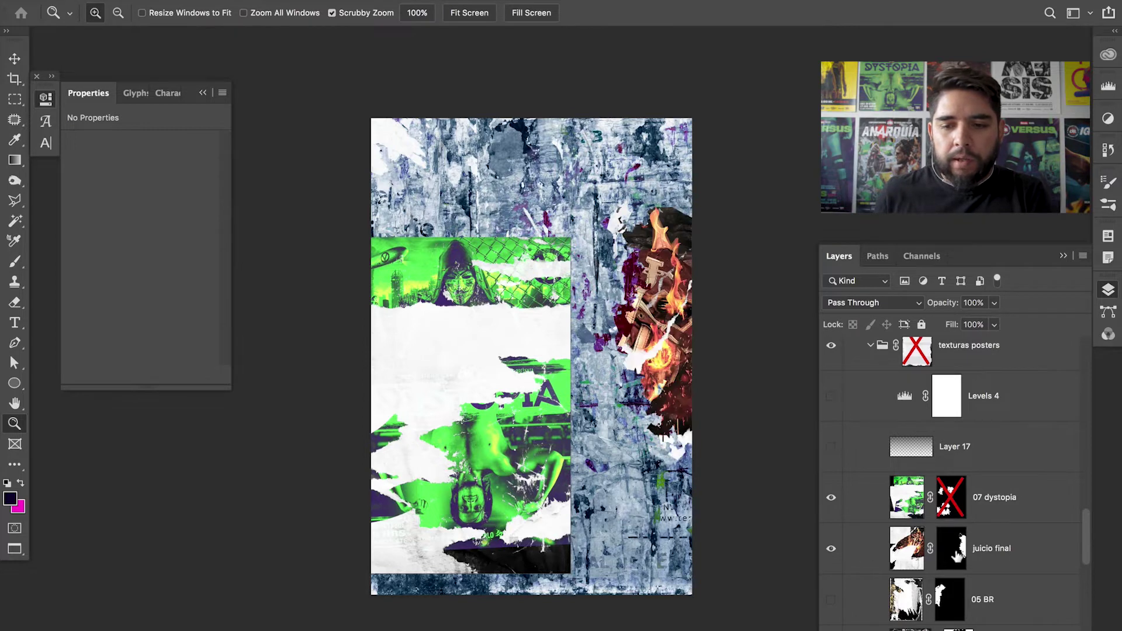
scroll(956, 557, down, 5)
scroll(741, 456, down, 2)
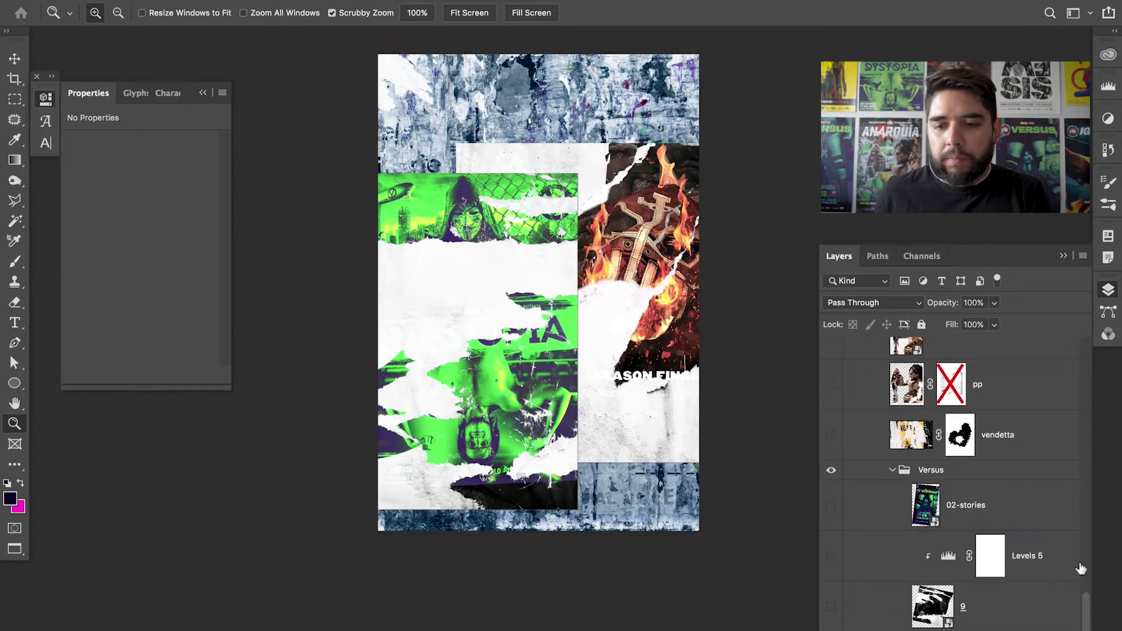
scroll(1081, 561, up, 5)
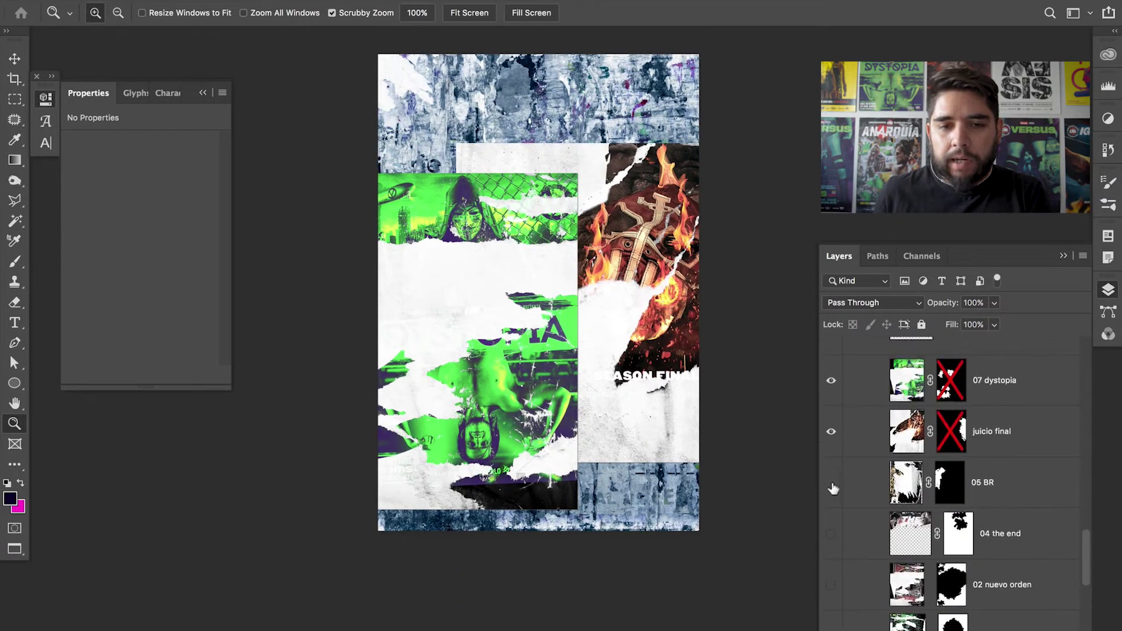
click(832, 489)
shift+click(948, 494)
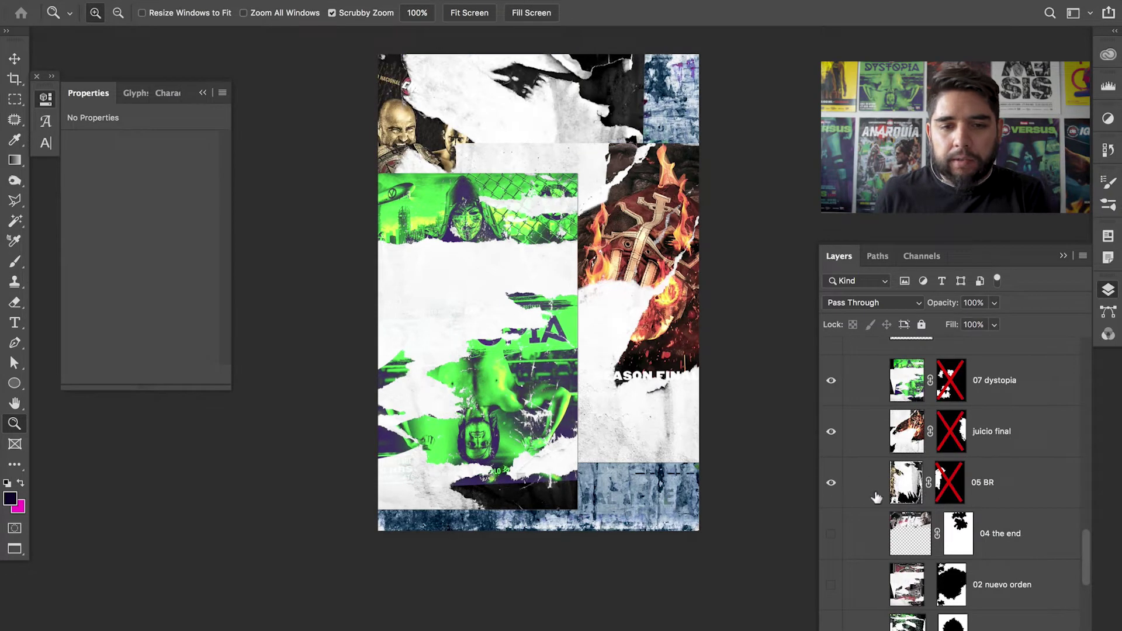
- Compare the green dystopia and juicio final posters one at a time, zoomed in
click(831, 380)
click(831, 431)
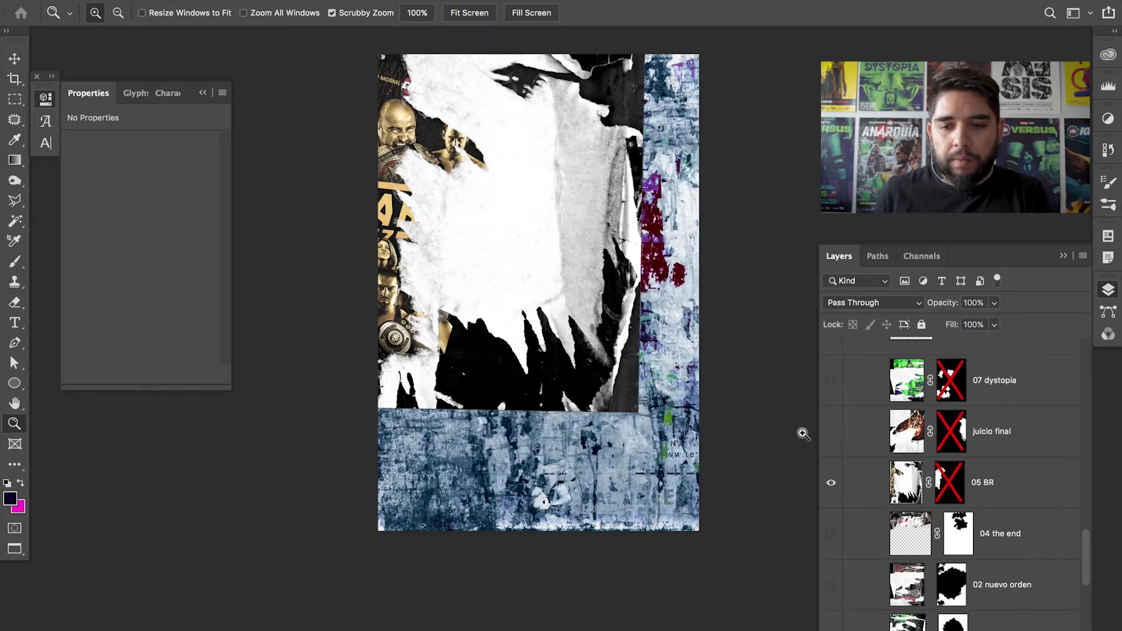
click(831, 483)
click(831, 383)
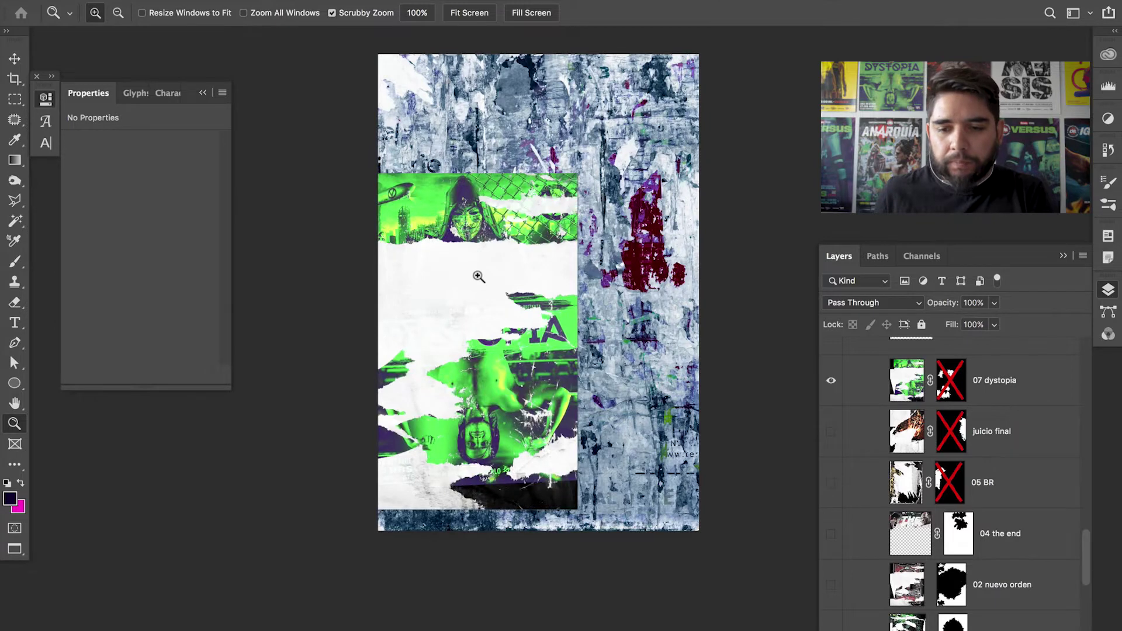
click(478, 276)
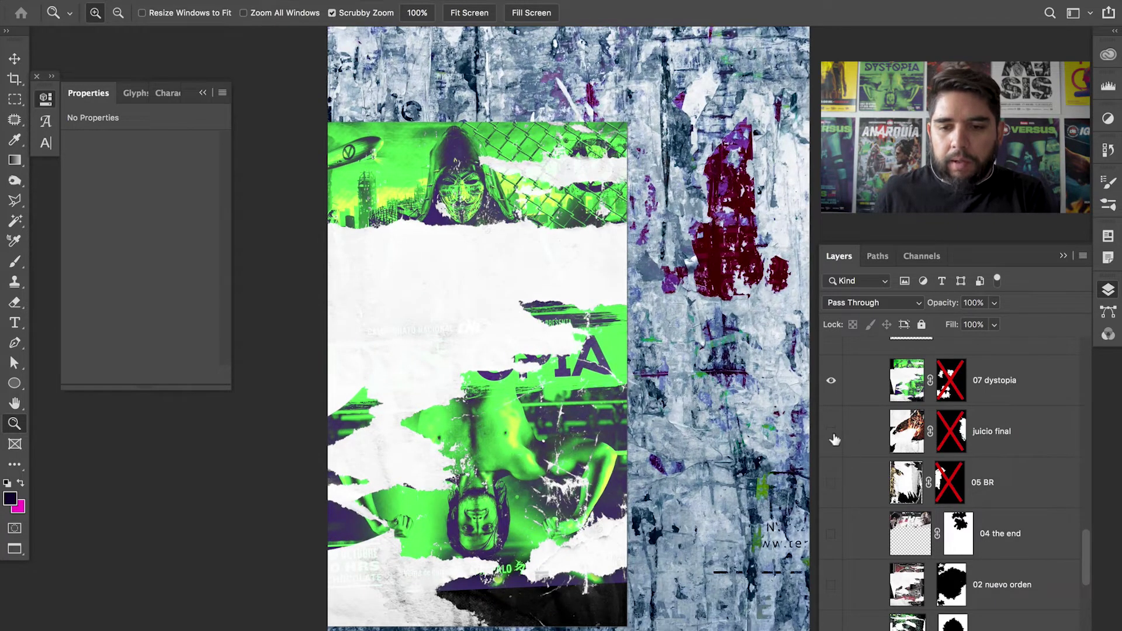
click(832, 434)
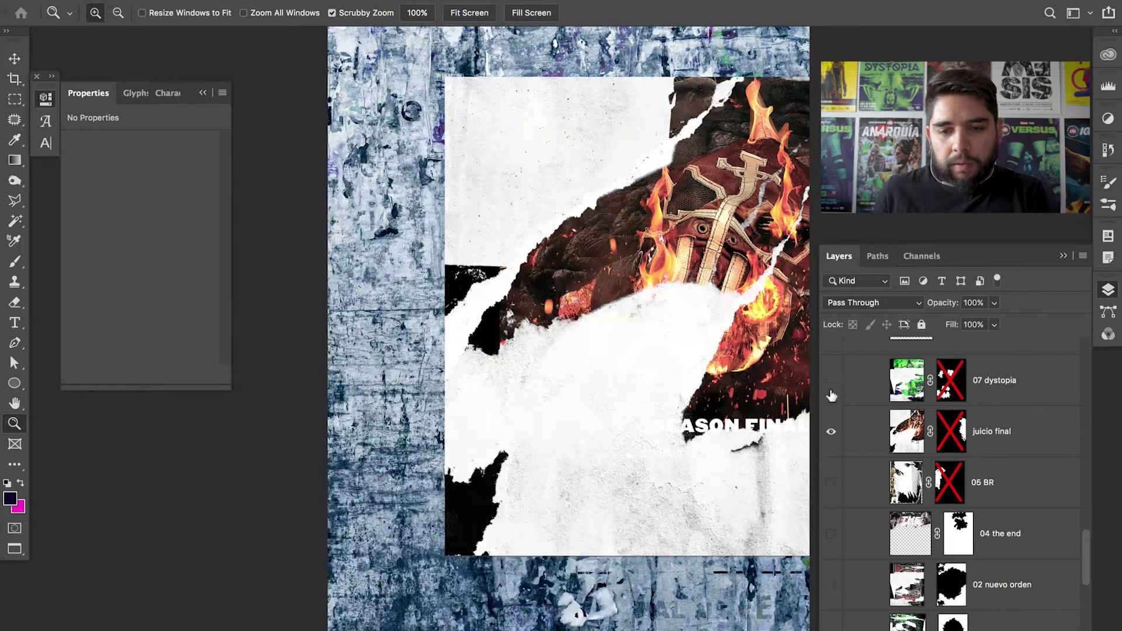
click(830, 380)
drag(749, 317, 668, 385)
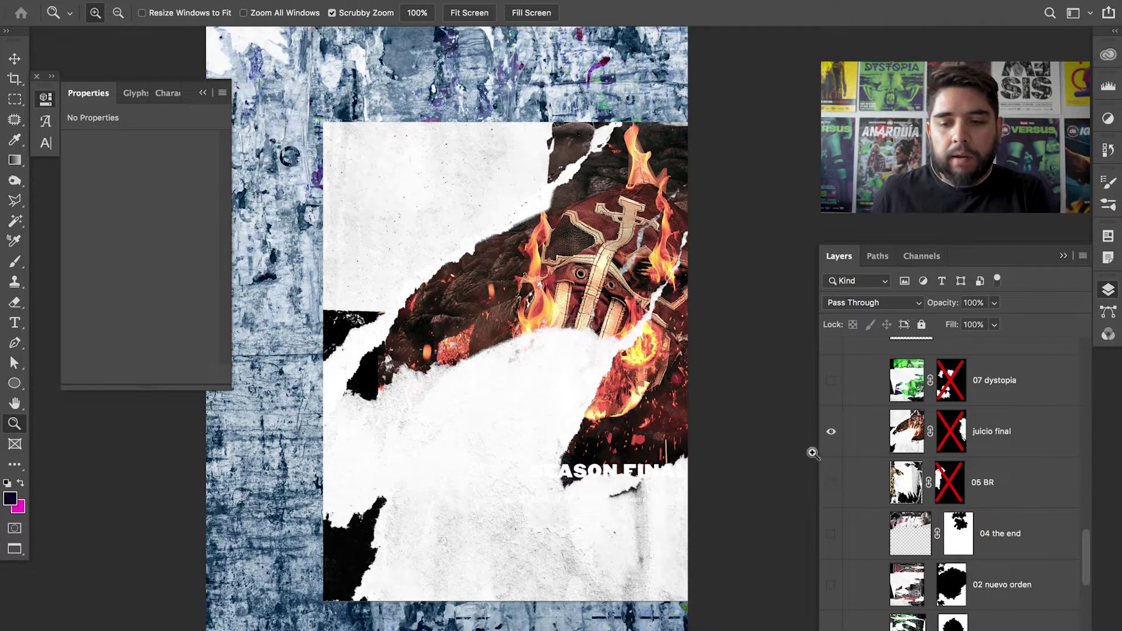
click(832, 433)
- Inspect the 05 BR poster, undoing an accidental move, then hide it
click(831, 483)
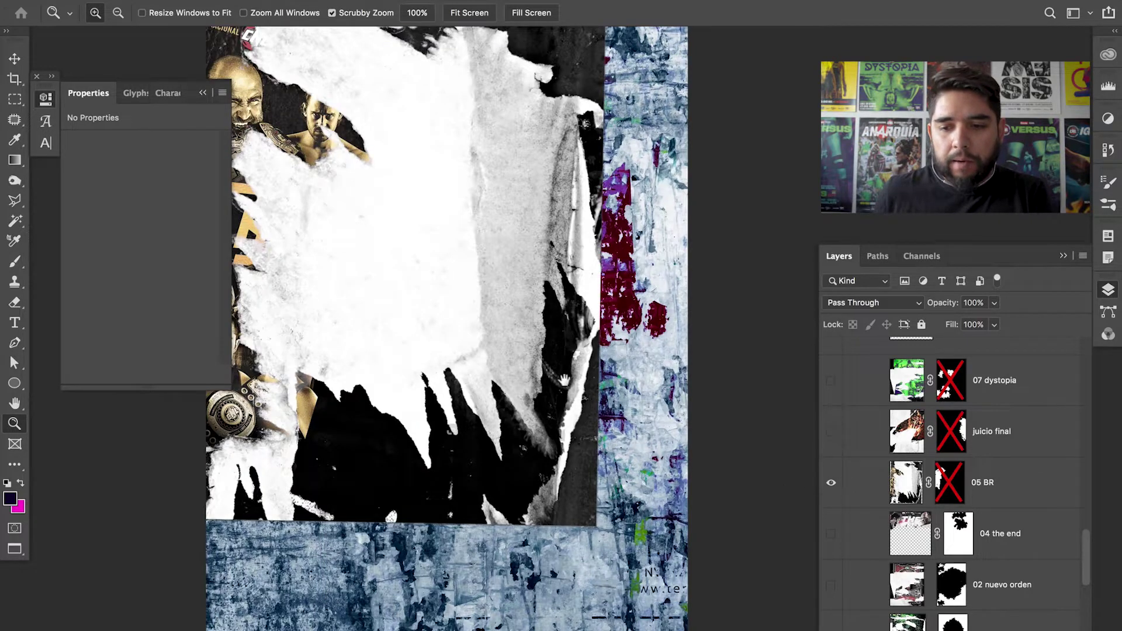
drag(543, 371, 626, 376)
click(869, 491)
key(v)
drag(539, 359, 620, 391)
key(ctrl+z)
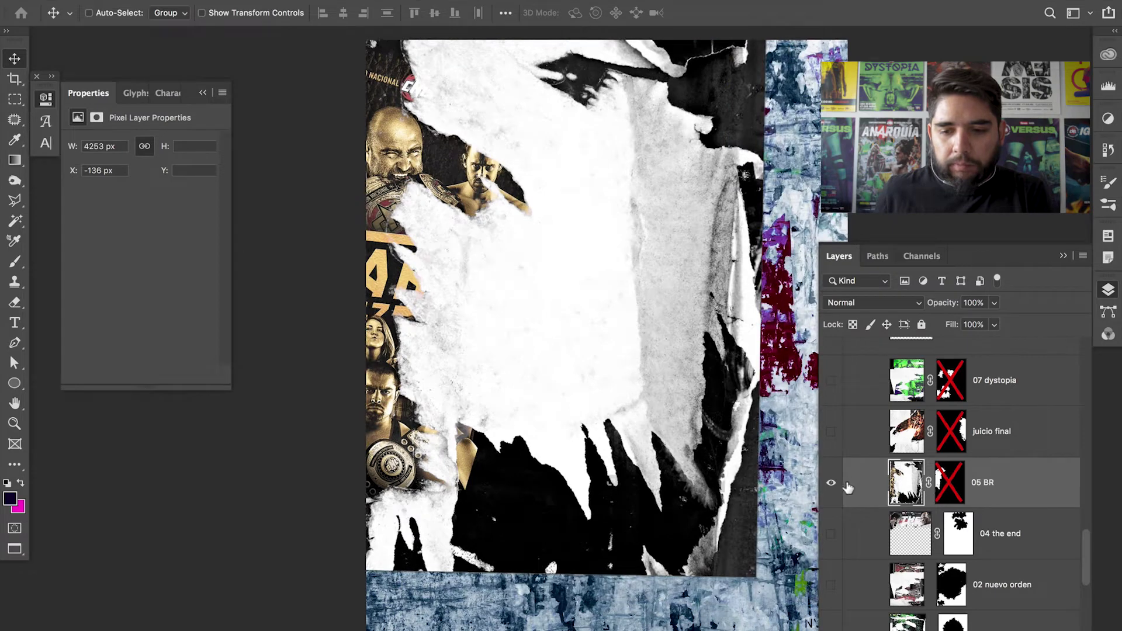
click(831, 483)
- Preview the 04 the end and 02 nuevo orden posters in full with masks disabled, then hide them
click(830, 534)
shift+click(958, 533)
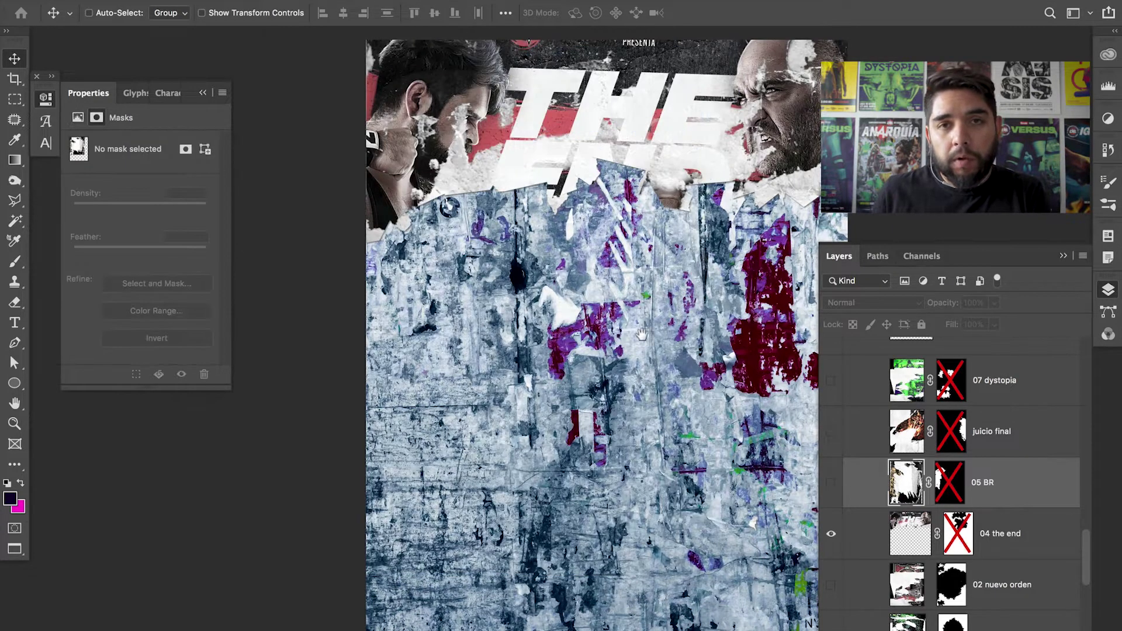
drag(805, 109, 713, 208)
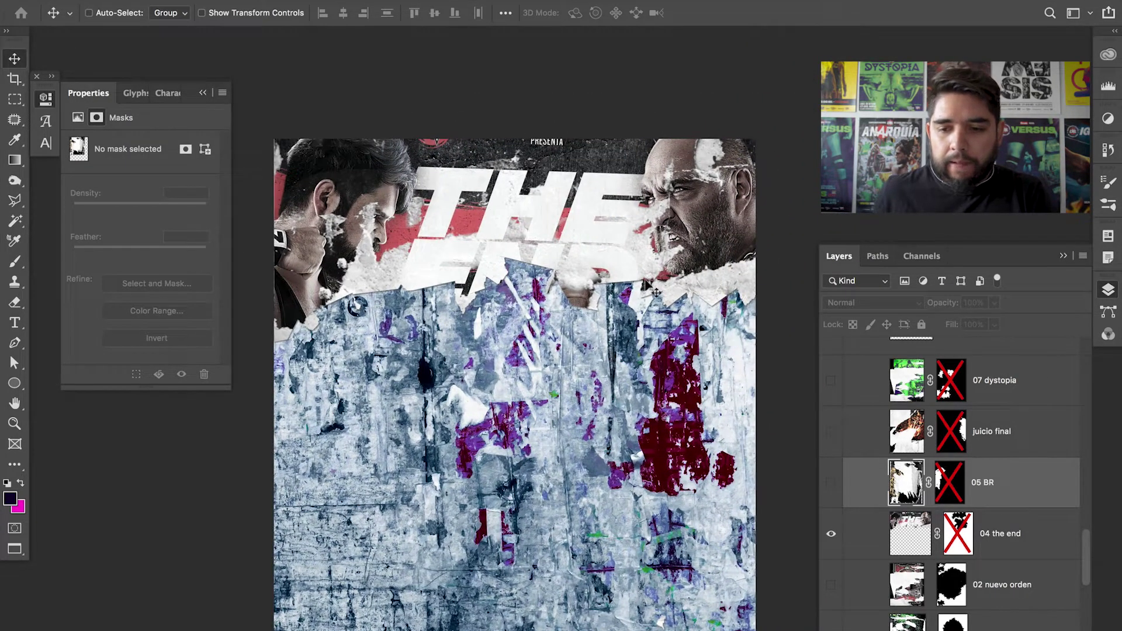
click(830, 534)
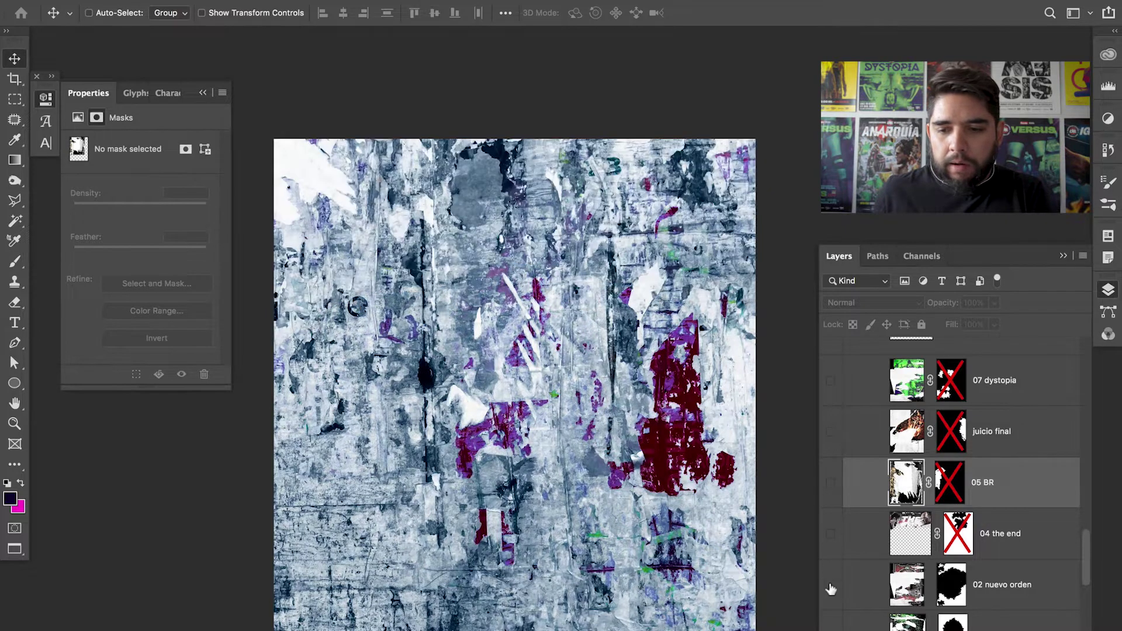
click(831, 585)
shift+click(951, 585)
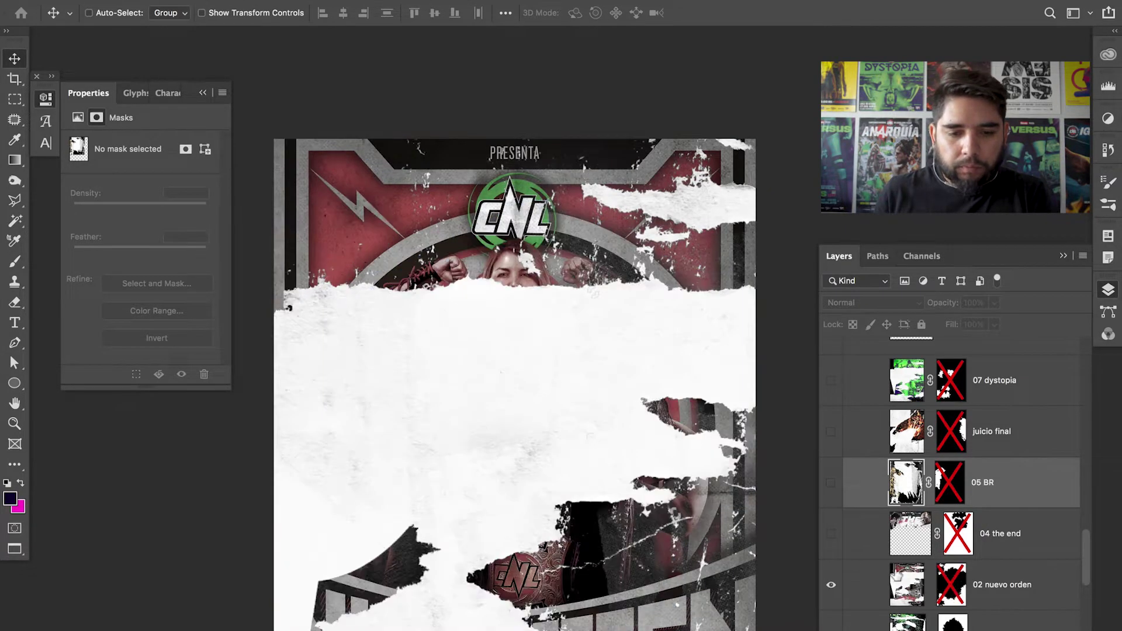
scroll(579, 310, down, 4)
scroll(578, 309, right, 2)
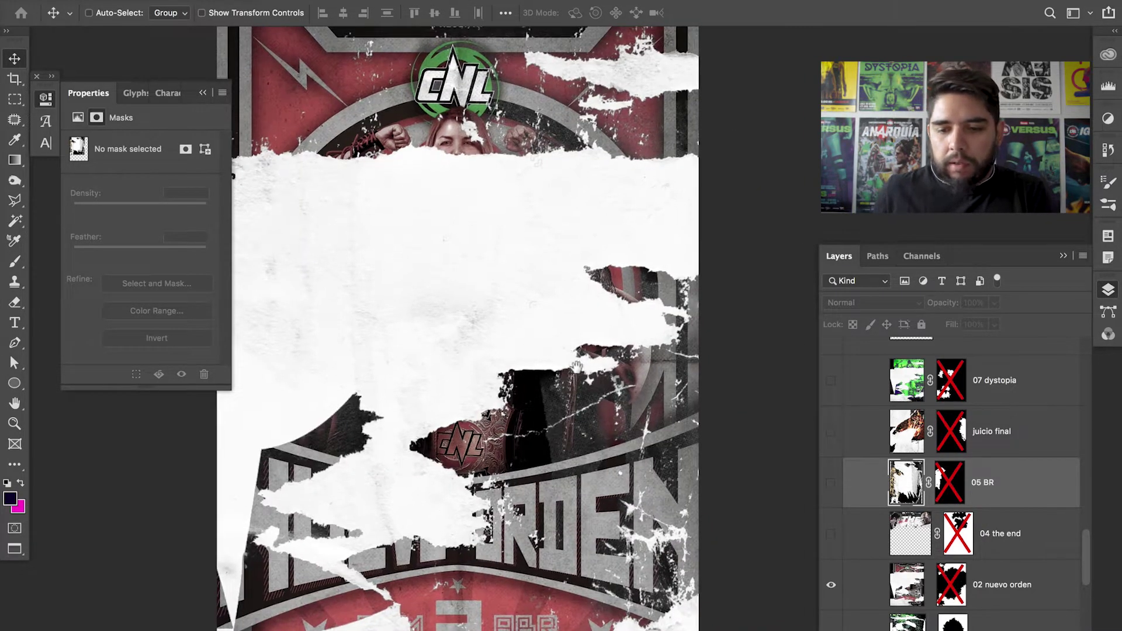
scroll(602, 522, up, 2)
scroll(601, 522, left, 1)
click(831, 585)
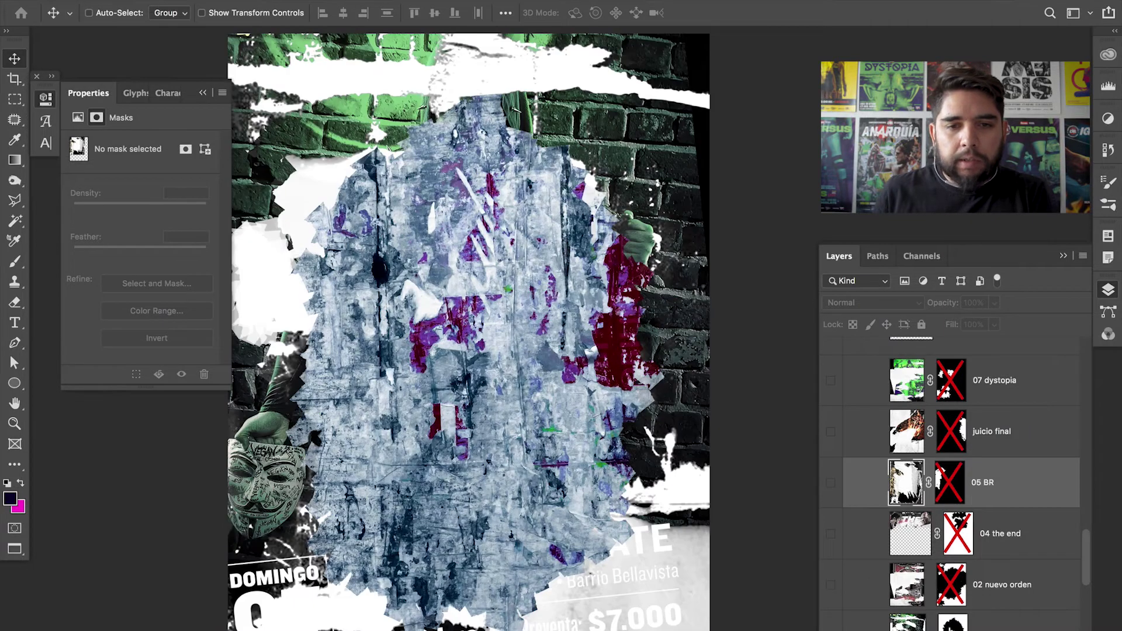
- Hide 01 venganza, view the full Vendetta poster zoomed in, then hide vendetta
scroll(597, 283, left, 3)
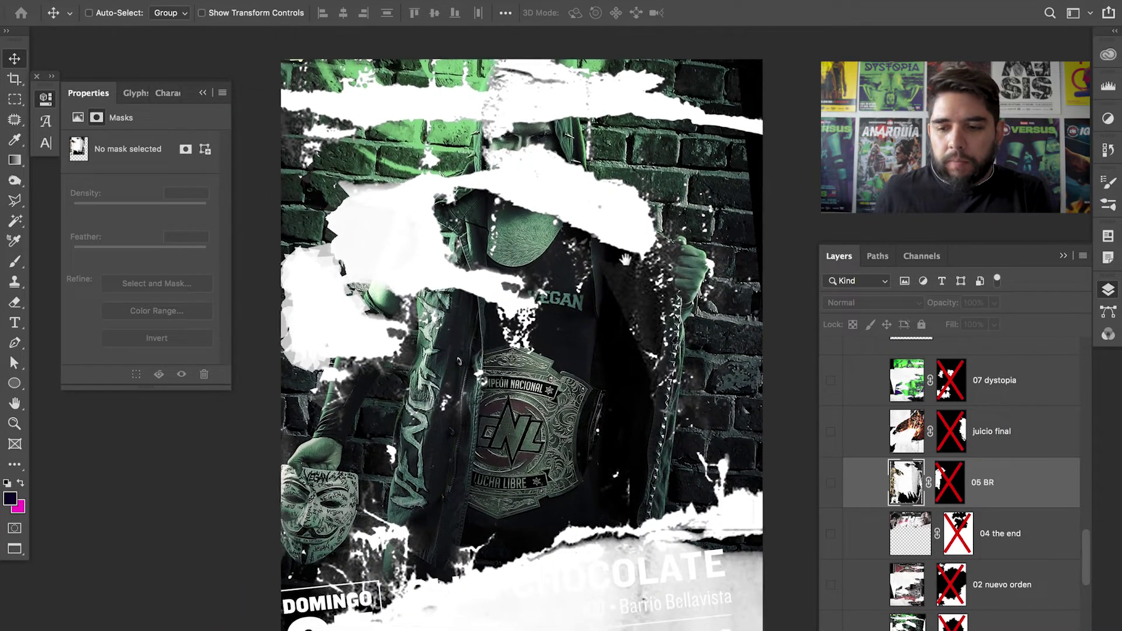
scroll(1087, 544, down, 5)
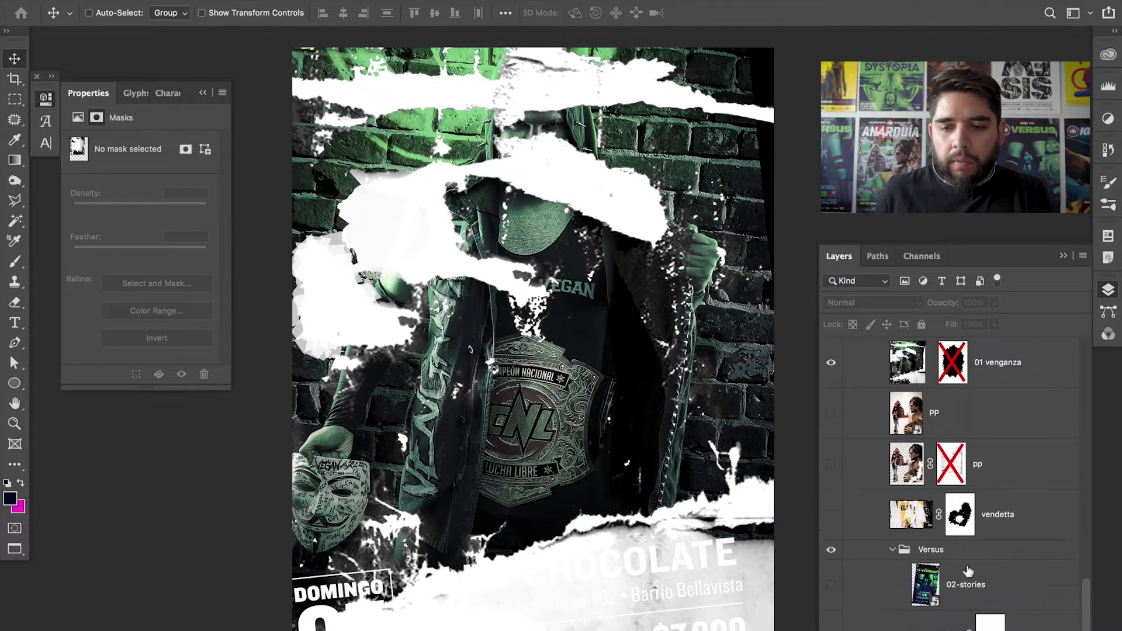
click(830, 362)
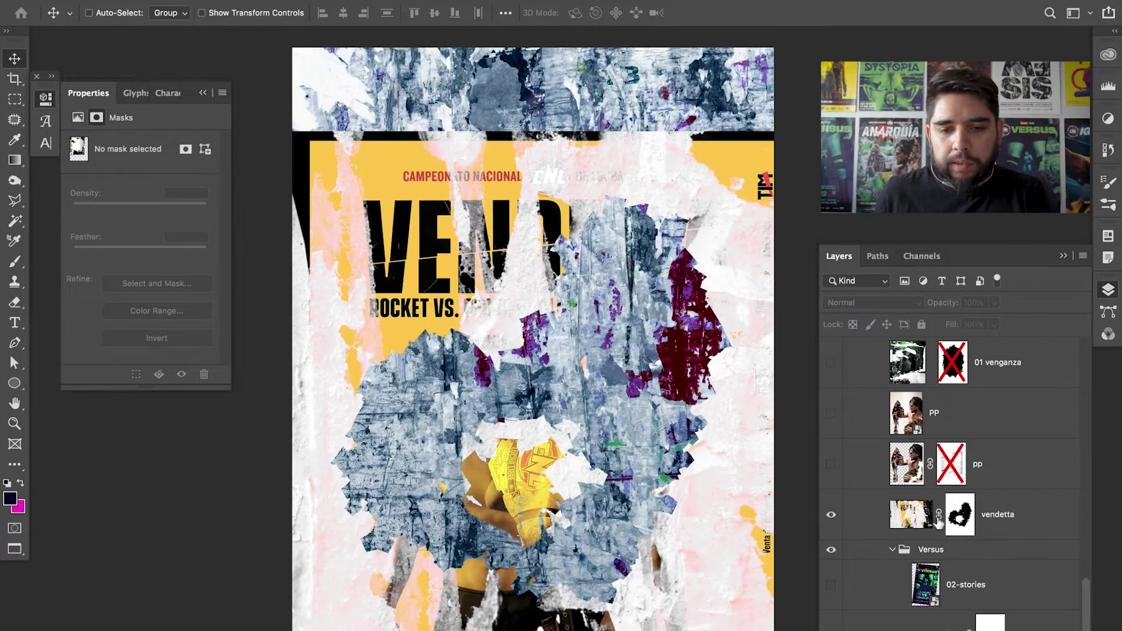
shift+click(960, 515)
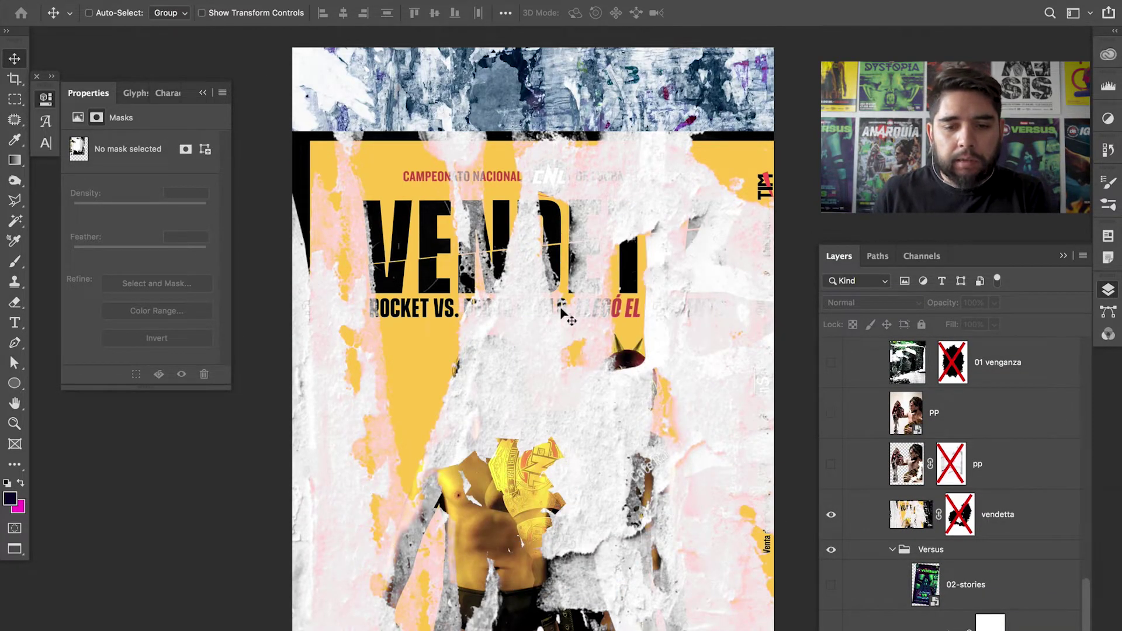
scroll(510, 415, down, 2)
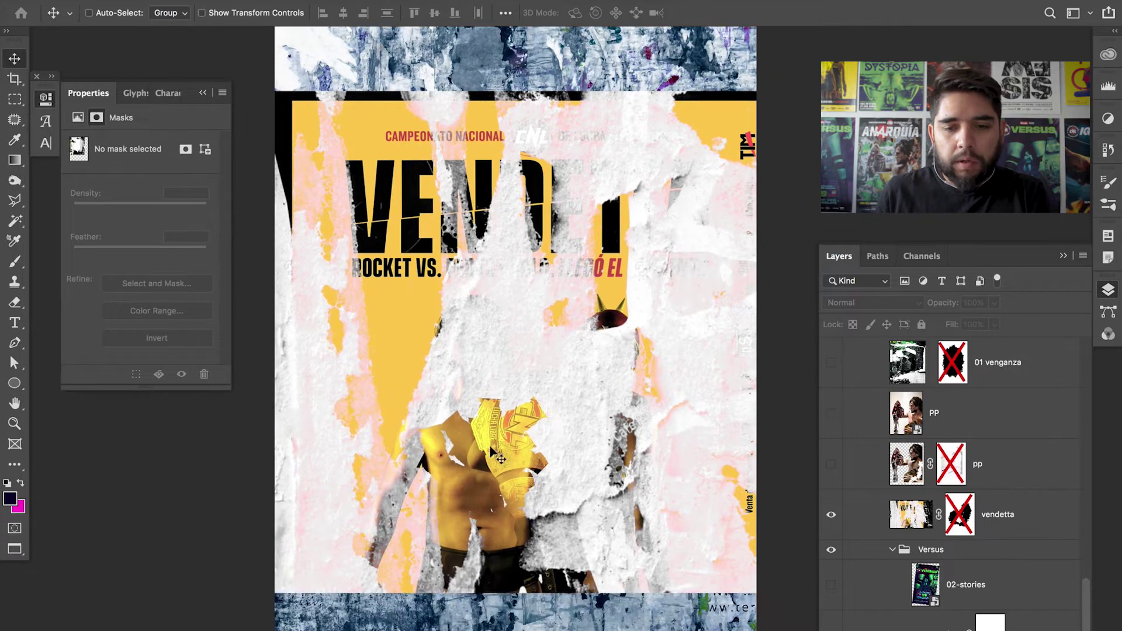
key(z)
click(490, 425)
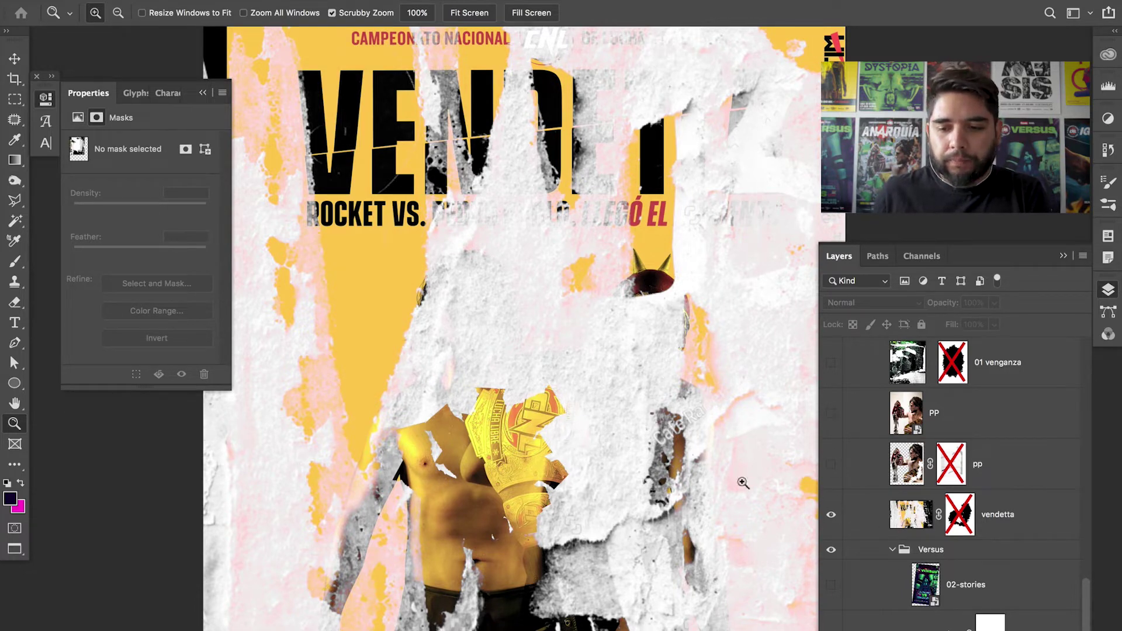
click(832, 517)
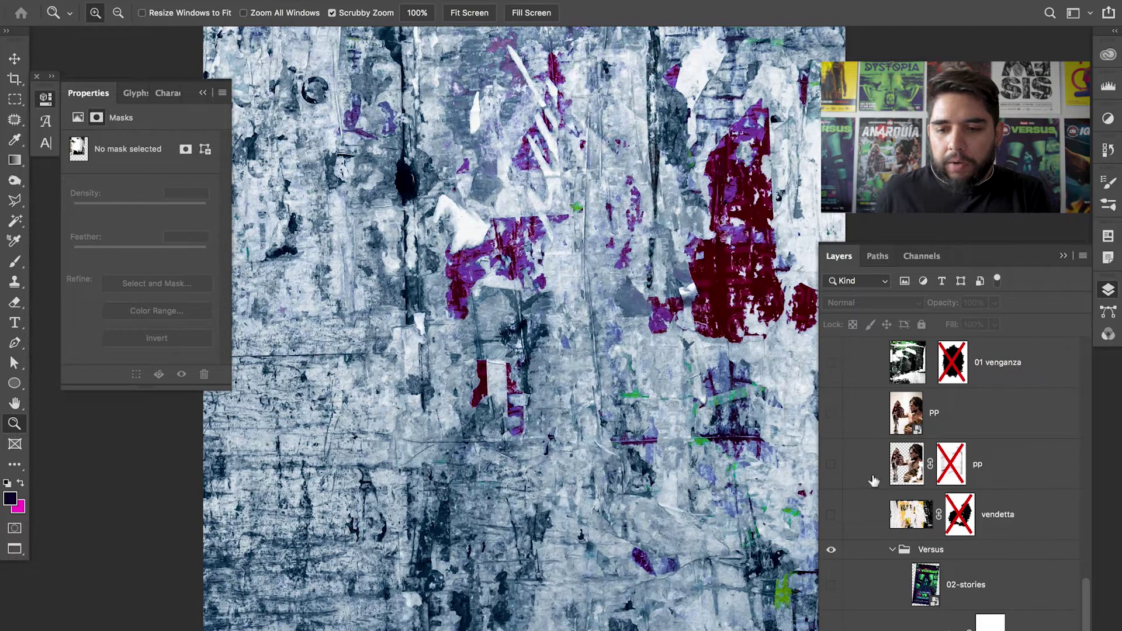
- Re-enable the masks on 07 dystopia, juicio final, 05 BR, 04 the end, 02 nuevo orden and 01 venganza
scroll(1088, 608, up, 5)
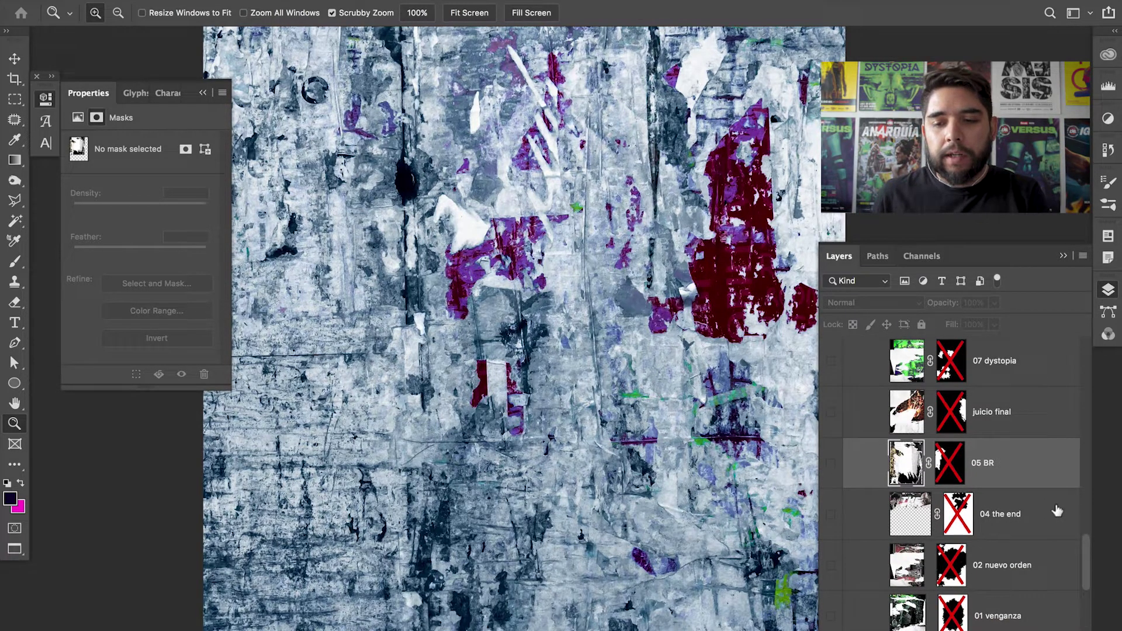
shift+click(951, 360)
shift+click(951, 412)
shift+click(950, 462)
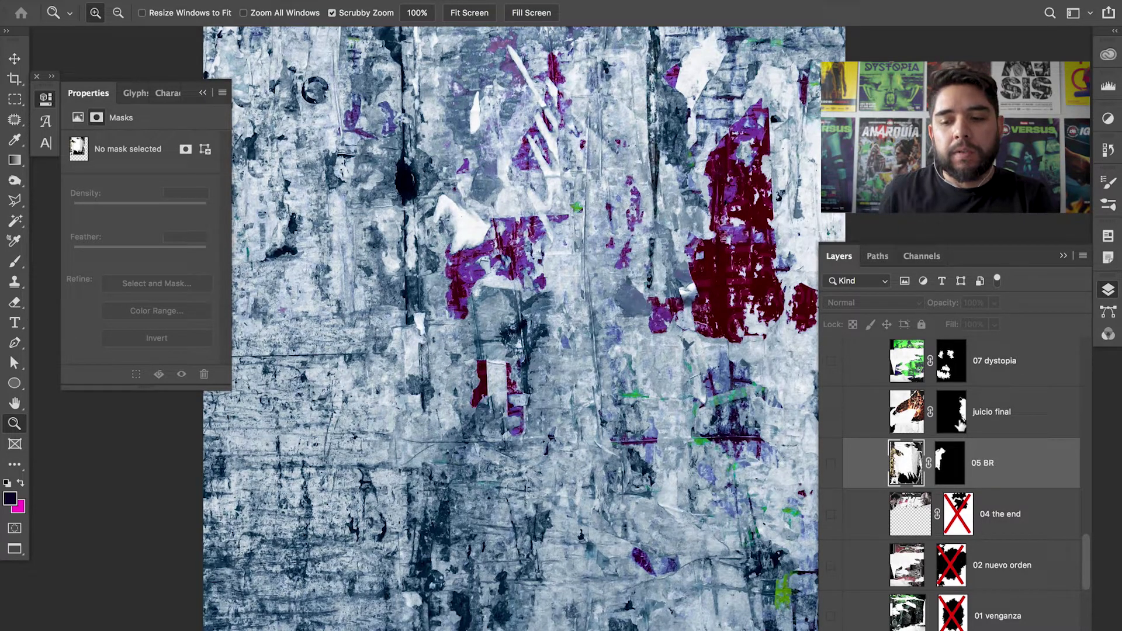
shift+click(966, 515)
shift+click(952, 565)
shift+click(953, 614)
- Toggle the vendetta mask off and back on, then show the 02-stories Versus poster
scroll(1088, 567, down, 4)
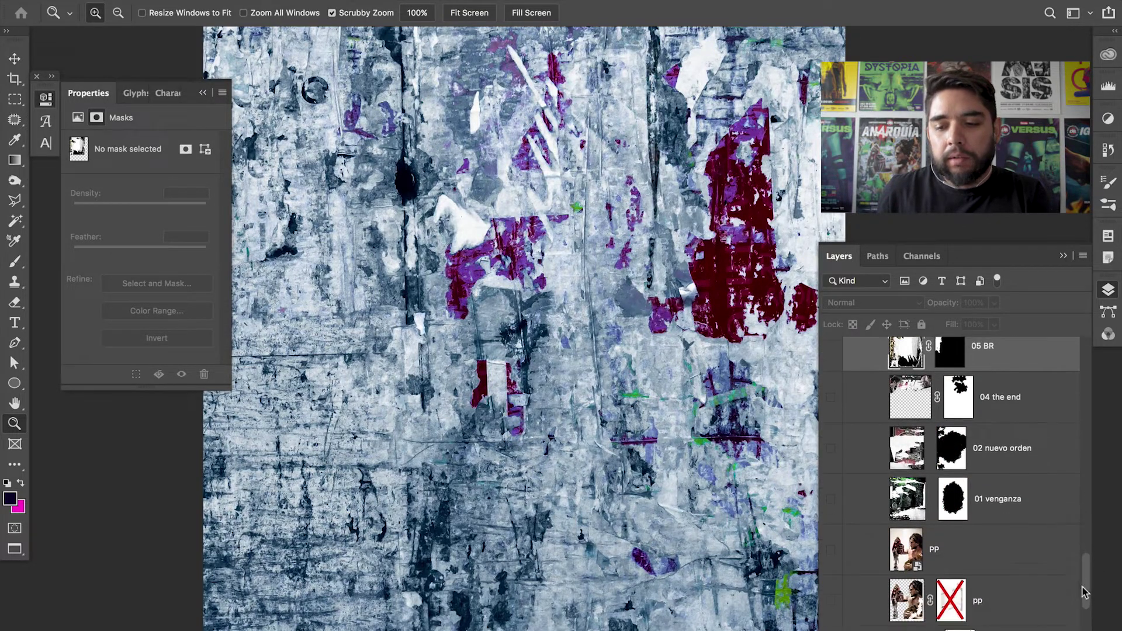
scroll(1084, 581, down, 5)
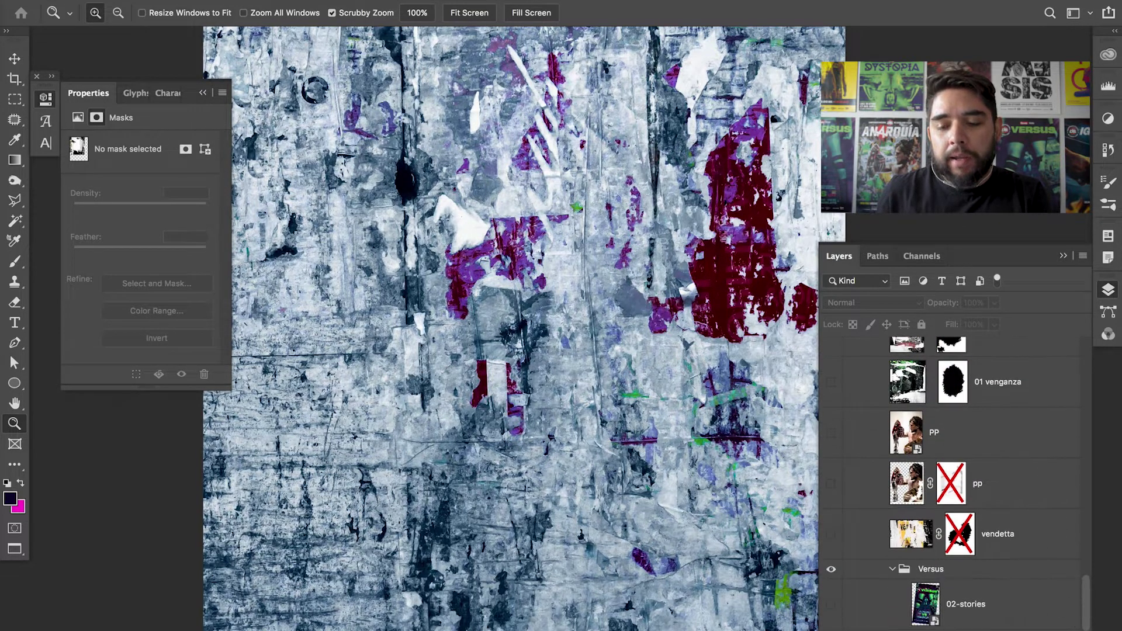
scroll(970, 549, up, 5)
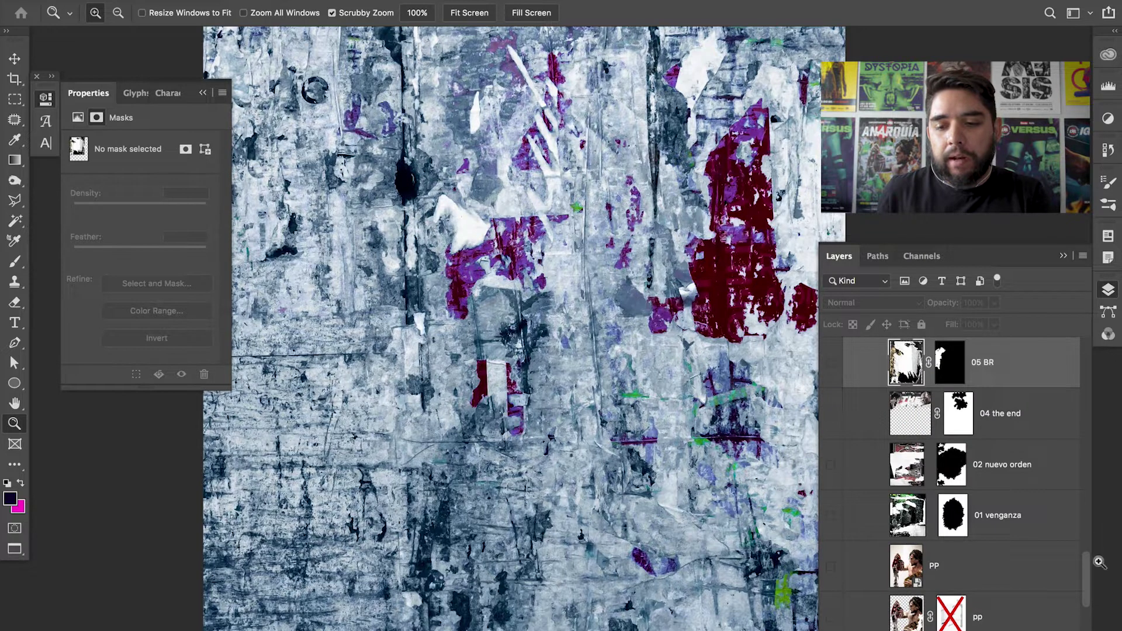
scroll(1088, 582, down, 8)
scroll(969, 550, up, 3)
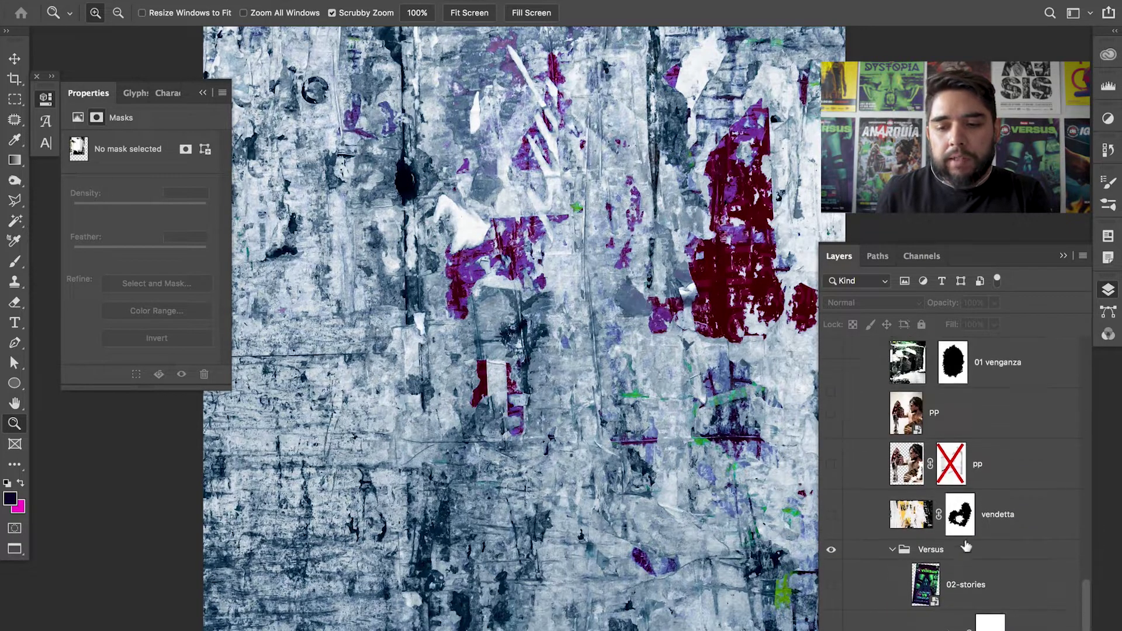
shift+click(959, 520)
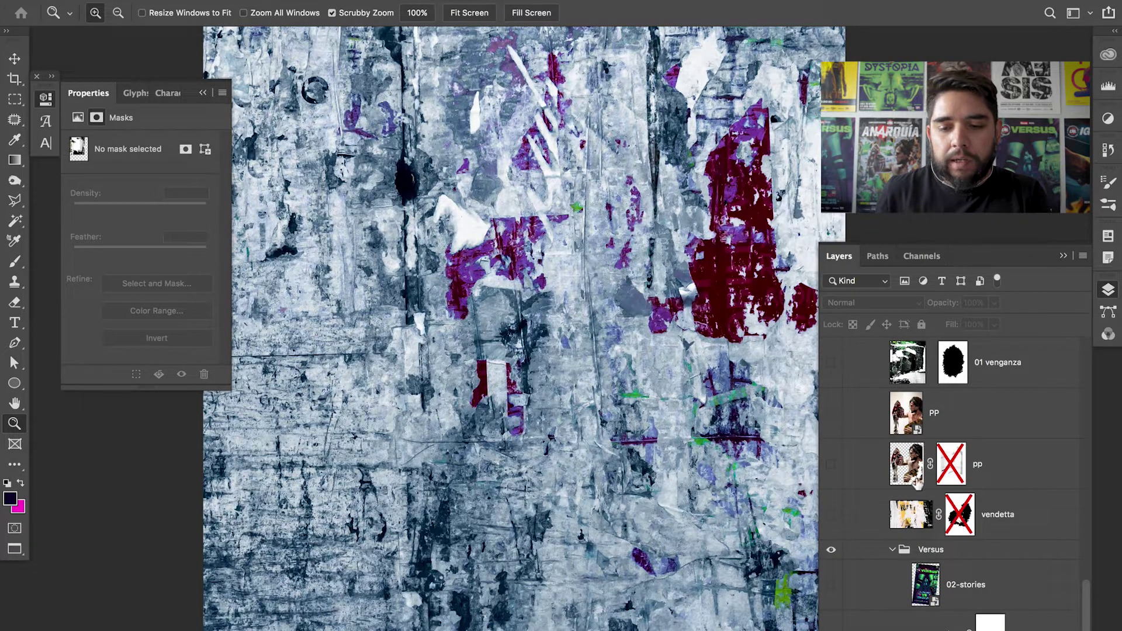
shift+click(959, 518)
click(832, 596)
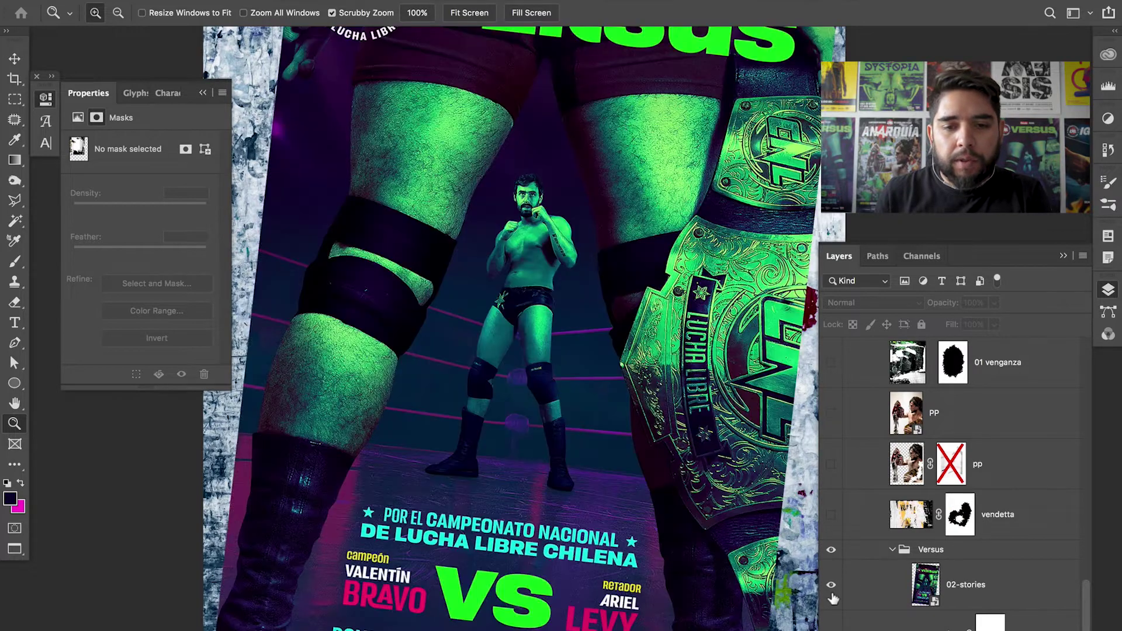
- Fit the canvas in view, select 02-stories and nudge the Versus poster slightly right
scroll(548, 268, down, 3)
scroll(612, 124, up, 1)
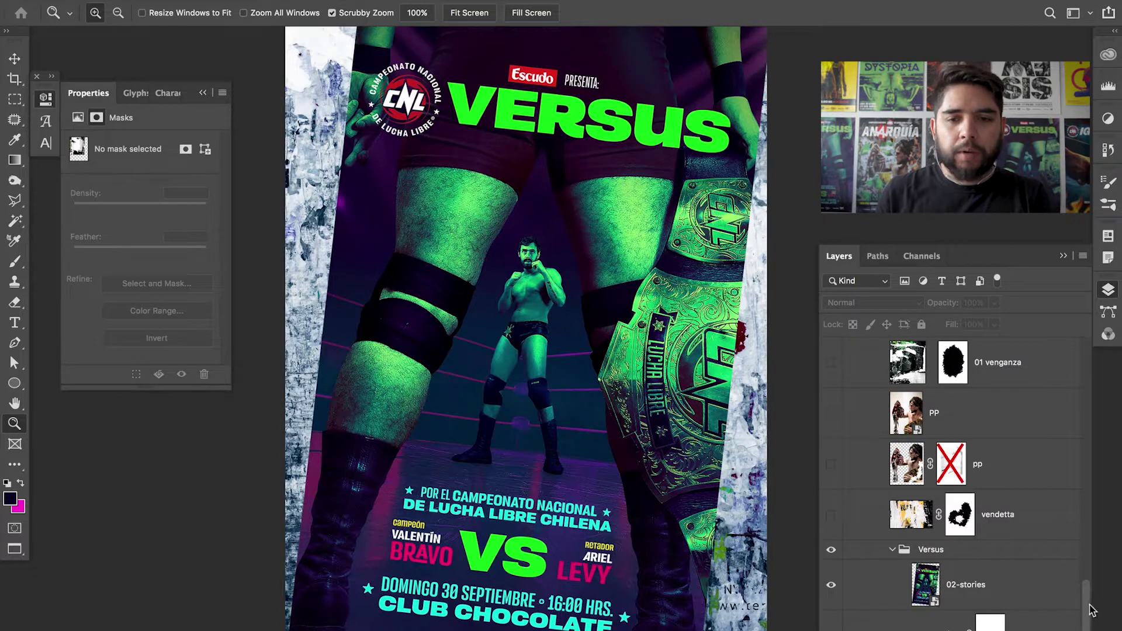
scroll(602, 254, up, 3)
scroll(602, 255, down, 2)
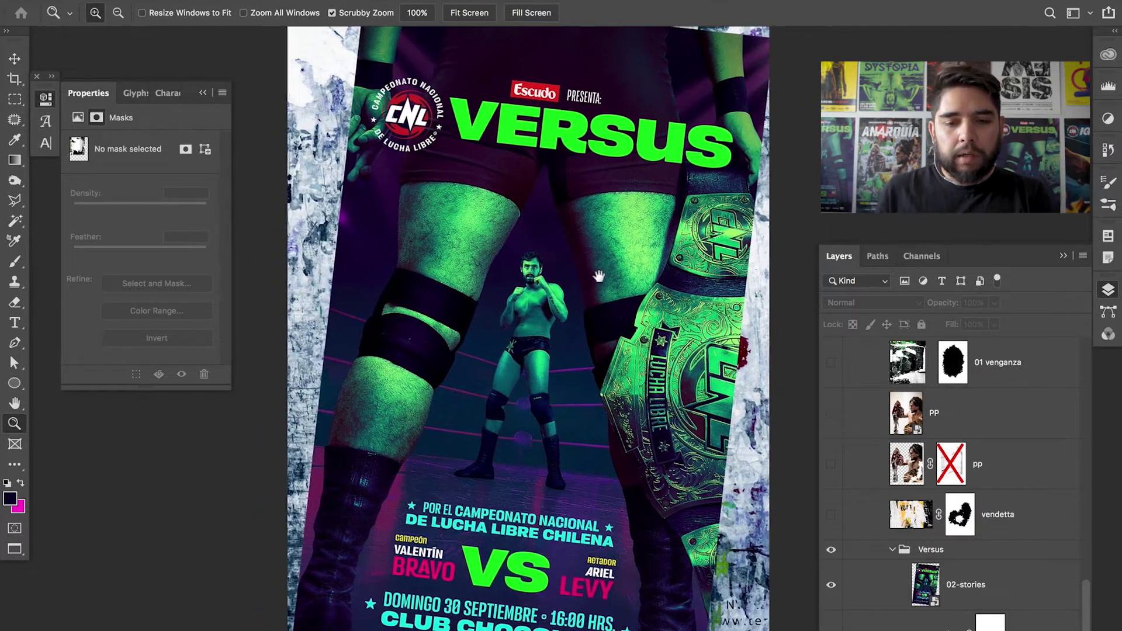
key(ctrl+0)
key(v)
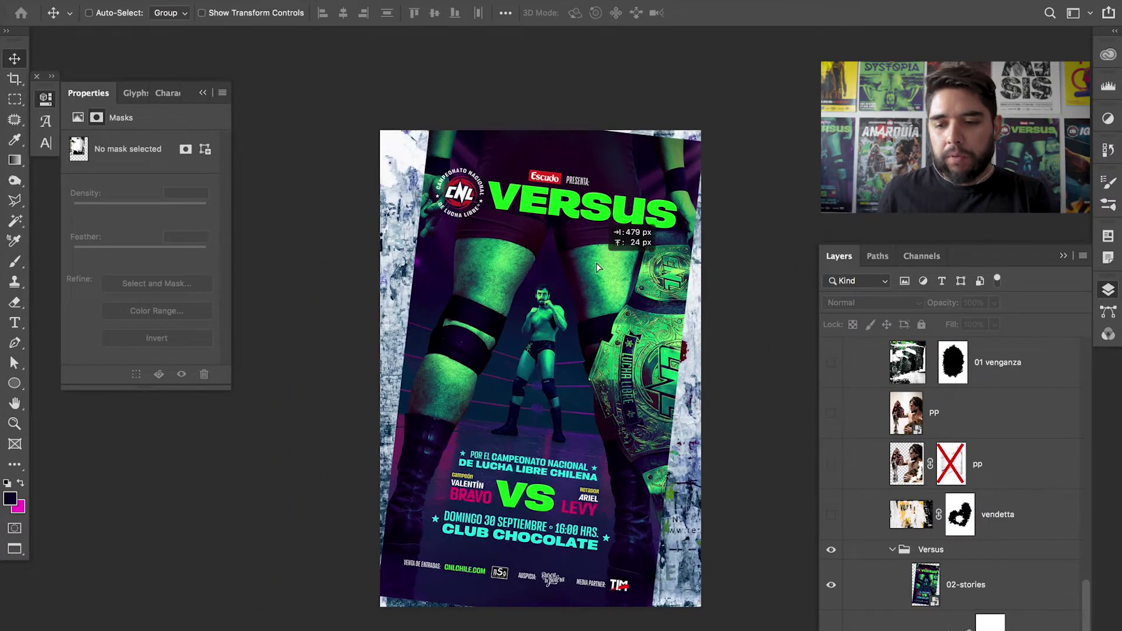
scroll(842, 447, up, 3)
drag(1088, 584, 1090, 616)
click(1022, 575)
drag(593, 304, 622, 297)
- Rotate the Versus poster about -9.3°, undoing the scale-down so it stays large
key(ctrl+t)
drag(733, 225, 733, 99)
drag(664, 106, 718, 134)
key(Return)
key(ctrl+t)
key(Escape)
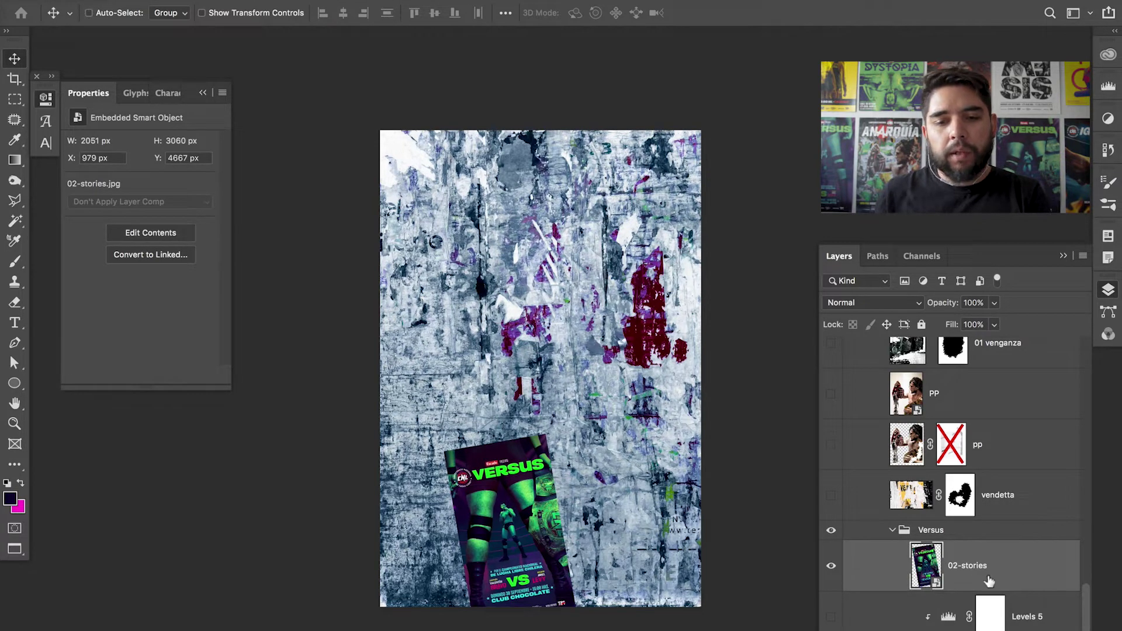
key(ctrl+z)
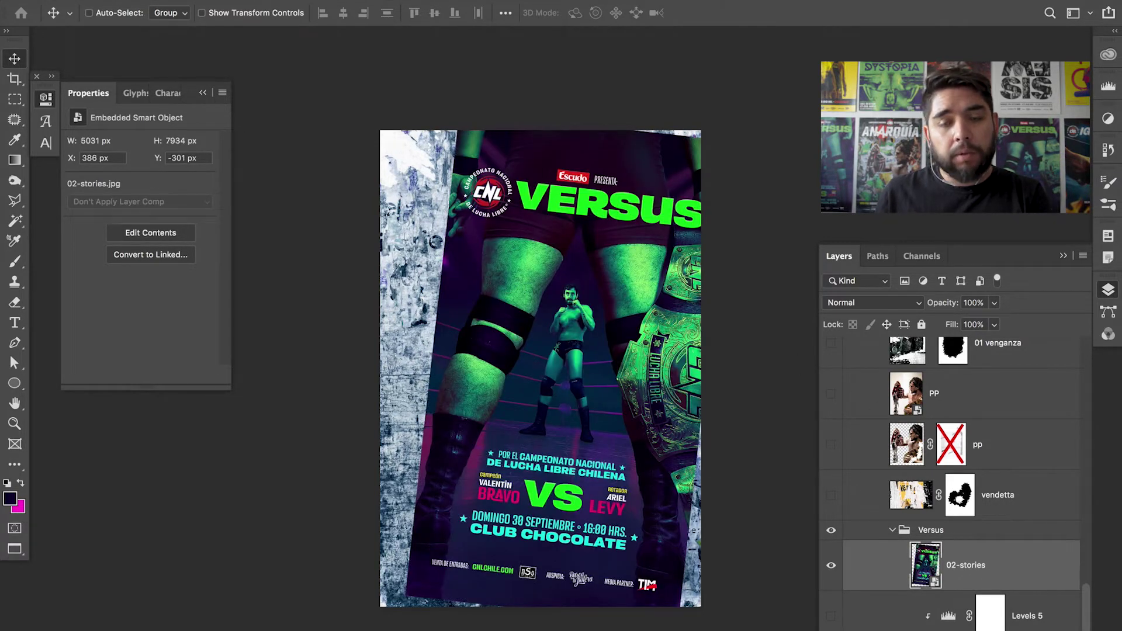
- Move the Versus poster 420 px down, then hide it to compare
drag(640, 435, 642, 459)
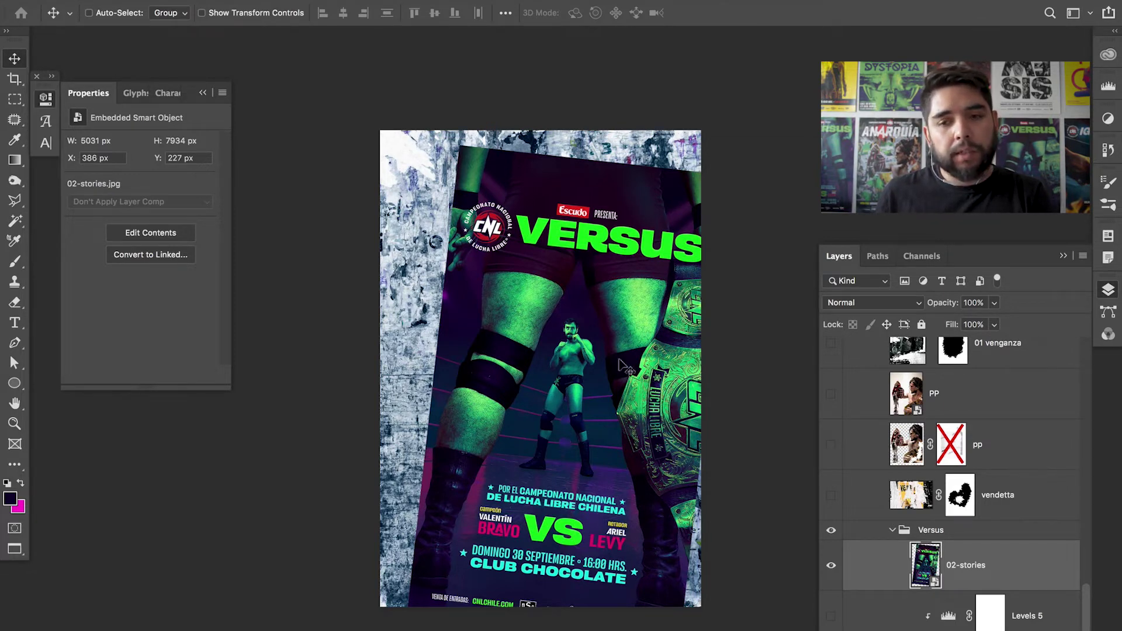
click(832, 567)
key(super+Tab)
key(super+Tab)
key(super+Tab)
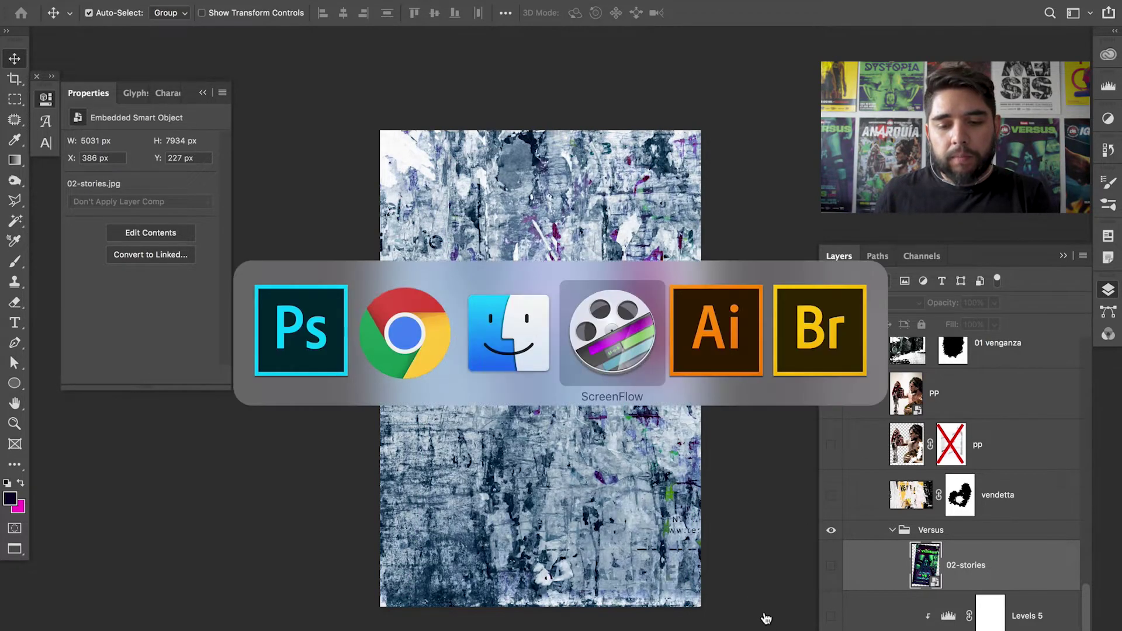
key(Escape)
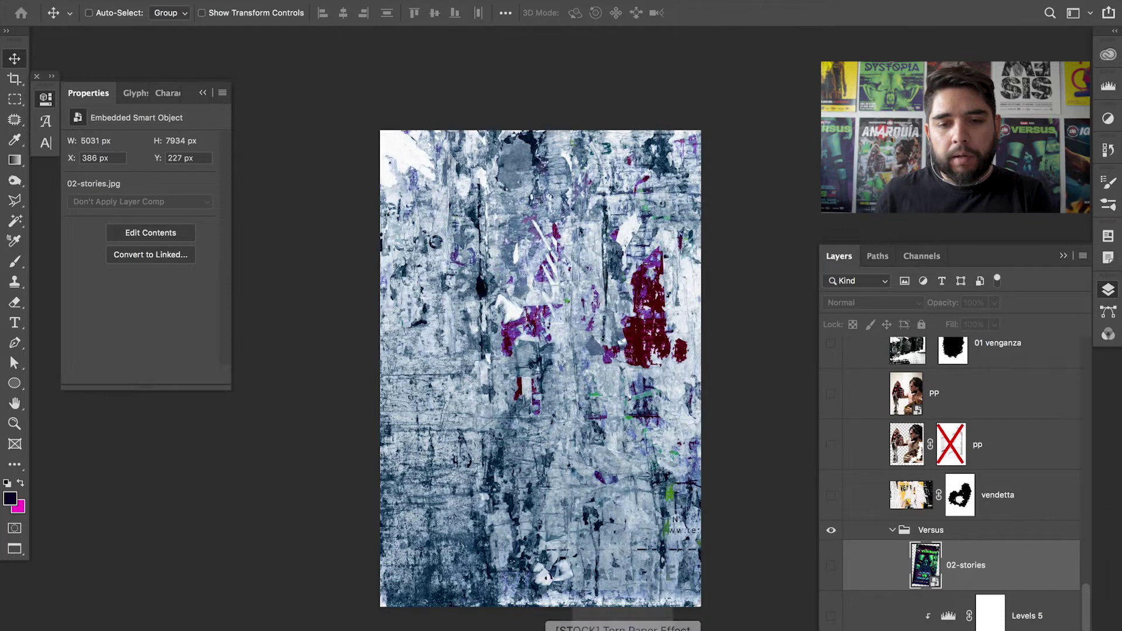
click(623, 630)
click(724, 583)
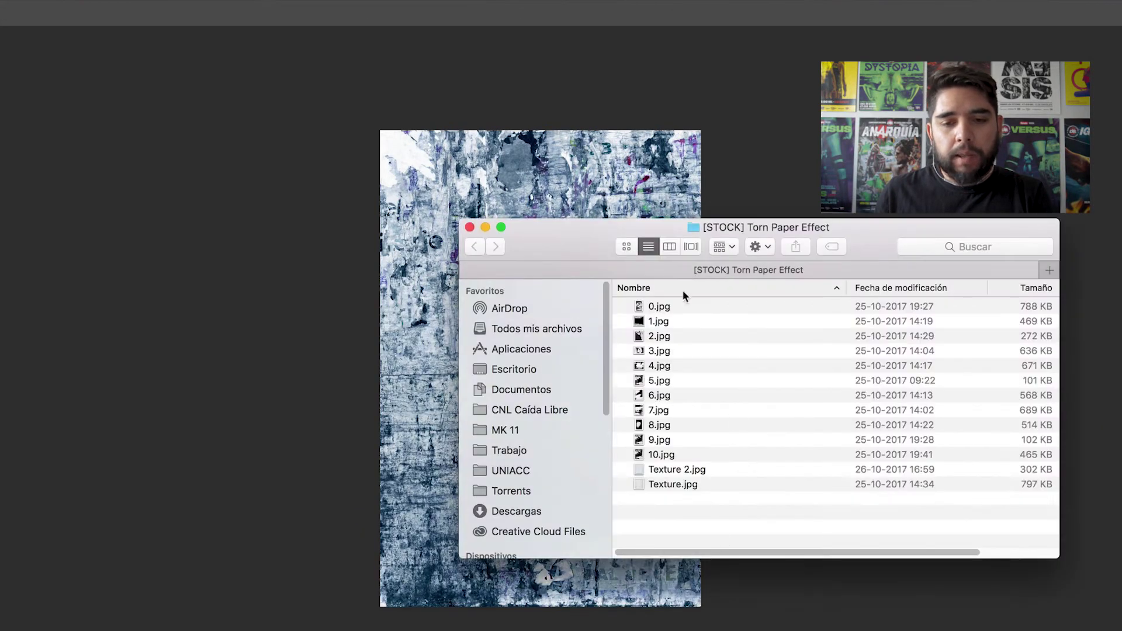
drag(551, 243, 467, 182)
click(626, 246)
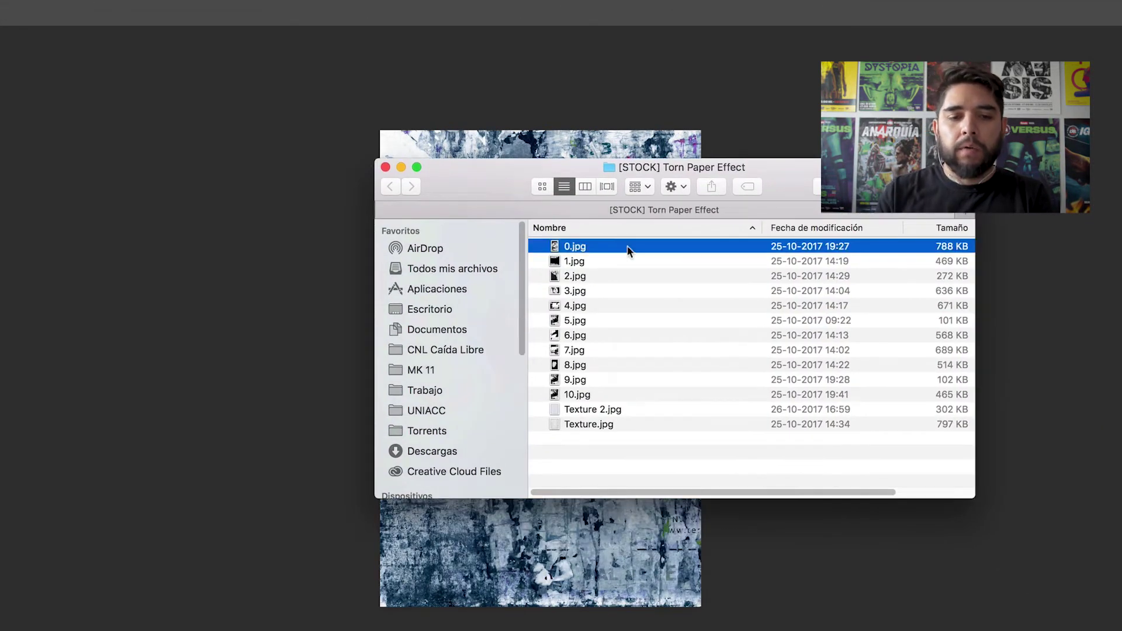
key(space)
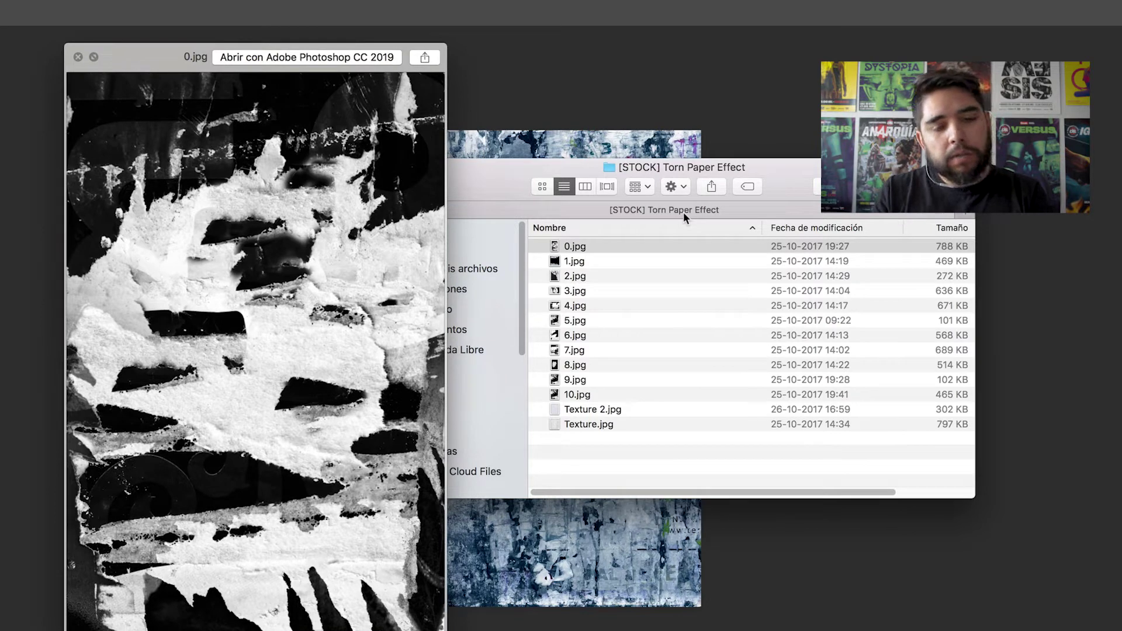
key(Down)
key(Down)
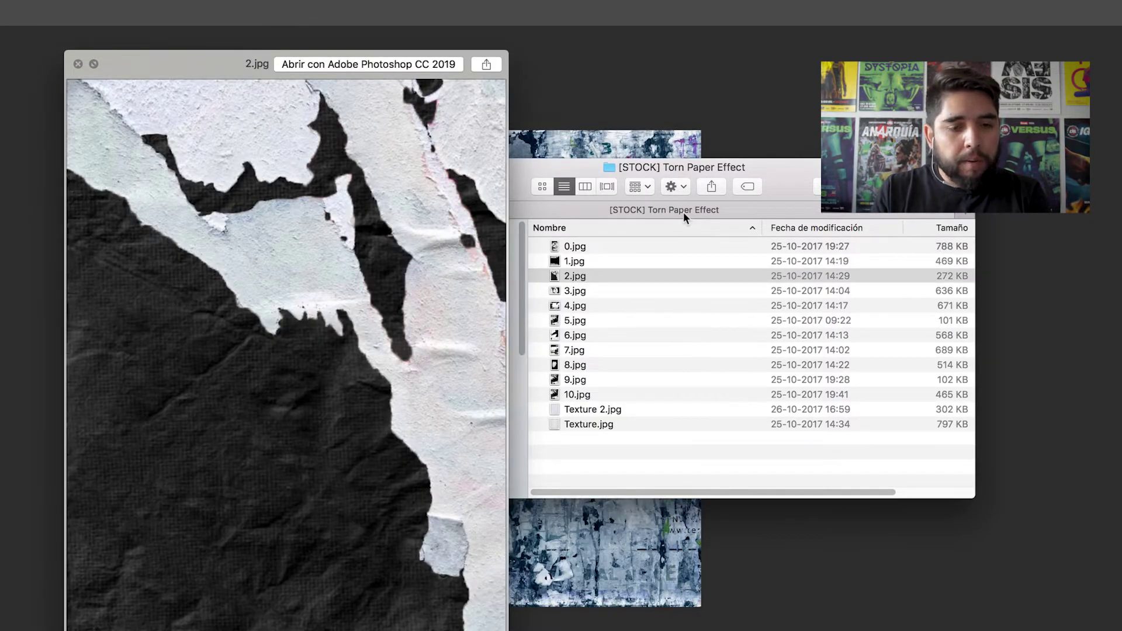
key(Down)
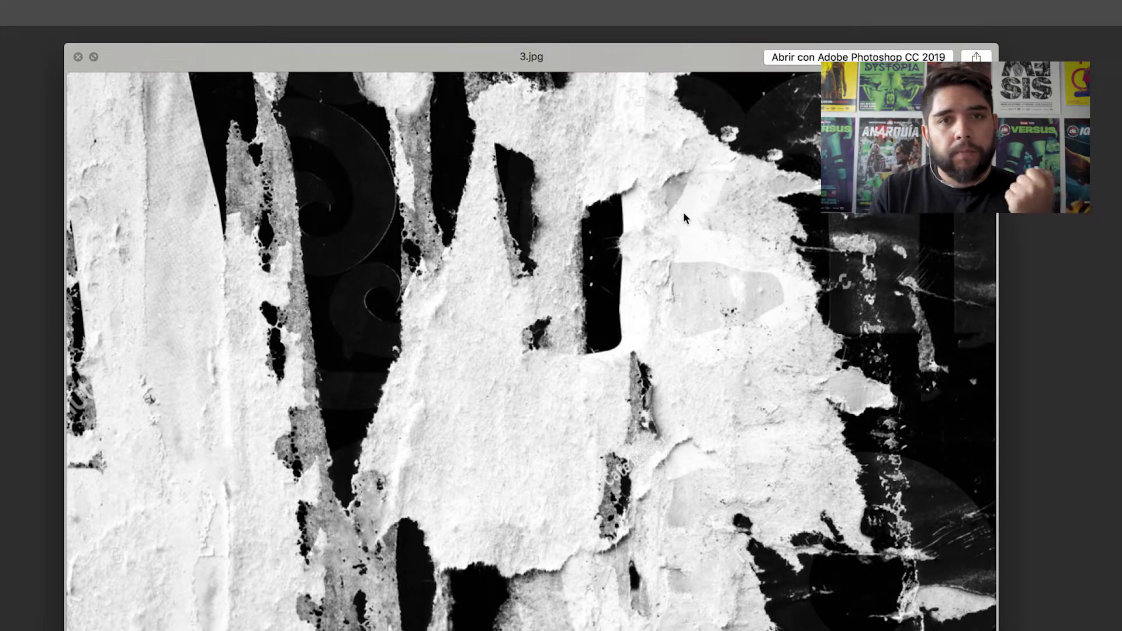
key(Down)
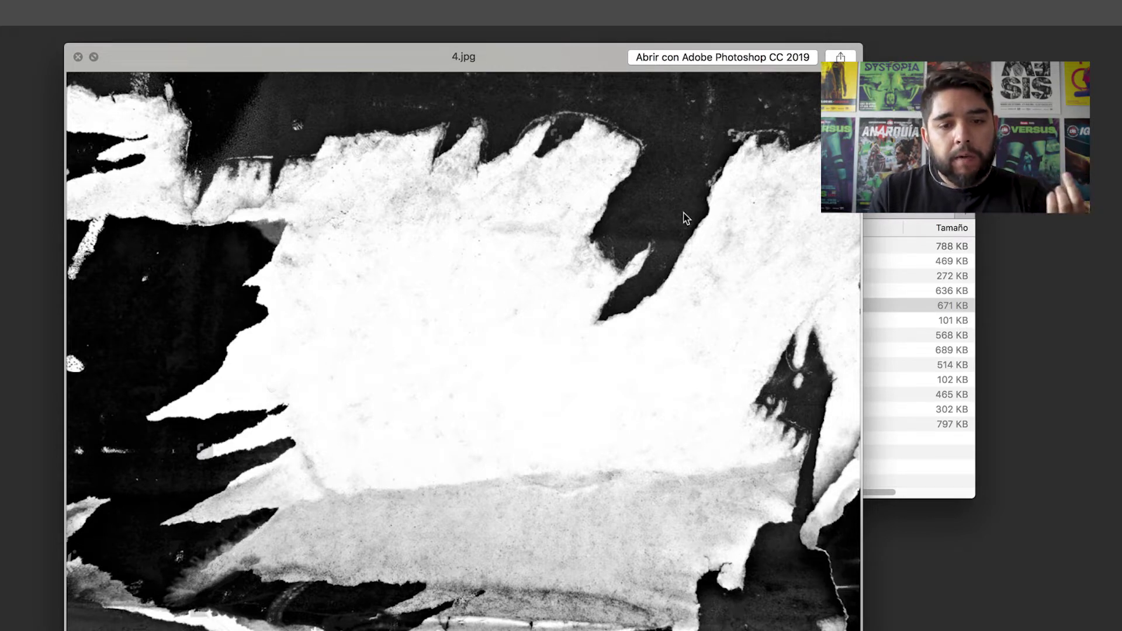
key(Down)
key(Down)
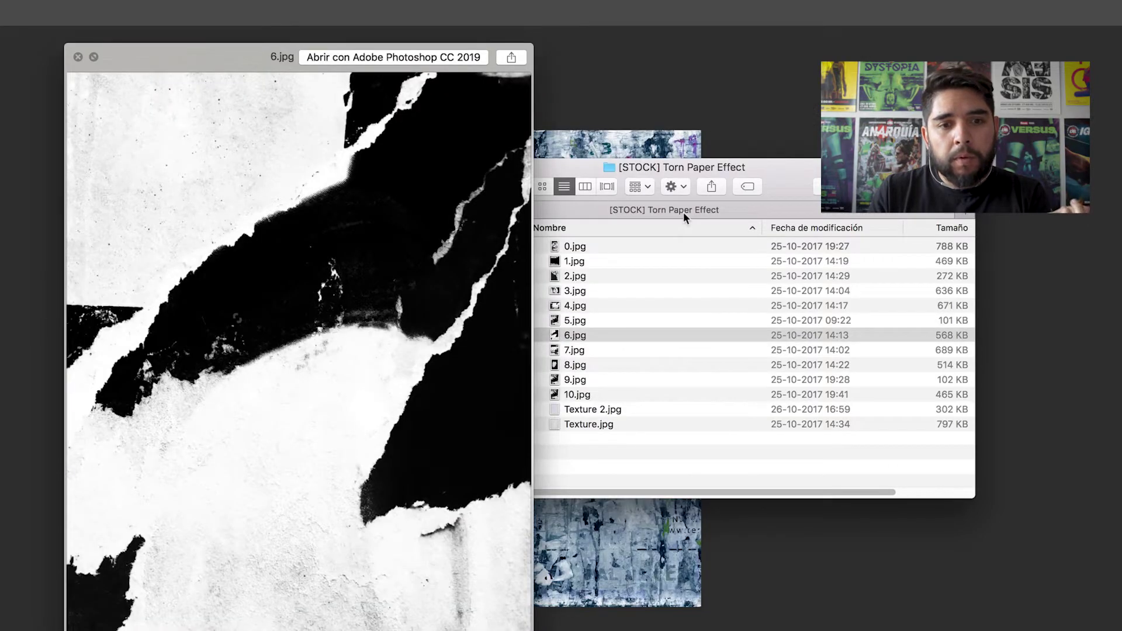
key(Down)
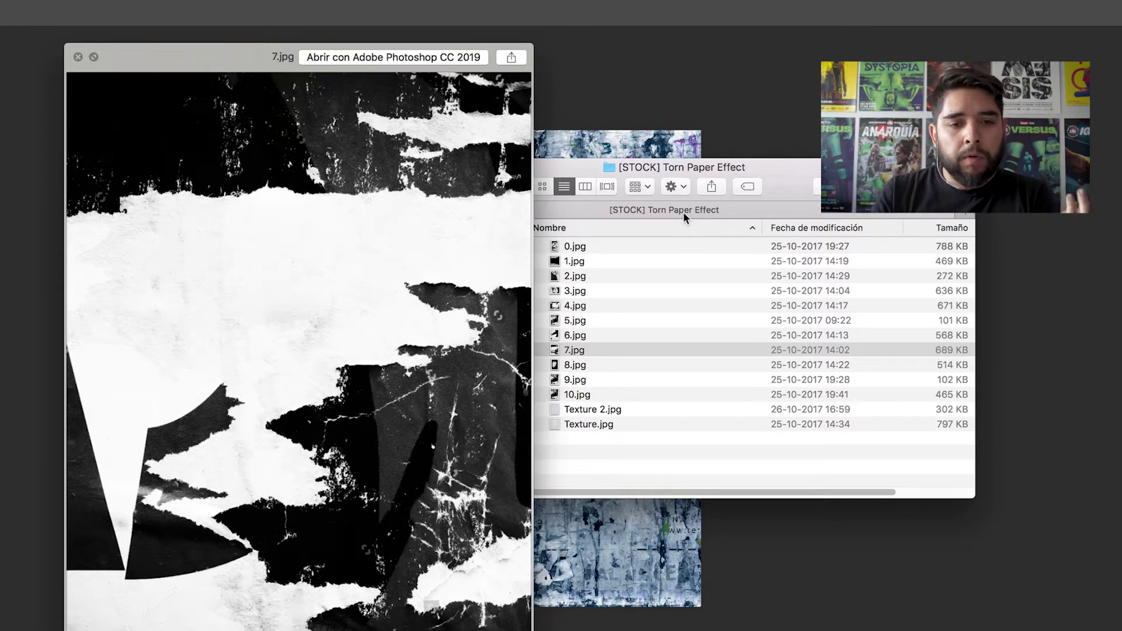
key(Down)
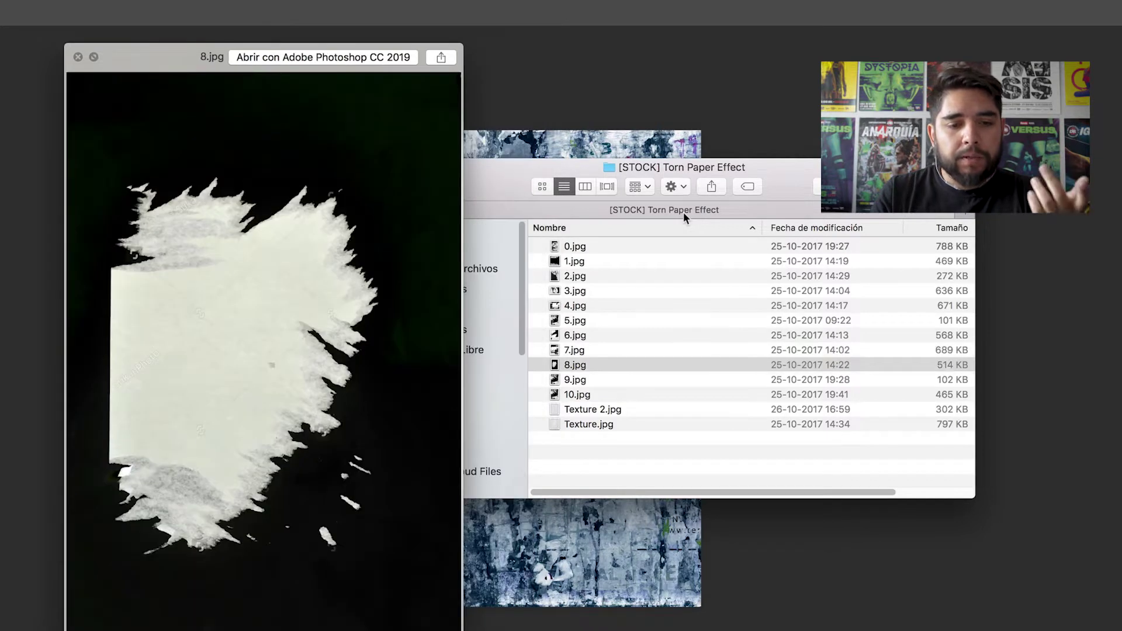
key(Down)
key(Down)
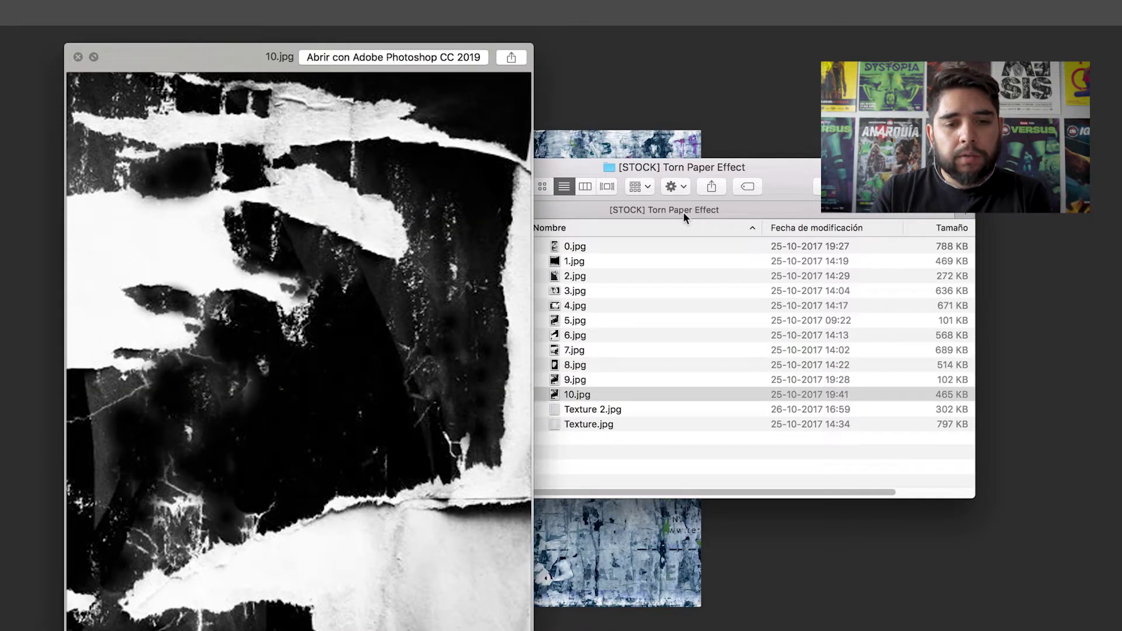
key(Down)
key(Up)
key(Up)
key(Up)
key(Up)
key(Up)
key(Up)
key(Up)
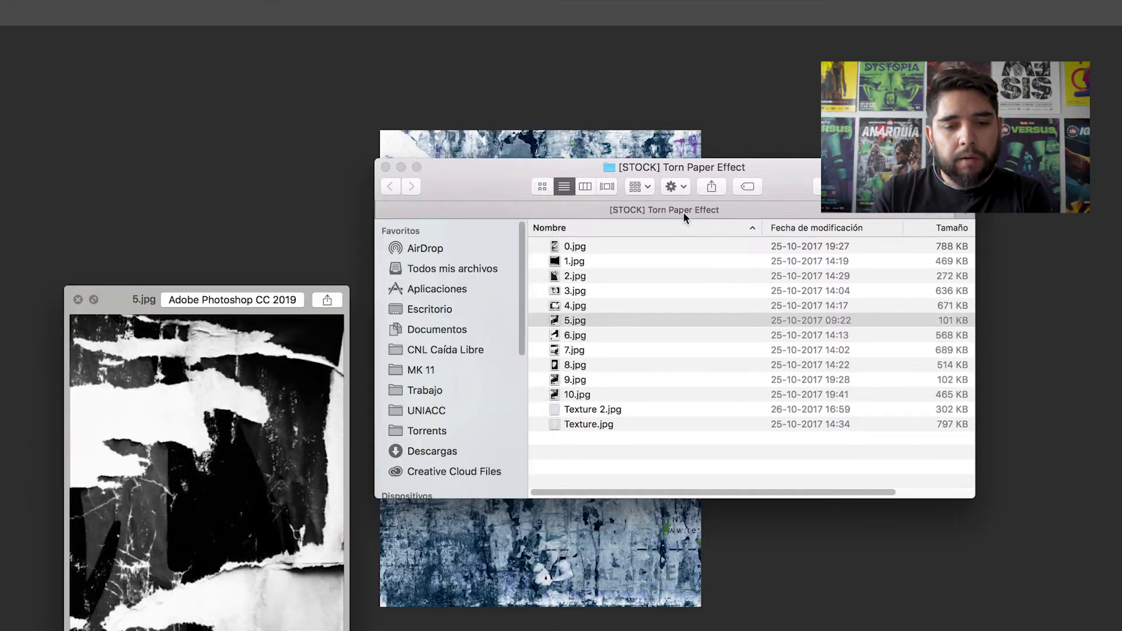
key(Up)
key(Up)
key(Up)
key(Up)
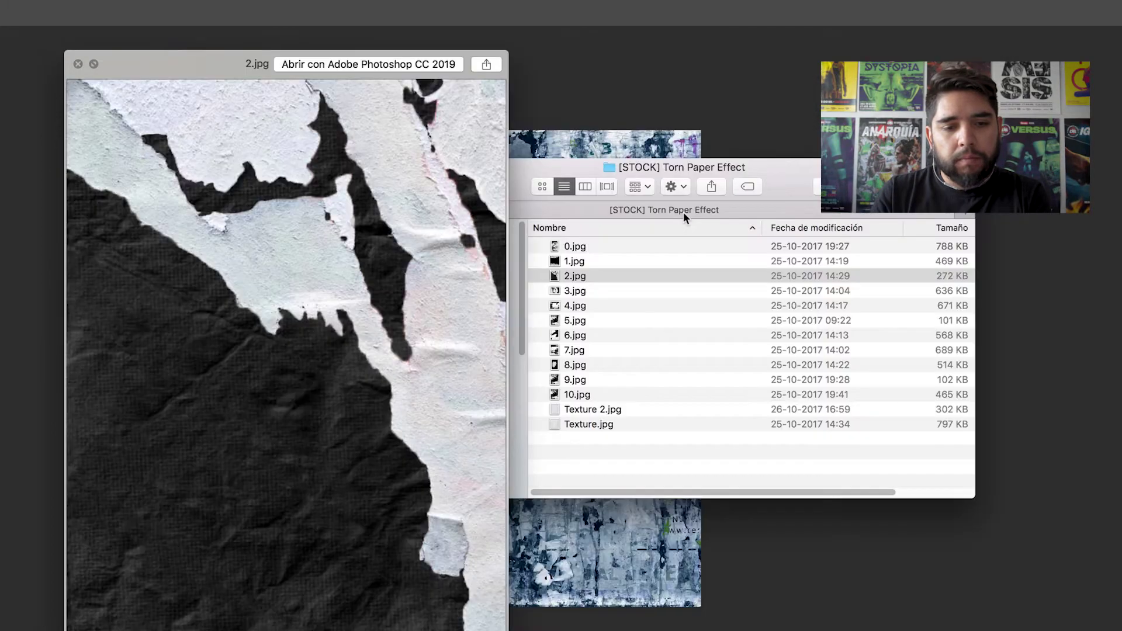
key(Down)
key(Down)
key(Down)
key(Down)
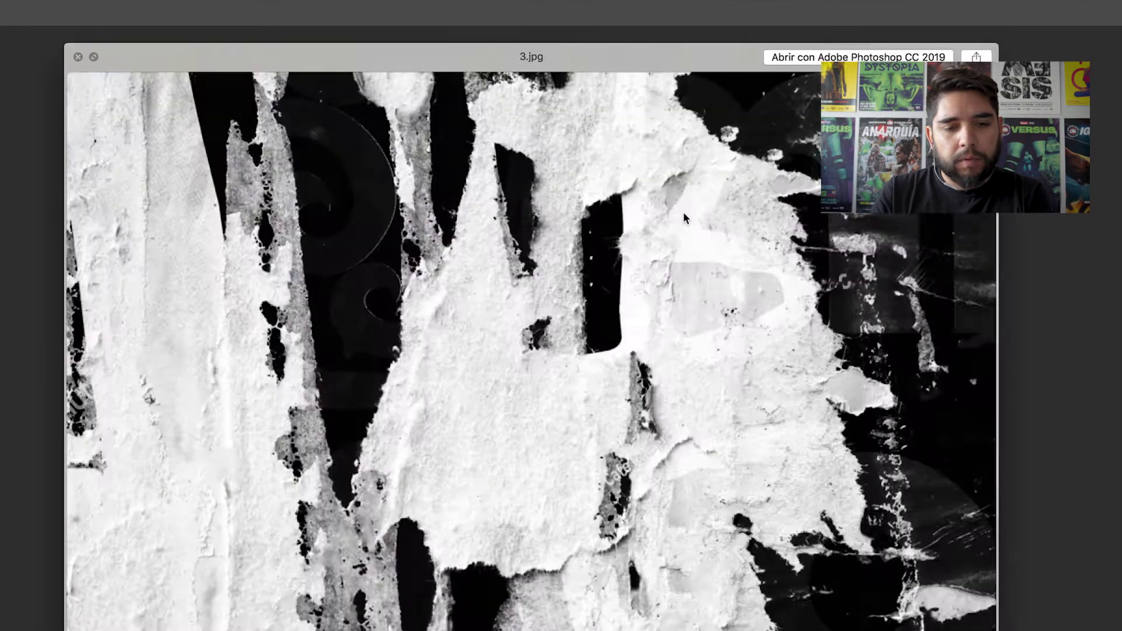
key(Up)
key(space)
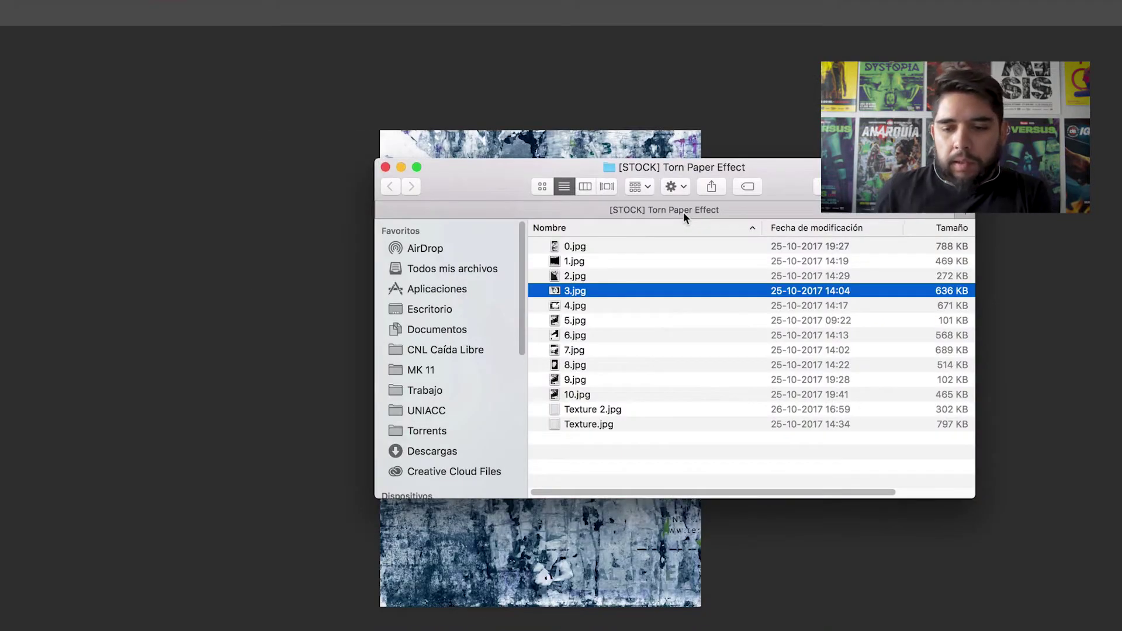
click(282, 241)
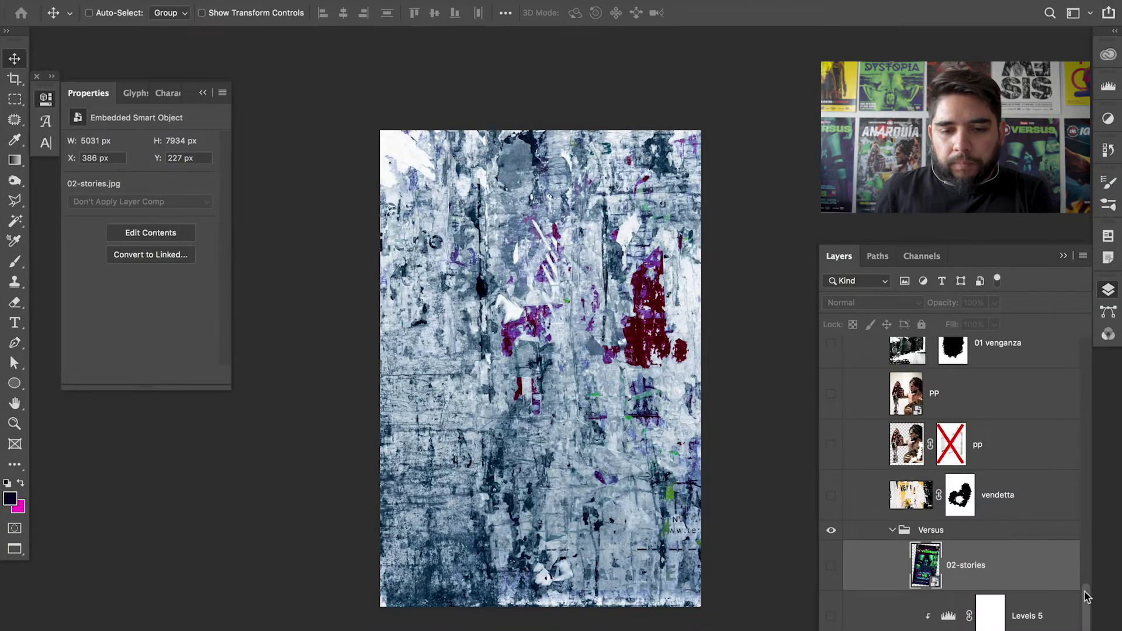
- Show torn-paper layer 9 and move it up and left on the page
scroll(1087, 596, down, 2)
click(831, 608)
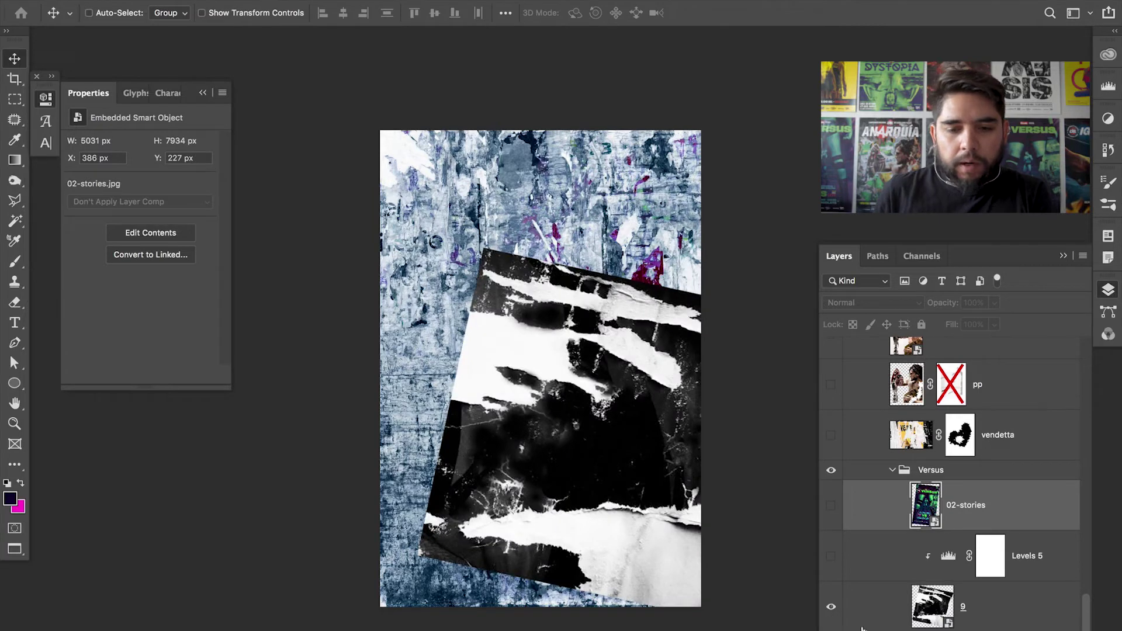
click(1010, 602)
drag(625, 404, 603, 350)
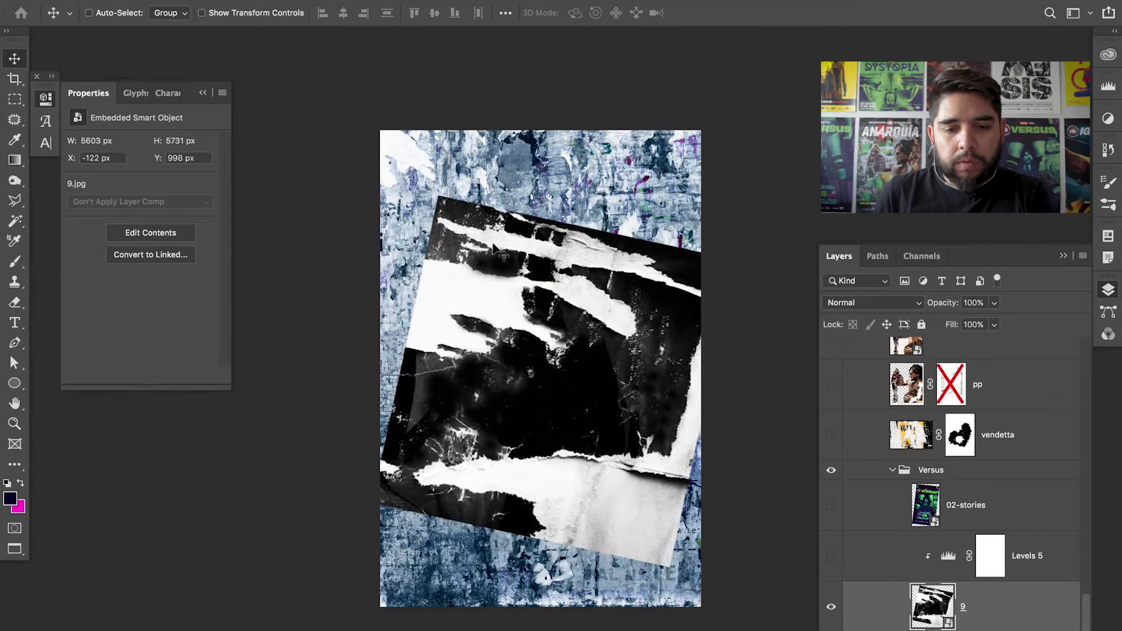
key(z)
click(551, 416)
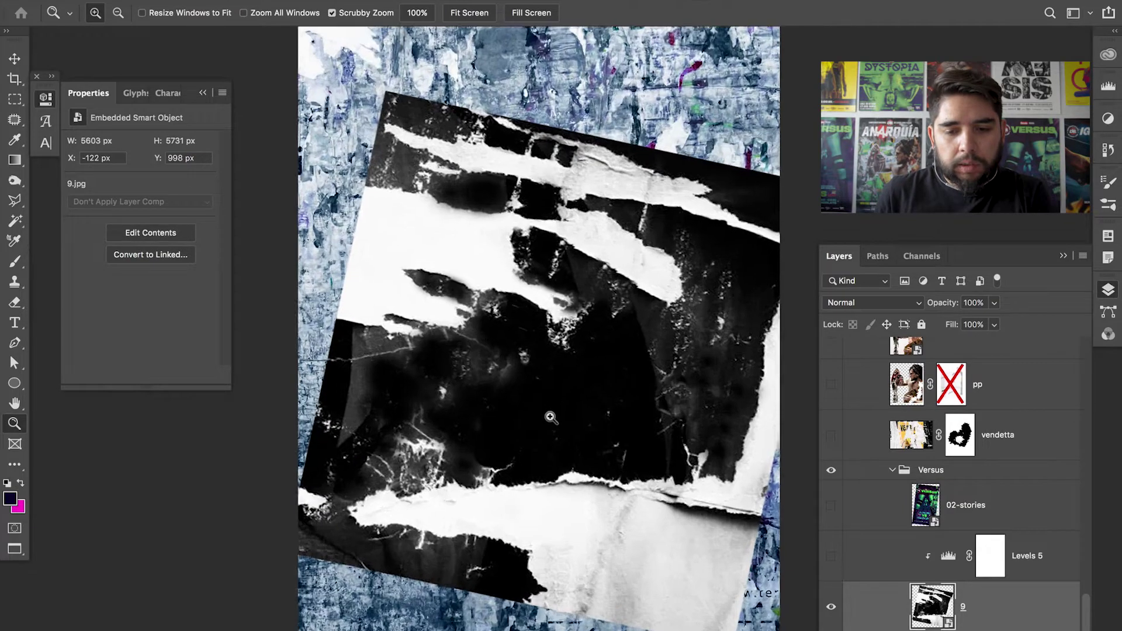
drag(550, 416, 591, 394)
alt+click(636, 393)
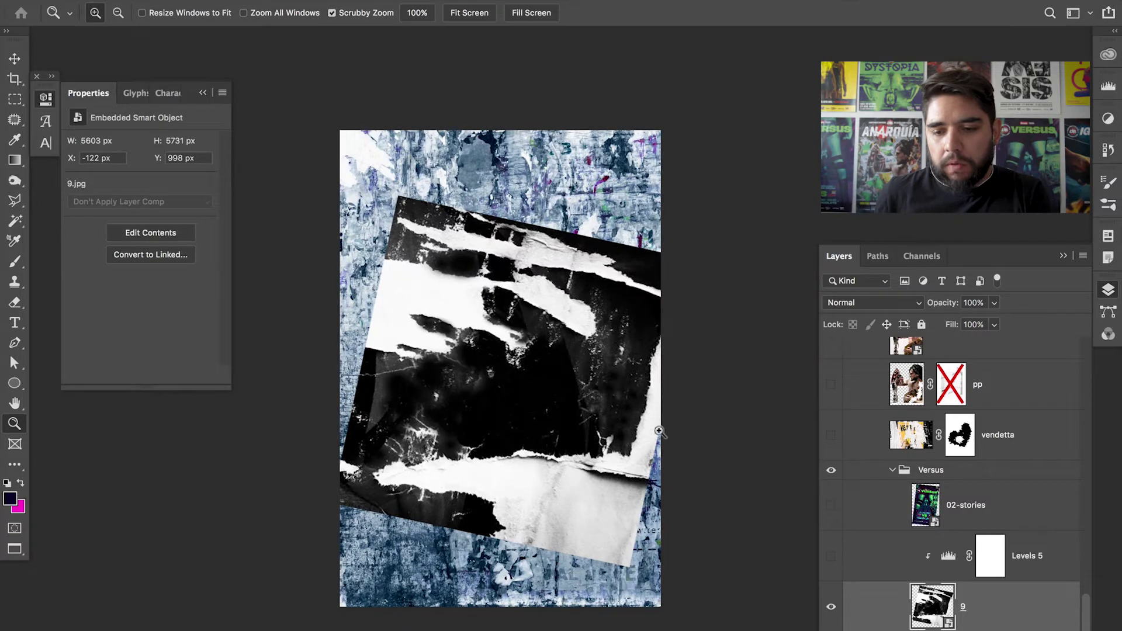
- Show the Versus poster, reposition layer 9, and stack 02-stories directly above it
click(964, 521)
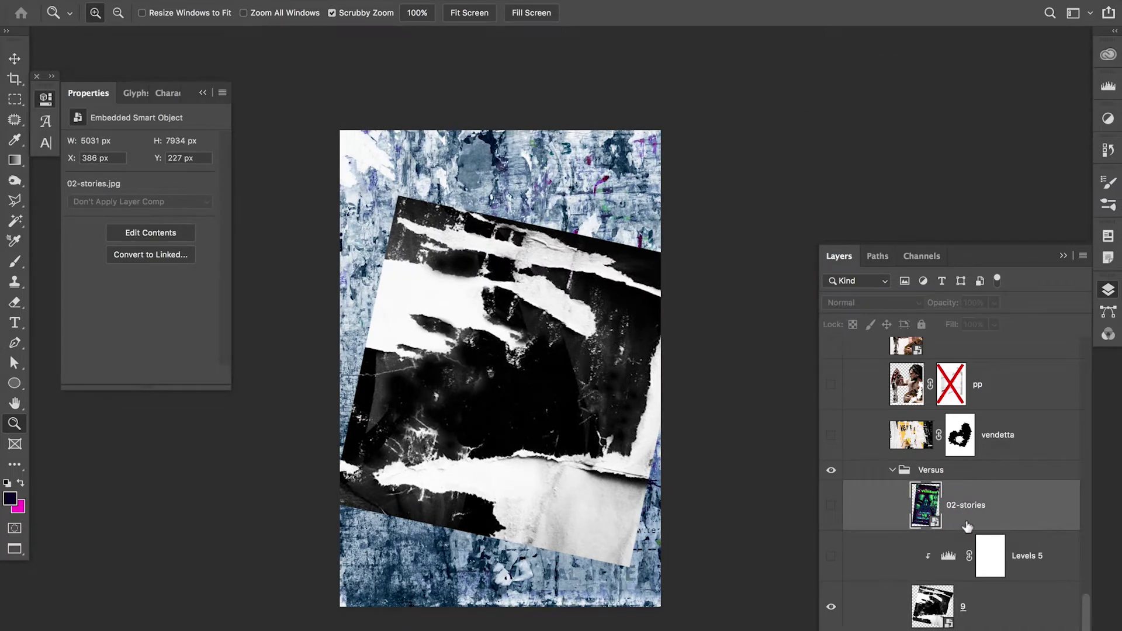
click(831, 505)
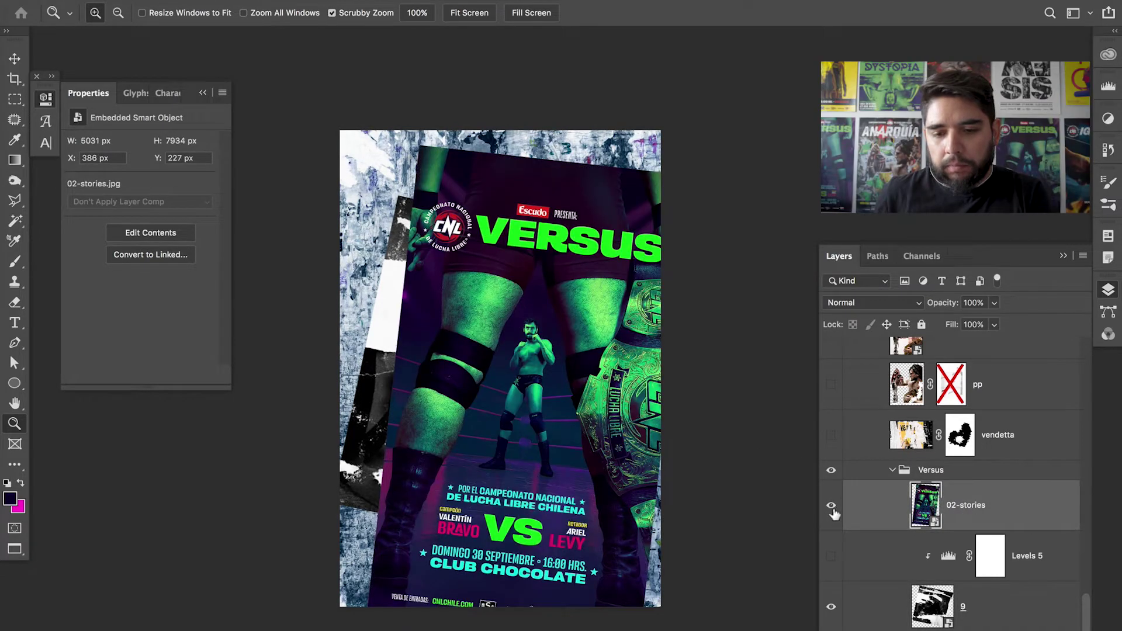
click(1035, 611)
key(v)
drag(709, 488, 949, 556)
drag(1010, 507, 1010, 584)
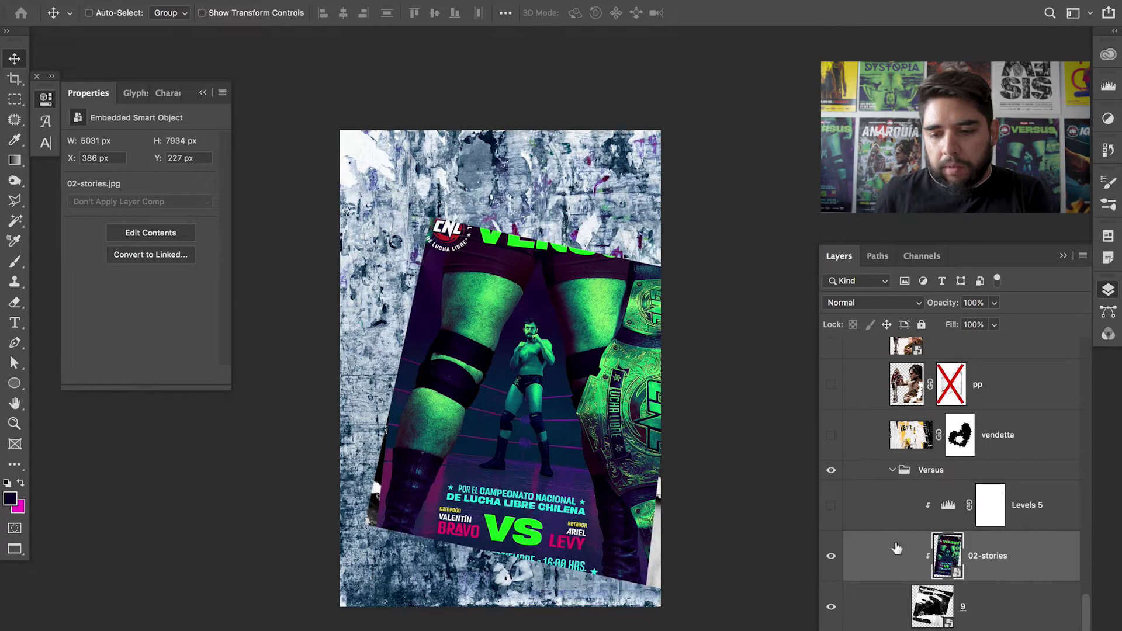
- Clip the Versus poster to layer 9, load layer 9's shape as a selection, then deselect
alt+click(997, 578)
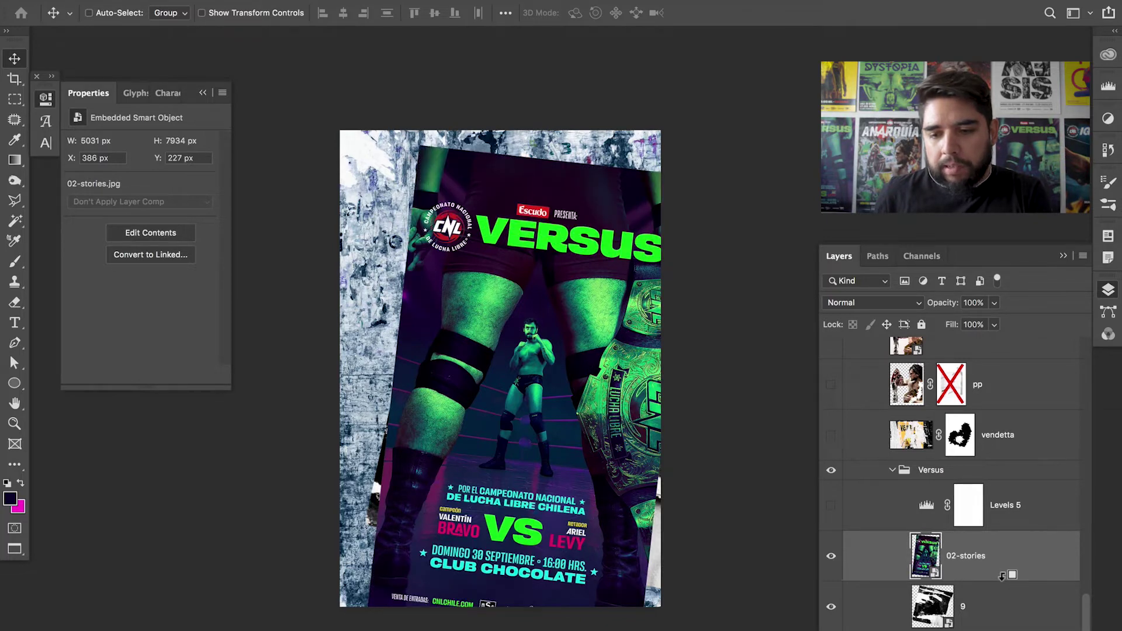
alt+click(1001, 579)
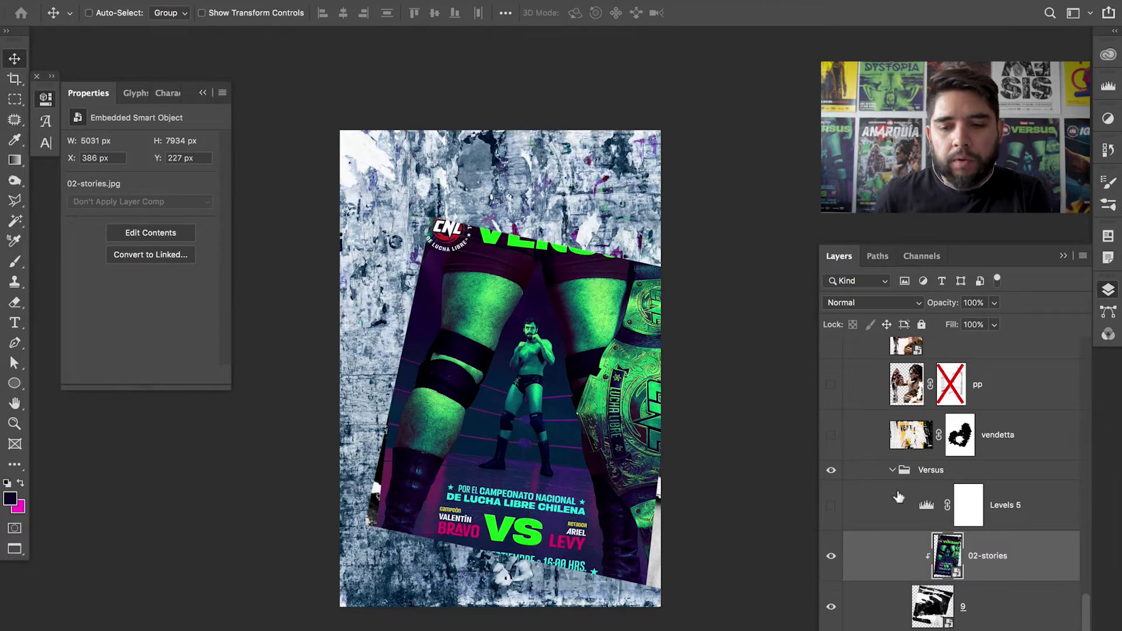
click(935, 614)
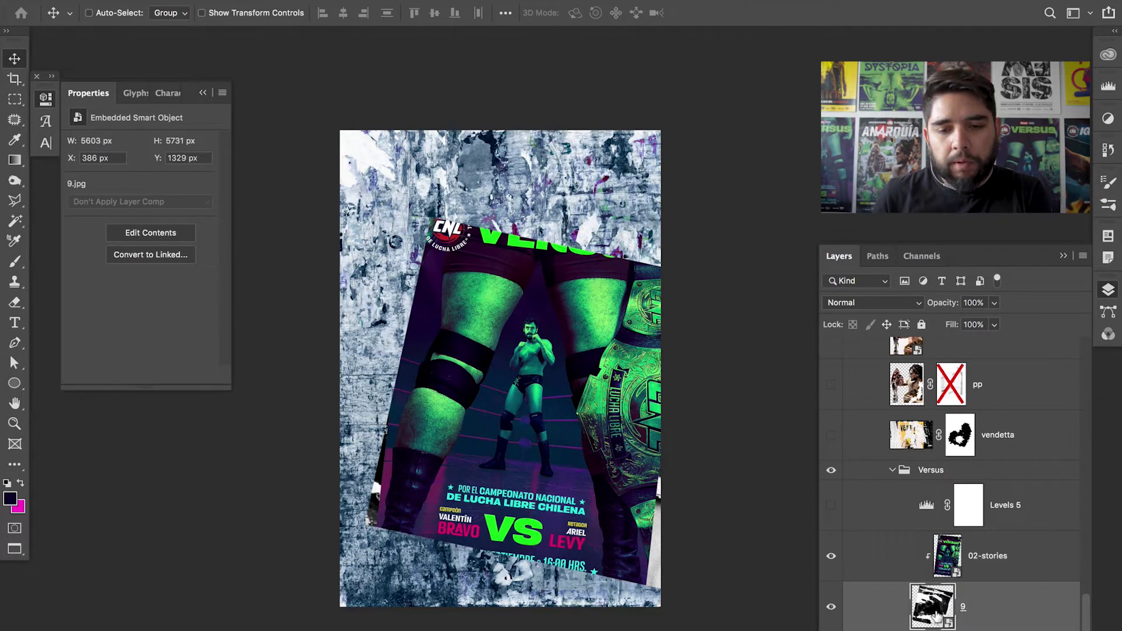
super+click(935, 614)
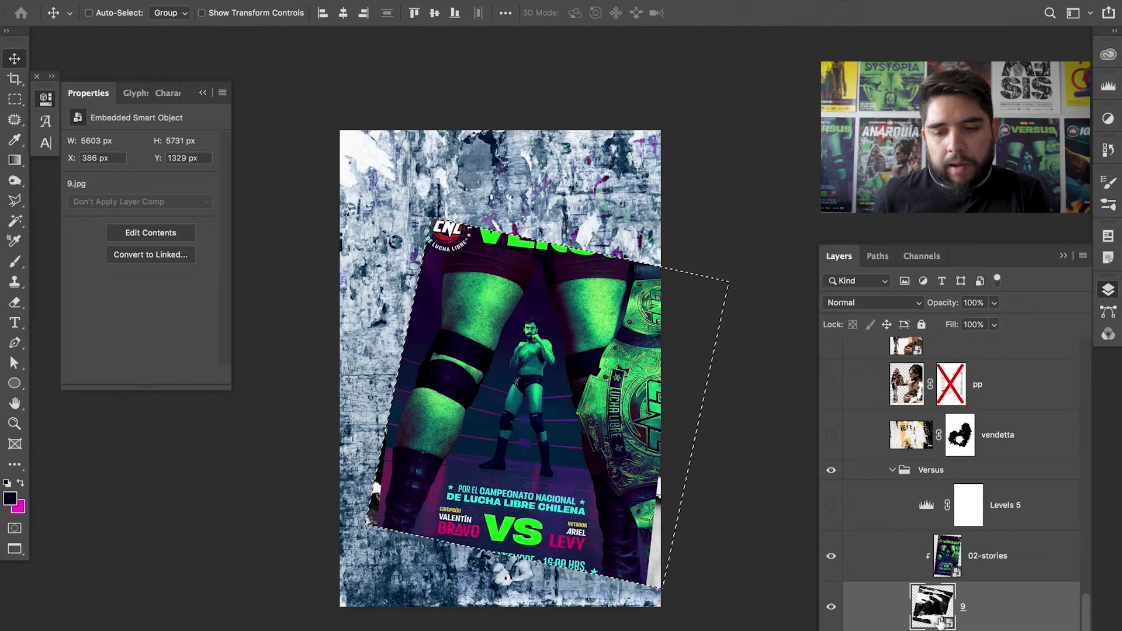
key(super+d)
click(1007, 571)
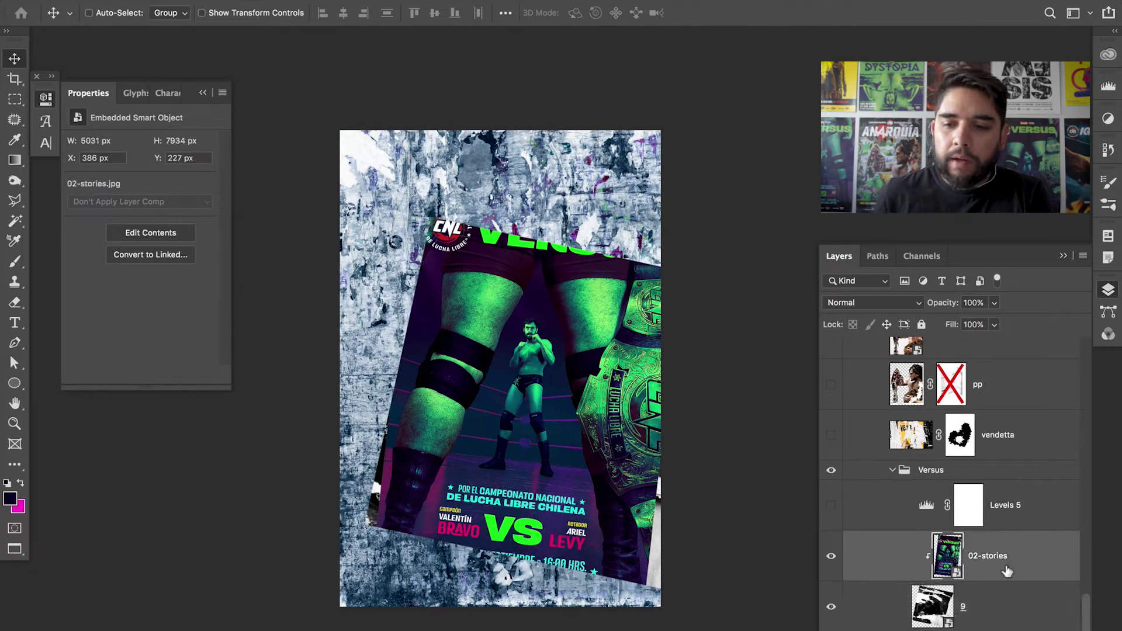
click(909, 310)
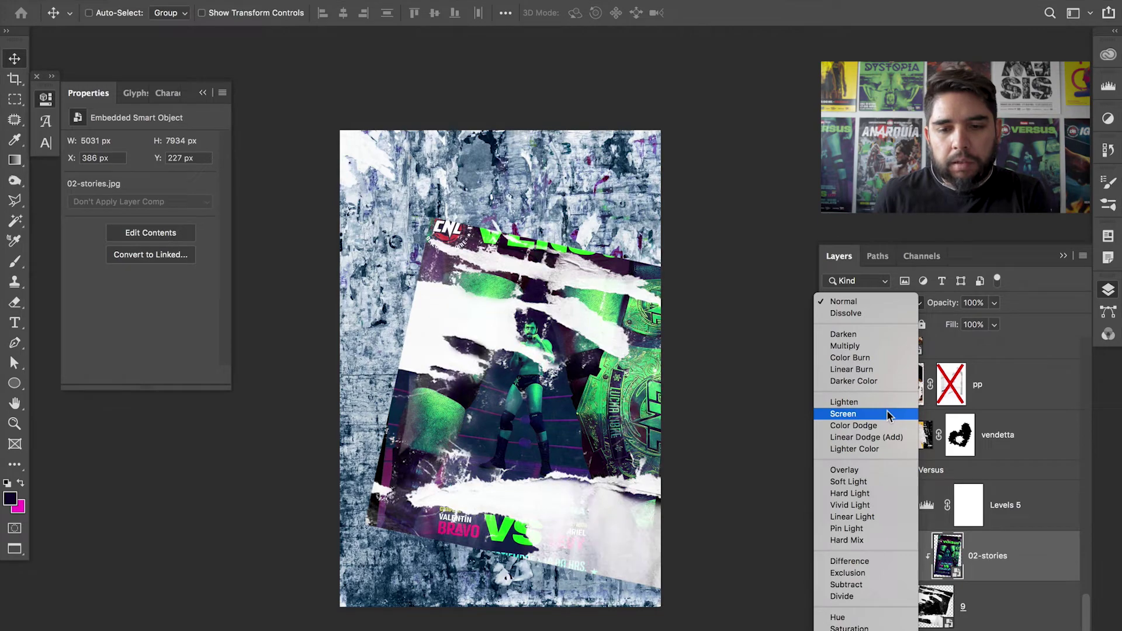
- Blend the 02-stories poster in Screen mode and zoom in on the wrestler
click(886, 411)
key(z)
click(546, 384)
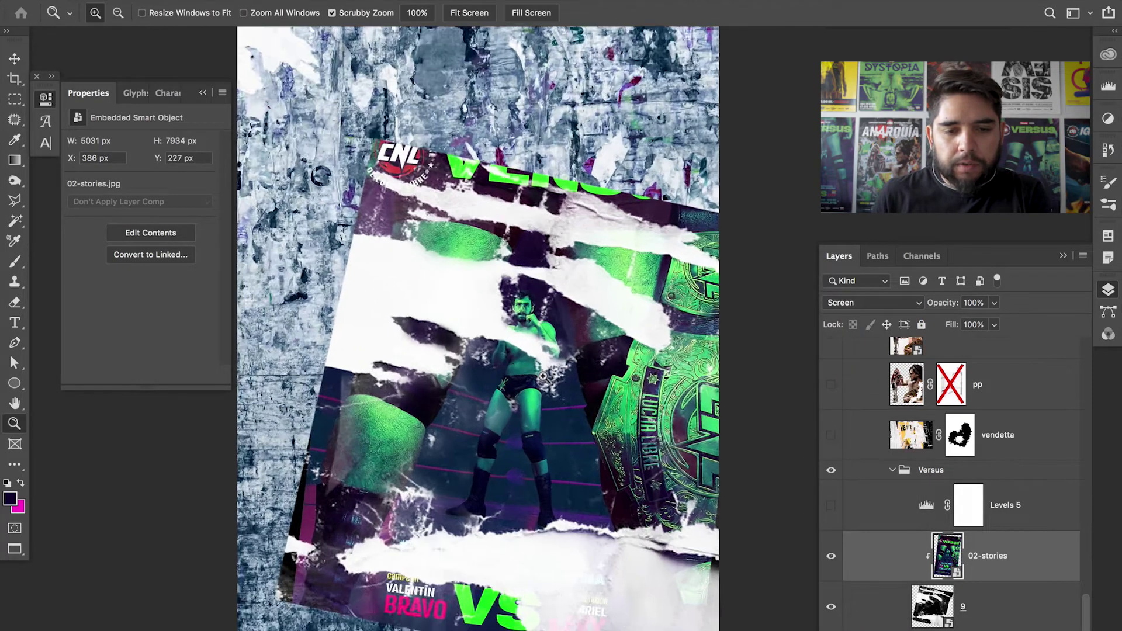
drag(477, 392, 603, 348)
drag(540, 433, 606, 298)
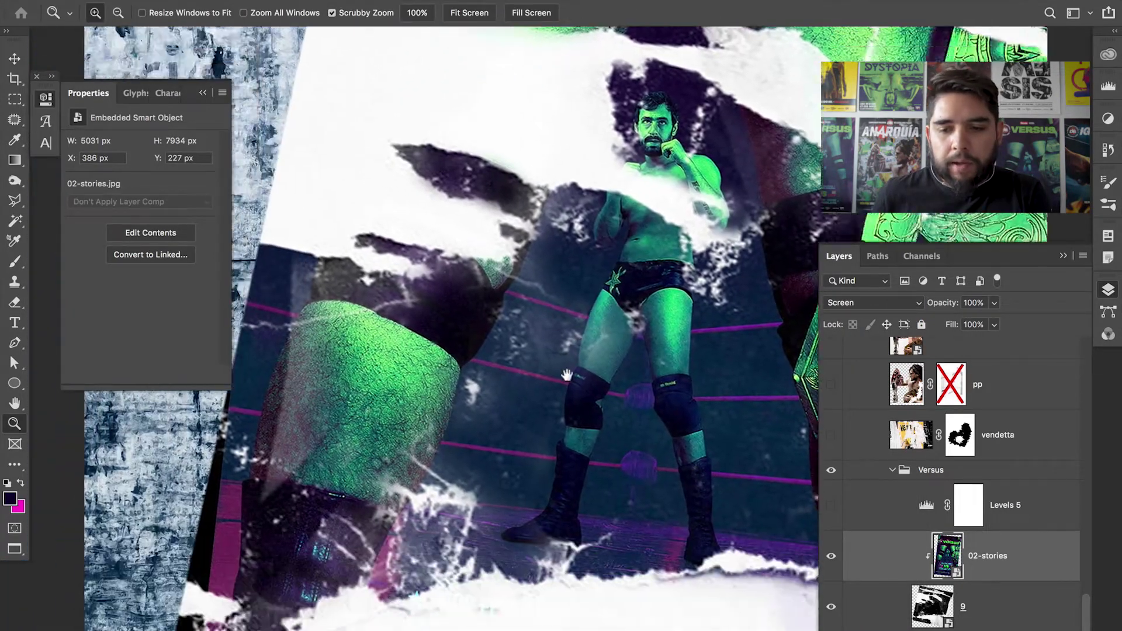
- Toggle 02-stories' visibility to compare the poster with and without it
click(831, 557)
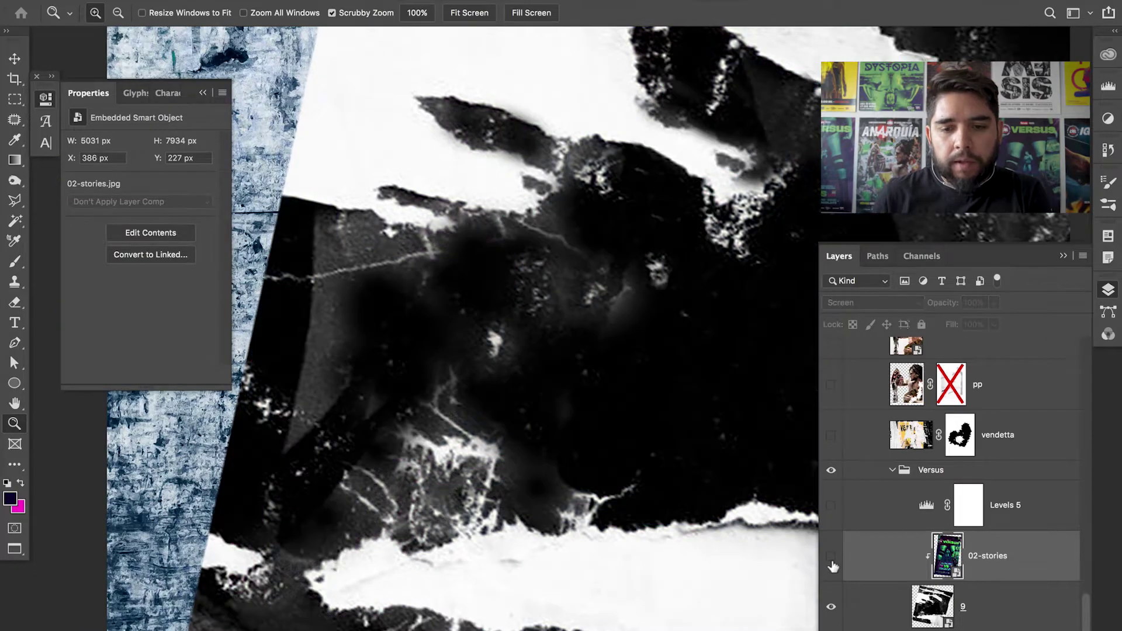
click(832, 558)
drag(664, 397, 520, 300)
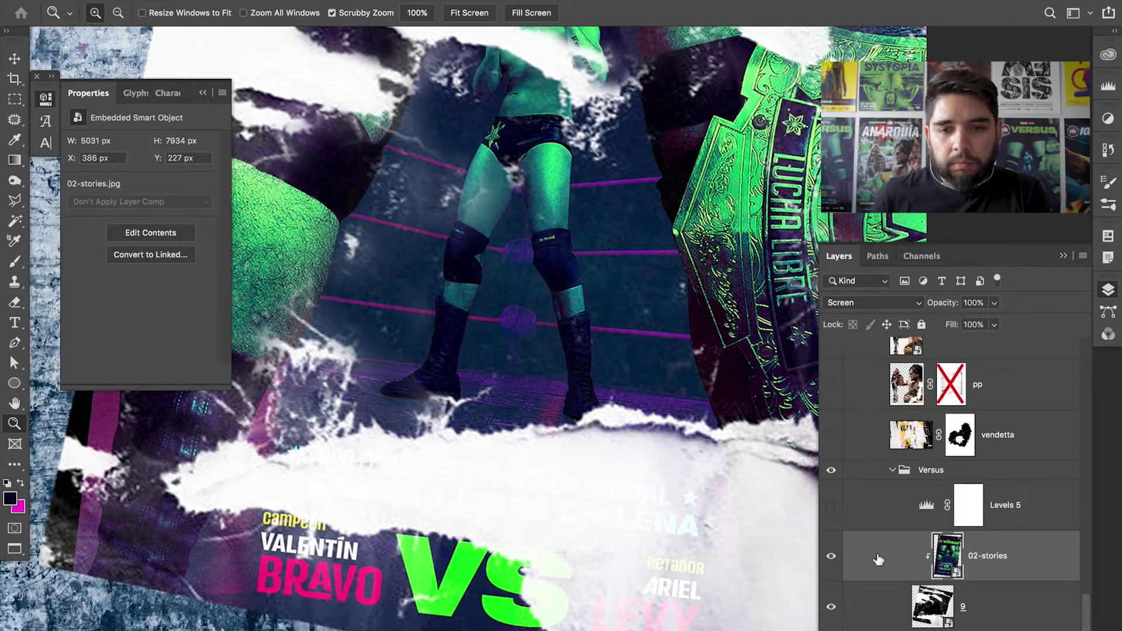
click(832, 558)
click(832, 558)
drag(760, 246, 664, 530)
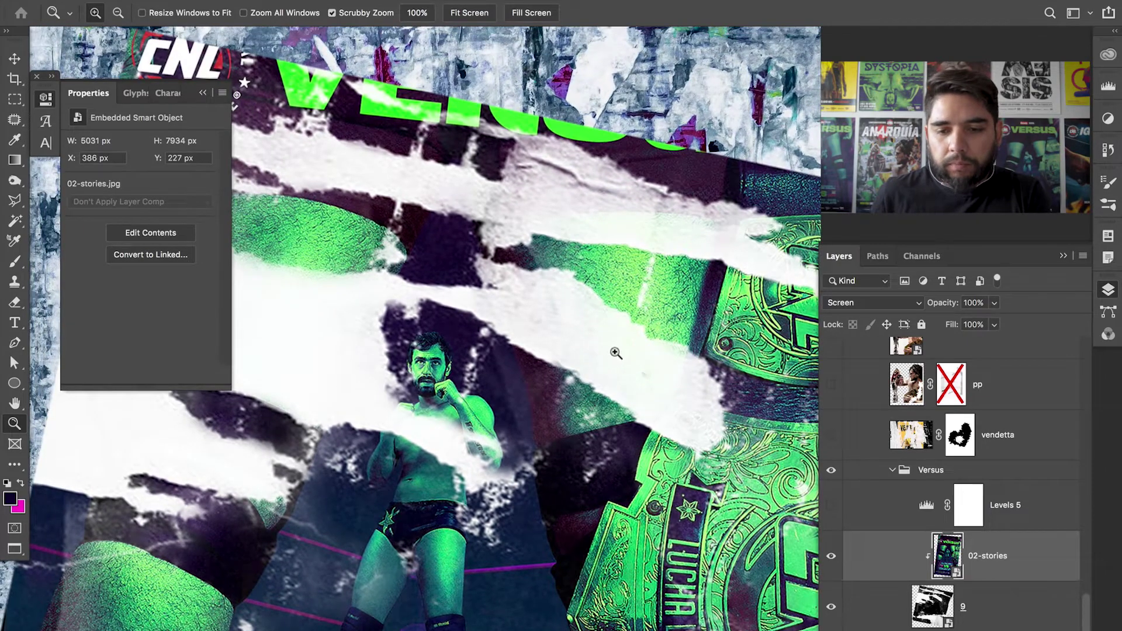
drag(649, 354, 689, 362)
click(832, 558)
click(832, 558)
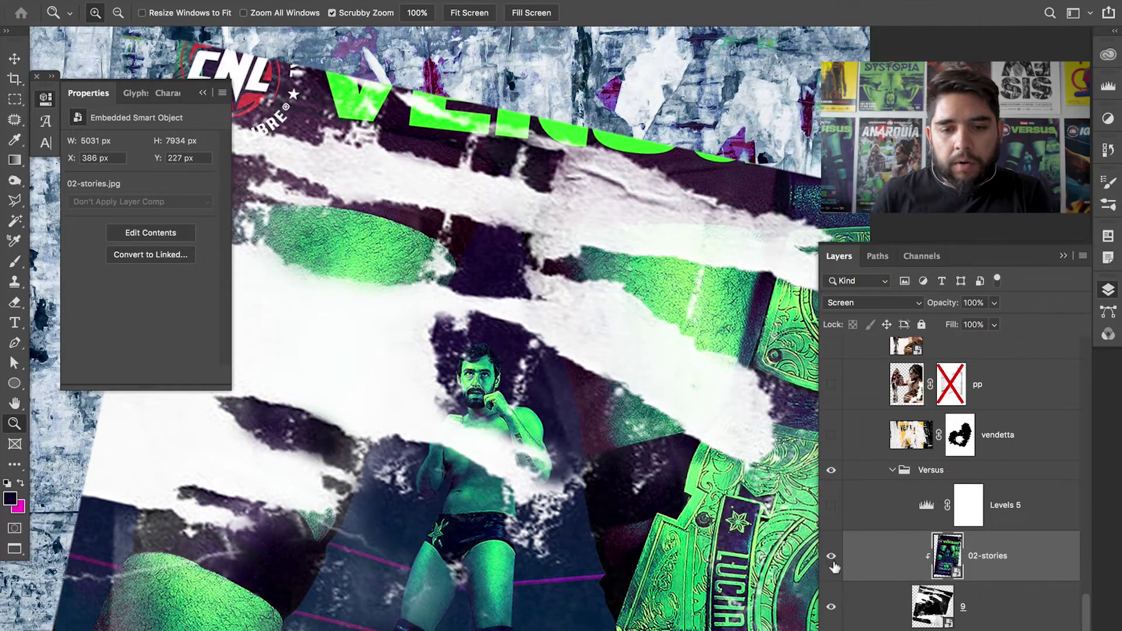
drag(685, 381, 628, 378)
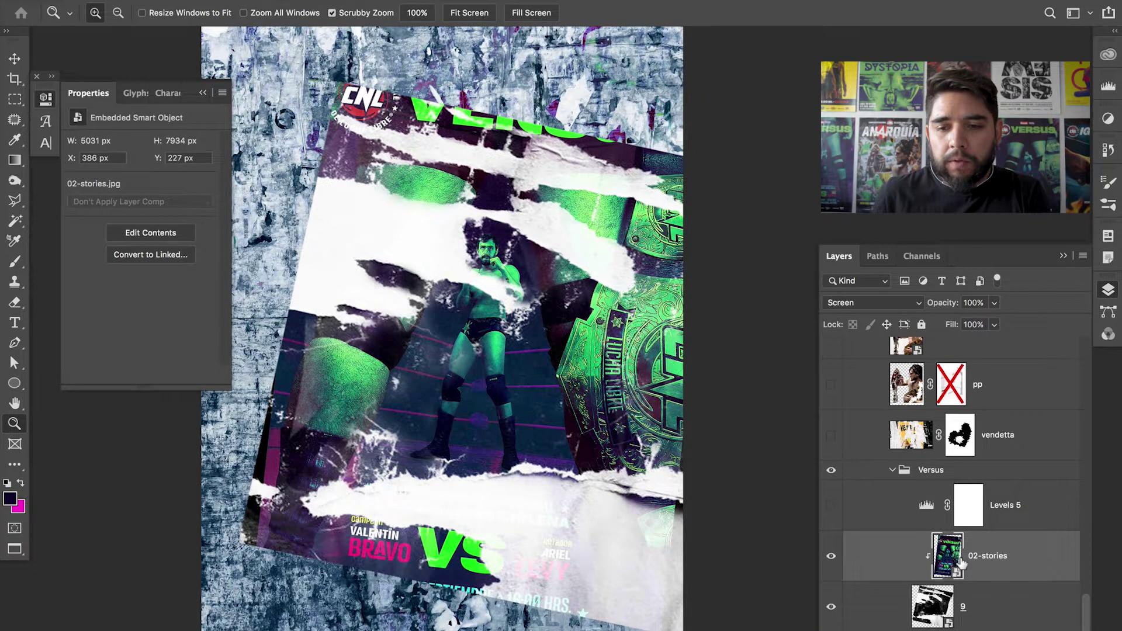
- Keep the Screen blend mode for 02-stories and turn Levels 5 back on
click(896, 305)
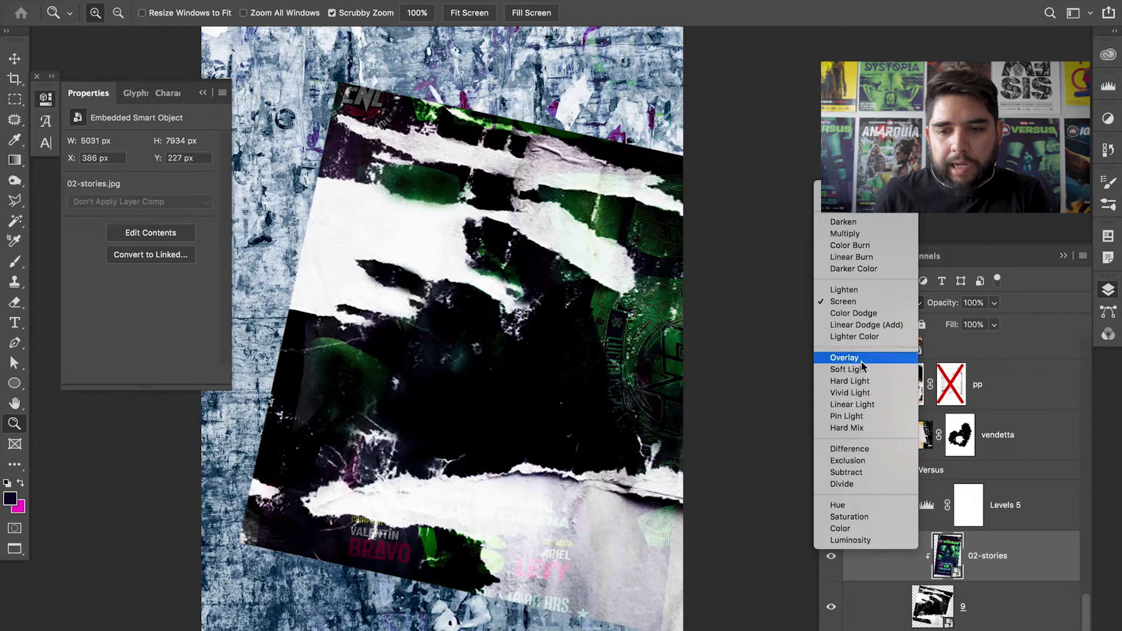
click(857, 300)
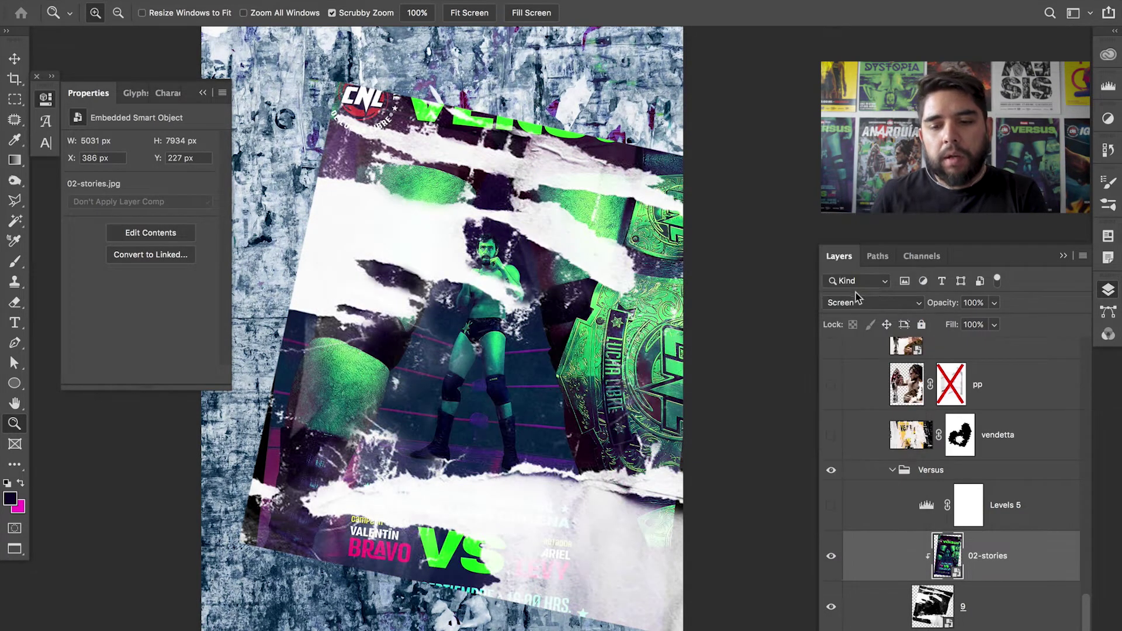
click(831, 505)
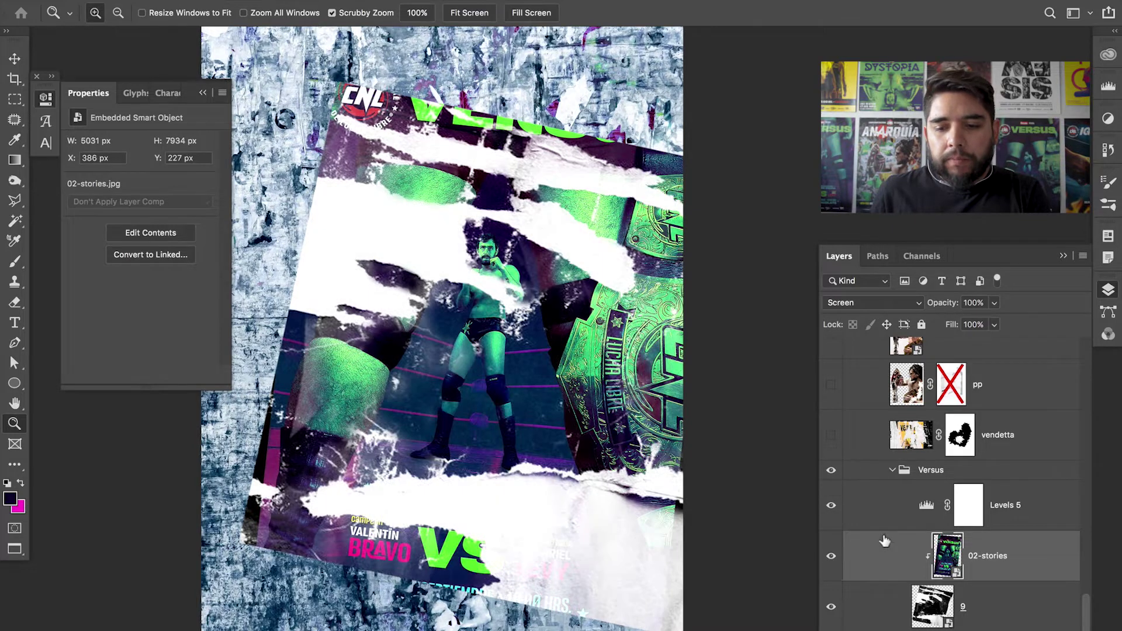
- Move Levels 5 beneath the 02-stories poster and compare it on and off
drag(889, 522, 895, 578)
click(831, 558)
click(831, 558)
click(831, 558)
click(506, 339)
drag(506, 339, 567, 343)
- Turn Levels 5 on and begin adjusting its midtones, output black and white input
click(865, 554)
click(831, 556)
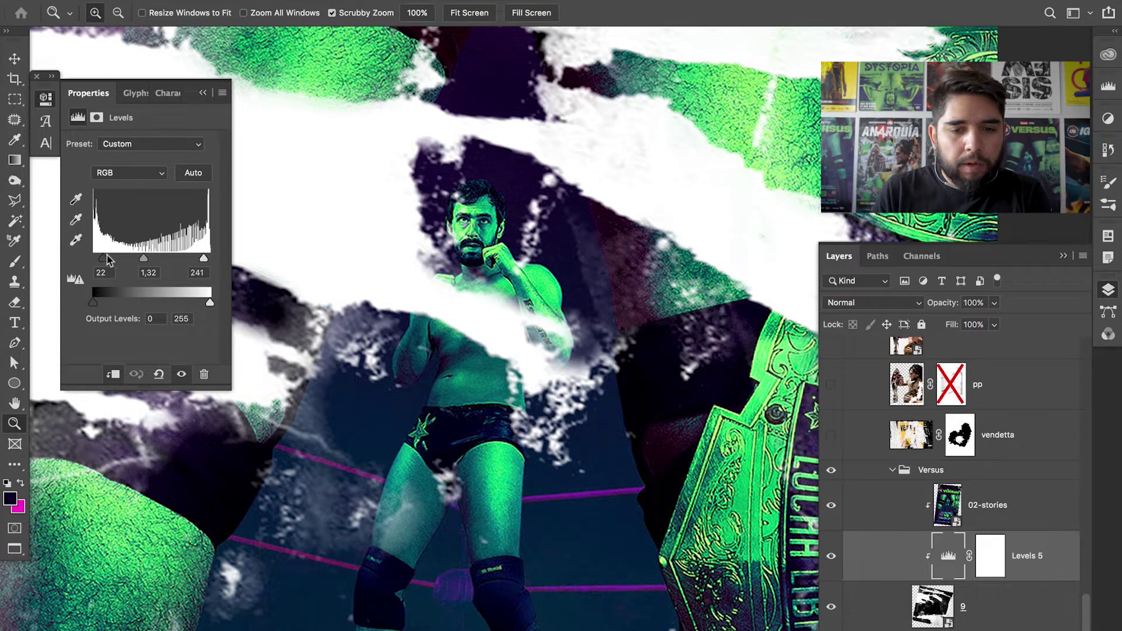
drag(137, 258, 156, 261)
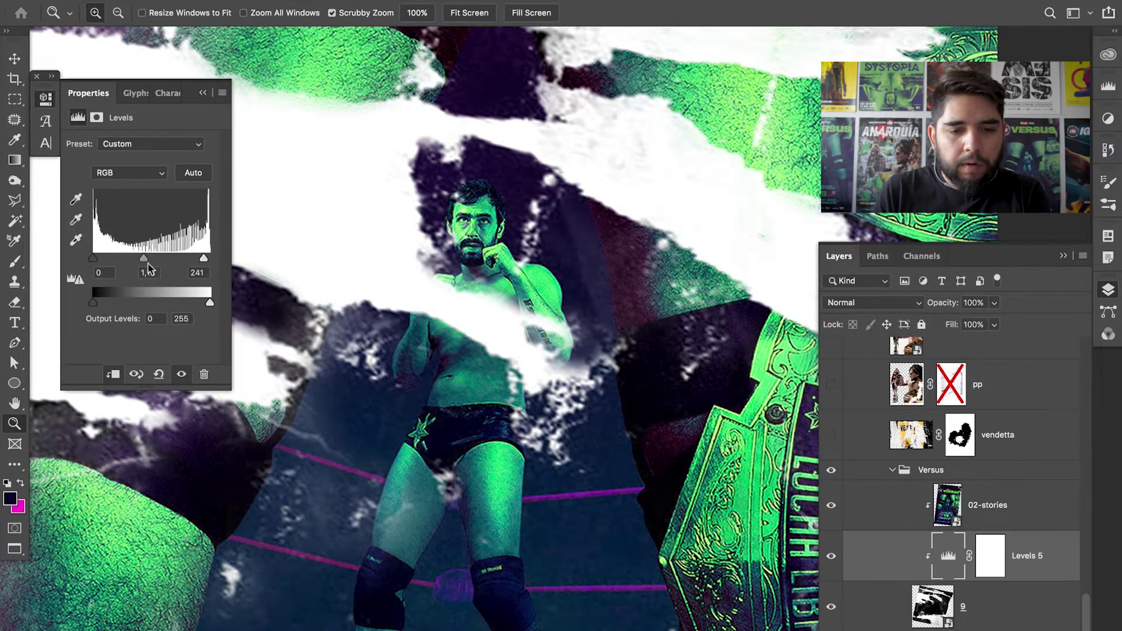
drag(94, 303, 99, 303)
drag(140, 262, 136, 263)
drag(204, 259, 185, 267)
- Finalise Levels 5 at input 14 / 1,12 / 213 with output black 14, then hide it
key(super+minus)
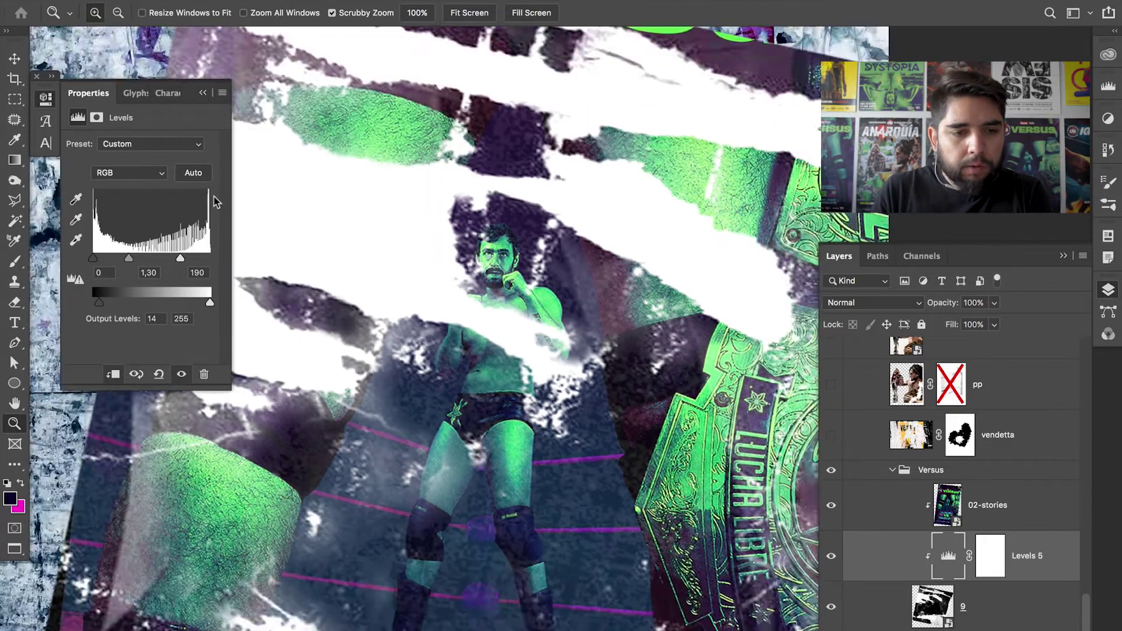
drag(133, 260, 103, 258)
drag(179, 259, 99, 259)
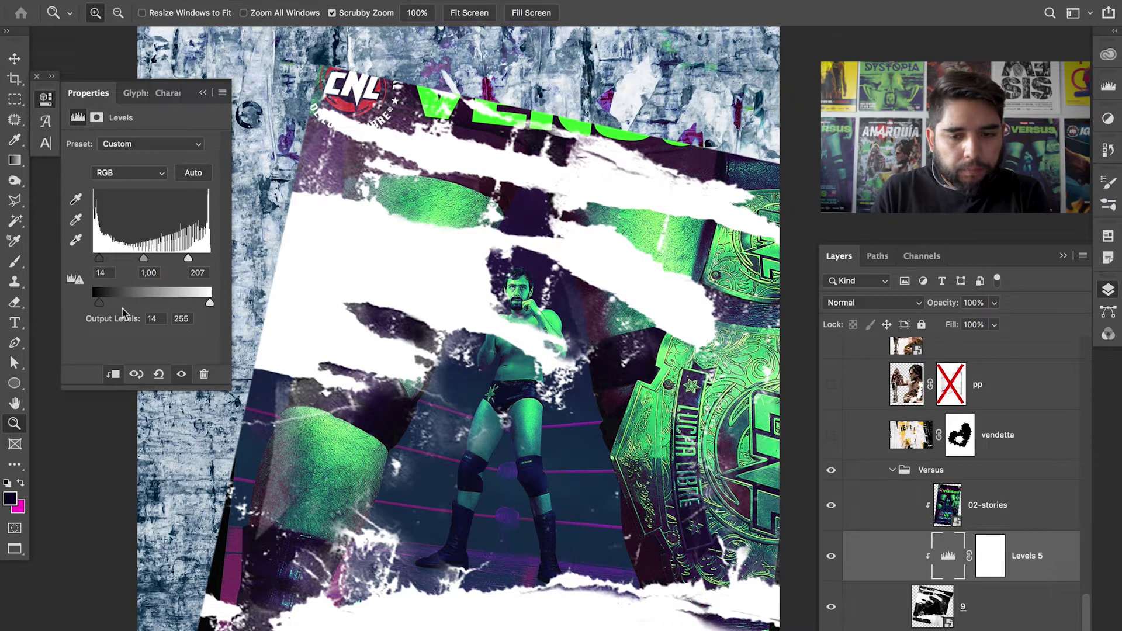
drag(98, 303, 107, 306)
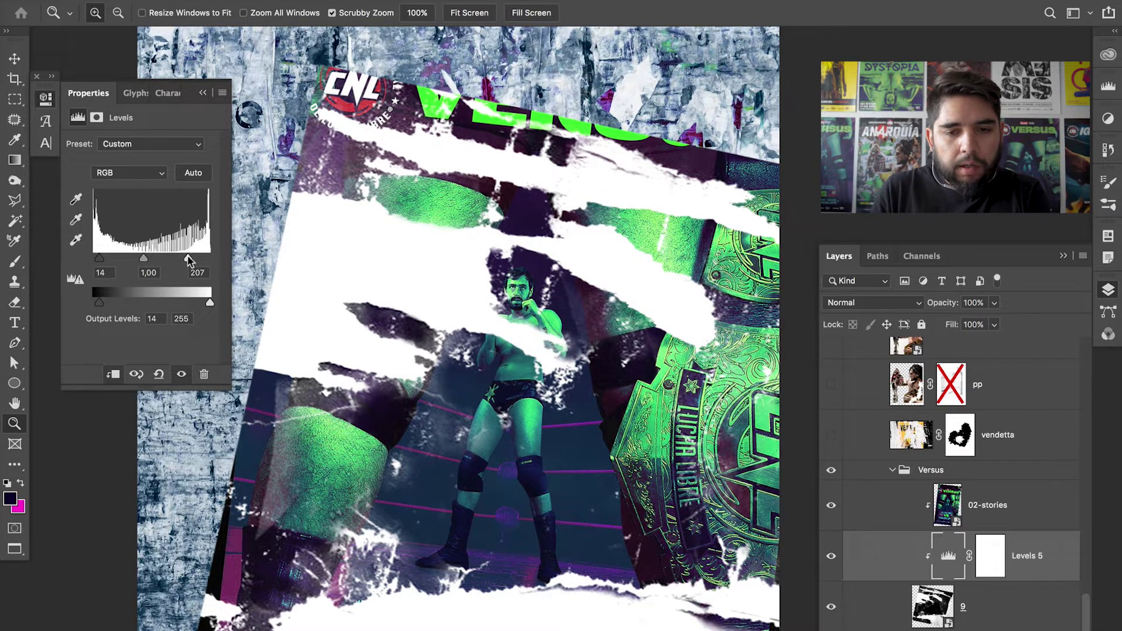
drag(150, 261, 142, 266)
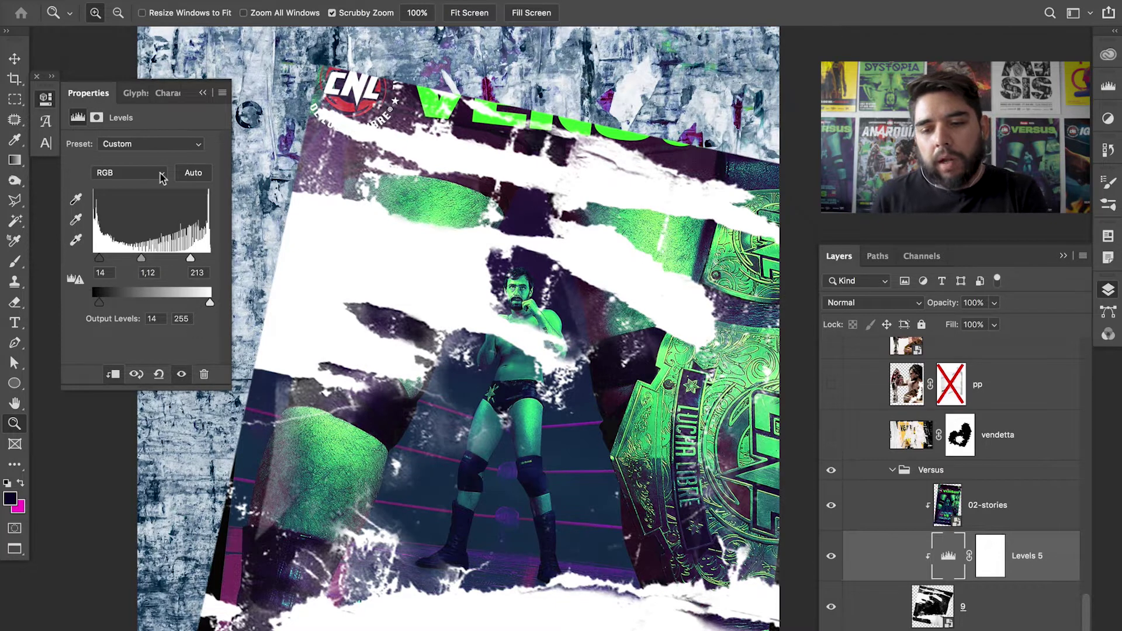
click(831, 556)
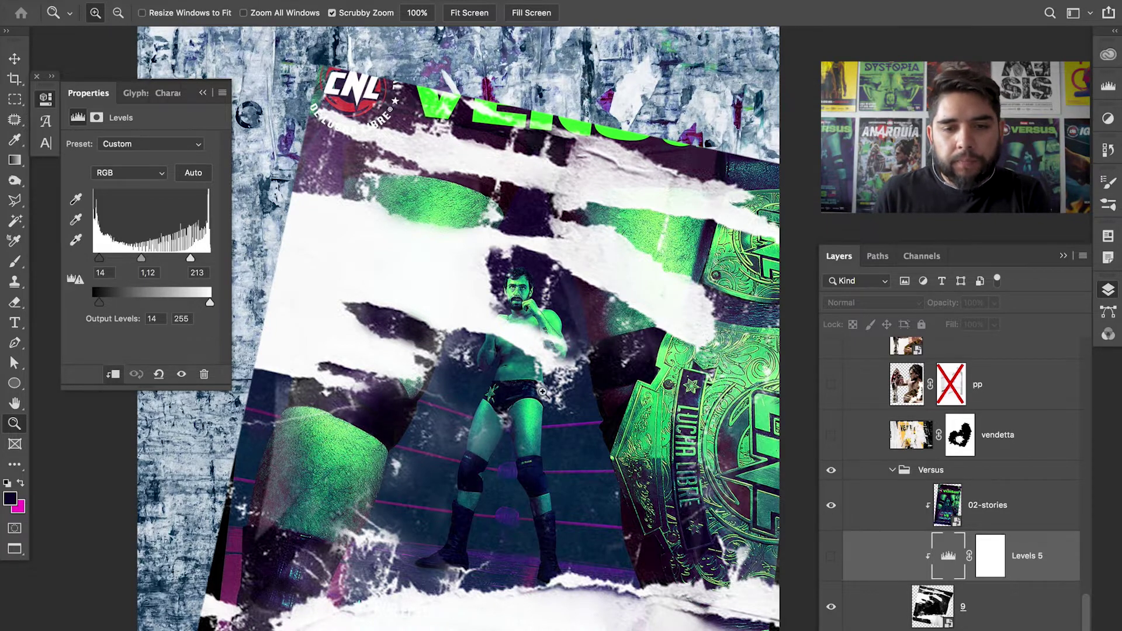
click(556, 399)
scroll(552, 418, up, 1)
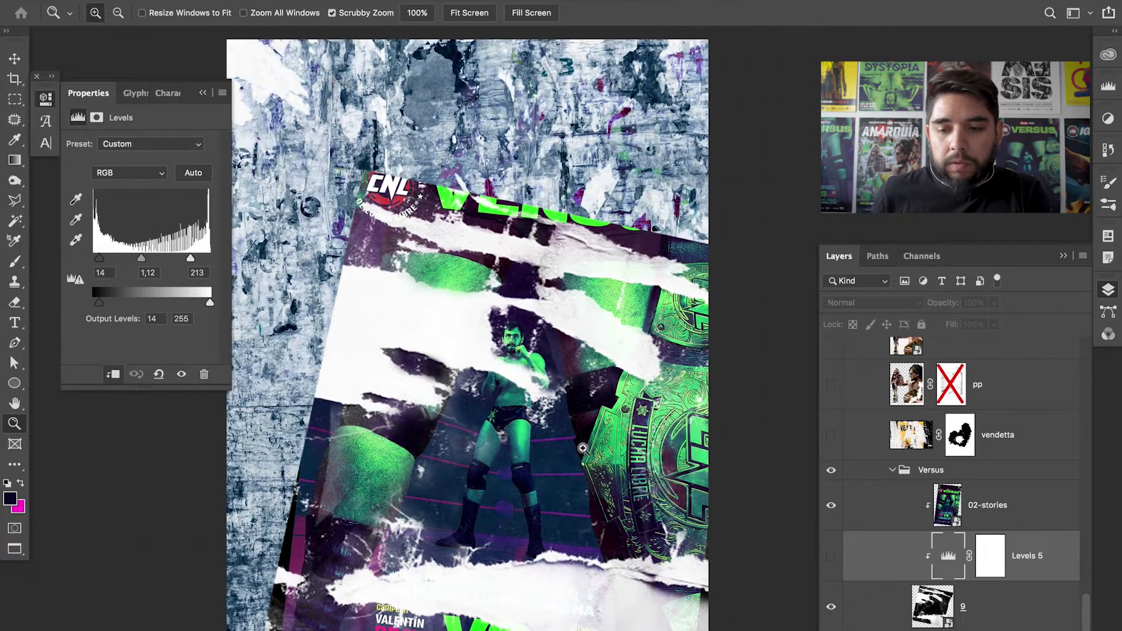
- Select the Versus group and collapse it in the Layers panel
click(965, 450)
click(956, 470)
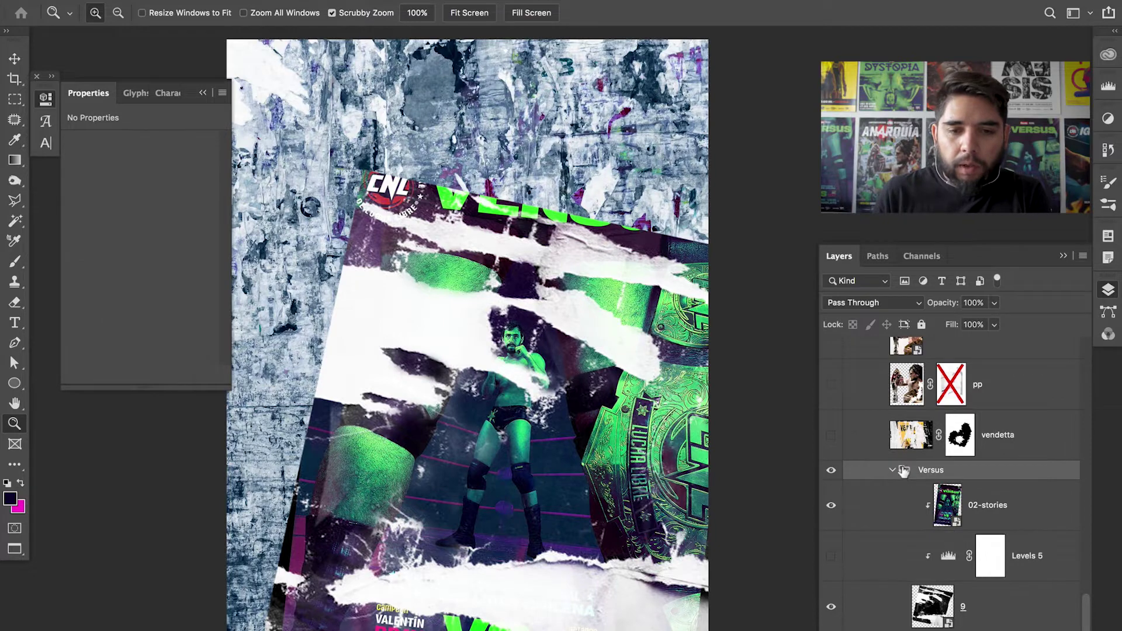
click(893, 470)
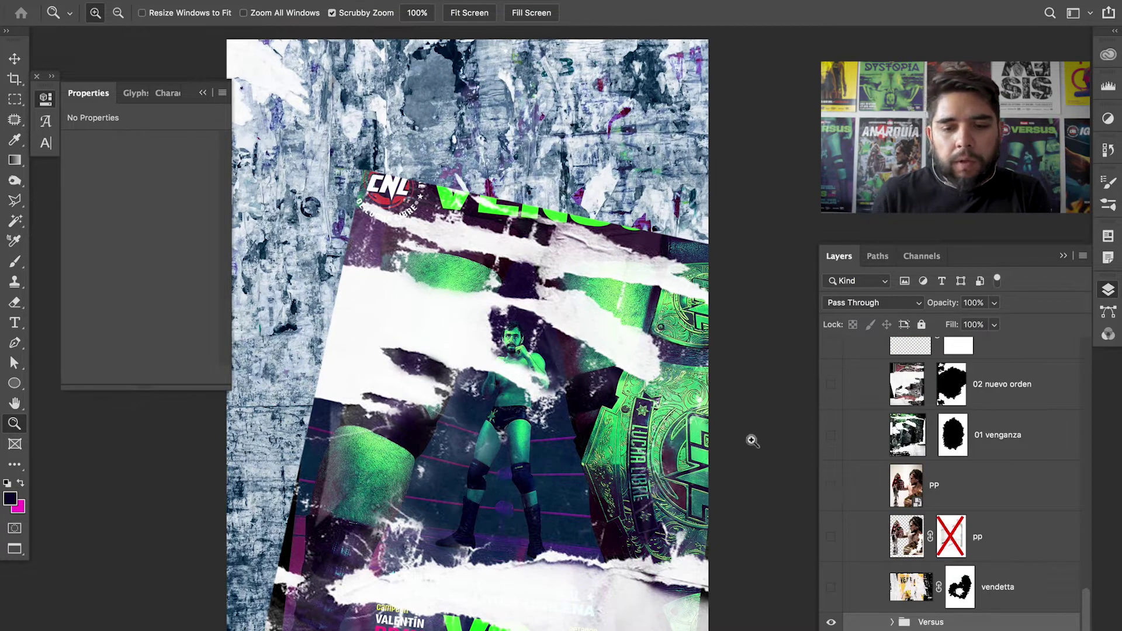
- Drag the Versus group higher on the page and add a white layer mask
key(v)
drag(572, 329, 561, 351)
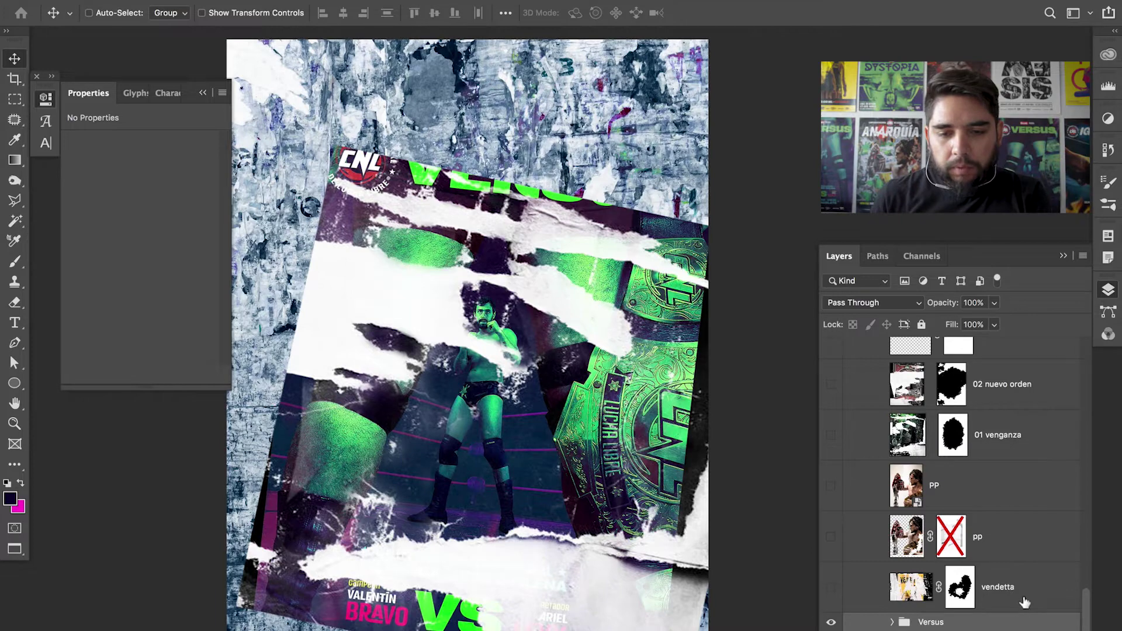
drag(633, 386, 656, 422)
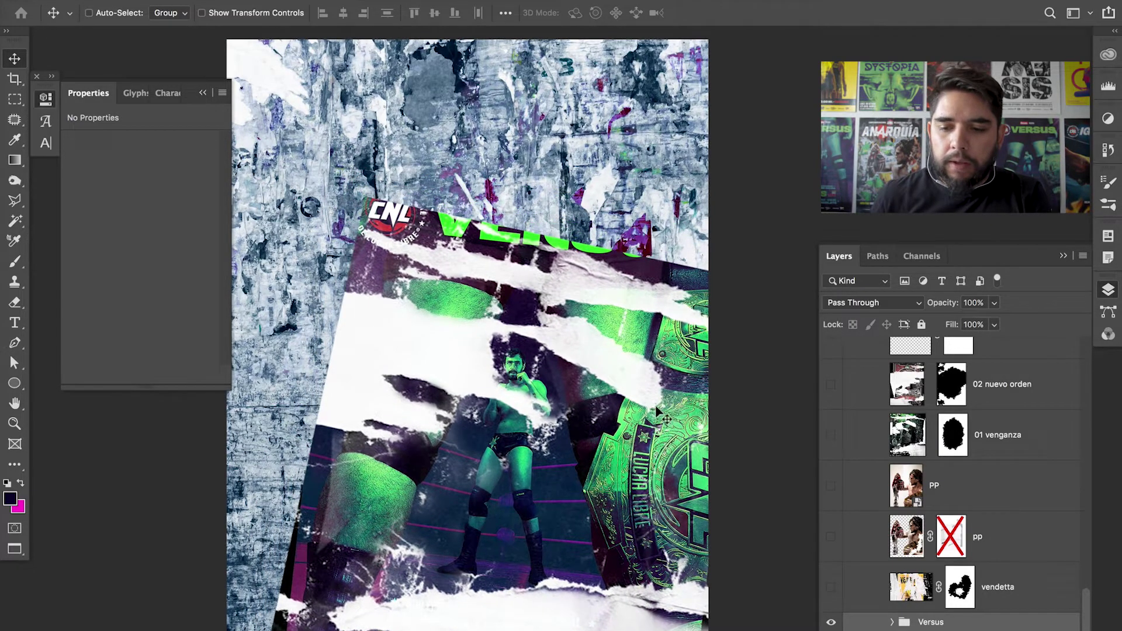
scroll(446, 315, down, 5)
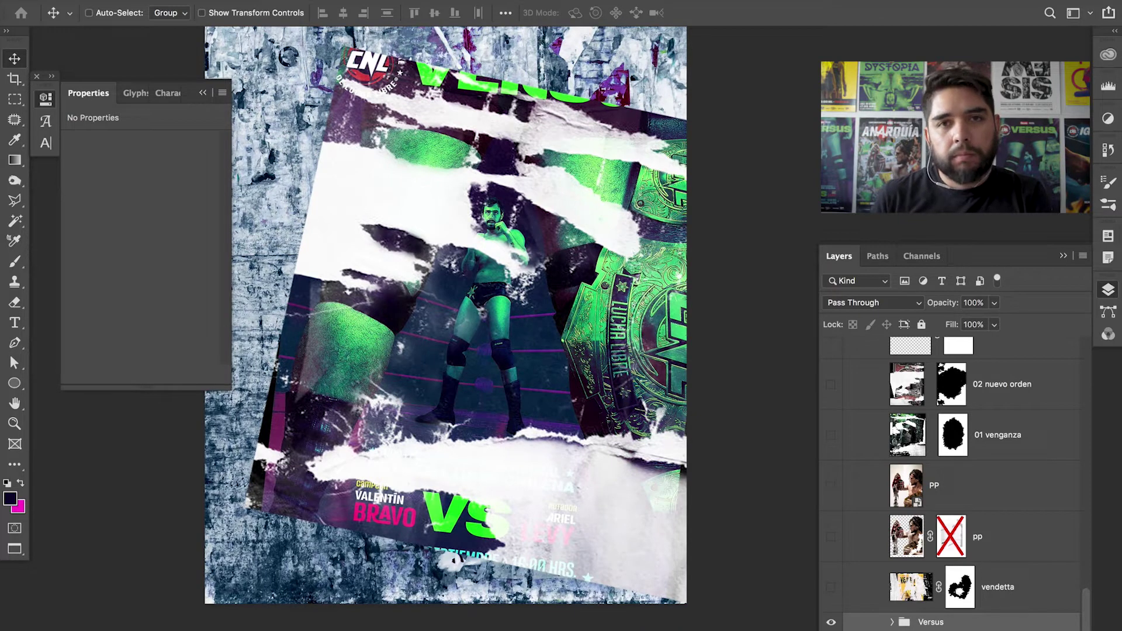
key(d)
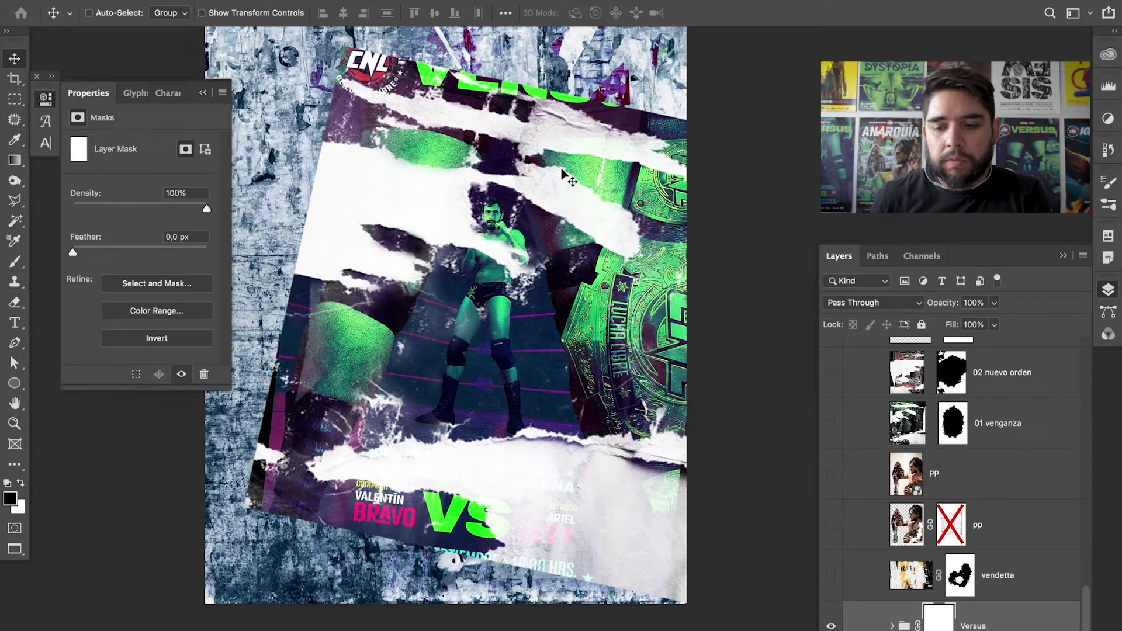
- Choose the first custom brush tip for the Brush tool, sized to about 1497 px
key(b)
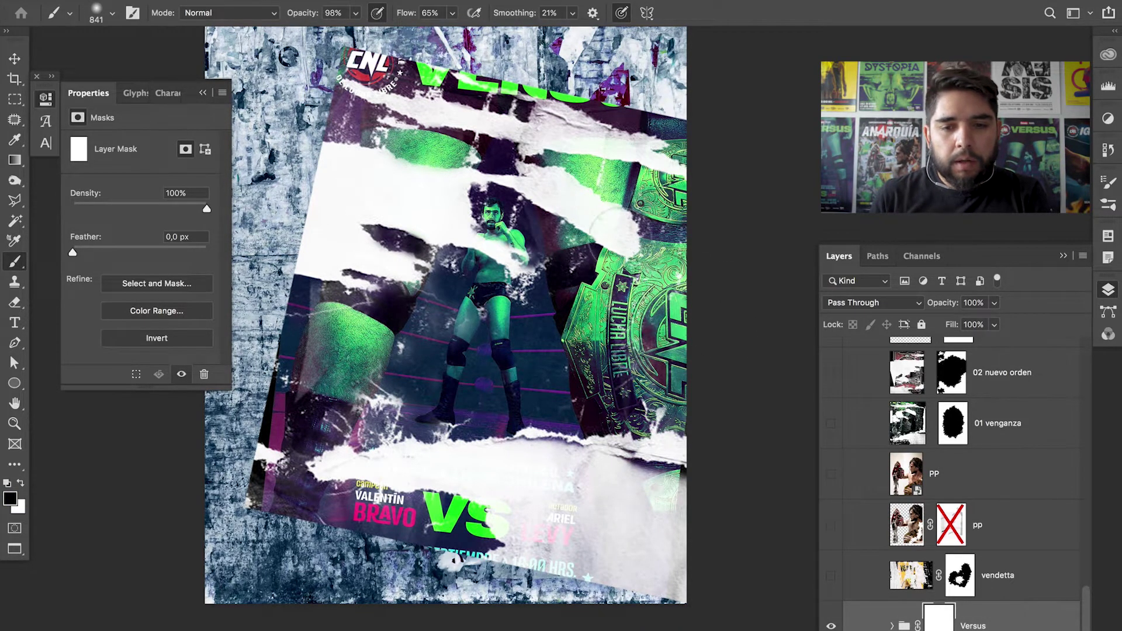
right_click(564, 222)
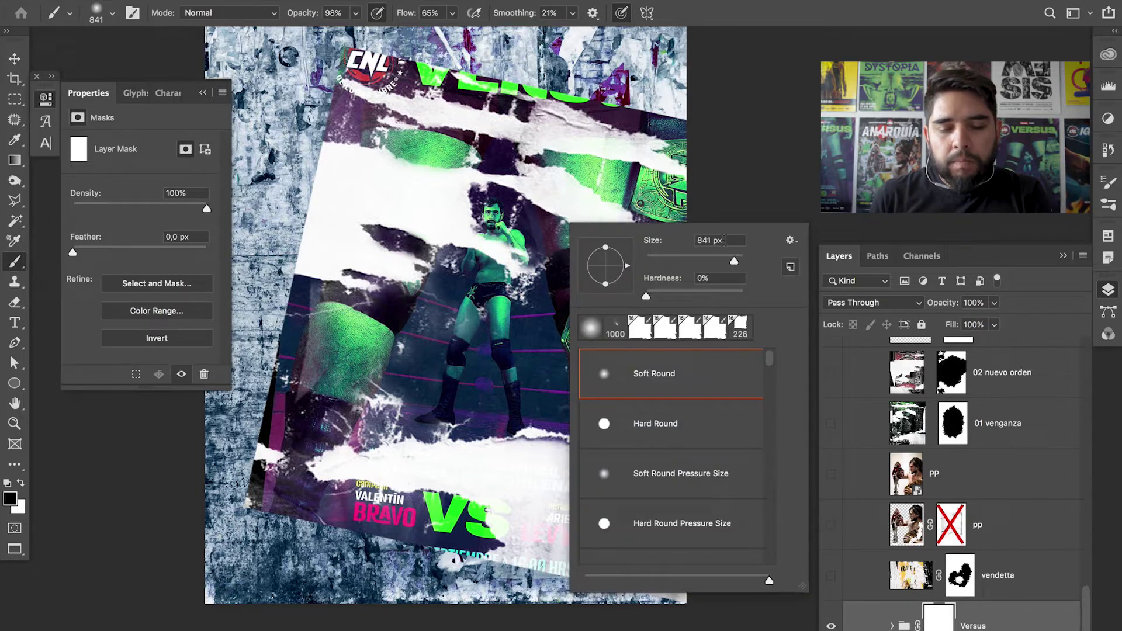
click(641, 329)
drag(506, 341, 538, 353)
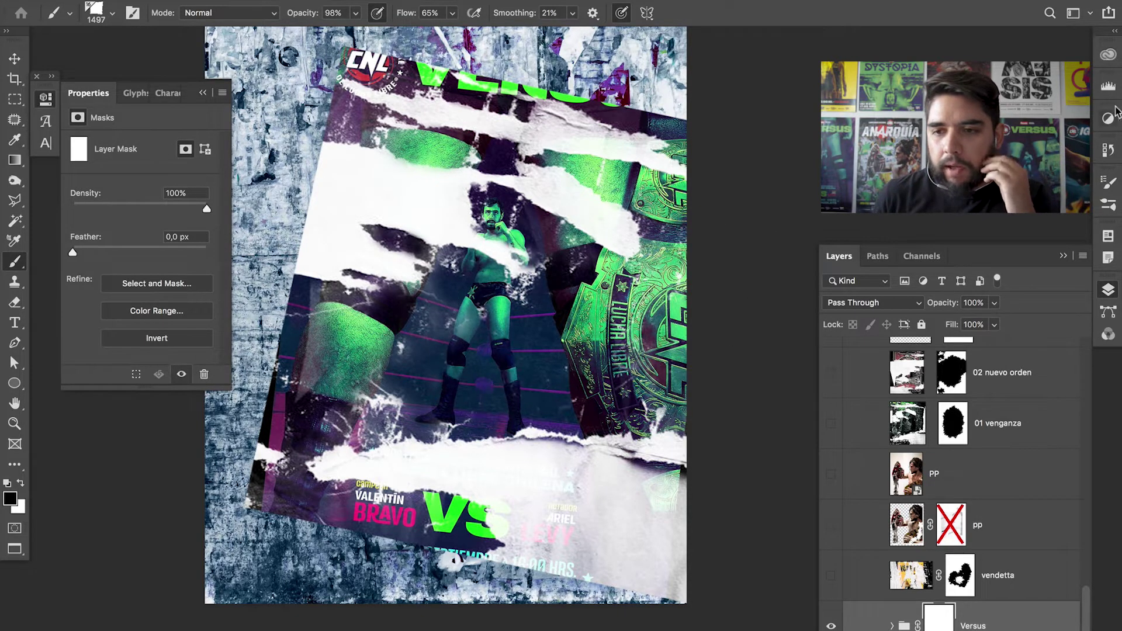
- In Brush Settings, enable Transfer and Shape Dynamics, turning off Scattering and Smoothing
click(1108, 205)
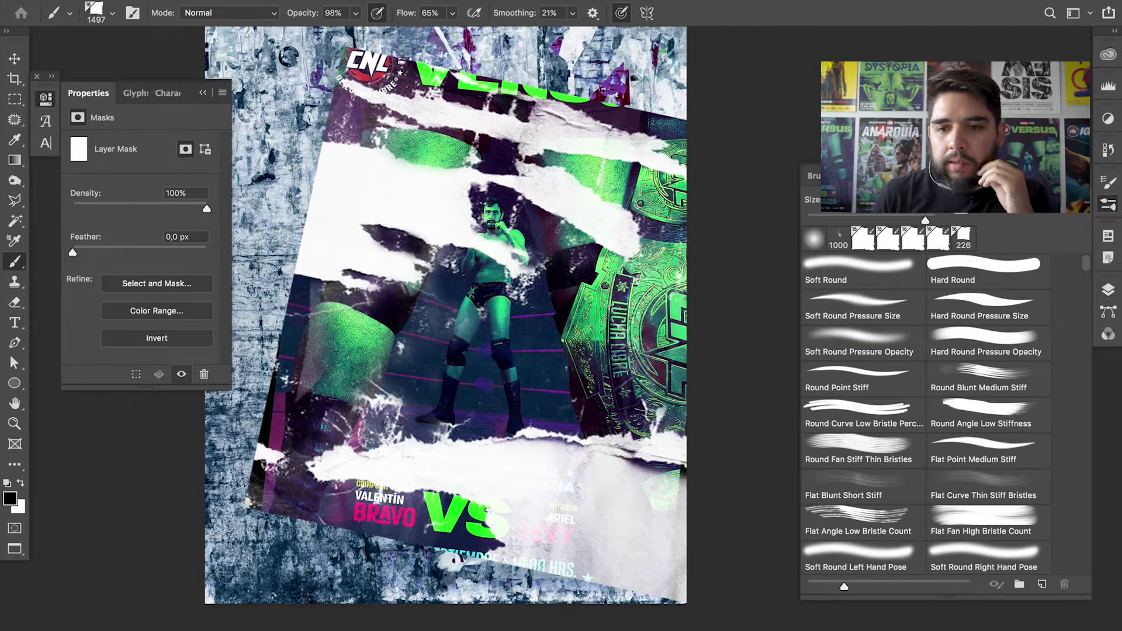
key(F5)
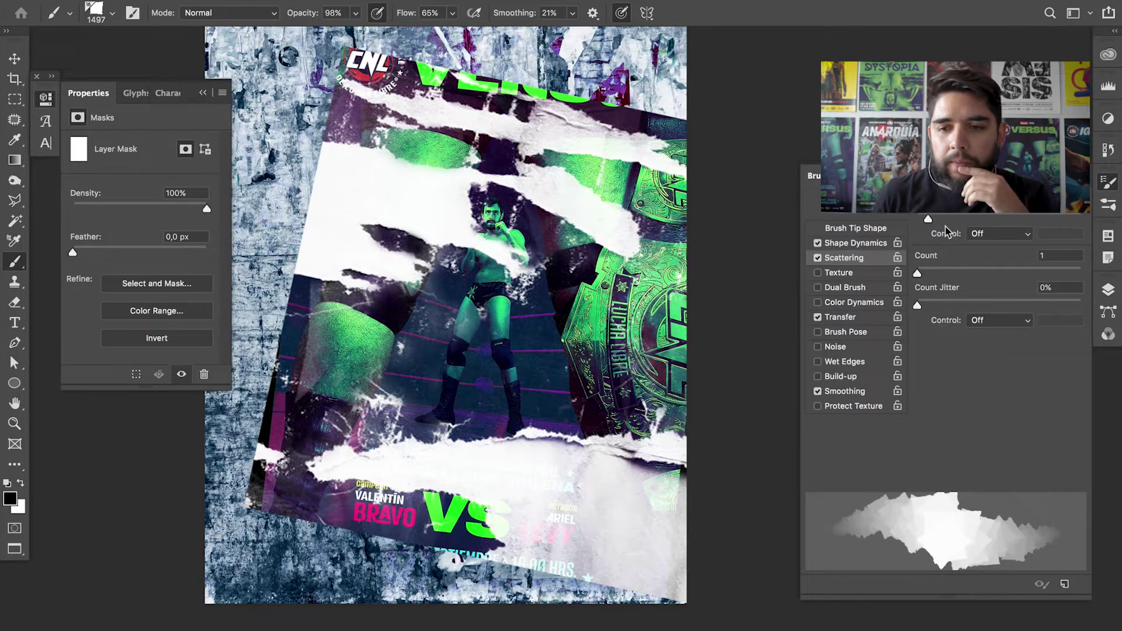
click(873, 243)
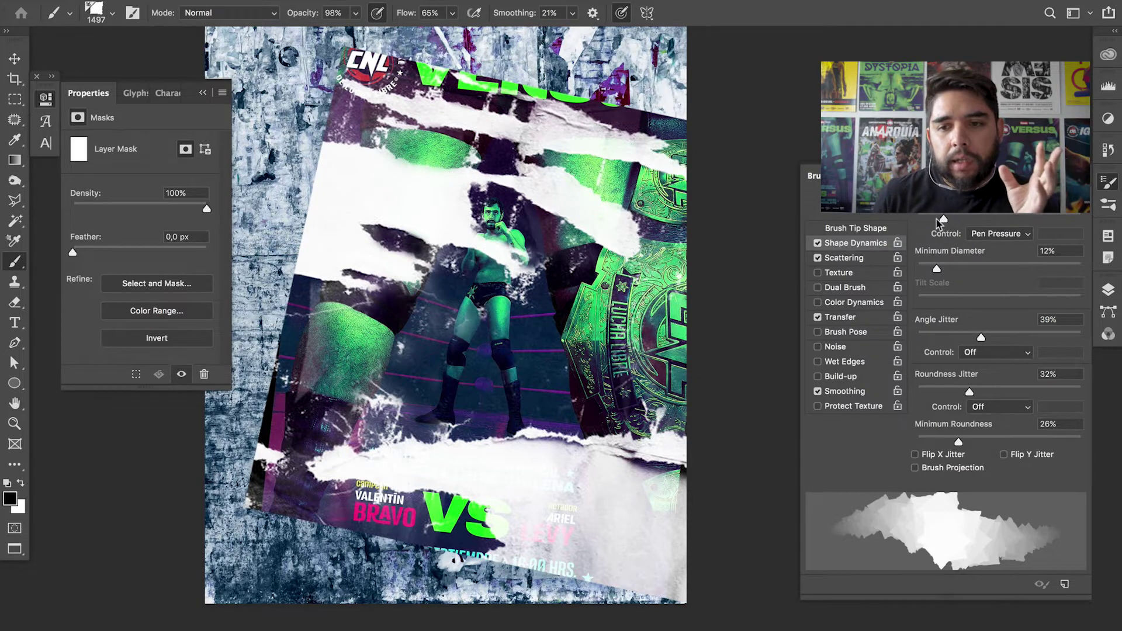
click(818, 258)
click(817, 244)
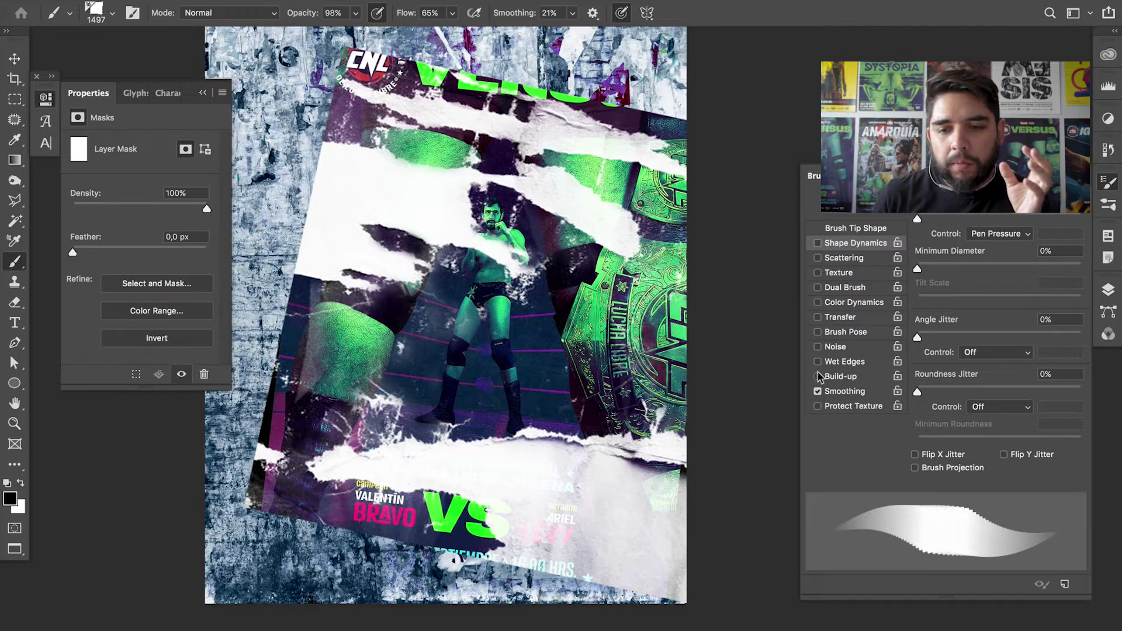
click(817, 391)
click(818, 317)
click(818, 243)
mouse_move(562, 437)
mouse_down()
mouse_move(514, 485)
mouse_move(327, 444)
mouse_move(467, 403)
mouse_move(562, 439)
mouse_move(570, 520)
mouse_move(643, 520)
mouse_move(708, 329)
mouse_up()
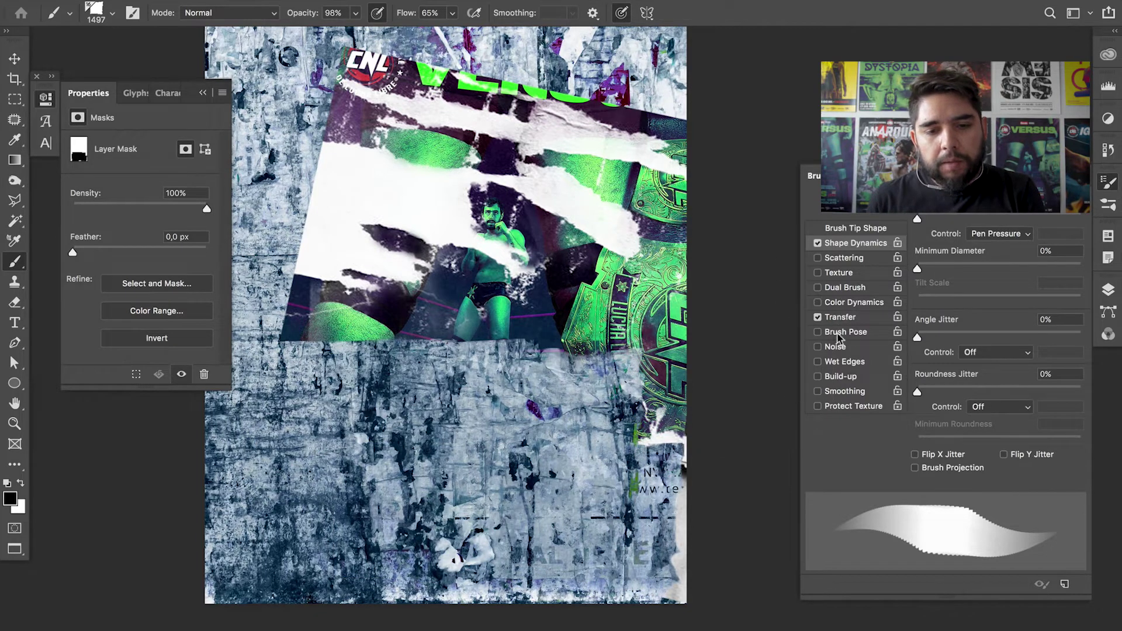
key(super+z)
key(super+z)
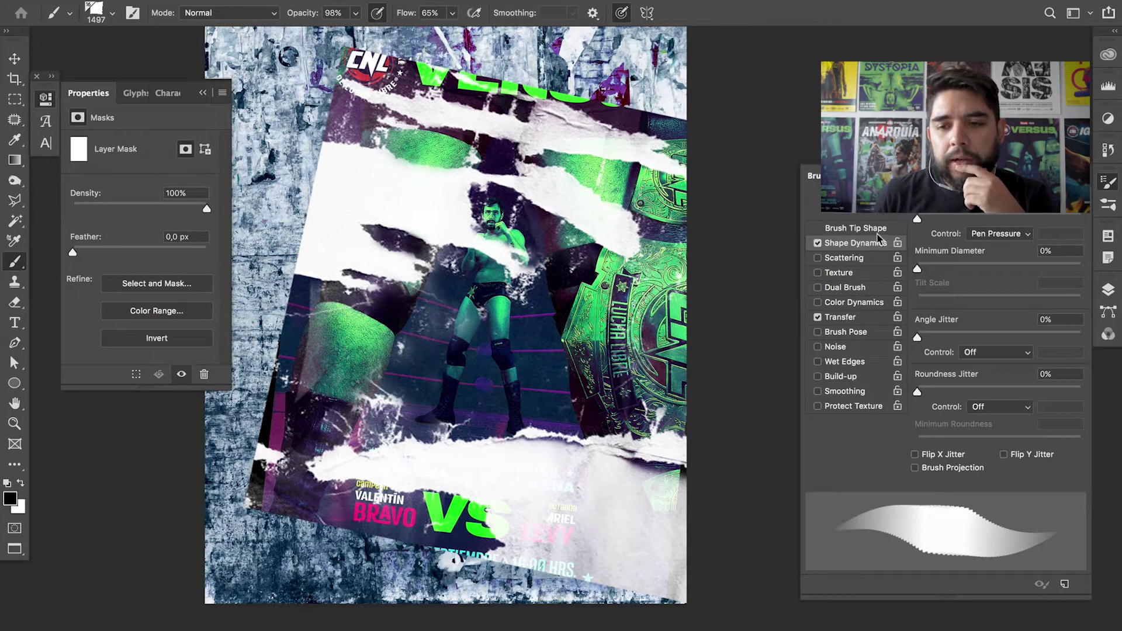
- Add size jitter with 15% minimum diameter, angle and roundness jitter, and enable Scattering
drag(918, 219, 963, 219)
drag(924, 270, 936, 270)
drag(918, 336, 954, 333)
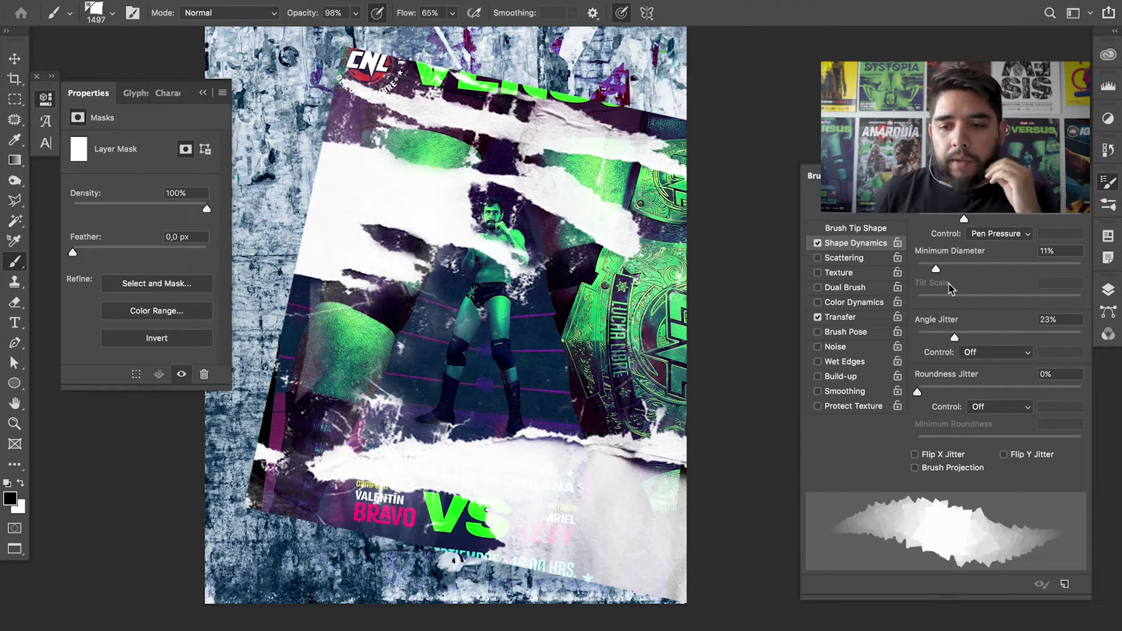
mouse_move(937, 390)
mouse_down()
mouse_move(975, 391)
mouse_move(959, 391)
mouse_up()
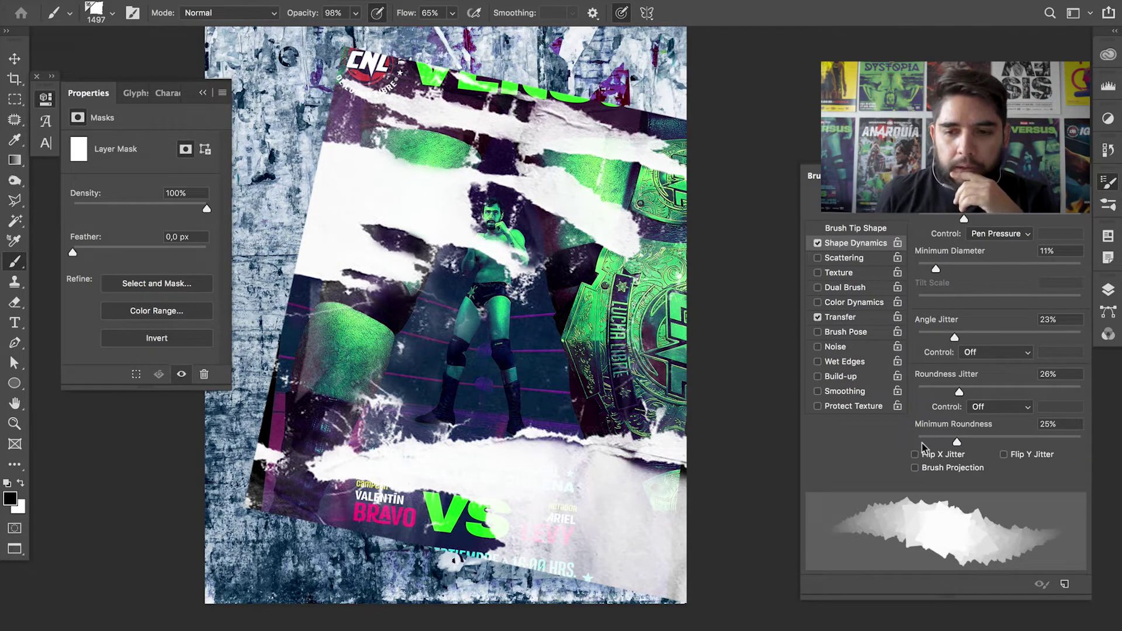
click(862, 259)
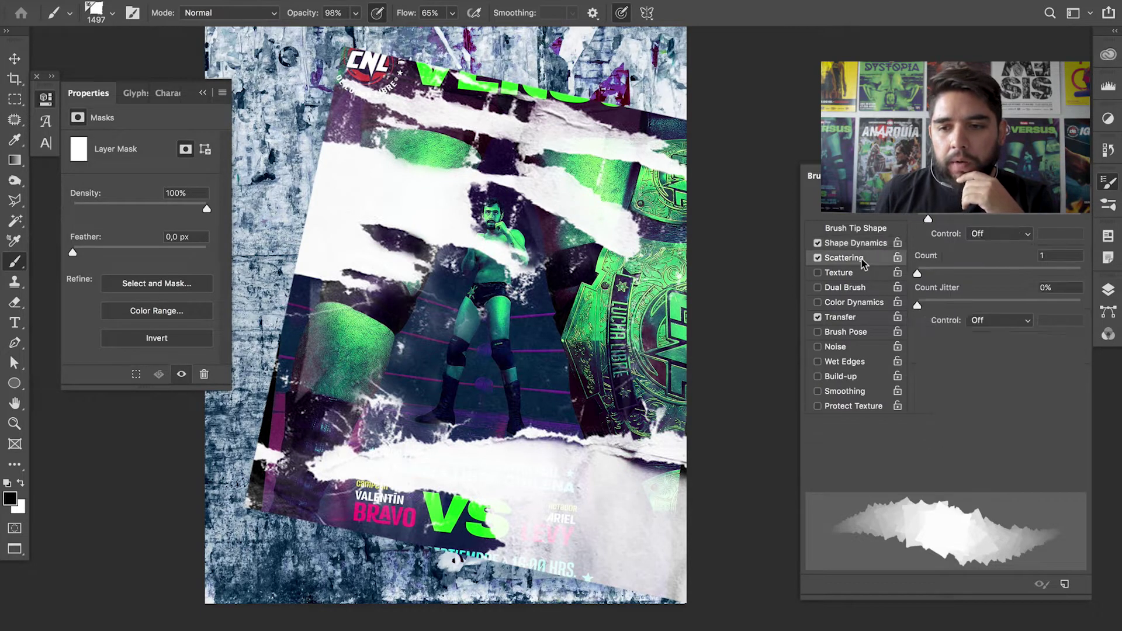
drag(928, 219, 917, 218)
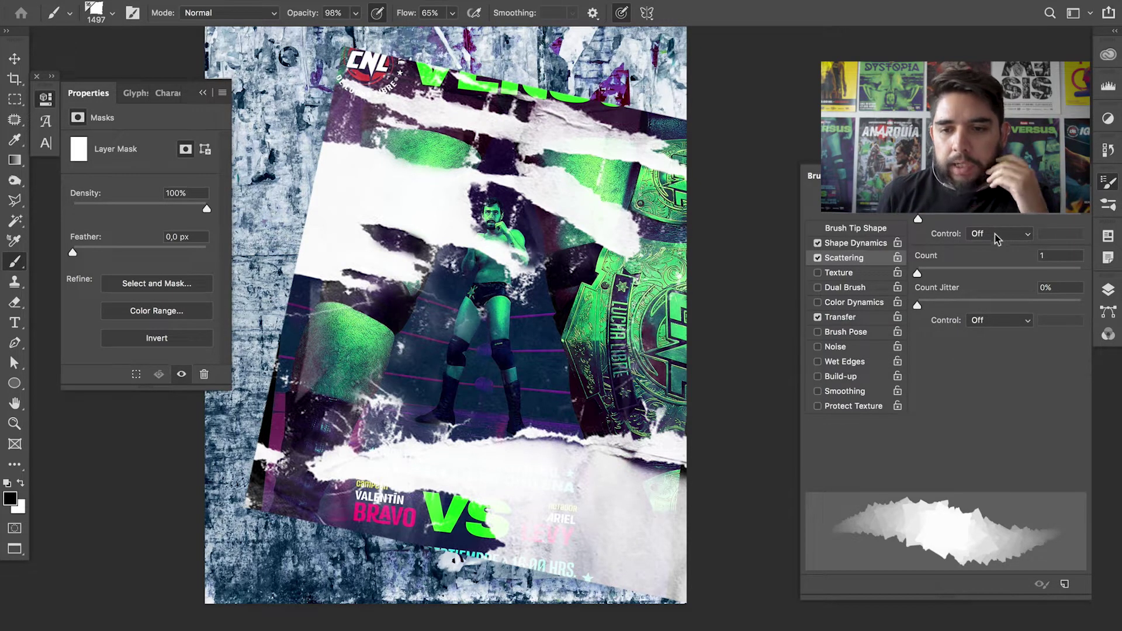
- Add Transfer opacity jitter and about 39% flow jitter to the brush
click(861, 319)
drag(925, 221, 955, 220)
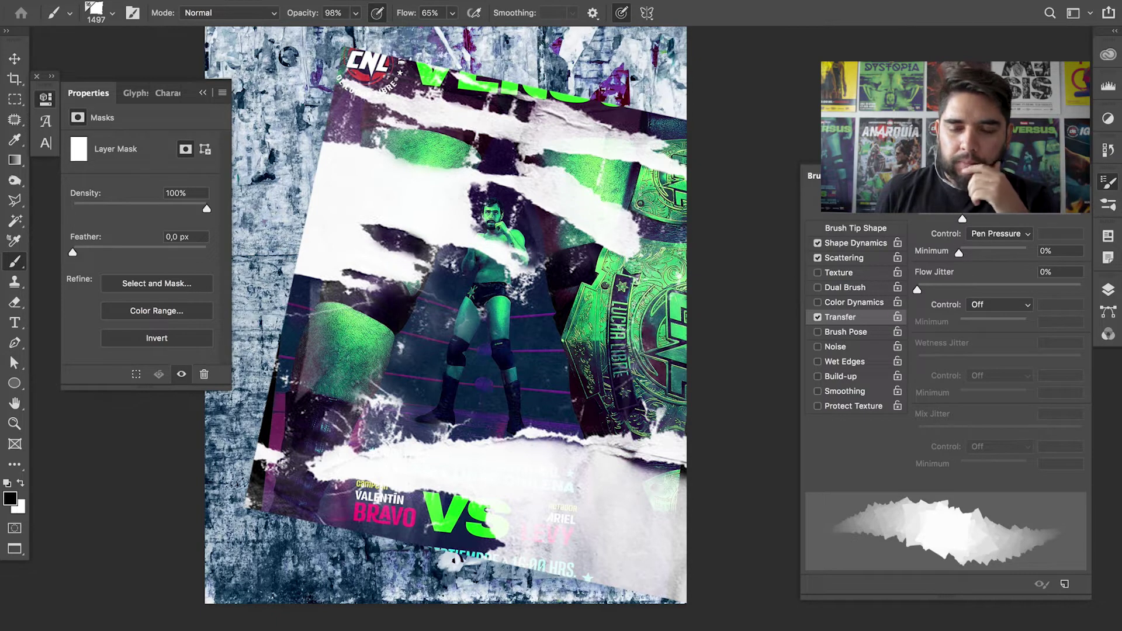
drag(962, 219, 967, 220)
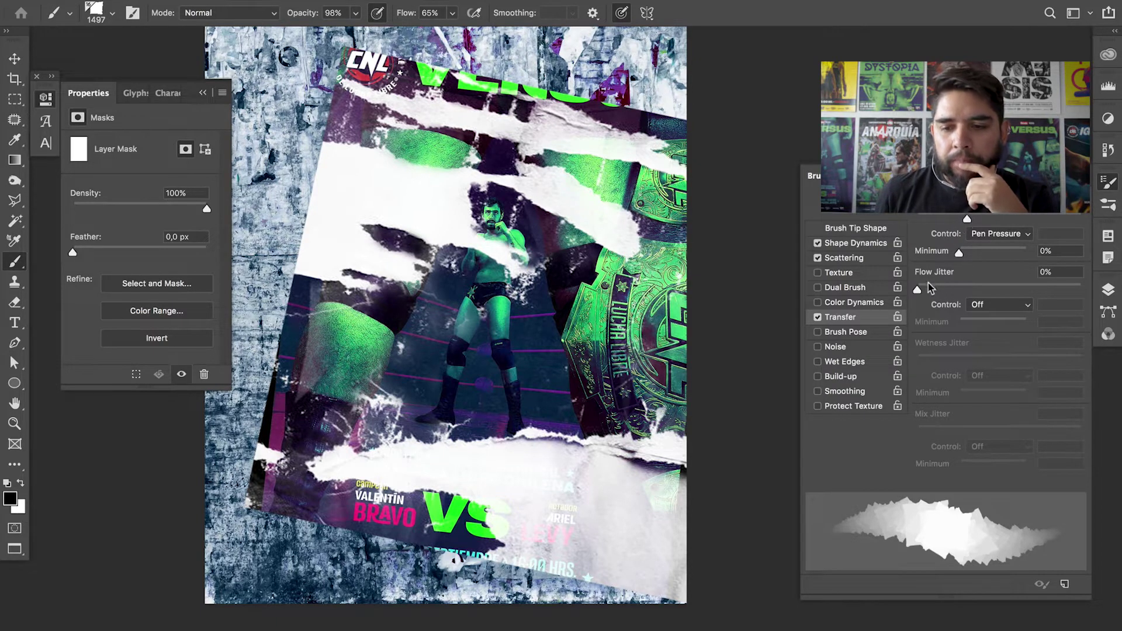
mouse_move(924, 289)
mouse_down()
mouse_move(998, 292)
mouse_move(982, 291)
mouse_up()
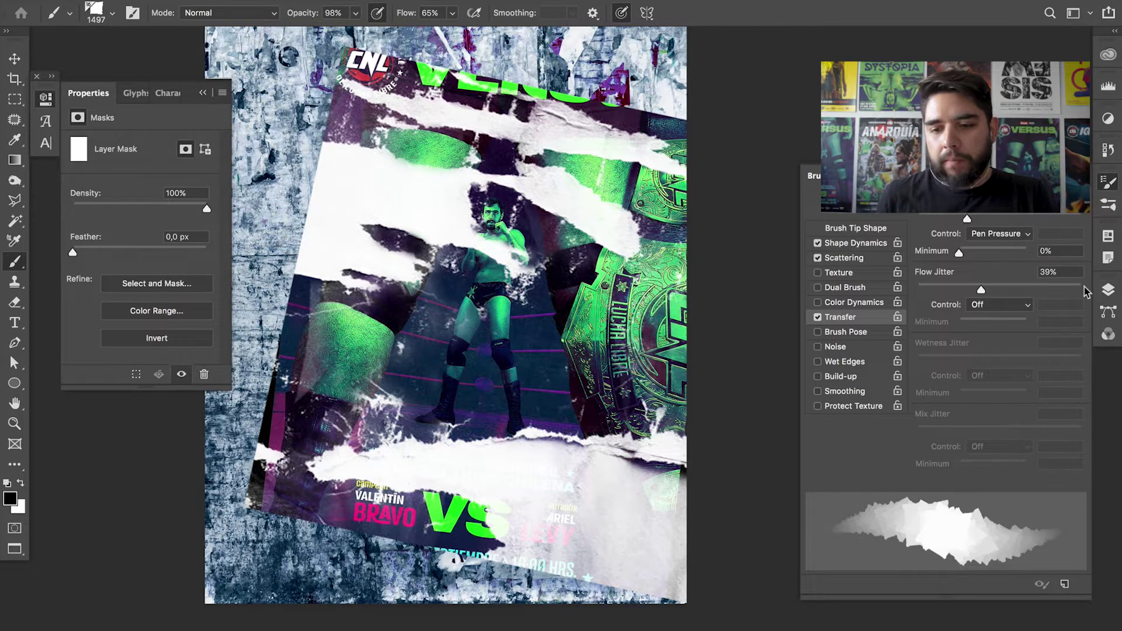
click(1109, 293)
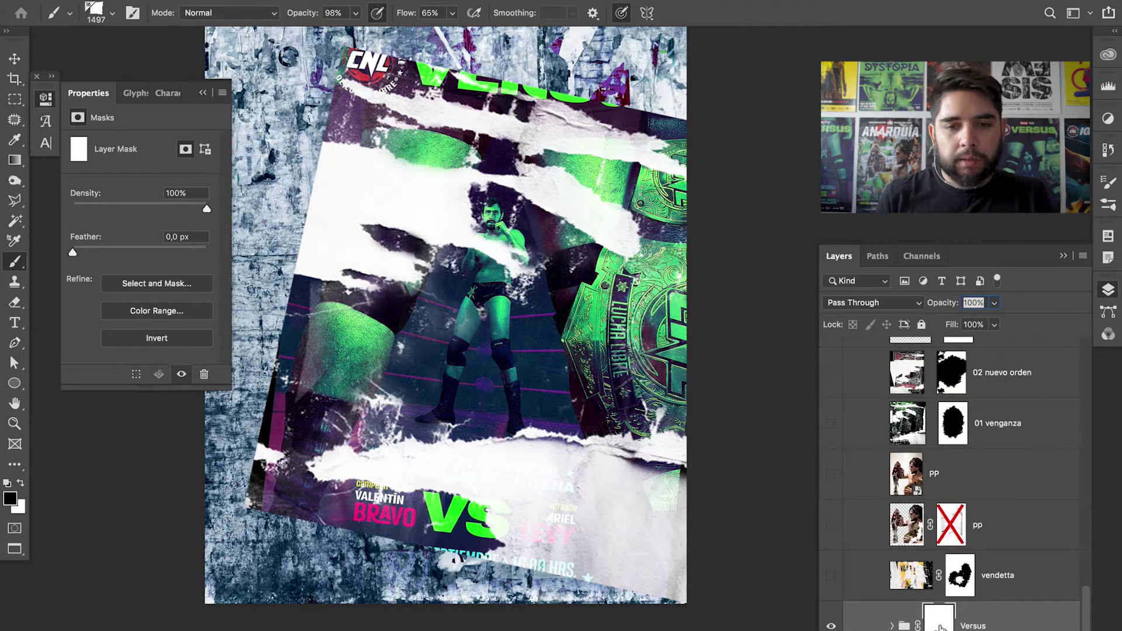
- Resize the brush down from 1497, settling at 281 px
mouse_move(590, 170)
mouse_down()
mouse_move(569, 169)
mouse_move(600, 254)
mouse_up()
drag(432, 153, 461, 153)
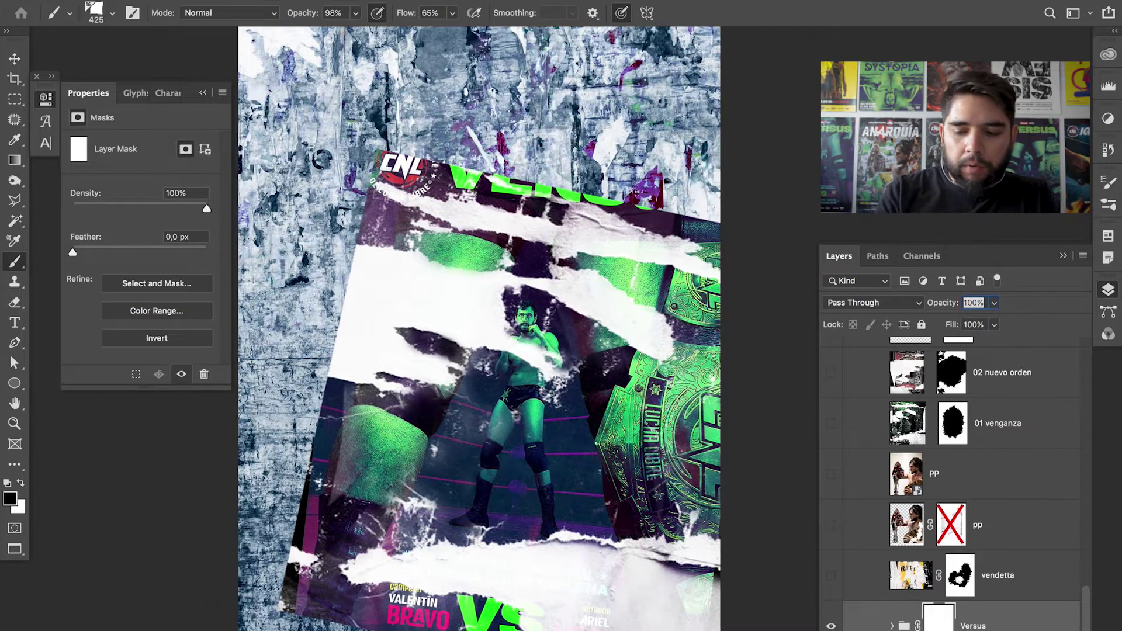
scroll(429, 53, up, 4)
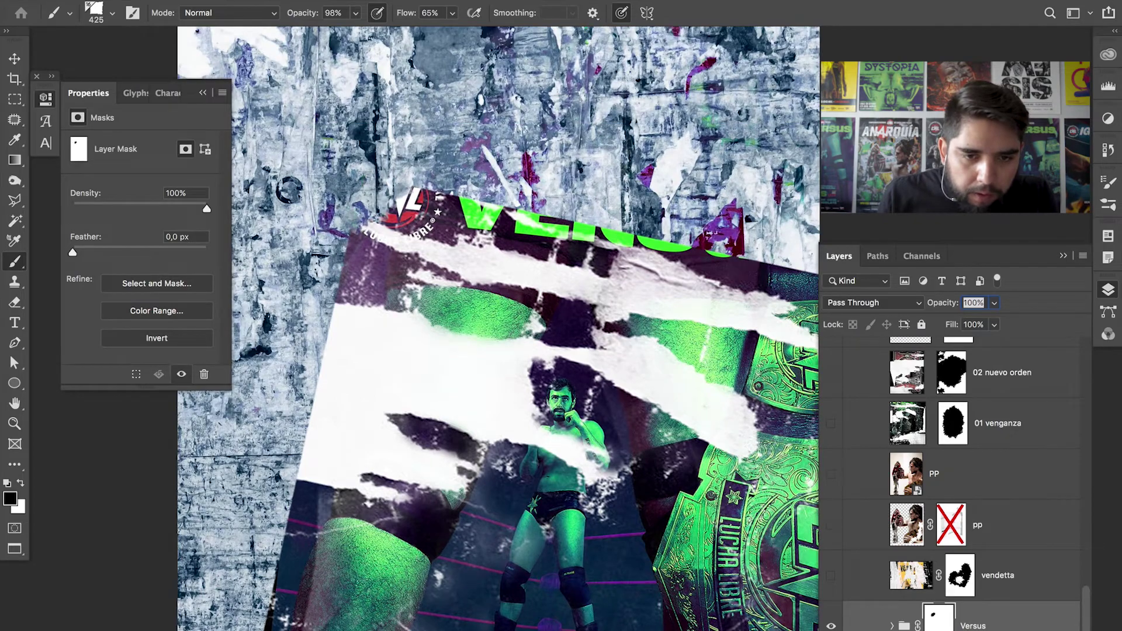
drag(398, 192, 377, 193)
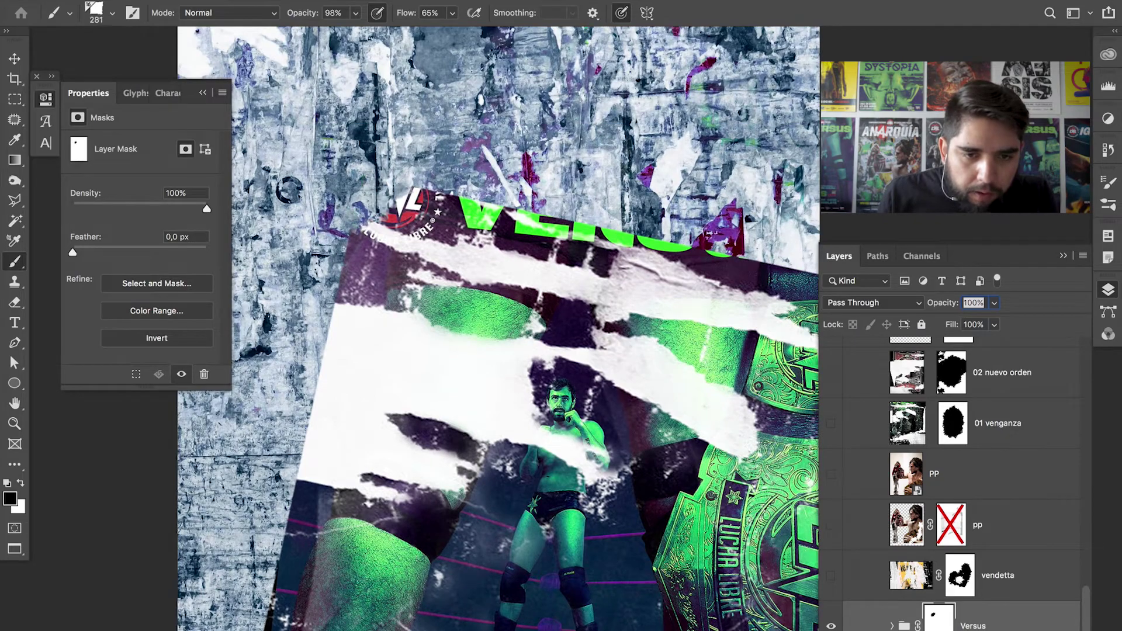
scroll(325, 219, up, 5)
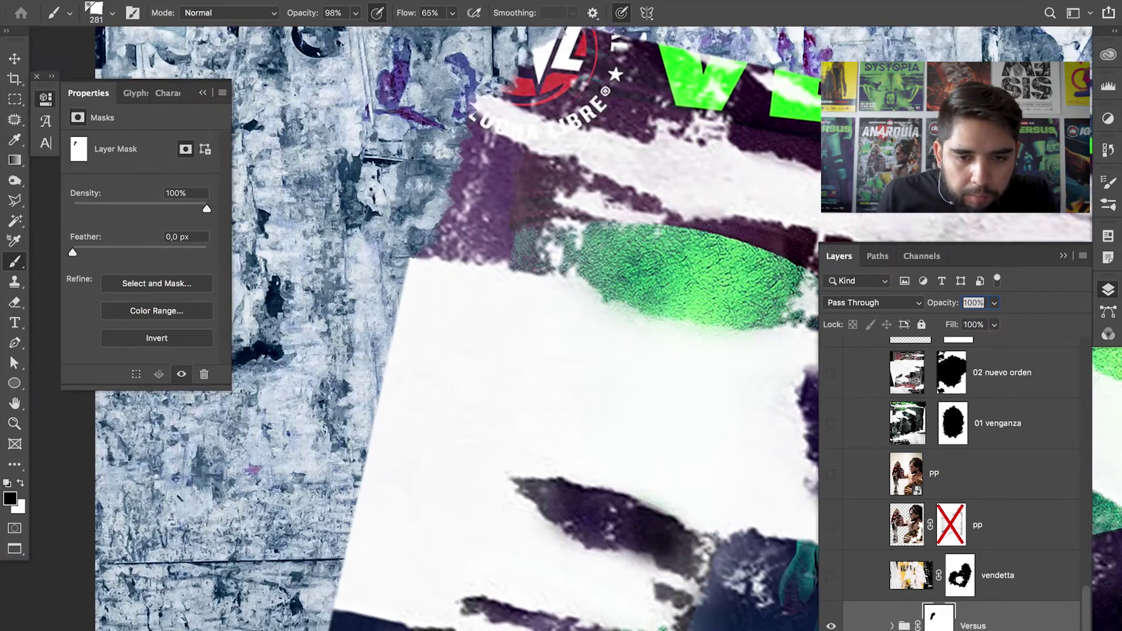
- Paint the mask to reveal wall texture along the poster's left edge and torn paper
mouse_move(362, 239)
mouse_down()
mouse_move(377, 427)
mouse_move(350, 526)
mouse_up()
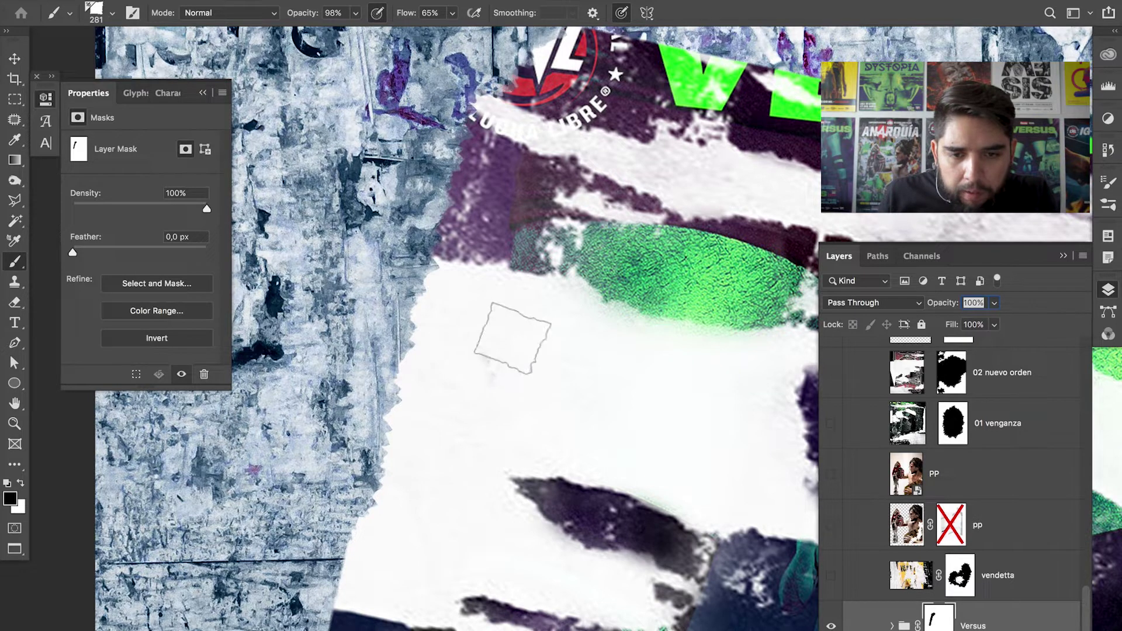
mouse_move(488, 348)
mouse_down()
mouse_move(499, 318)
mouse_move(508, 366)
mouse_move(493, 401)
mouse_move(491, 391)
mouse_move(490, 433)
mouse_move(503, 406)
mouse_move(514, 423)
mouse_move(498, 421)
mouse_up()
scroll(498, 421, down, 5)
scroll(499, 420, left, 2)
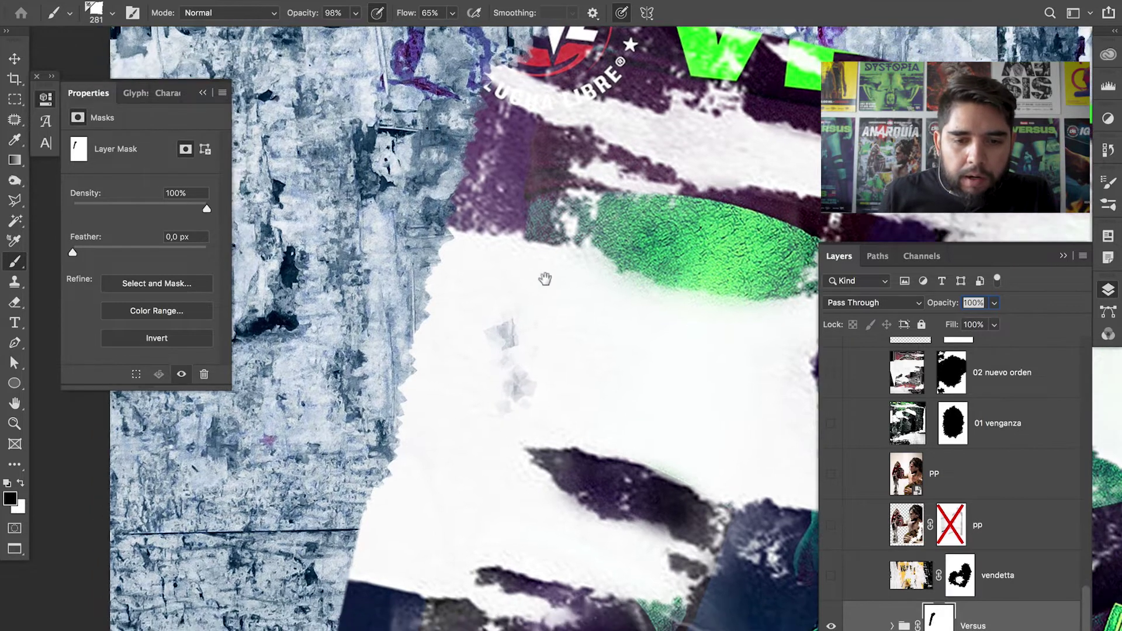
mouse_move(403, 476)
mouse_down()
mouse_move(466, 409)
mouse_move(459, 275)
mouse_move(485, 158)
mouse_move(484, 243)
mouse_up()
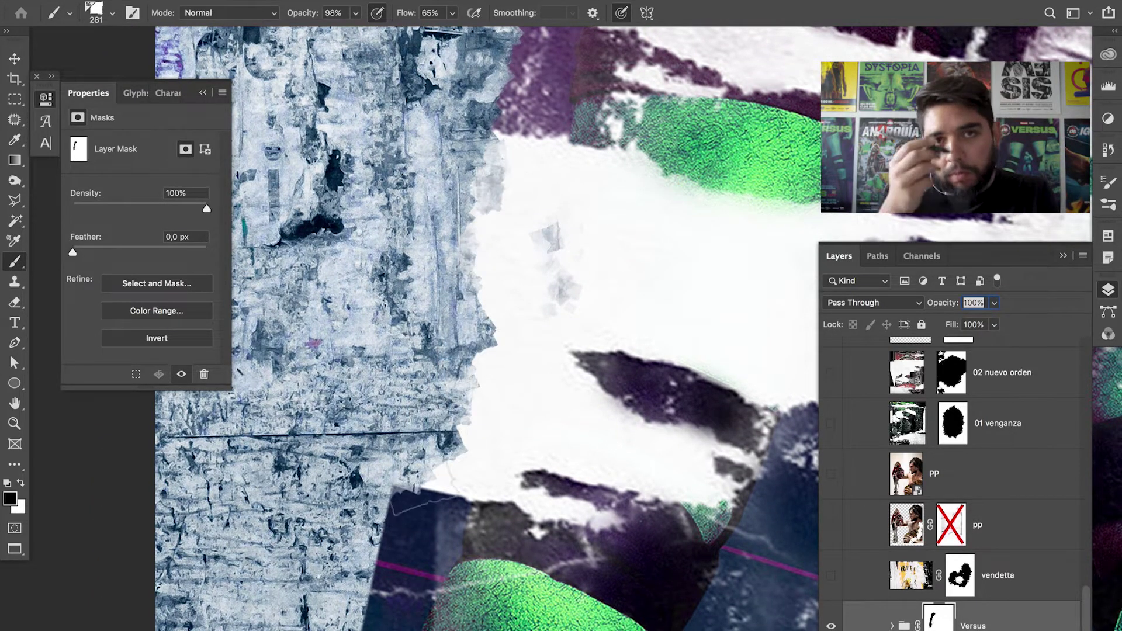
scroll(566, 333, down, 3)
scroll(566, 333, left, 2)
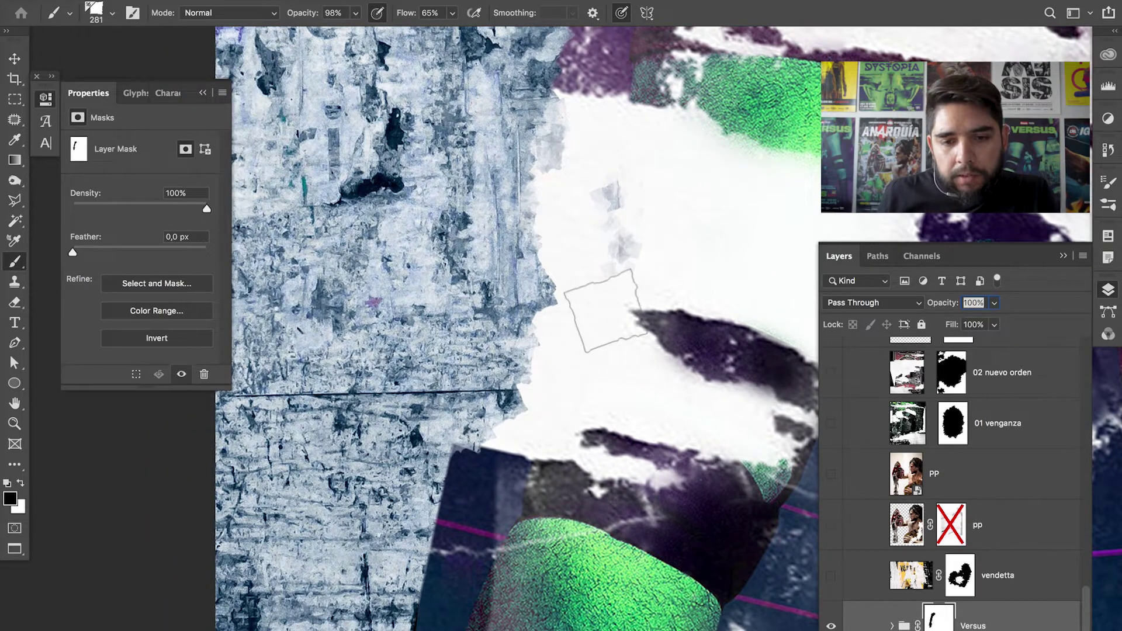
- Enlarge the brush to 389 and mask out the navy block at the lower left
key(bracketright)
key(bracketright)
key(bracketright)
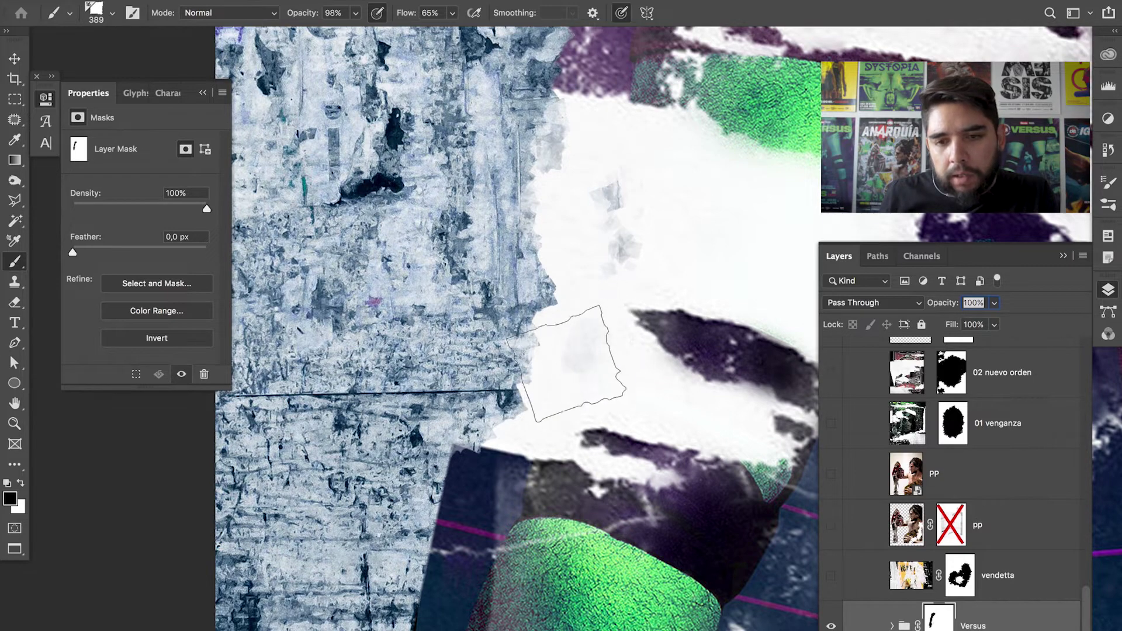
drag(702, 257, 714, 249)
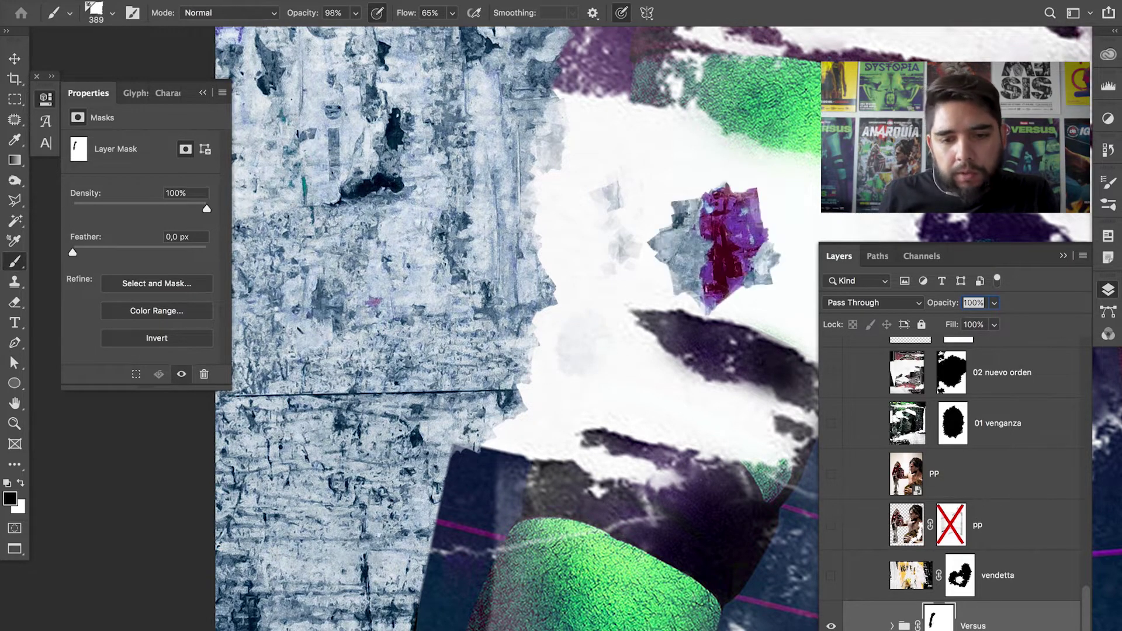
key(super+z)
mouse_move(503, 433)
mouse_down()
mouse_move(462, 485)
mouse_move(468, 435)
mouse_move(674, 26)
mouse_up()
mouse_move(602, 192)
mouse_down()
mouse_move(620, 223)
mouse_move(573, 421)
mouse_move(514, 385)
mouse_up()
mouse_move(526, 584)
mouse_down()
mouse_move(578, 409)
mouse_move(389, 140)
mouse_up()
mouse_move(374, 351)
mouse_down()
mouse_move(514, 246)
mouse_move(620, 362)
mouse_move(467, 234)
mouse_up()
mouse_move(584, 275)
mouse_down()
mouse_move(555, 245)
mouse_move(637, 251)
mouse_move(701, 363)
mouse_move(339, 333)
mouse_up()
mouse_move(392, 374)
mouse_down()
mouse_move(420, 339)
mouse_move(380, 275)
mouse_move(316, 263)
mouse_move(292, 245)
mouse_up()
mouse_move(444, 363)
mouse_down()
mouse_move(556, 257)
mouse_move(409, 351)
mouse_move(642, 409)
mouse_move(631, 304)
mouse_move(696, 362)
mouse_move(567, 263)
mouse_move(625, 286)
mouse_move(676, 454)
mouse_move(263, 286)
mouse_up()
- Cover the 00 HRS. text and mask along the poster's right edge
drag(377, 266, 514, 300)
mouse_move(476, 345)
mouse_down()
mouse_move(496, 372)
mouse_move(578, 327)
mouse_move(702, 350)
mouse_up()
drag(702, 350, 596, 334)
drag(748, 363, 772, 410)
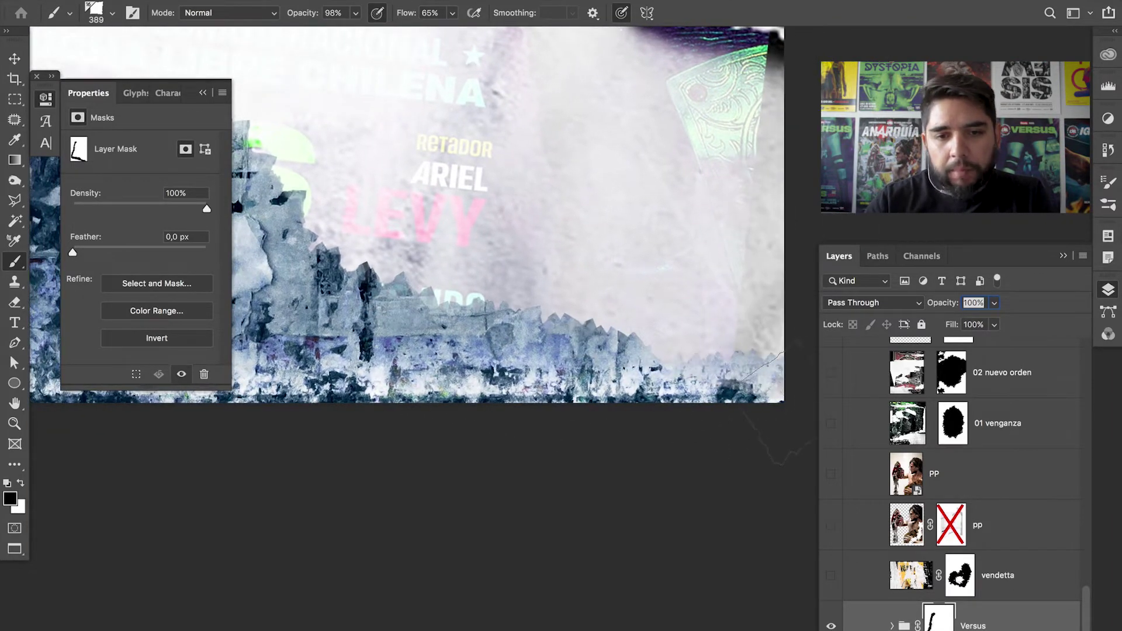
drag(424, 281, 362, 549)
drag(561, 88, 604, 360)
key(super+minus)
key(super+minus)
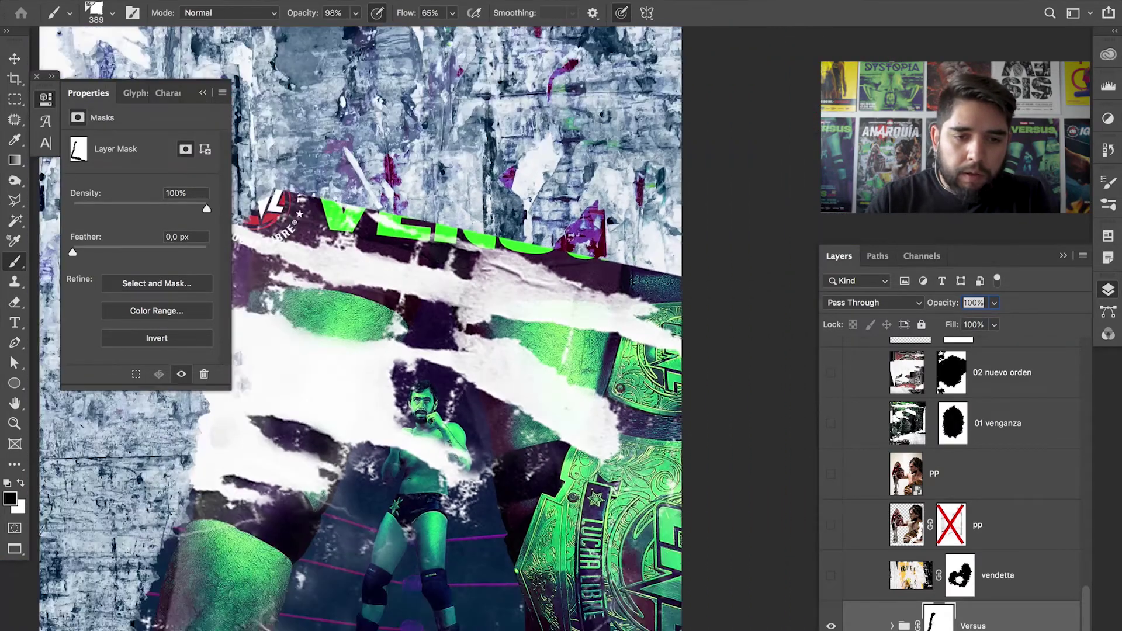
- Enlarge the brush to 749 and mask away the poster's logo corner
drag(366, 132, 405, 116)
drag(388, 189, 416, 188)
mouse_move(328, 208)
mouse_down()
mouse_move(312, 230)
mouse_move(374, 258)
mouse_move(455, 252)
mouse_move(655, 280)
mouse_move(672, 310)
mouse_up()
scroll(423, 327, down, 4)
scroll(424, 327, left, 2)
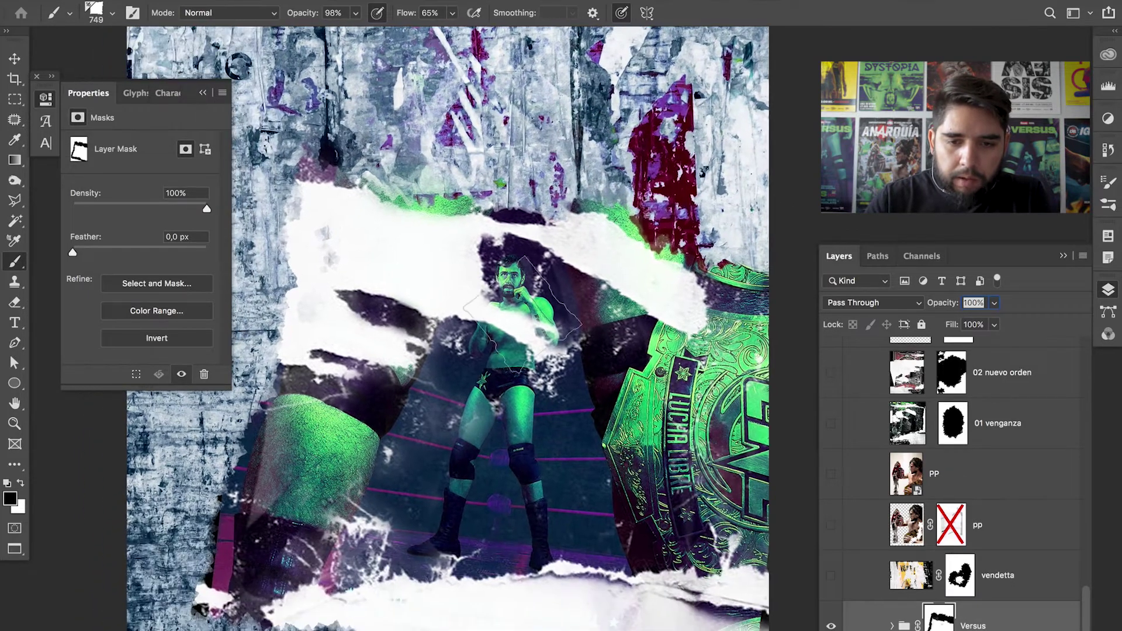
- Reveal wall texture around the wrestler's legs and torso, swapping colours with X to correct
mouse_move(570, 403)
mouse_down()
mouse_move(605, 403)
mouse_move(578, 374)
mouse_move(602, 360)
mouse_move(585, 421)
mouse_up()
key(x)
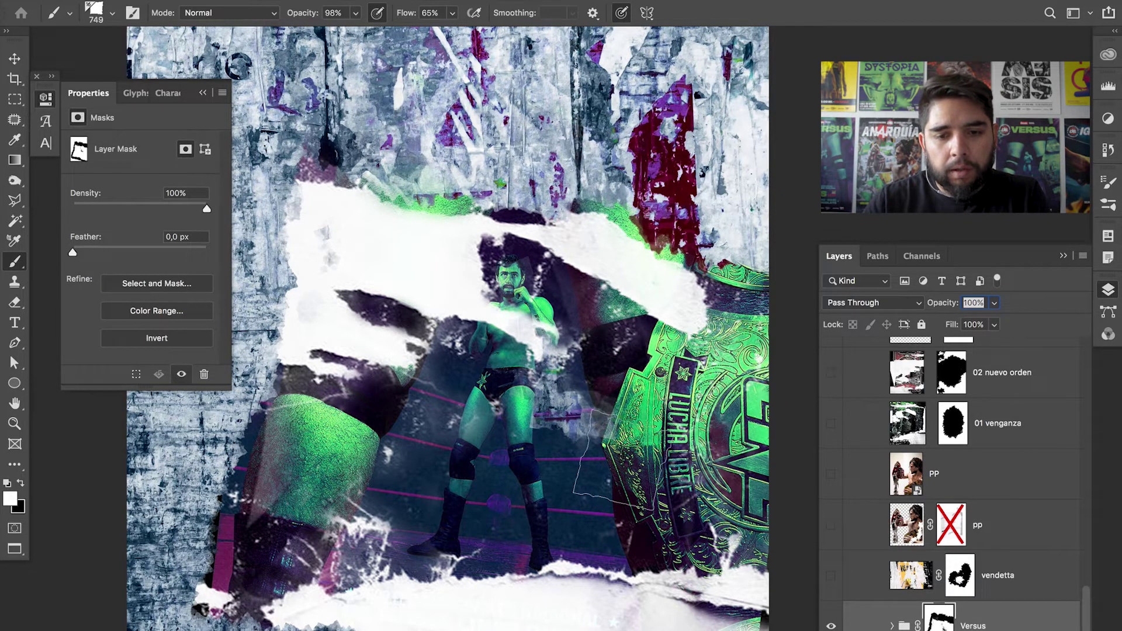
key(x)
mouse_move(572, 426)
mouse_down()
mouse_move(590, 429)
mouse_move(619, 365)
mouse_move(546, 444)
mouse_move(725, 497)
mouse_up()
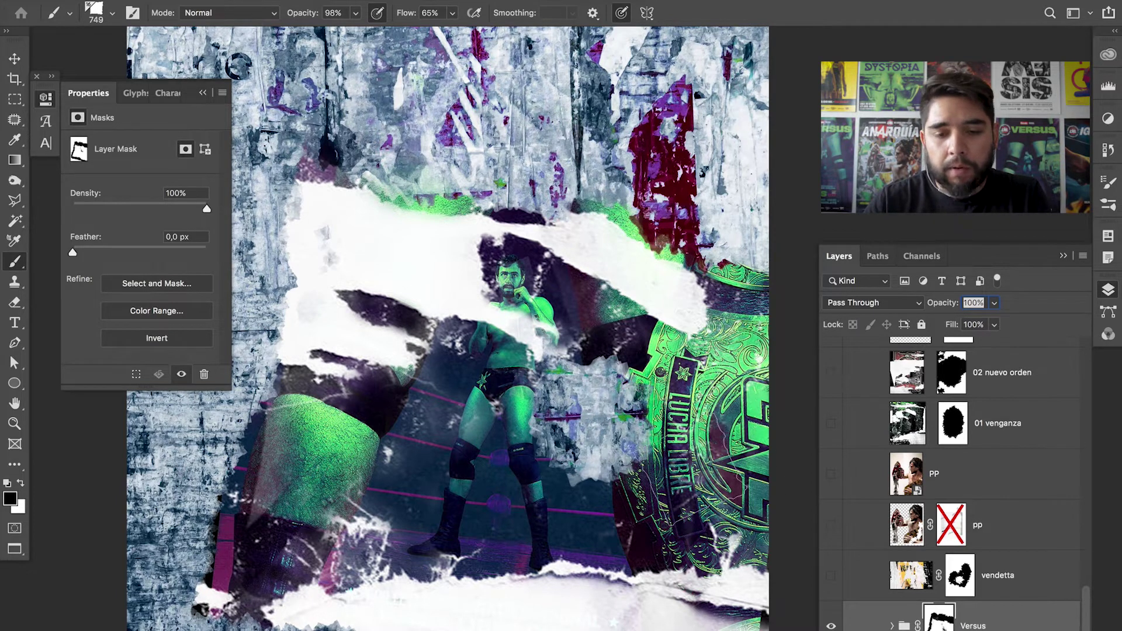
mouse_move(531, 362)
mouse_down()
mouse_move(584, 380)
mouse_move(596, 438)
mouse_move(538, 409)
mouse_move(608, 351)
mouse_move(508, 386)
mouse_up()
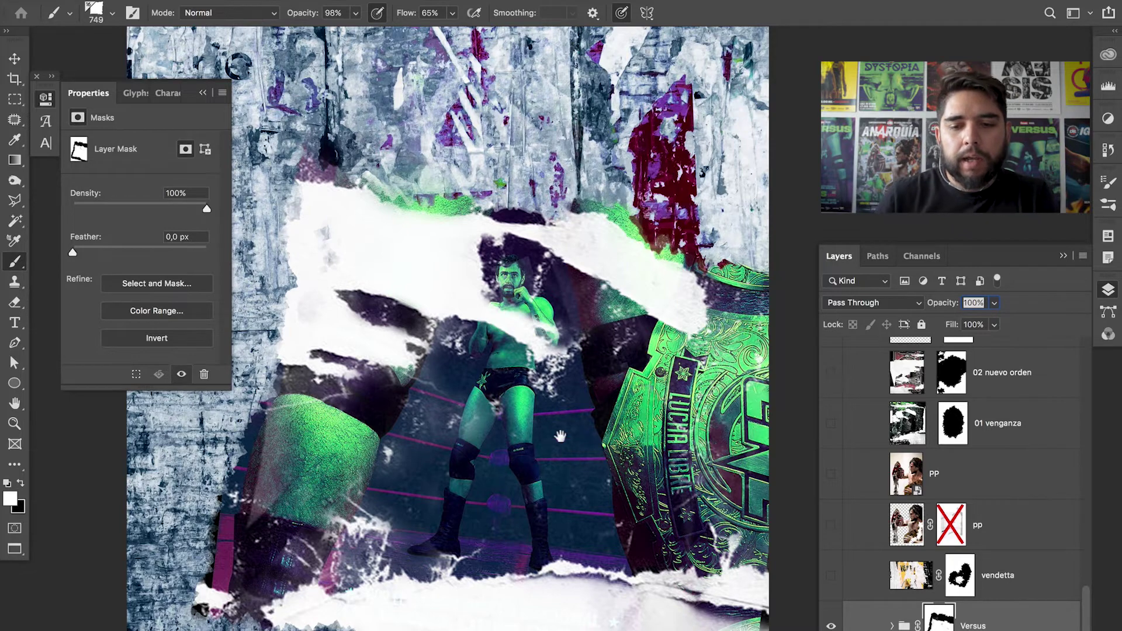
scroll(530, 360, down, 4)
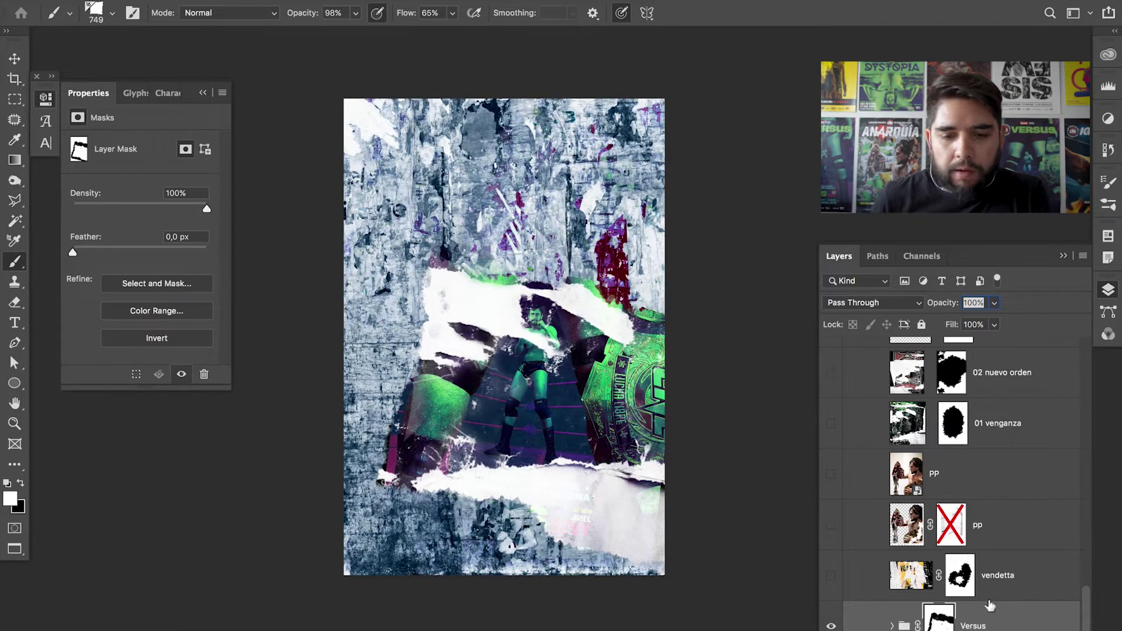
- Zoom in on the poster's lower area
key(z)
mouse_move(608, 513)
mouse_down()
mouse_move(621, 526)
mouse_move(684, 514)
mouse_up()
scroll(898, 604, down, 1)
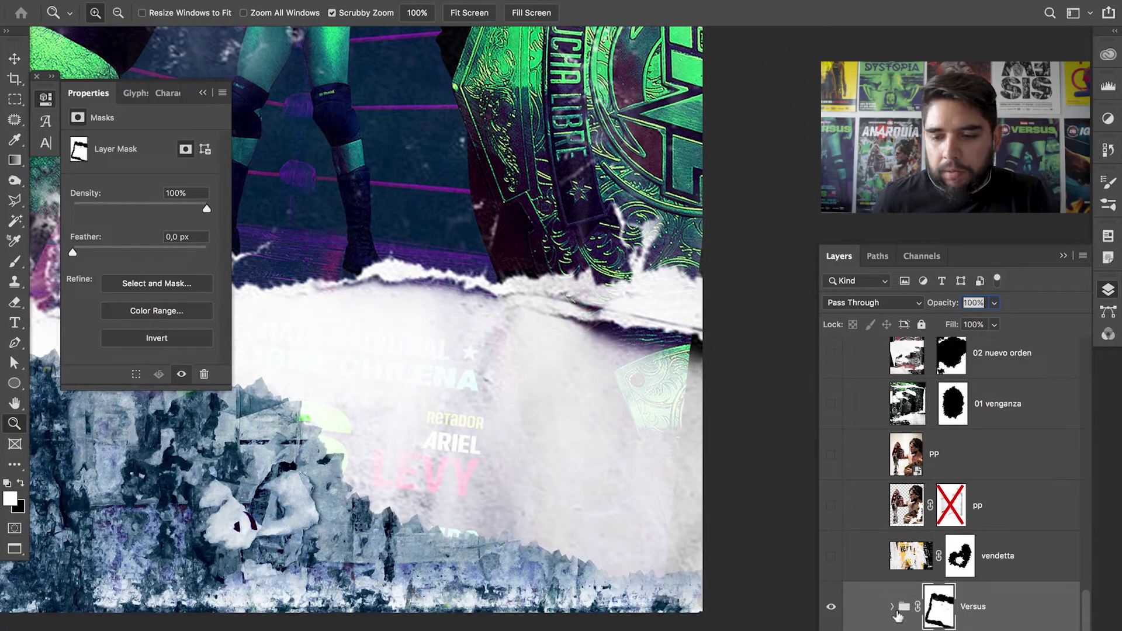
scroll(1068, 603, down, 5)
click(1038, 553)
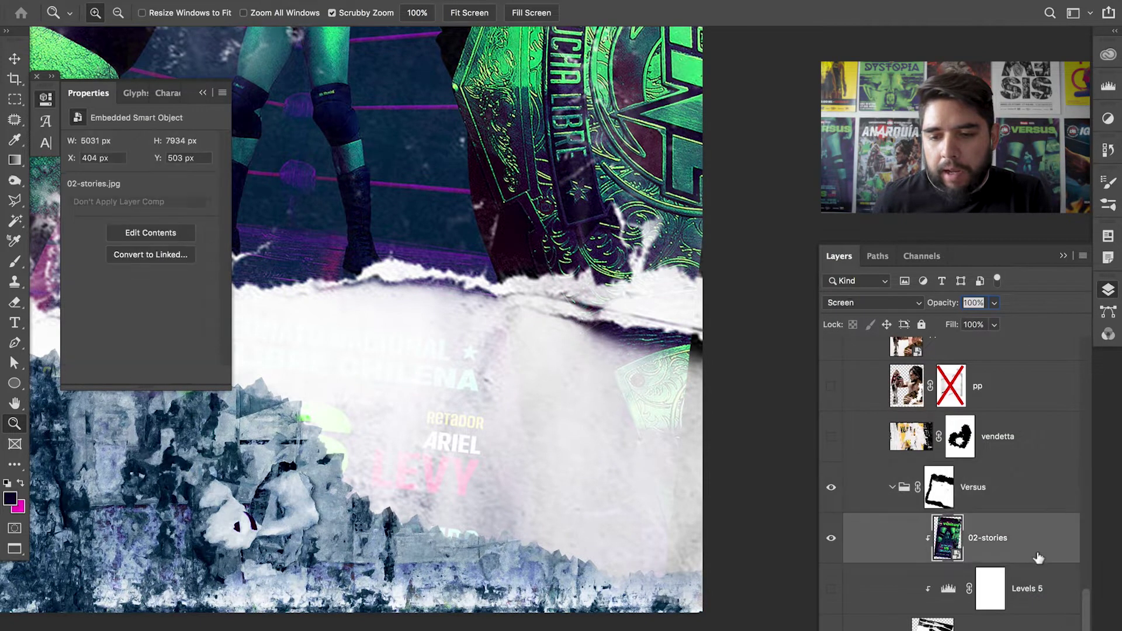
key(b)
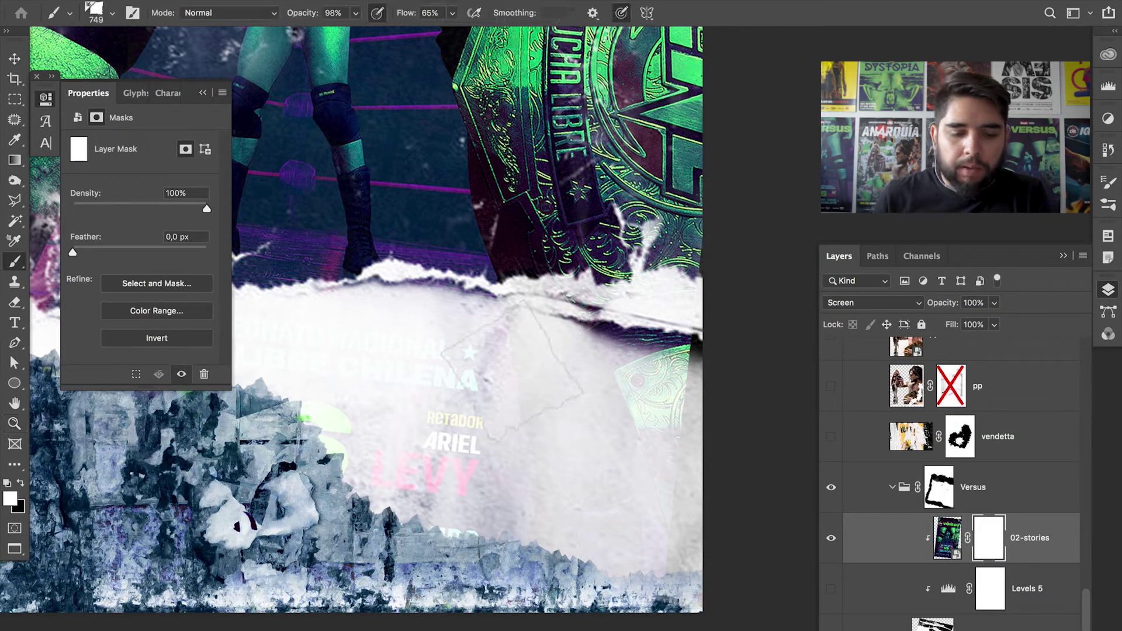
key(x)
mouse_move(415, 358)
mouse_down()
mouse_move(470, 434)
mouse_move(498, 442)
mouse_move(417, 449)
mouse_move(258, 421)
mouse_move(602, 470)
mouse_move(670, 408)
mouse_move(677, 527)
mouse_move(597, 391)
mouse_move(476, 388)
mouse_up()
- Check the torn paper's right side and collapse the Versus group
scroll(476, 389, up, 3)
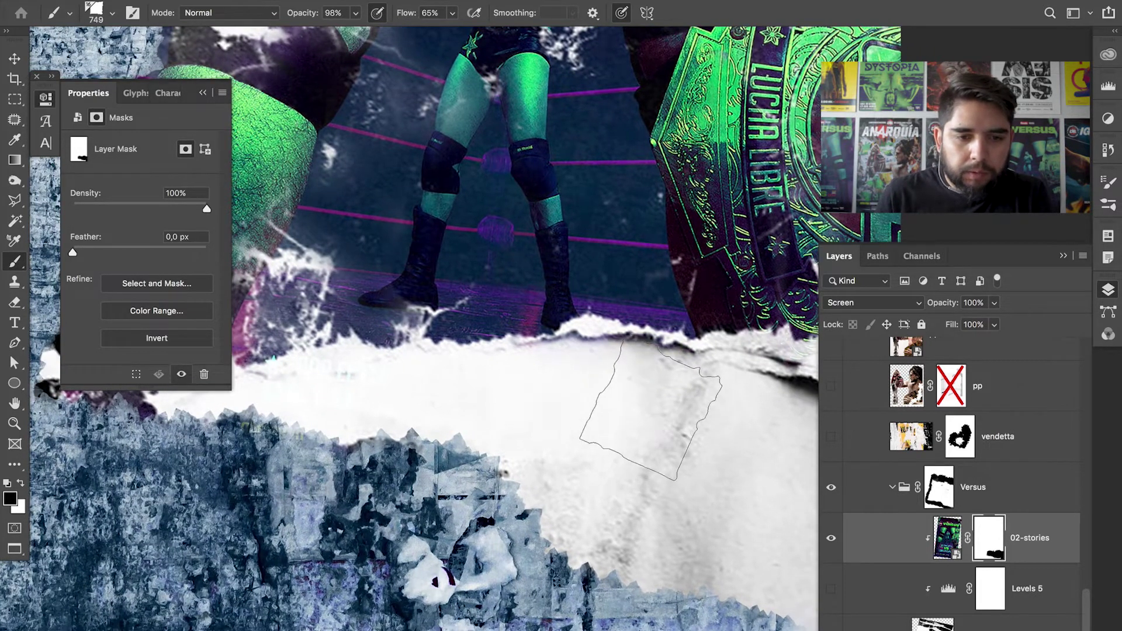
drag(483, 450, 336, 464)
scroll(489, 390, down, 5)
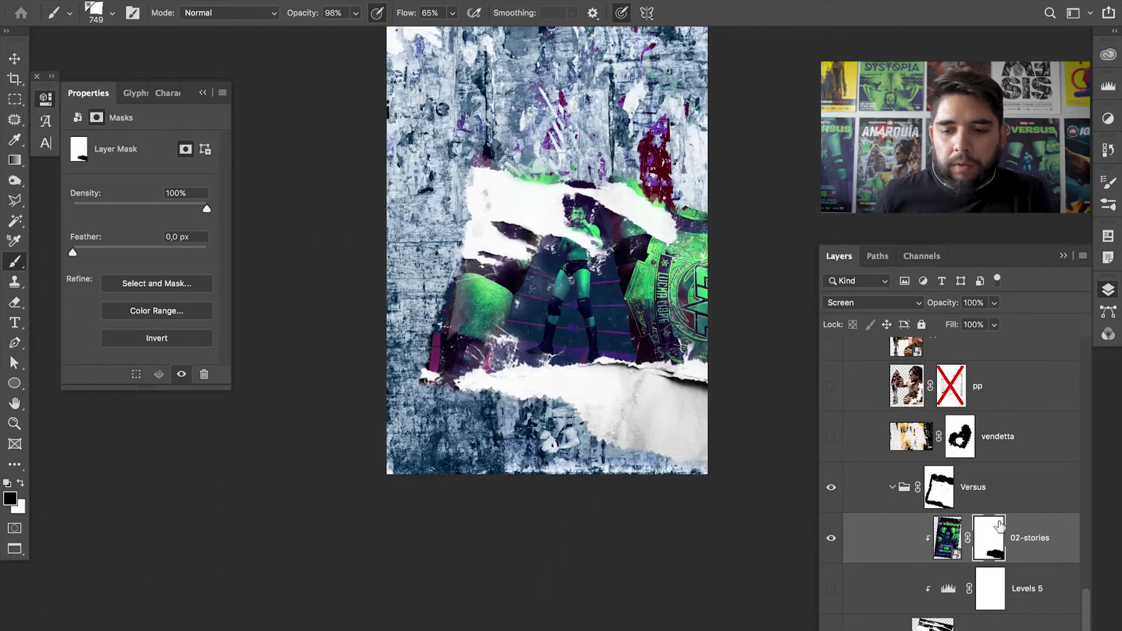
click(893, 489)
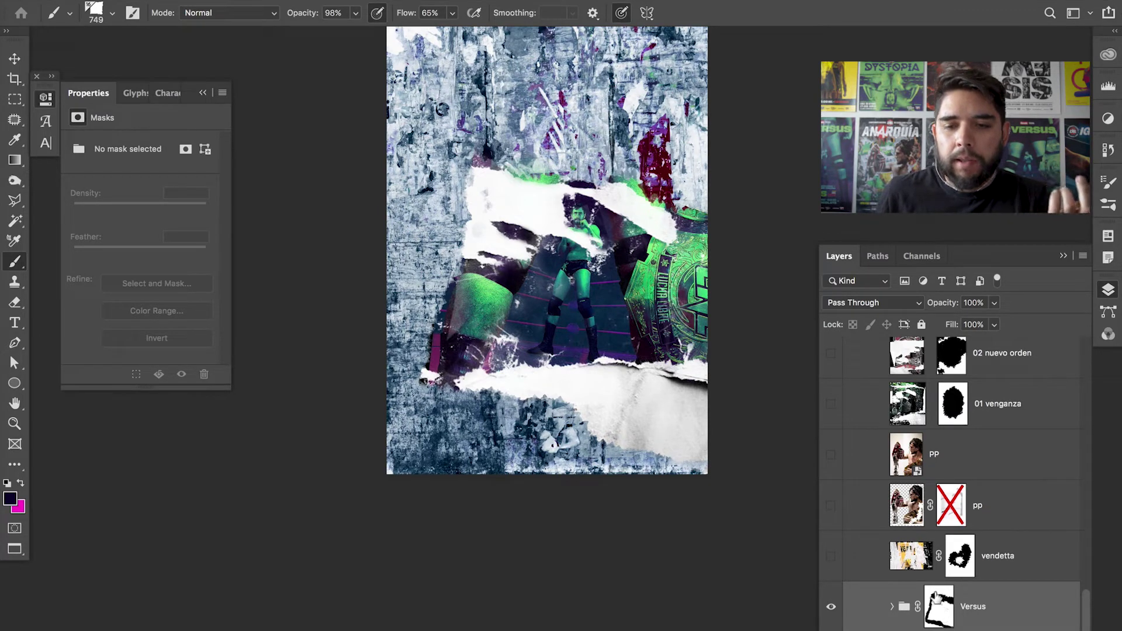
- Show the vendetta and 01 venganza poster layers, leaving pp hidden
click(830, 556)
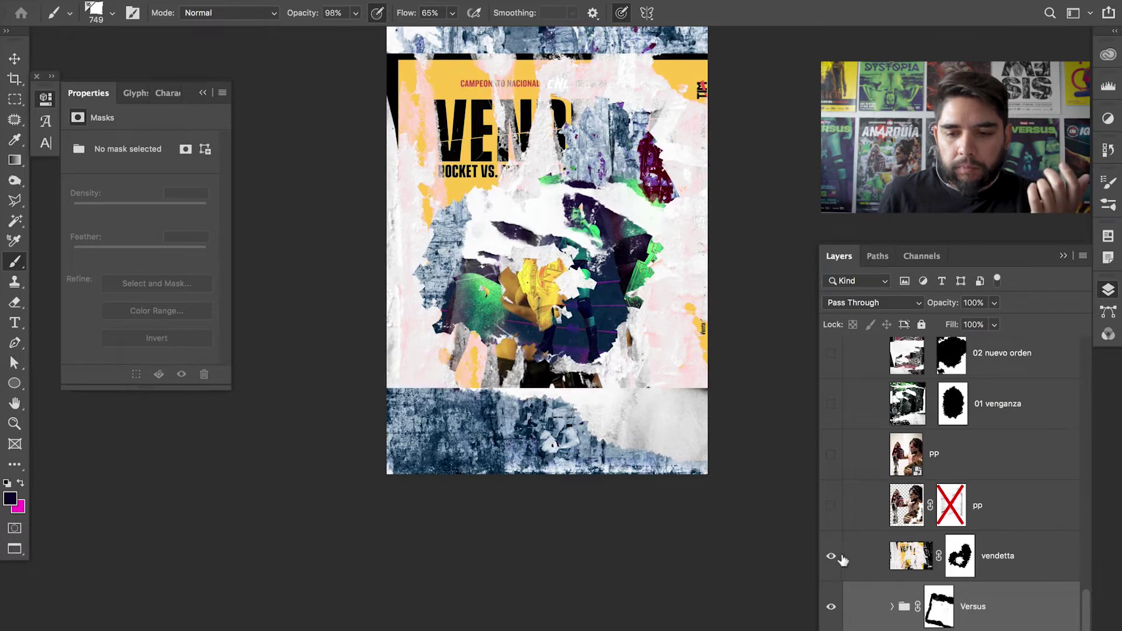
click(831, 506)
click(831, 508)
click(831, 421)
scroll(1086, 601, up, 1)
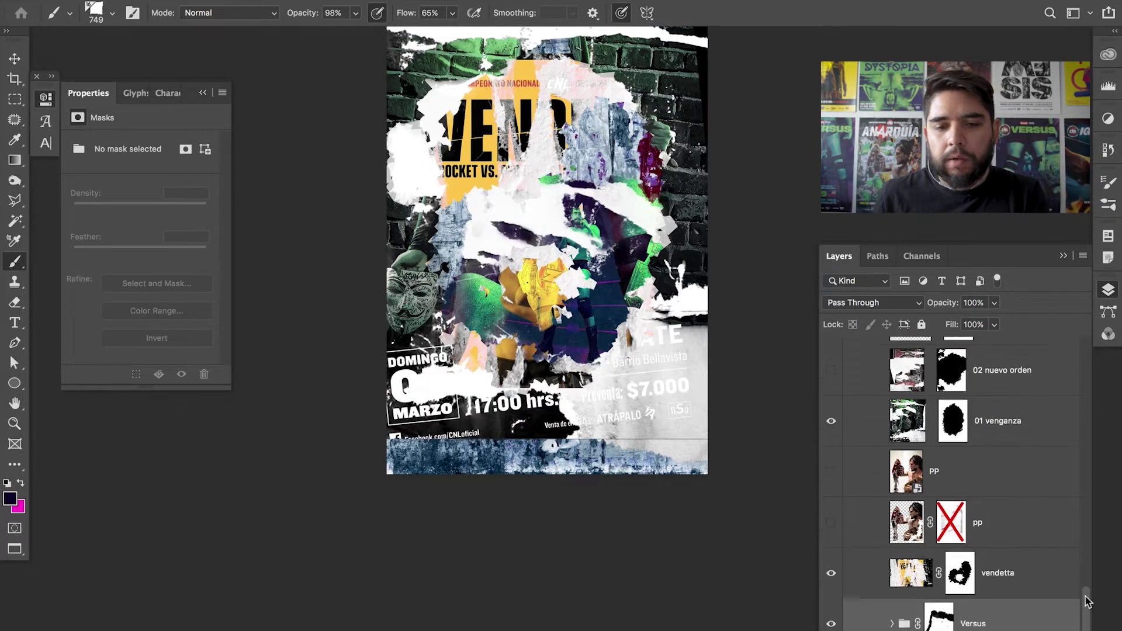
scroll(1086, 602, up, 2)
- Show the 02 nuevo orden, 04 the end, 05 BR and 07 dystopia layers
click(831, 491)
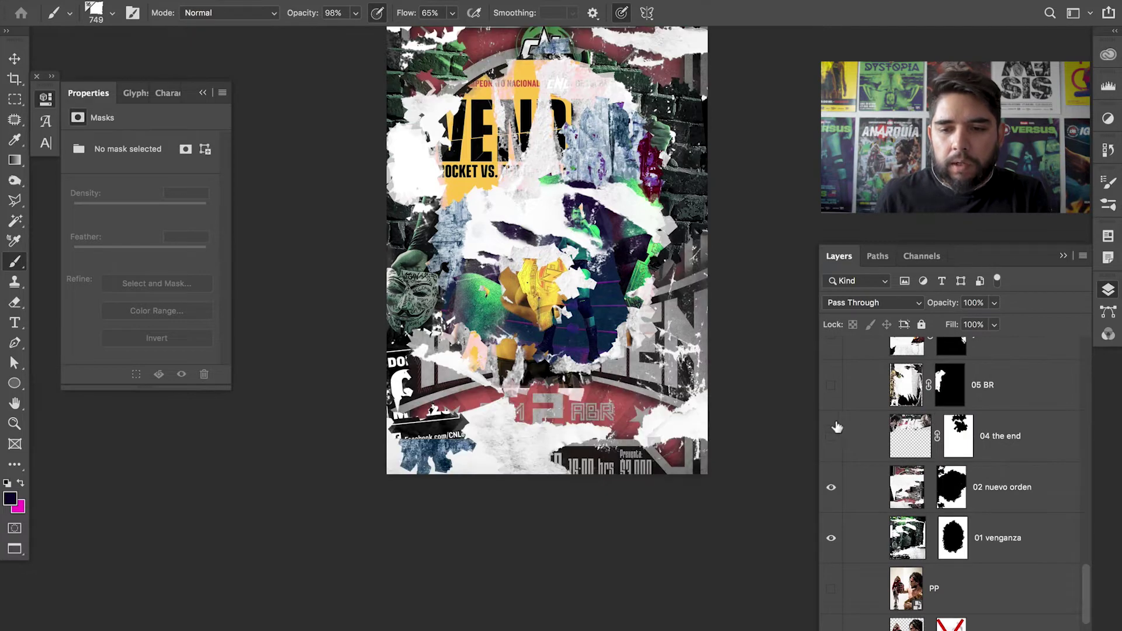
click(831, 436)
click(832, 386)
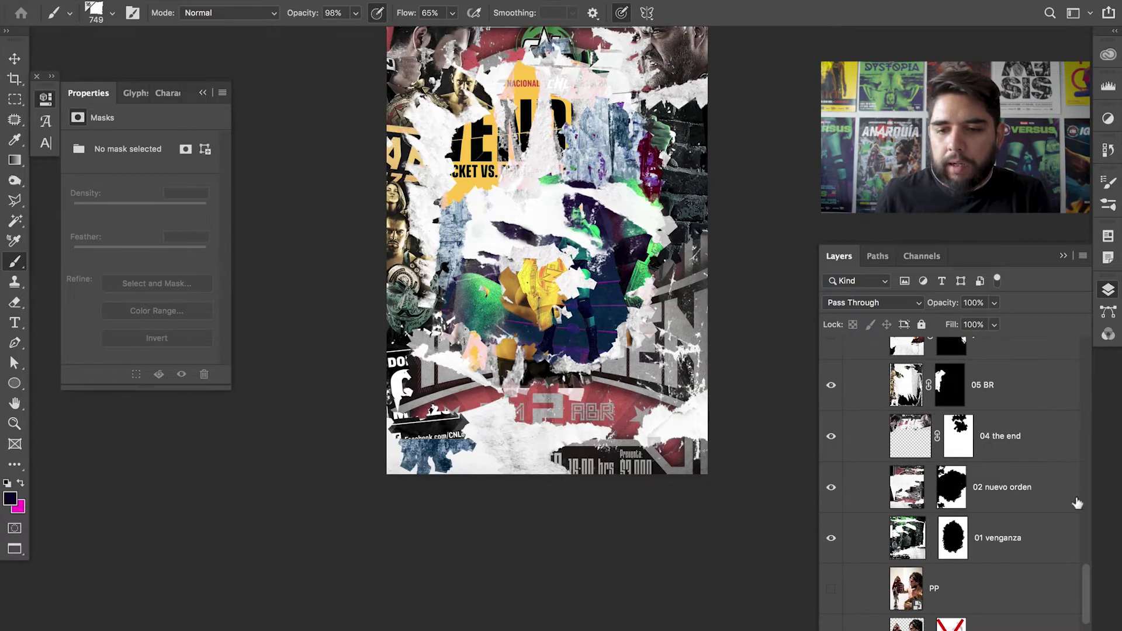
scroll(1093, 581, up, 3)
click(832, 362)
scroll(1072, 534, up, 2)
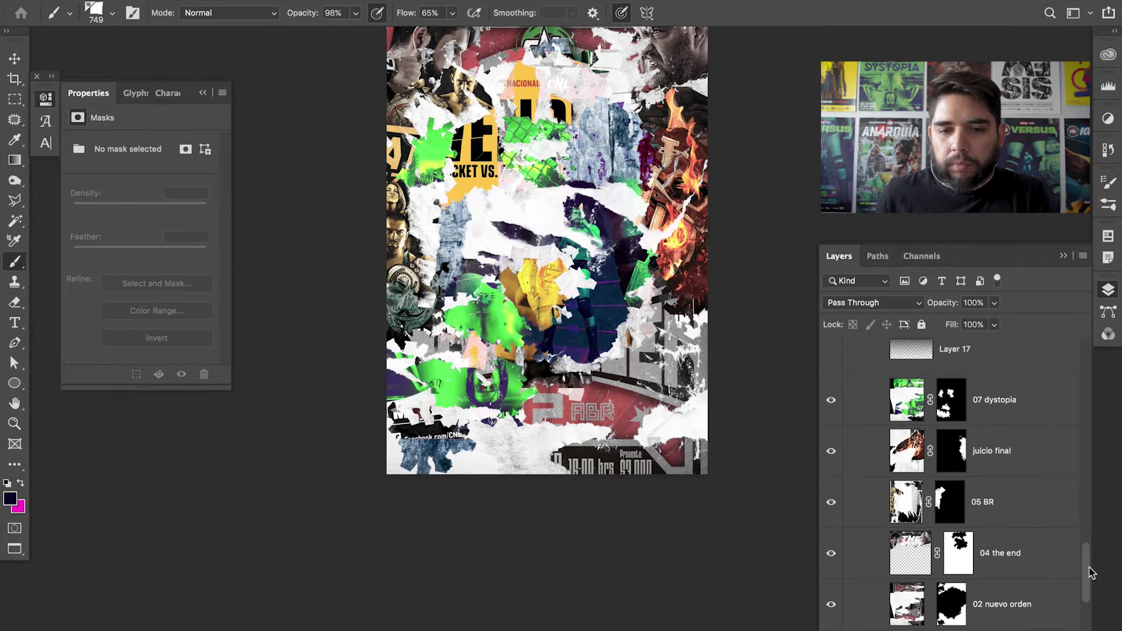
scroll(1072, 534, down, 5)
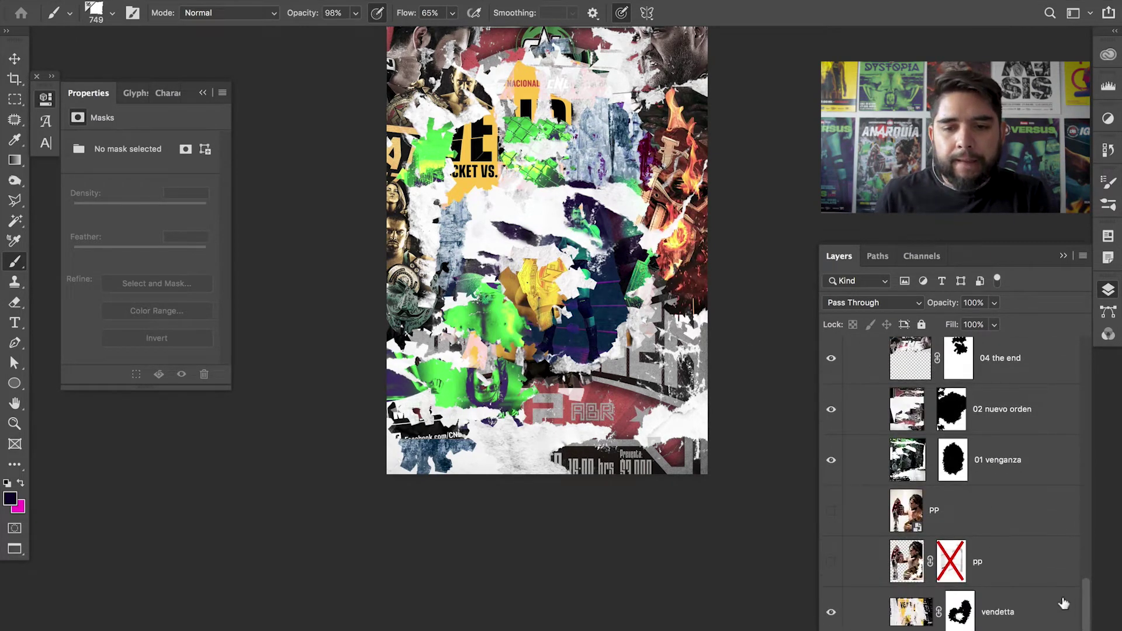
key(z)
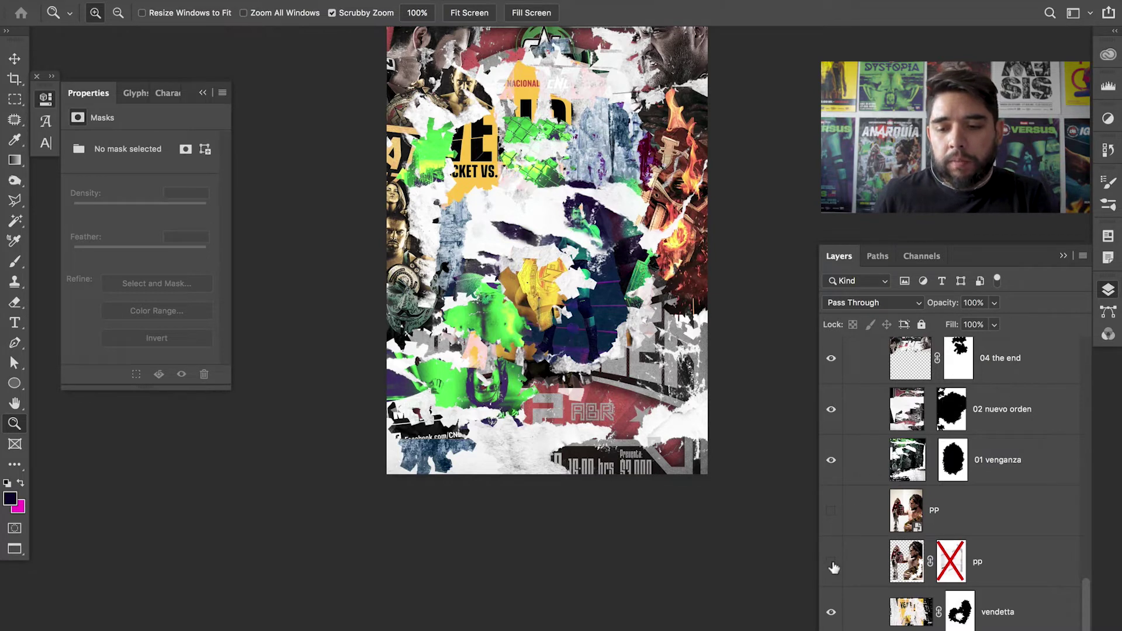
- Show the pp wrestler cut-out layer; try moving it above 07 dystopia, then undo the move
click(1012, 565)
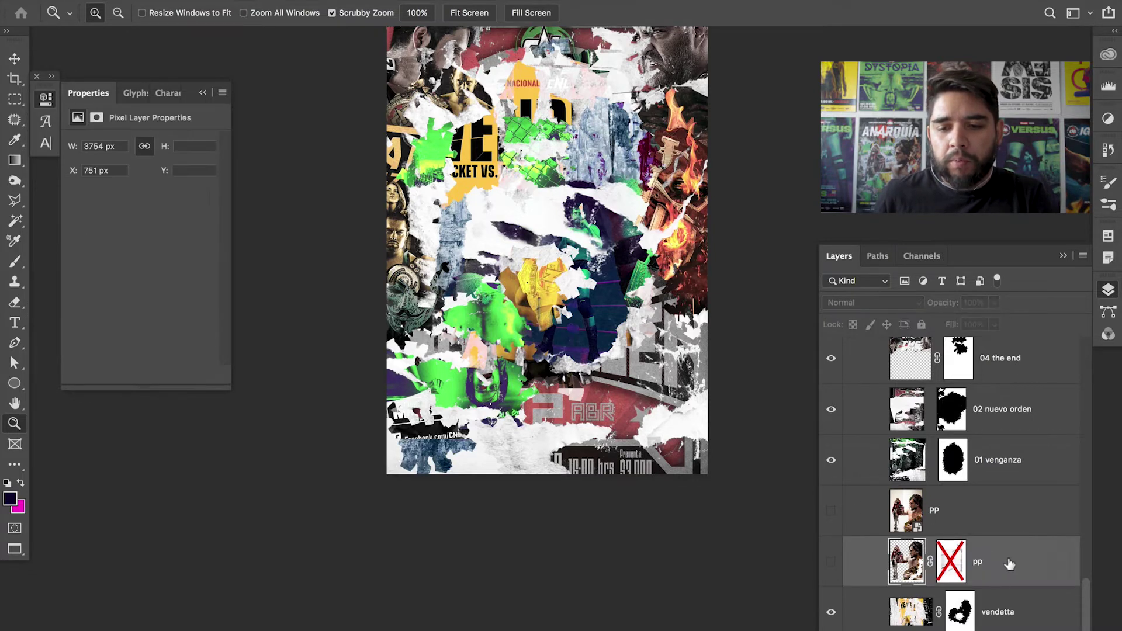
click(830, 562)
drag(1011, 565, 865, 408)
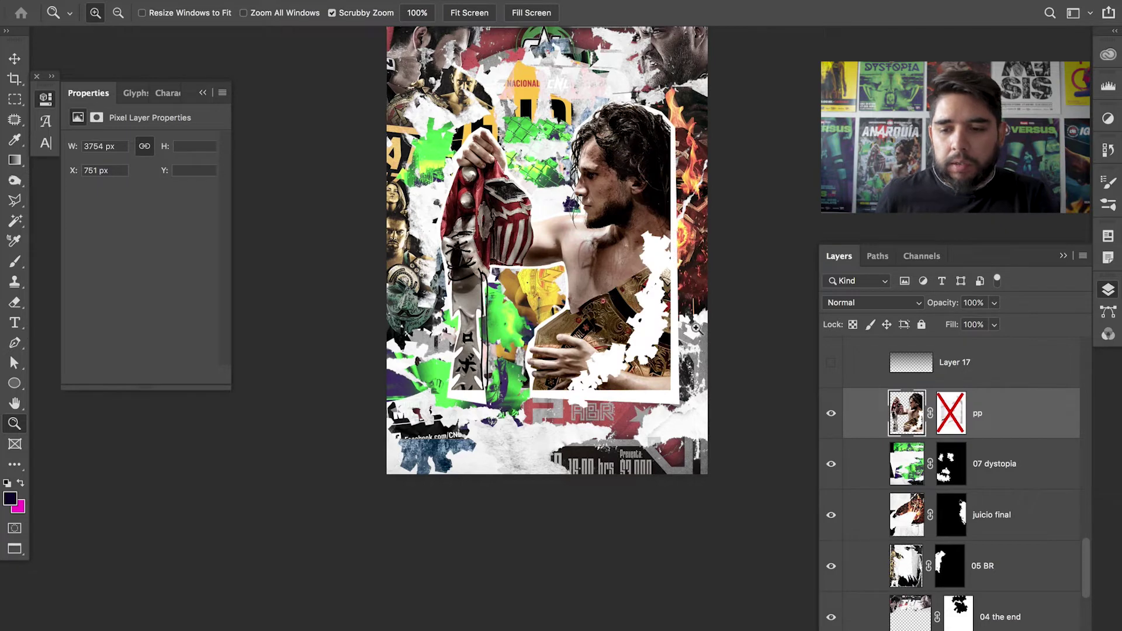
key(ctrl+z)
- Zoom into the collage and select the Versus group, the vendetta layer and the group's mask
scroll(1081, 600, down, 3)
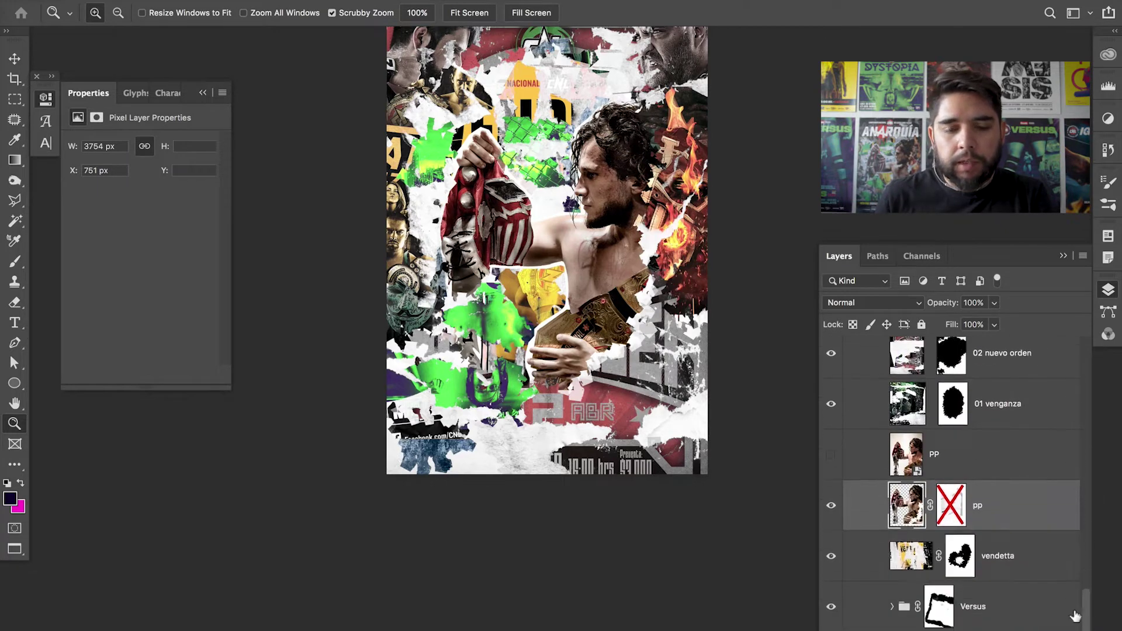
click(604, 271)
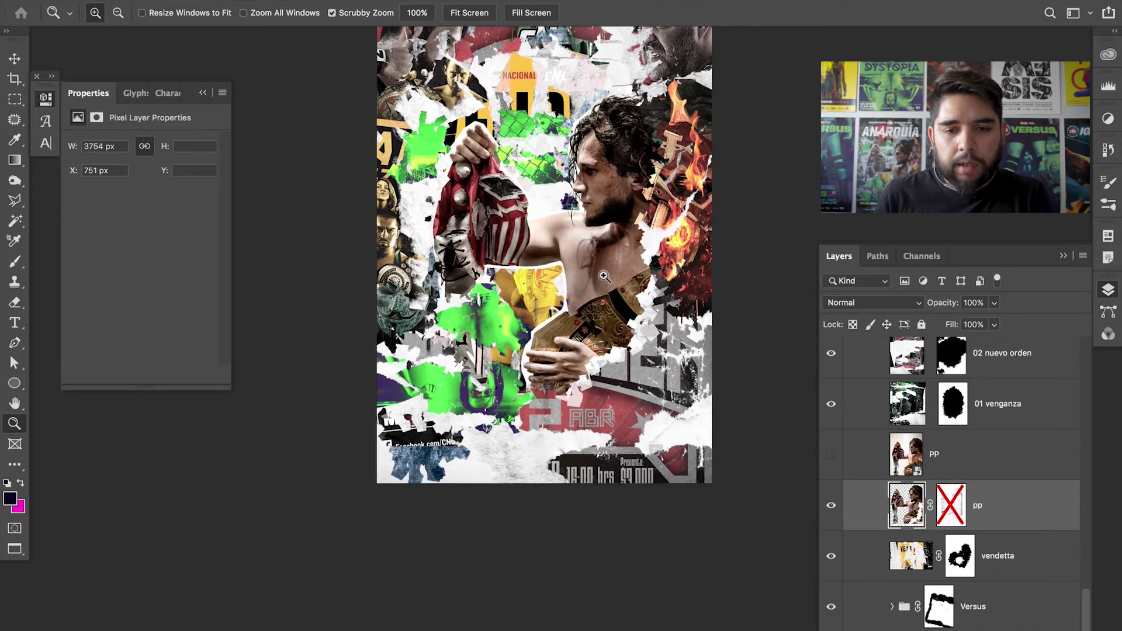
drag(616, 268, 603, 307)
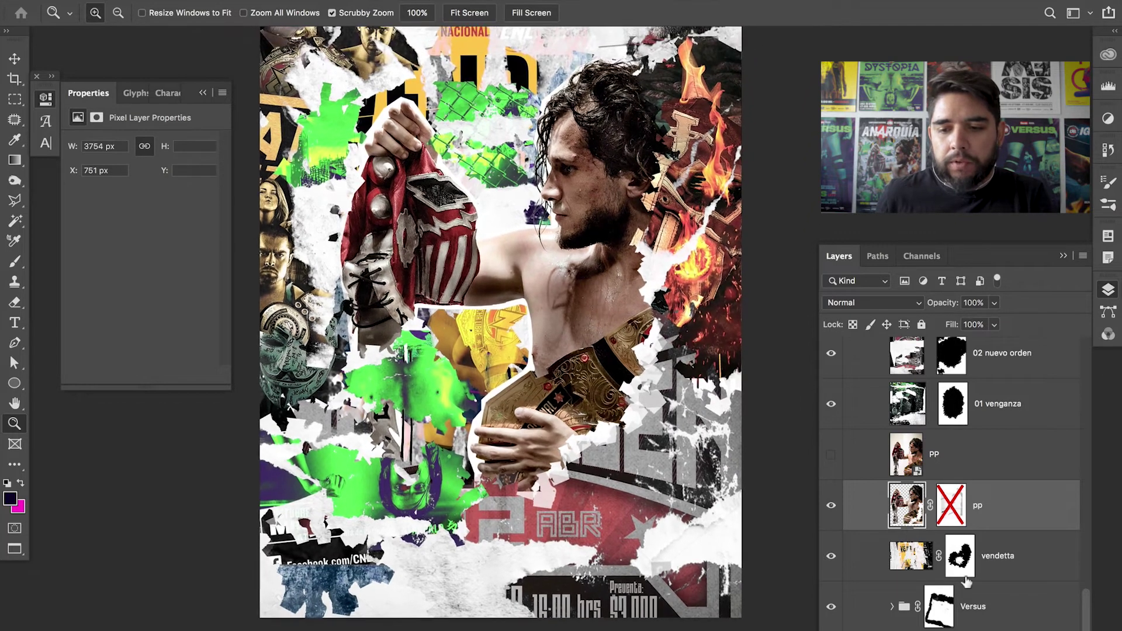
click(1002, 617)
click(1003, 560)
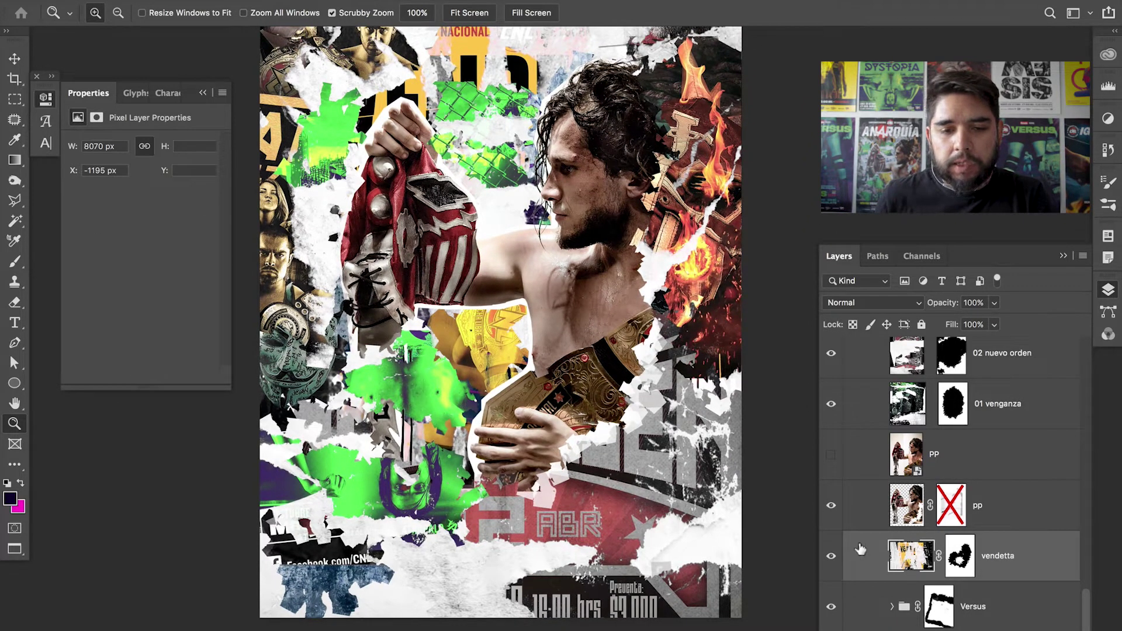
click(1004, 620)
key(v)
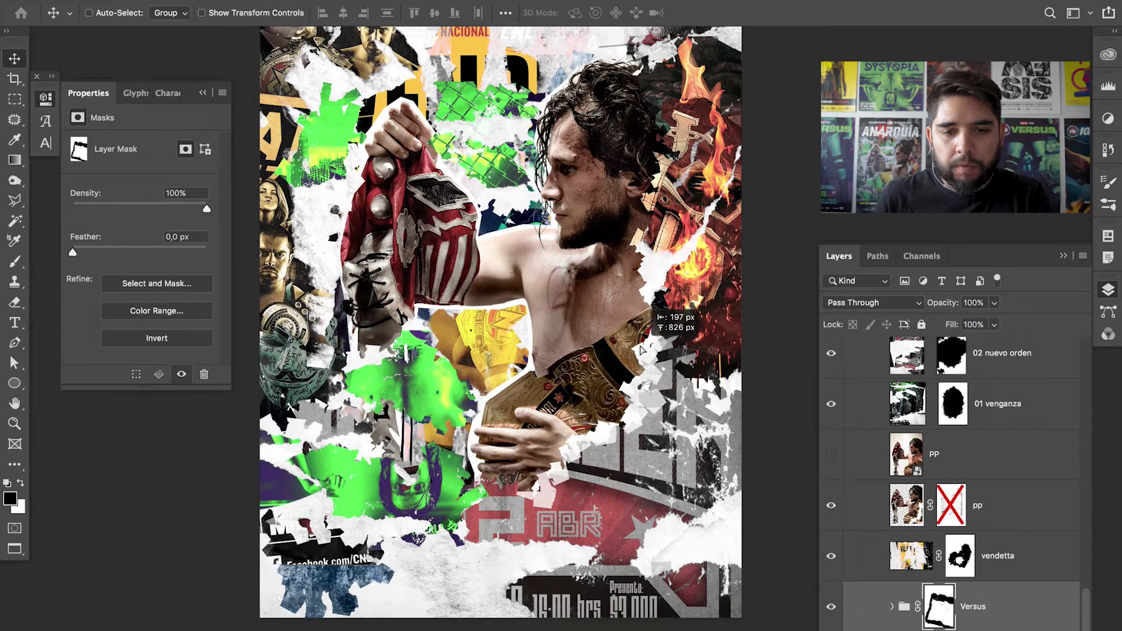
- Zoom on the wrestler's face and mask, then open the PP smart object's photo
scroll(668, 505, up, 3)
click(1010, 561)
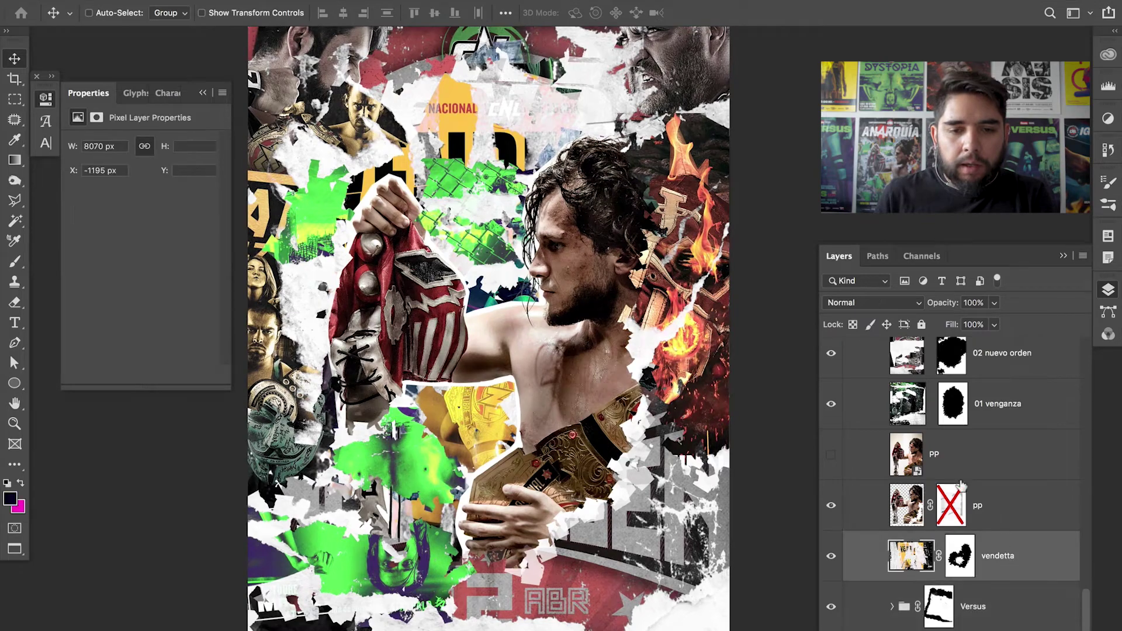
key(z)
drag(491, 263, 533, 311)
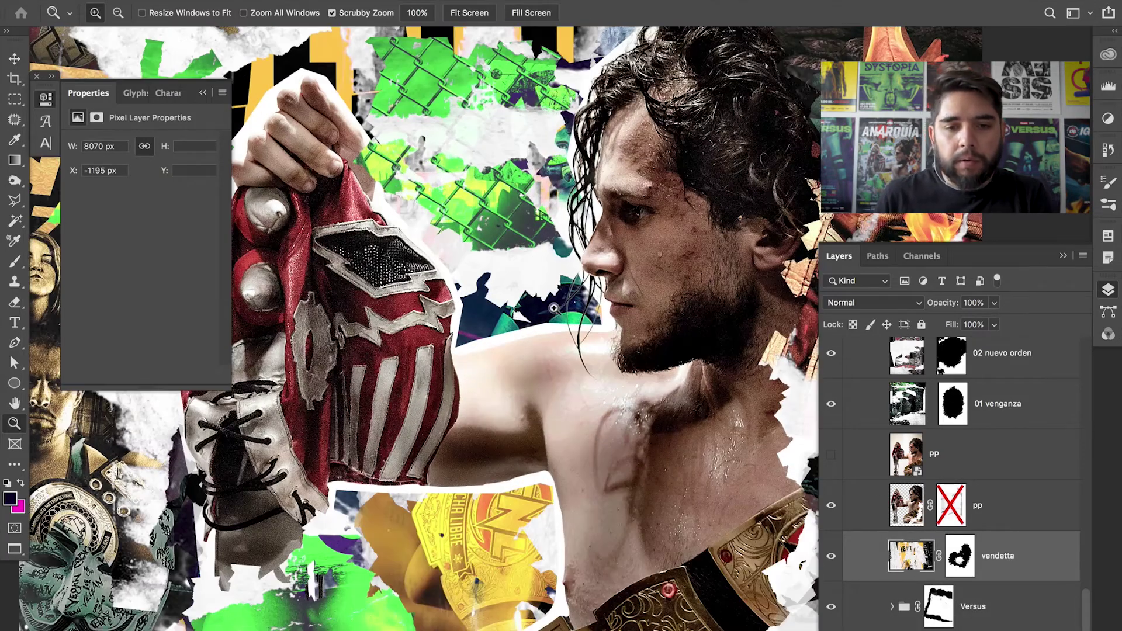
alt+click(535, 292)
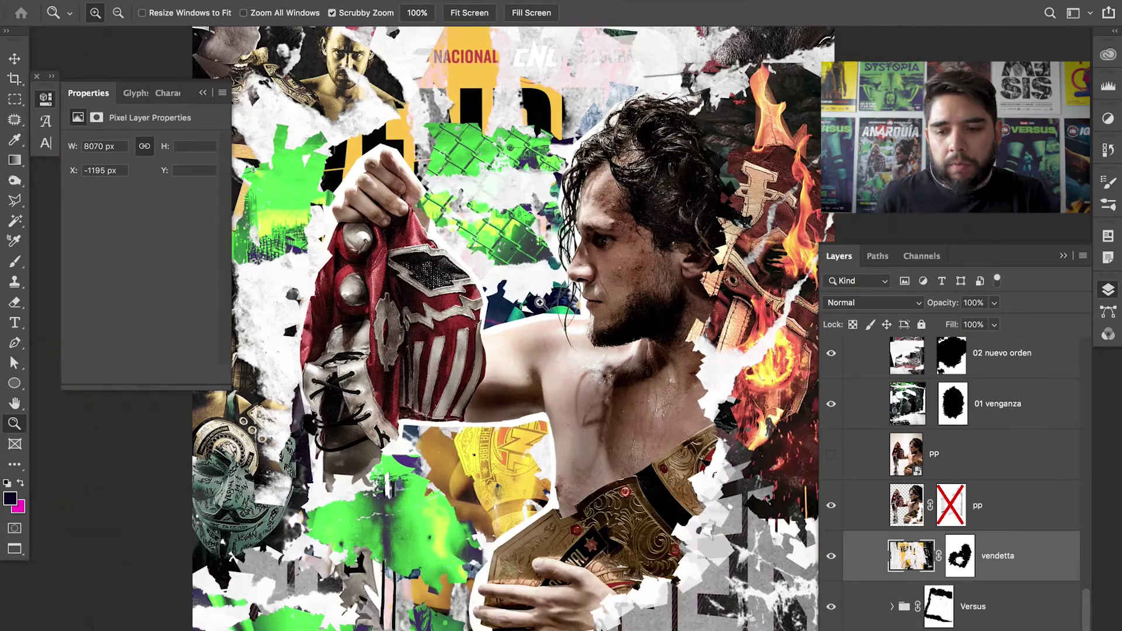
double_click(916, 475)
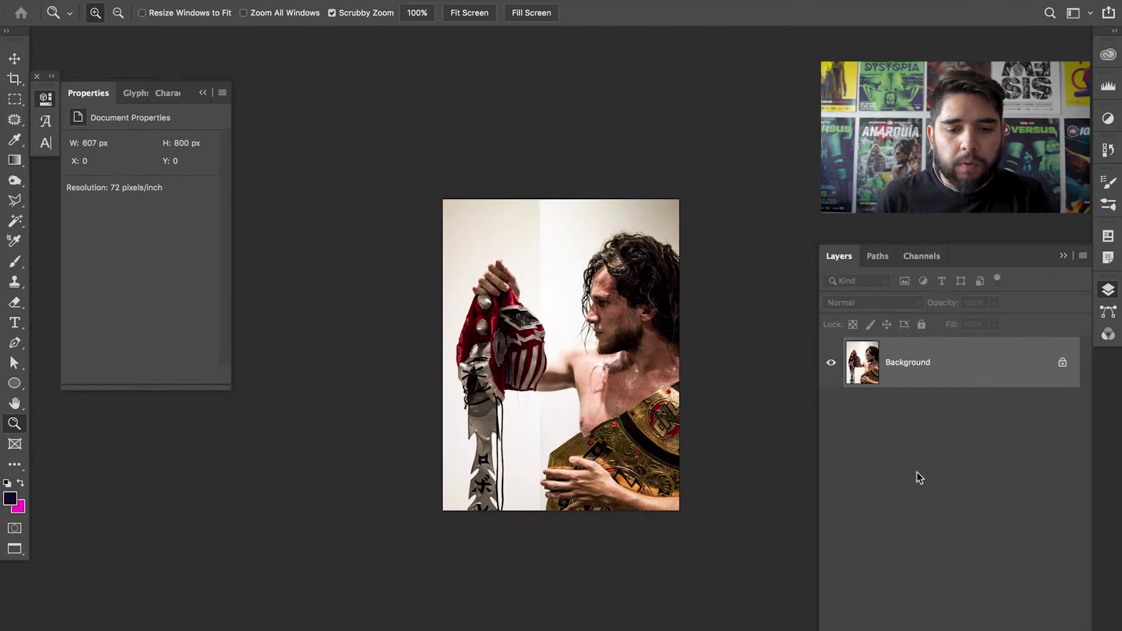
- Convert the wrestler photo's locked Background into an editable layer named Layer 0
drag(471, 469, 533, 365)
key(p)
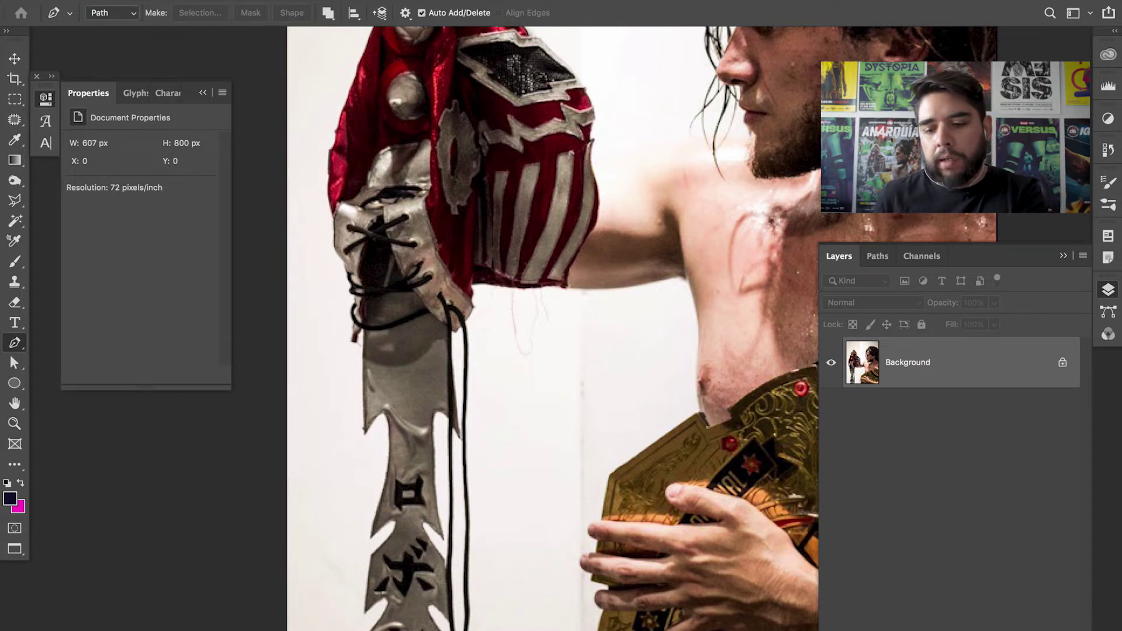
double_click(988, 384)
key(Return)
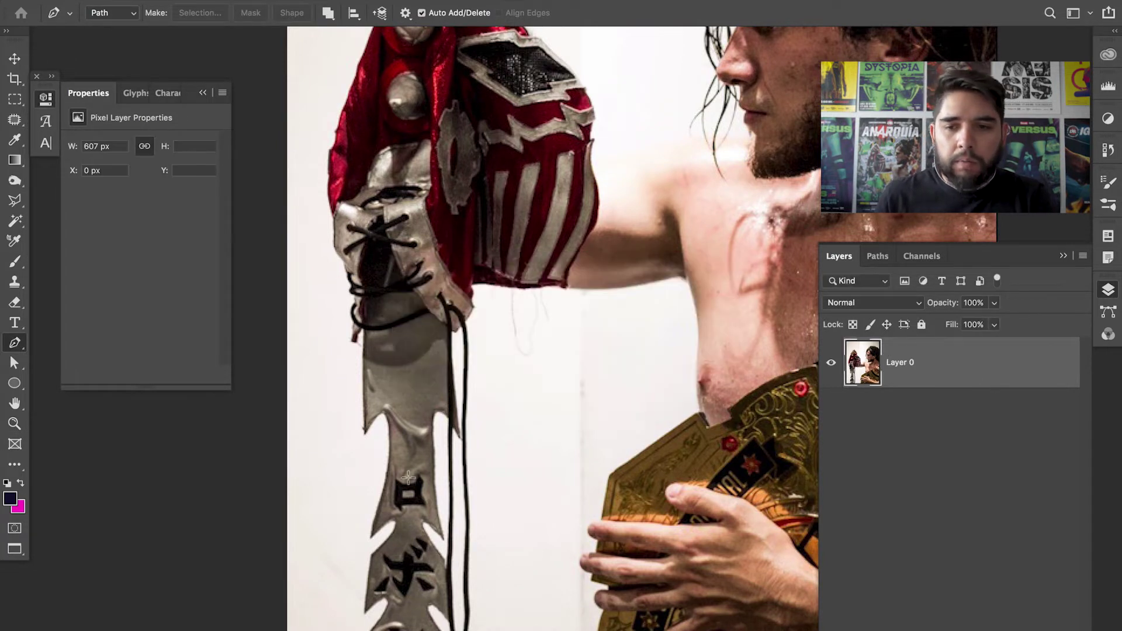
scroll(361, 380, down, 3)
scroll(459, 358, up, 5)
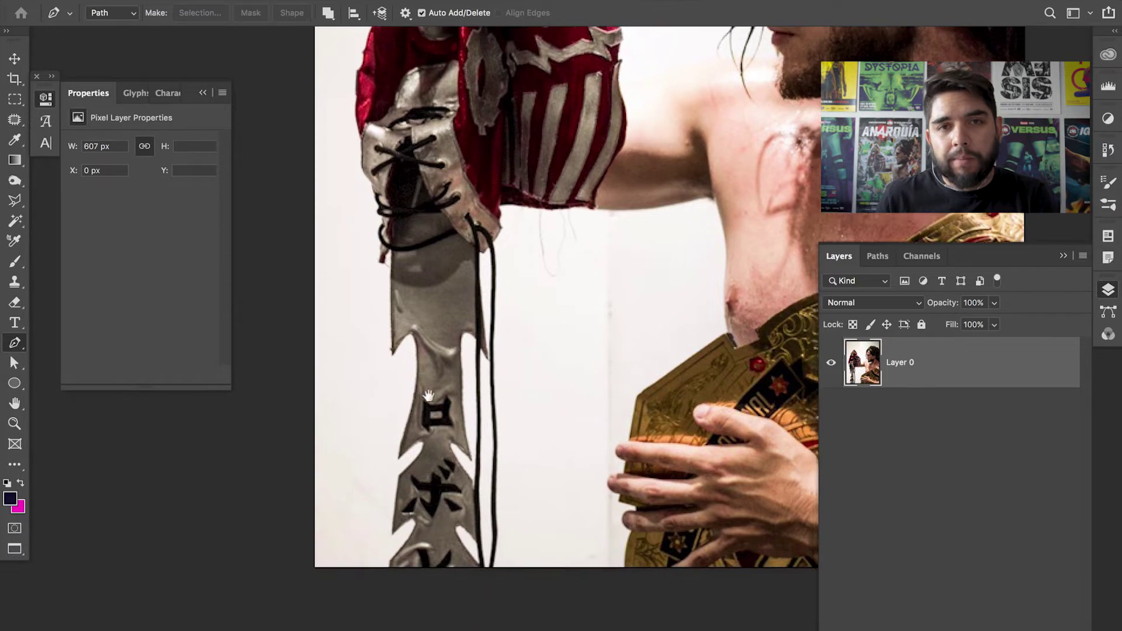
scroll(589, 244, right, 5)
scroll(513, 155, up, 3)
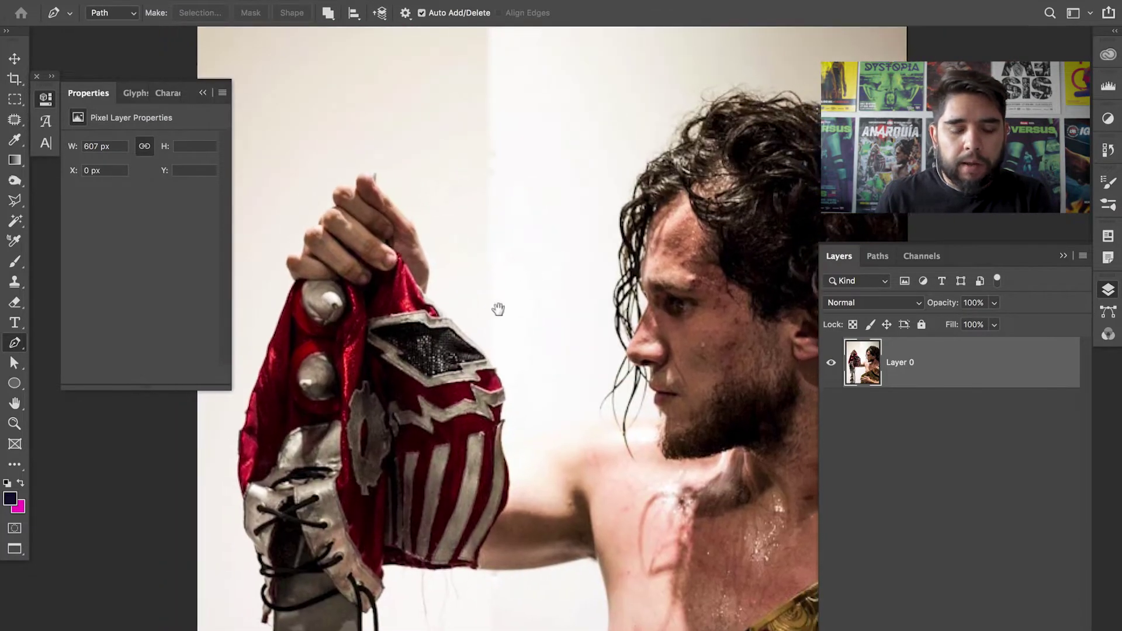
scroll(513, 244, down, 5)
scroll(513, 244, left, 3)
scroll(514, 245, down, 1)
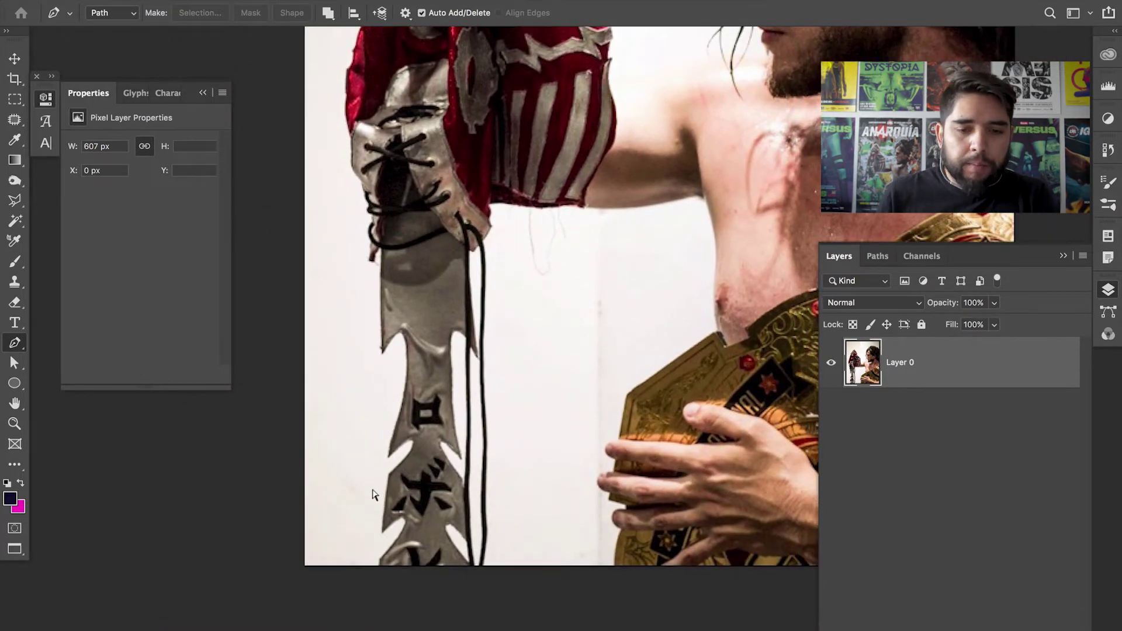
key(super+plus)
key(super+plus)
- Start the Pen outline at the mask strap's bottom and trace up past the lacing over the hair
drag(404, 485, 483, 369)
drag(447, 421, 442, 455)
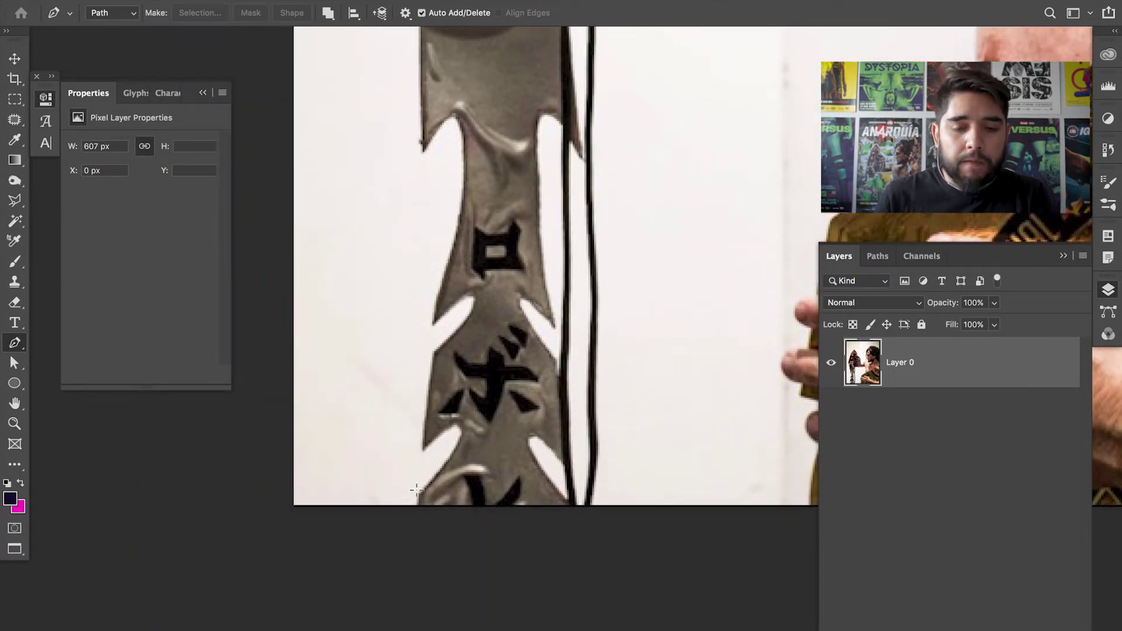
click(406, 515)
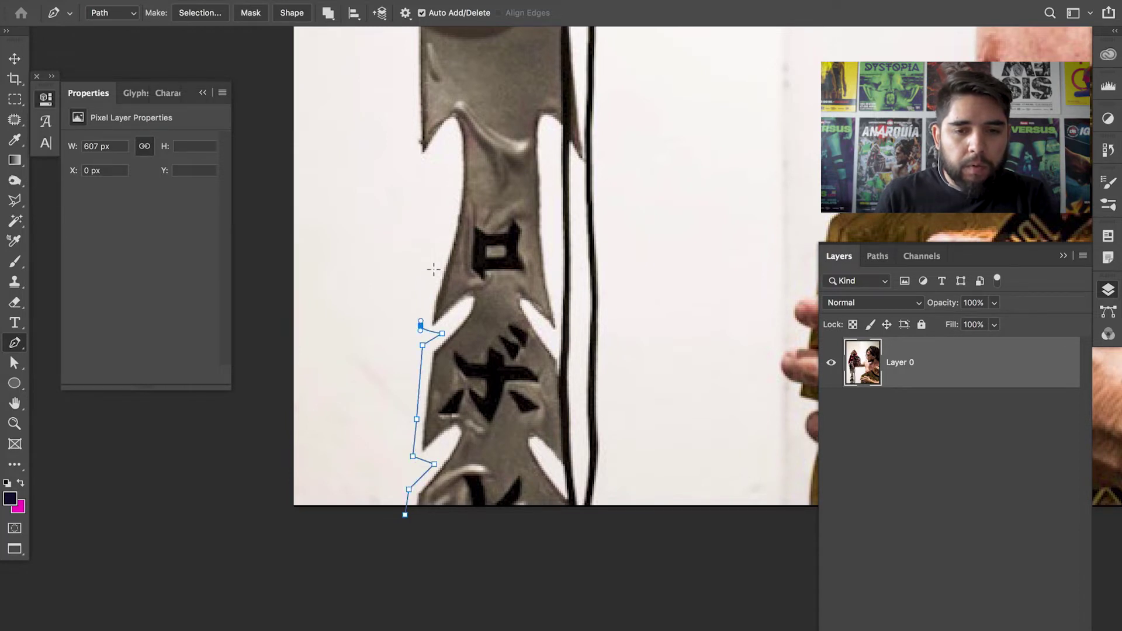
click(409, 142)
scroll(481, 302, up, 5)
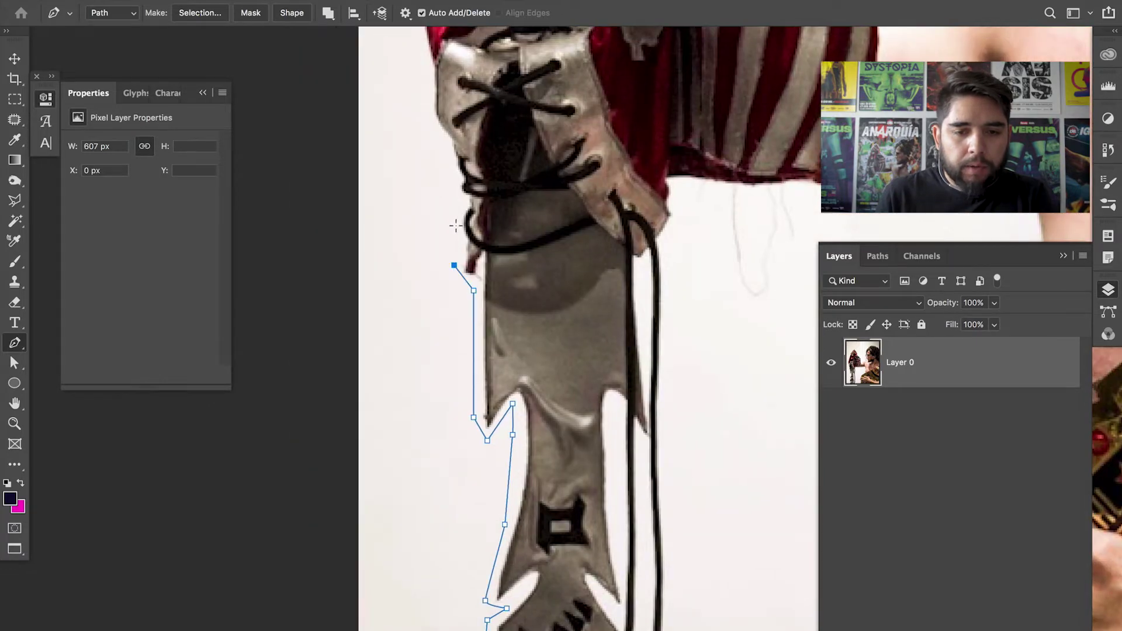
click(455, 225)
scroll(462, 318, up, 5)
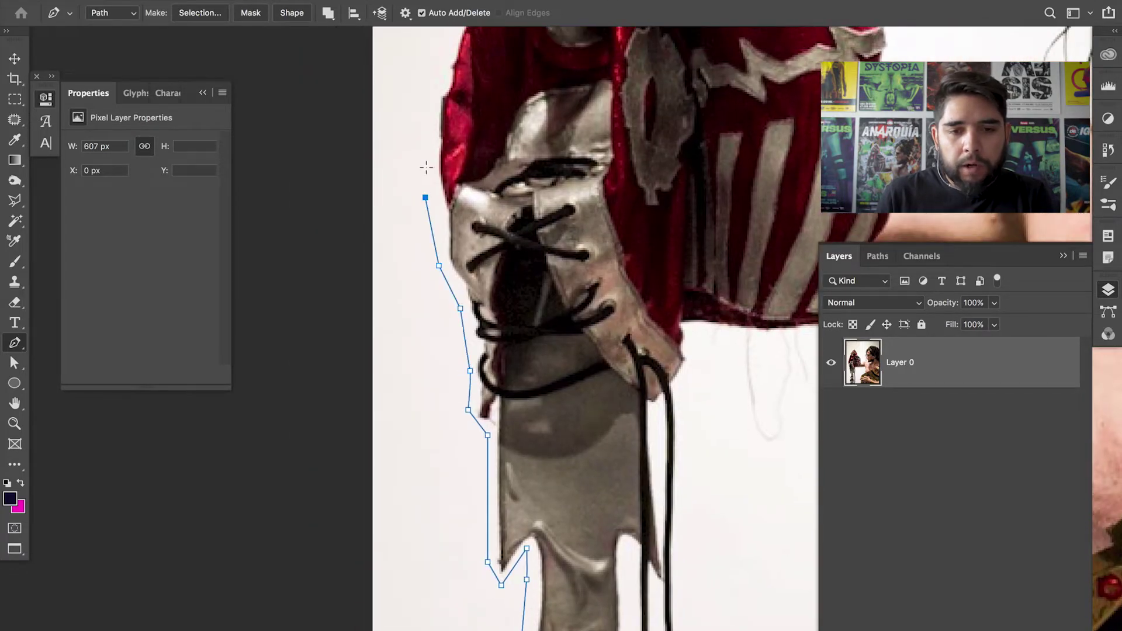
scroll(426, 171, up, 6)
click(430, 248)
scroll(455, 207, up, 7)
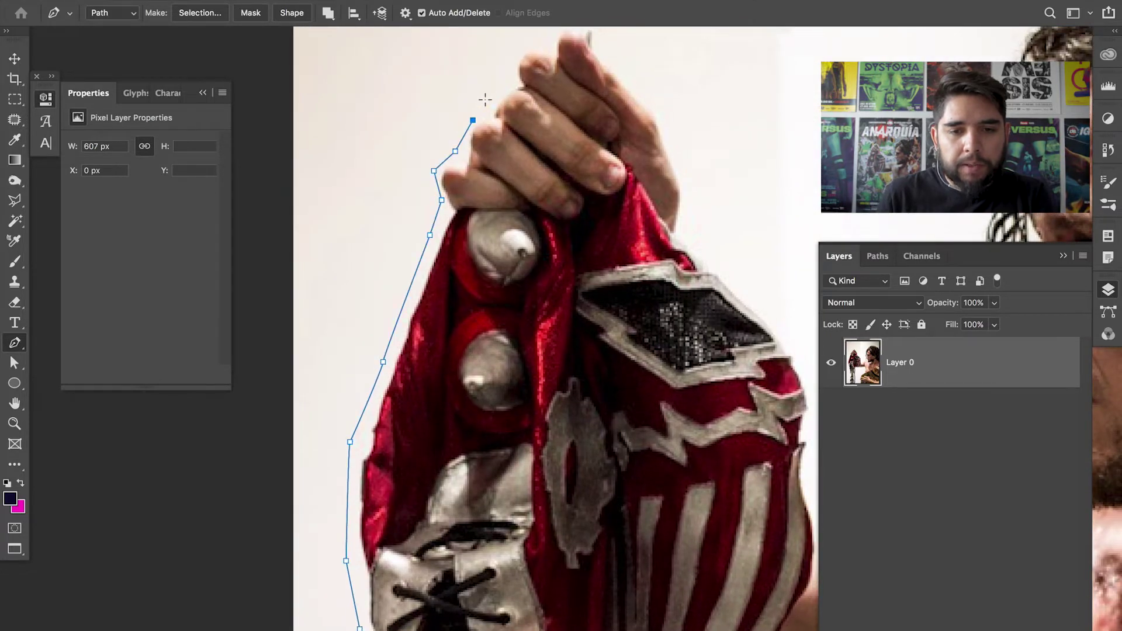
scroll(424, 202, up, 5)
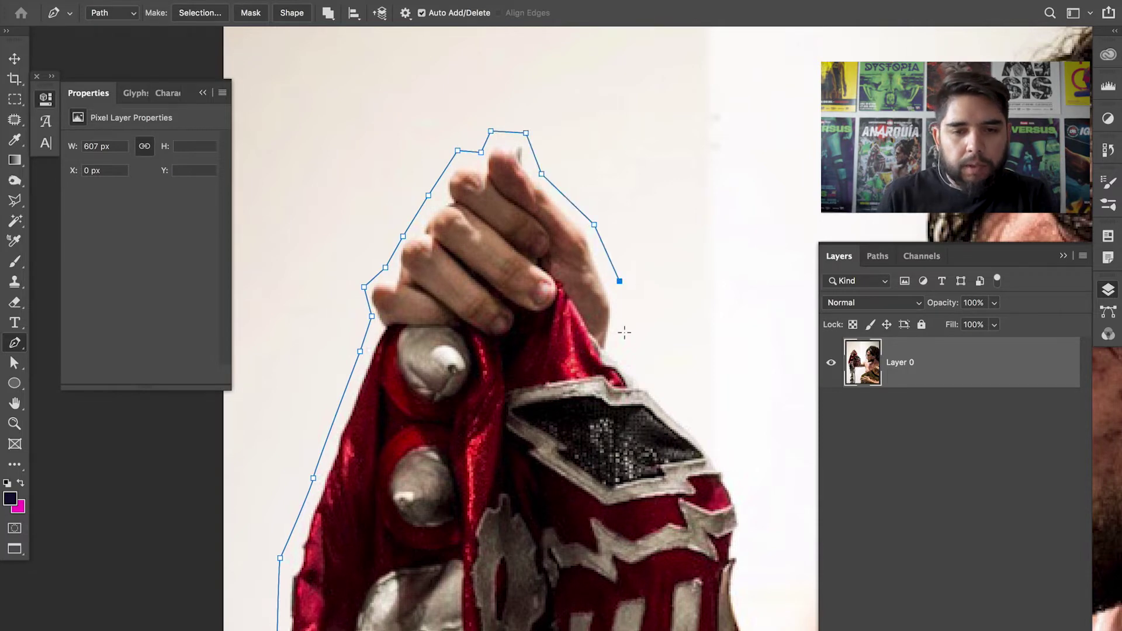
scroll(639, 382, down, 8)
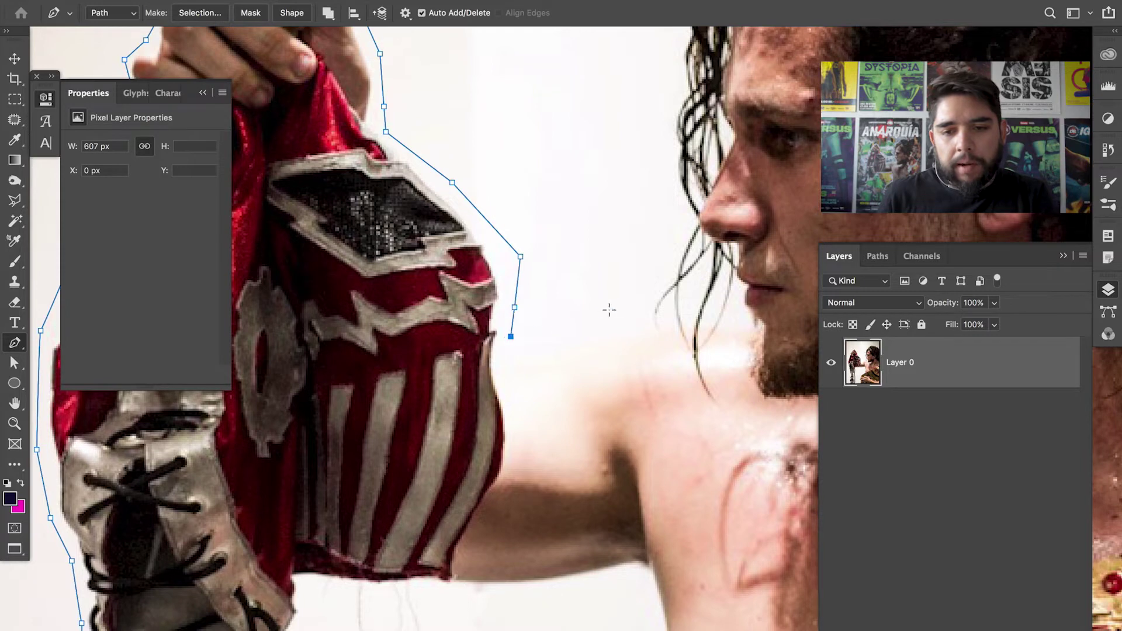
scroll(659, 162, up, 9)
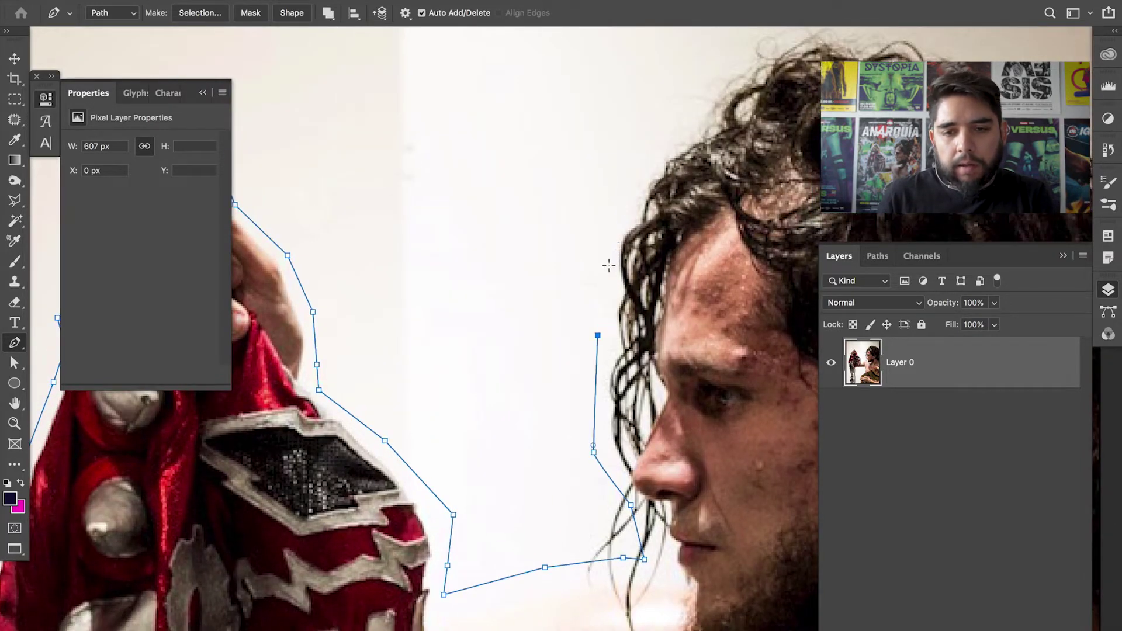
drag(685, 123, 534, 248)
click(616, 184)
- Continue the outline down the right side, beside the hand and up the belt to its top corner
scroll(544, 169, right, 6)
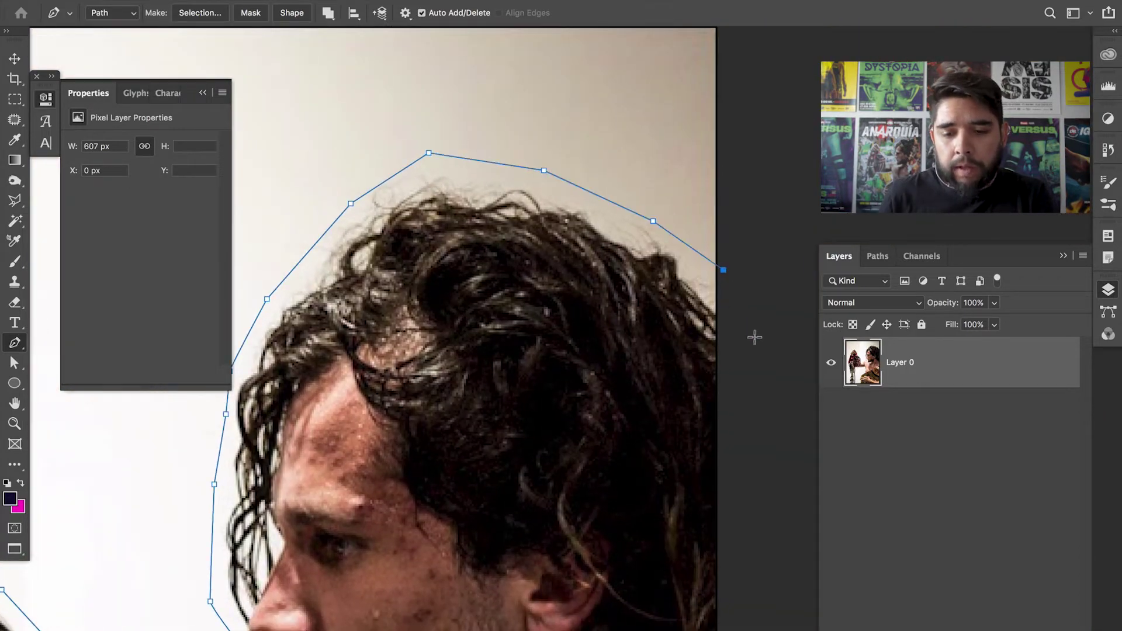
scroll(755, 337, down, 10)
click(697, 560)
scroll(763, 208, down, 10)
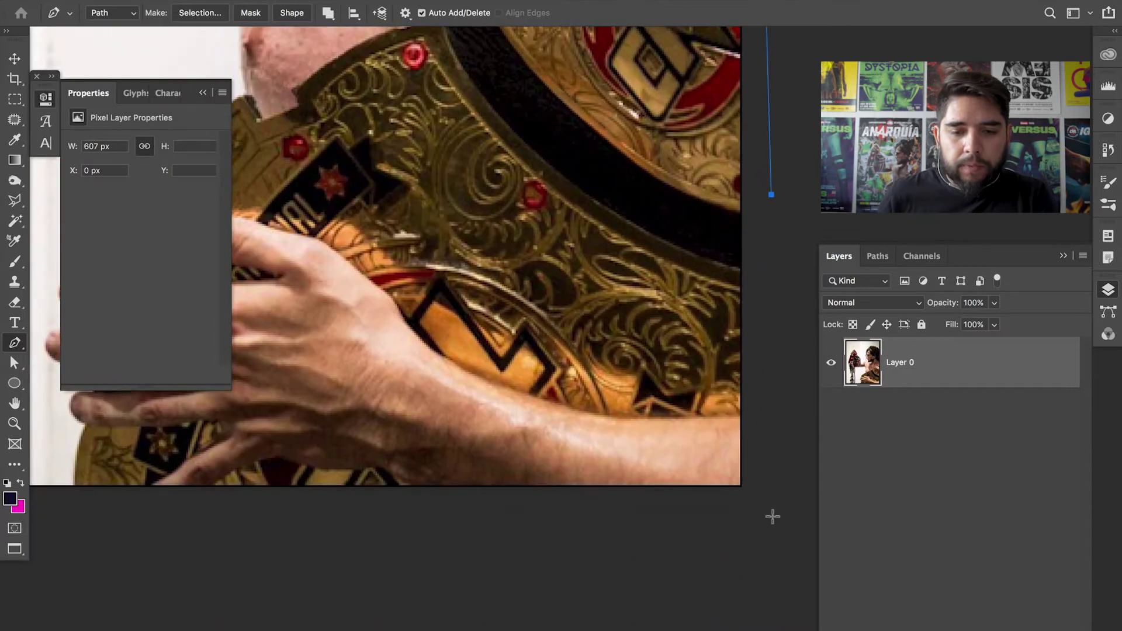
scroll(773, 516, left, 3)
scroll(817, 525, left, 5)
click(577, 479)
click(583, 417)
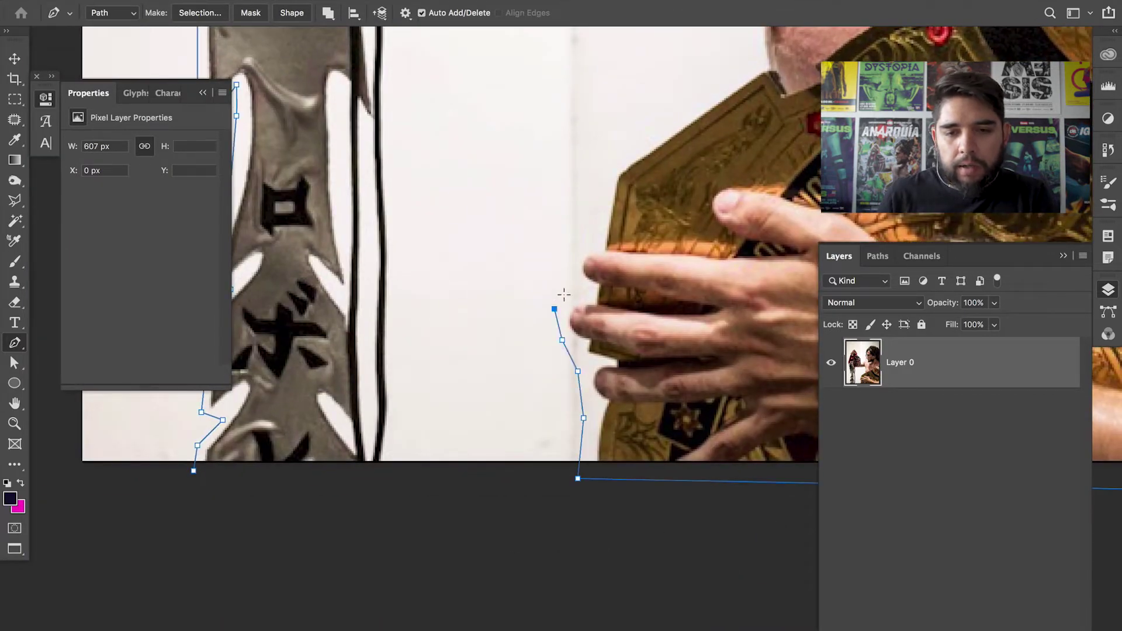
click(621, 140)
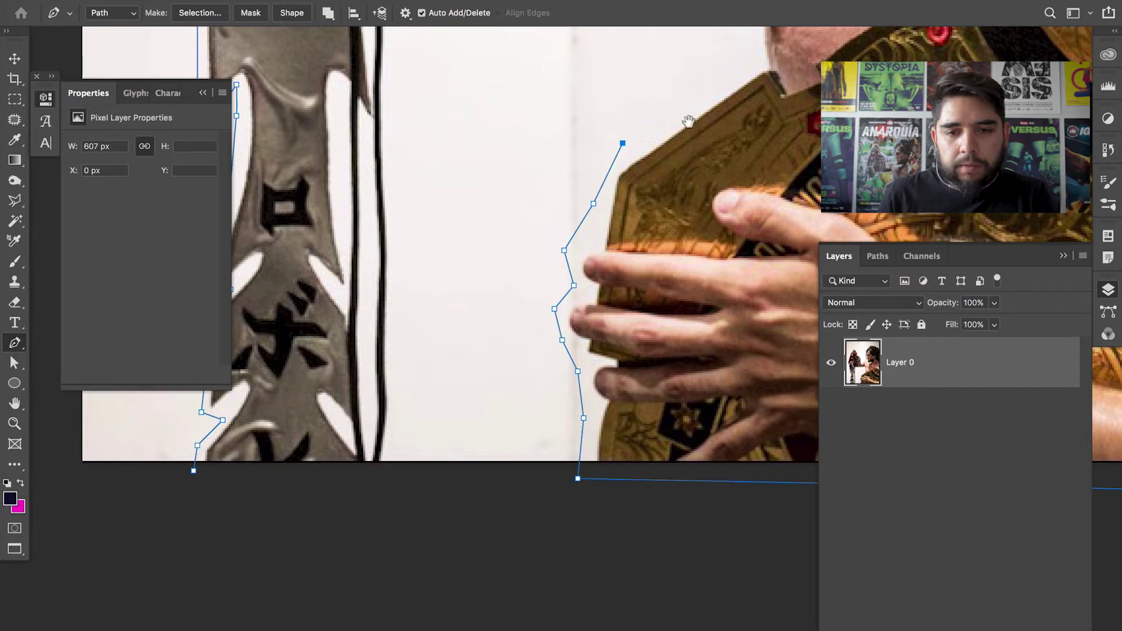
scroll(696, 108, up, 5)
scroll(696, 108, right, 5)
click(612, 218)
drag(613, 218, 622, 385)
click(613, 280)
click(597, 214)
- Trace down the sword's edge to the image bottom and close the path at its start point
click(315, 226)
click(252, 306)
drag(273, 393, 481, 215)
click(435, 278)
click(447, 450)
click(440, 540)
click(412, 629)
click(228, 606)
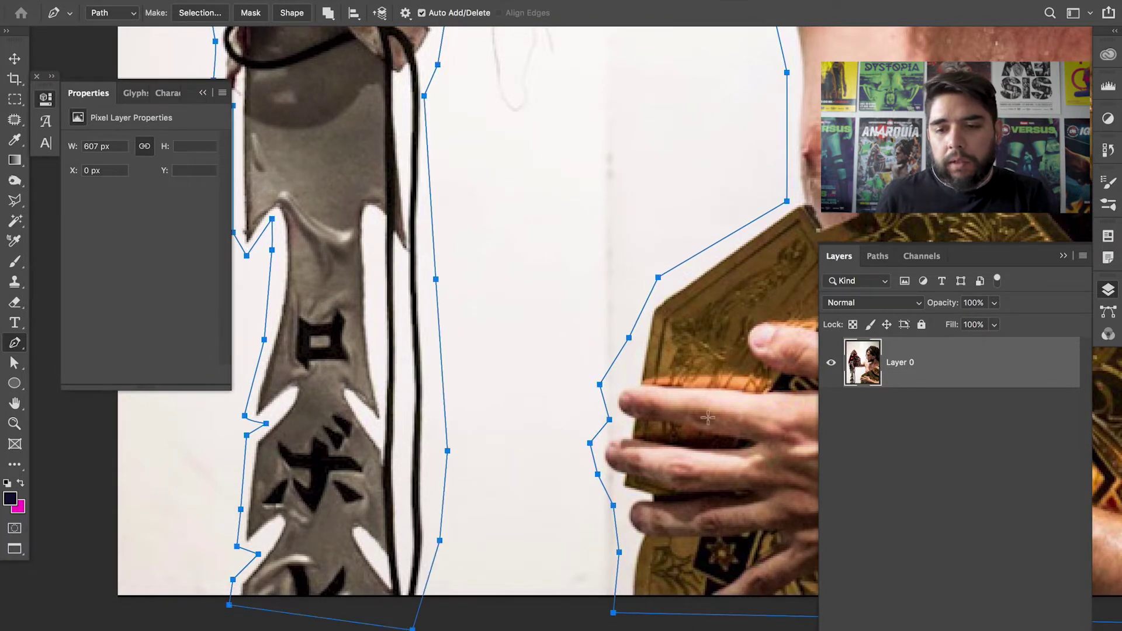
click(923, 261)
click(878, 256)
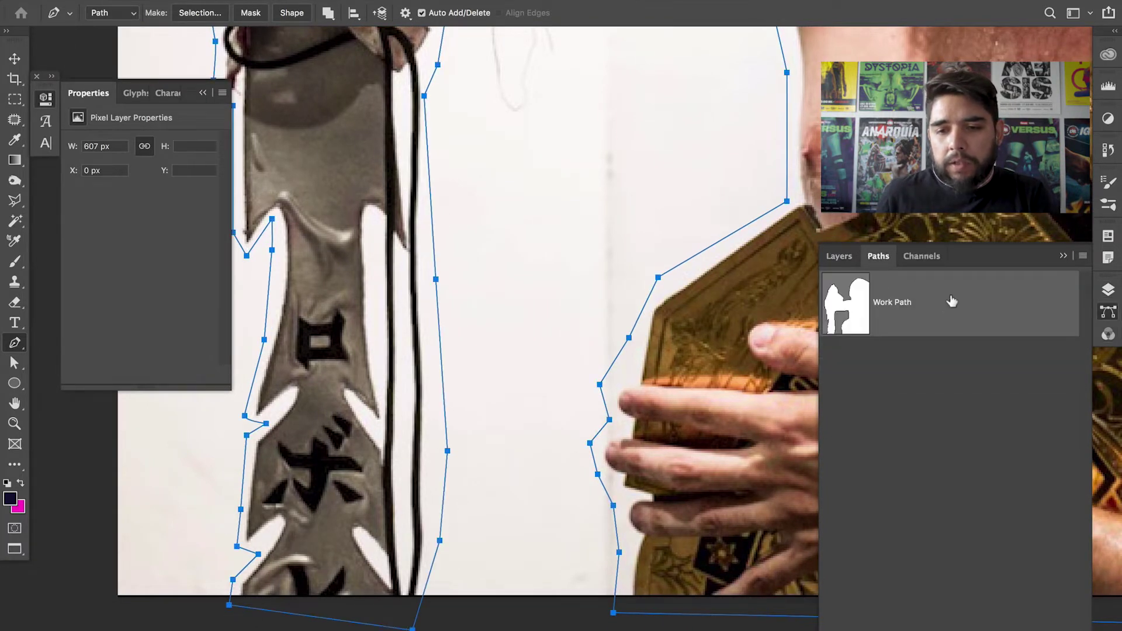
- Turn the Work Path into a selection with feather 0 and mask Layer 0 with it
right_click(967, 304)
click(927, 340)
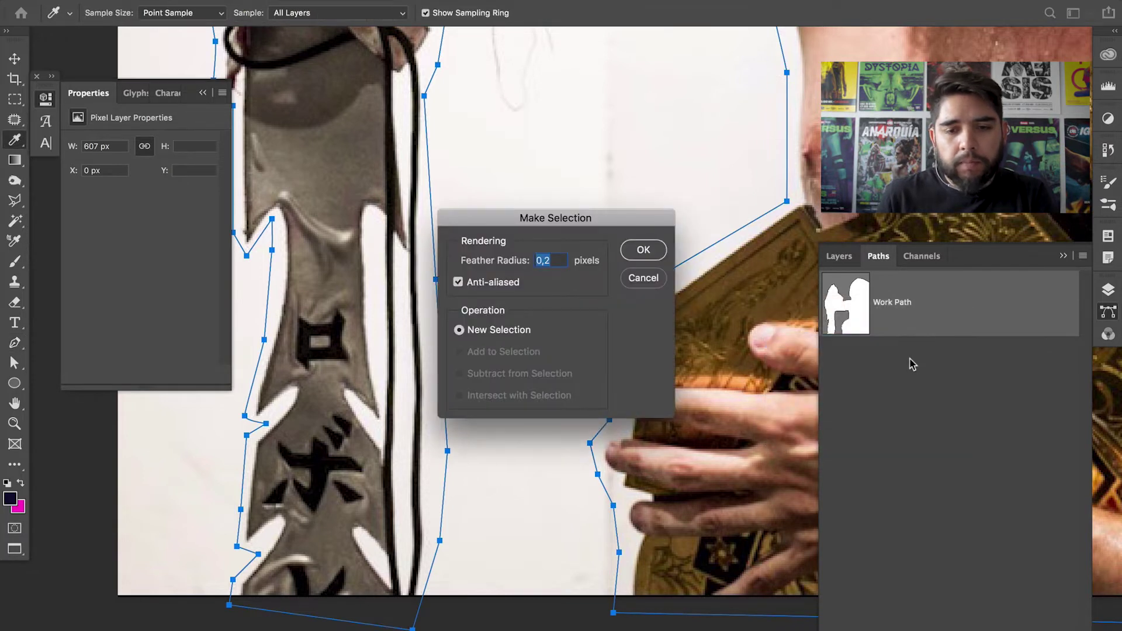
drag(498, 262, 444, 270)
click(643, 250)
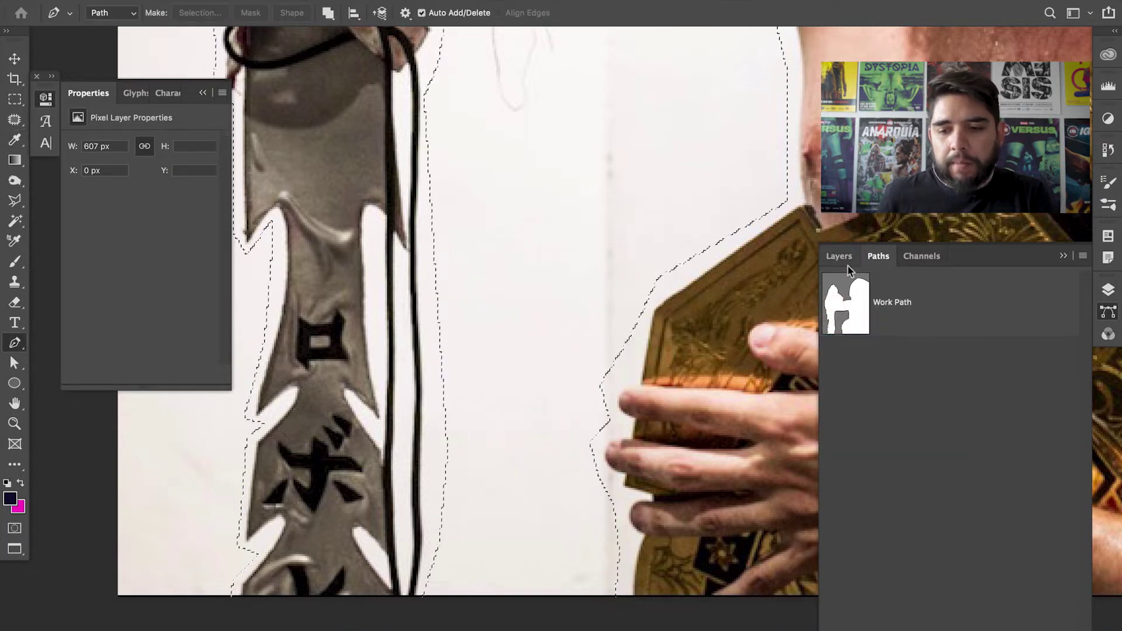
click(840, 257)
click(931, 630)
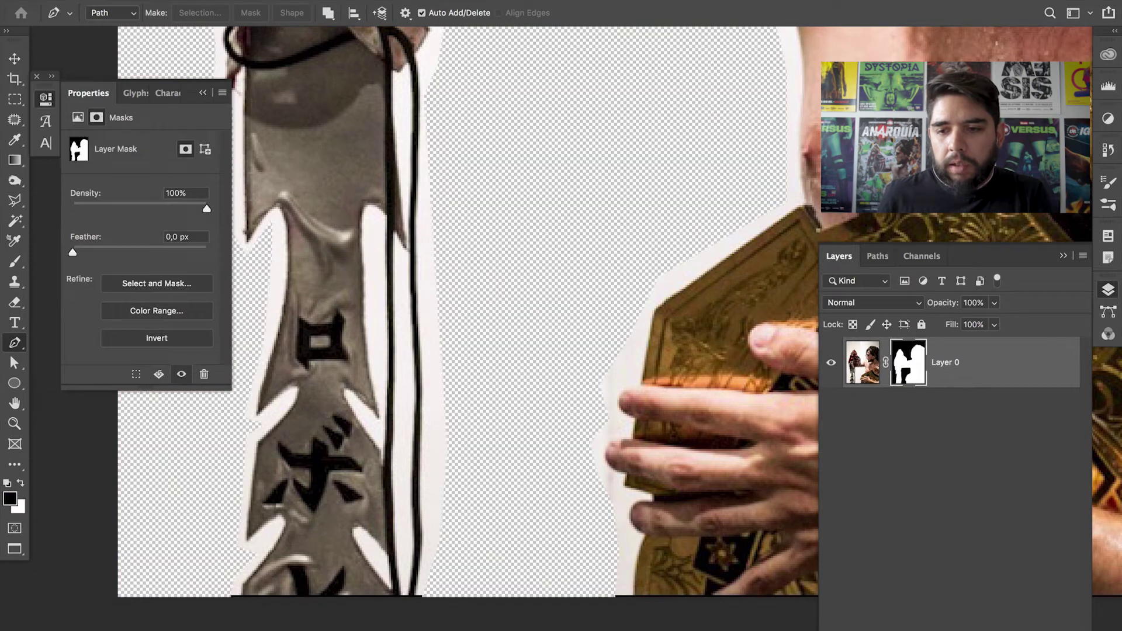
- Add a dark navy Solid Color fill layer below Layer 0 and zoom out on the cut-out
click(953, 629)
click(1020, 363)
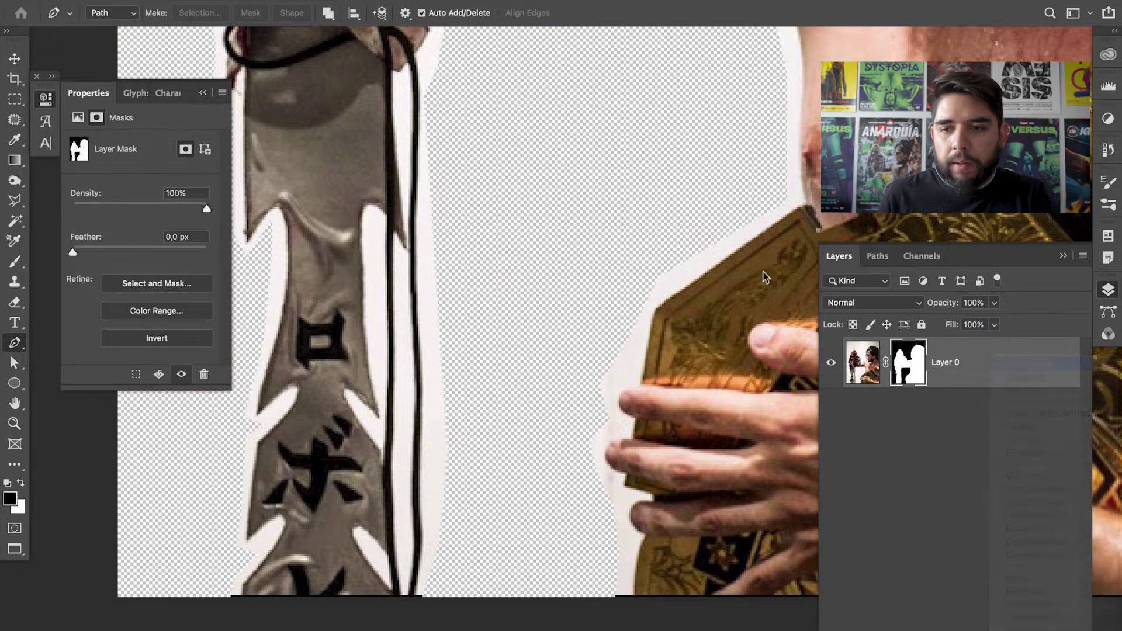
key(Return)
drag(1020, 369, 1014, 498)
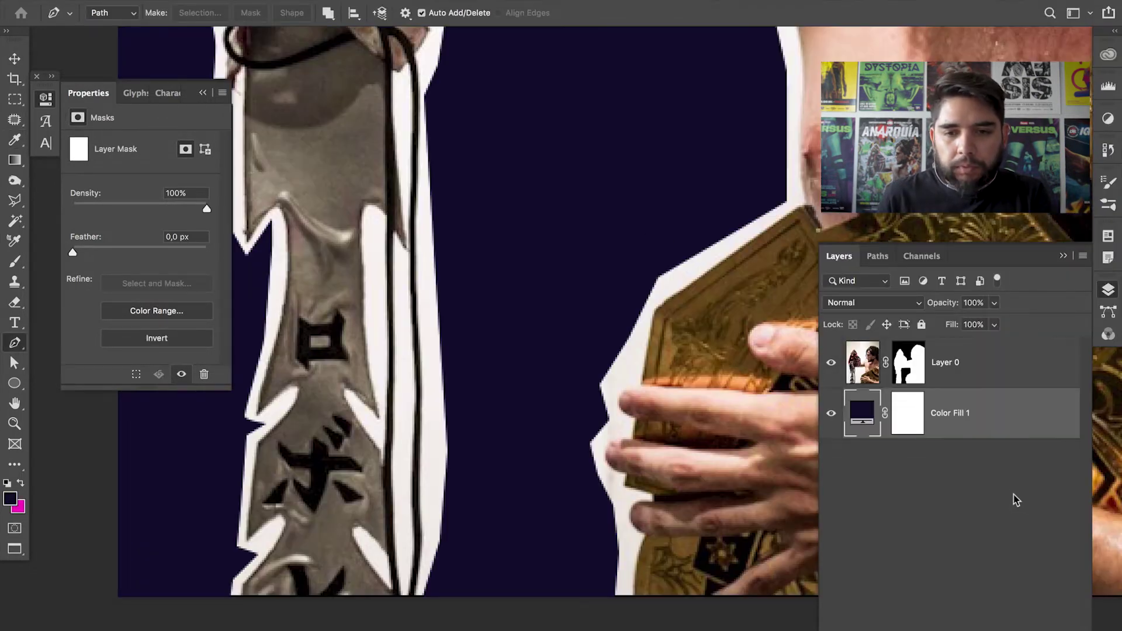
key(z)
alt+click(592, 351)
alt+click(592, 352)
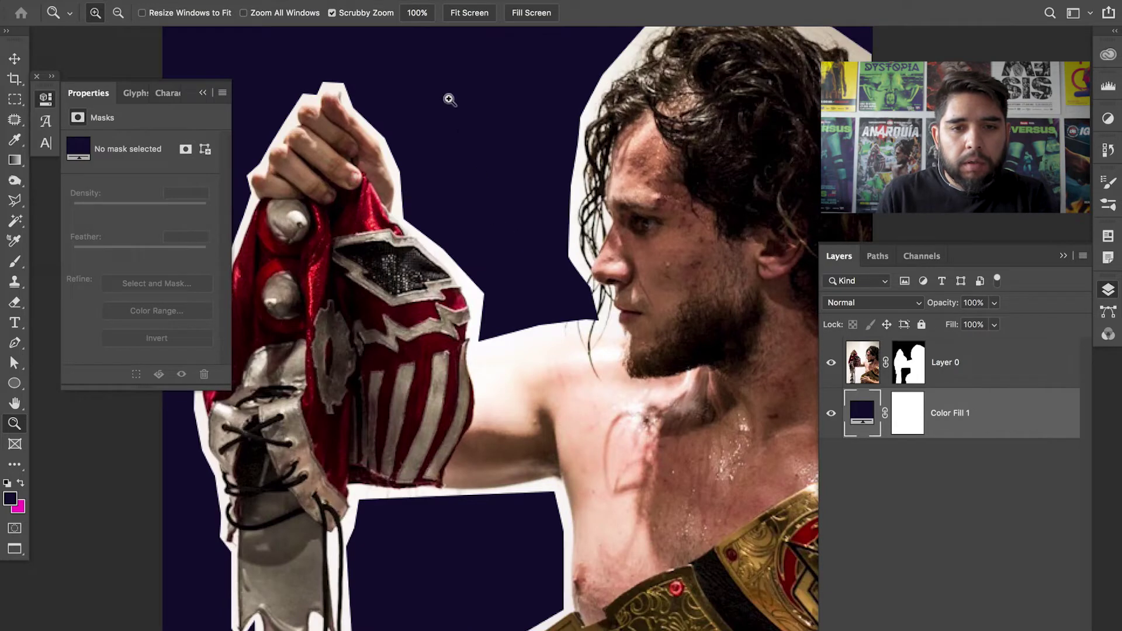
click(374, 0)
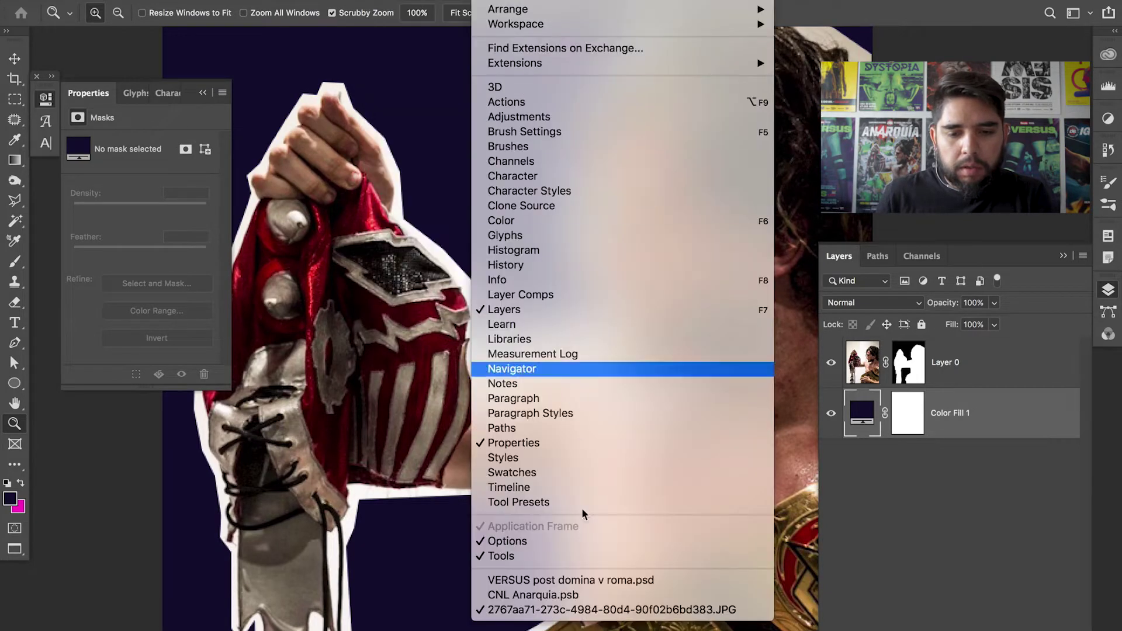
- Switch to CNL Anarquia.psb, zoom out, and turn on Layer 17 to darken the poster's top
click(590, 594)
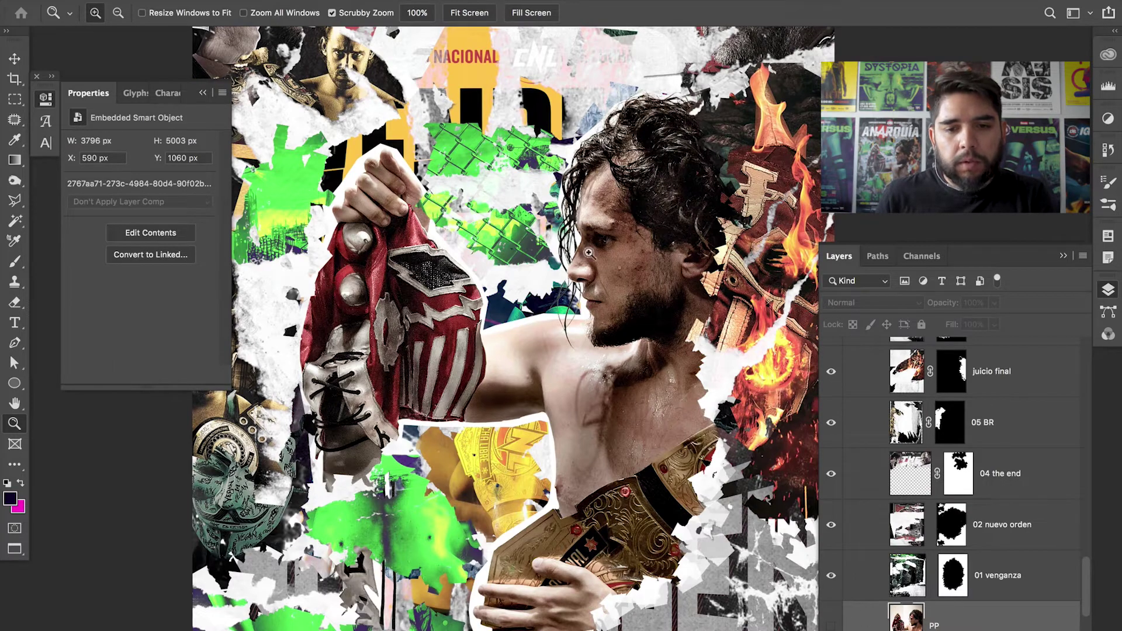
alt+click(619, 319)
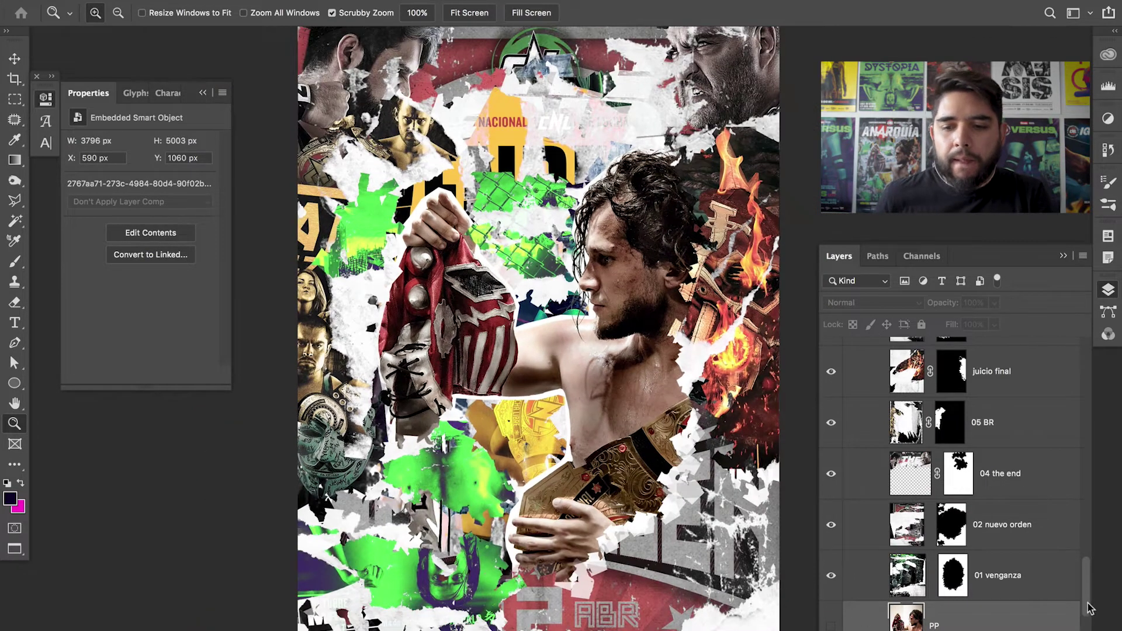
scroll(1088, 608, up, 10)
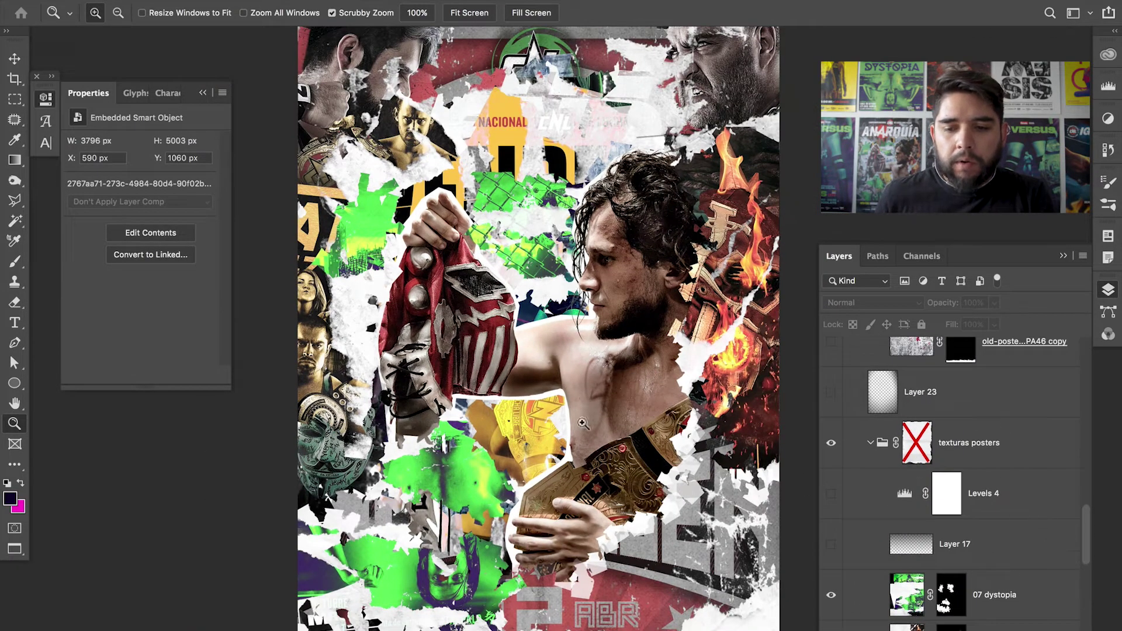
scroll(609, 431, down, 2)
scroll(755, 517, down, 2)
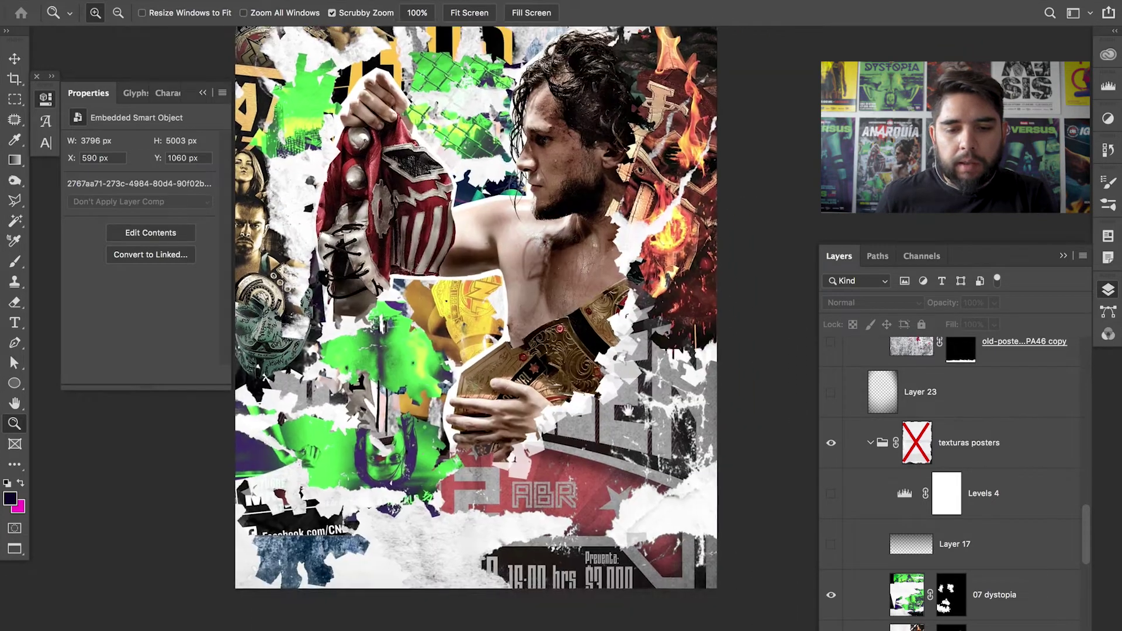
click(831, 544)
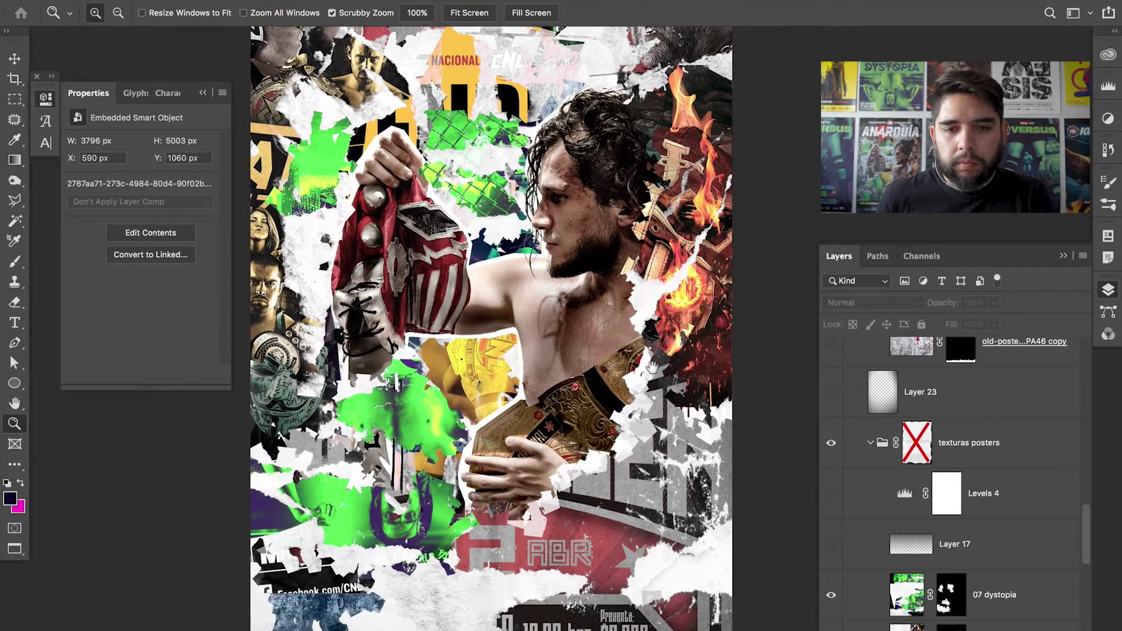
scroll(794, 505, up, 5)
click(832, 547)
- Toggle Levels 4 on and off to compare the top lettering, leaving it on
scroll(687, 395, right, 2)
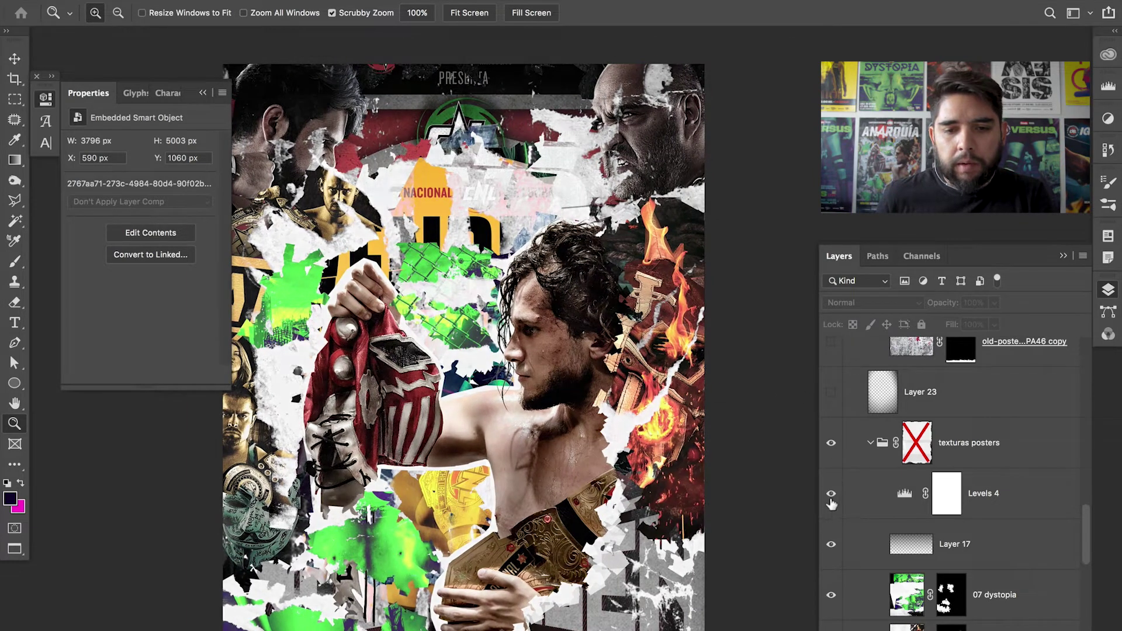
click(831, 495)
click(831, 494)
click(831, 494)
click(564, 294)
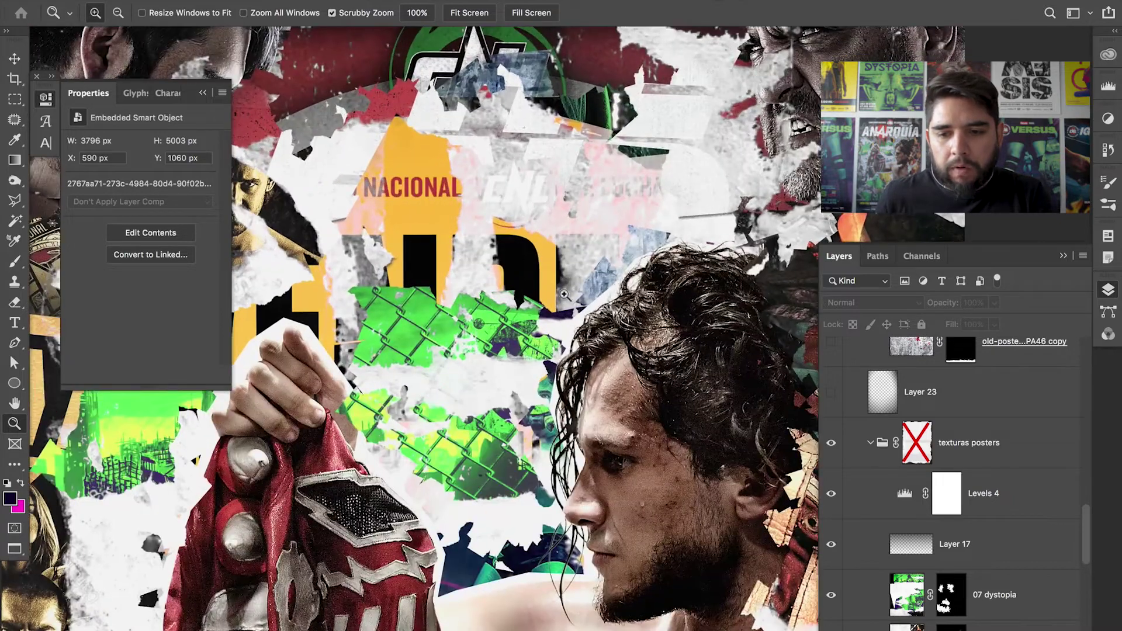
click(831, 494)
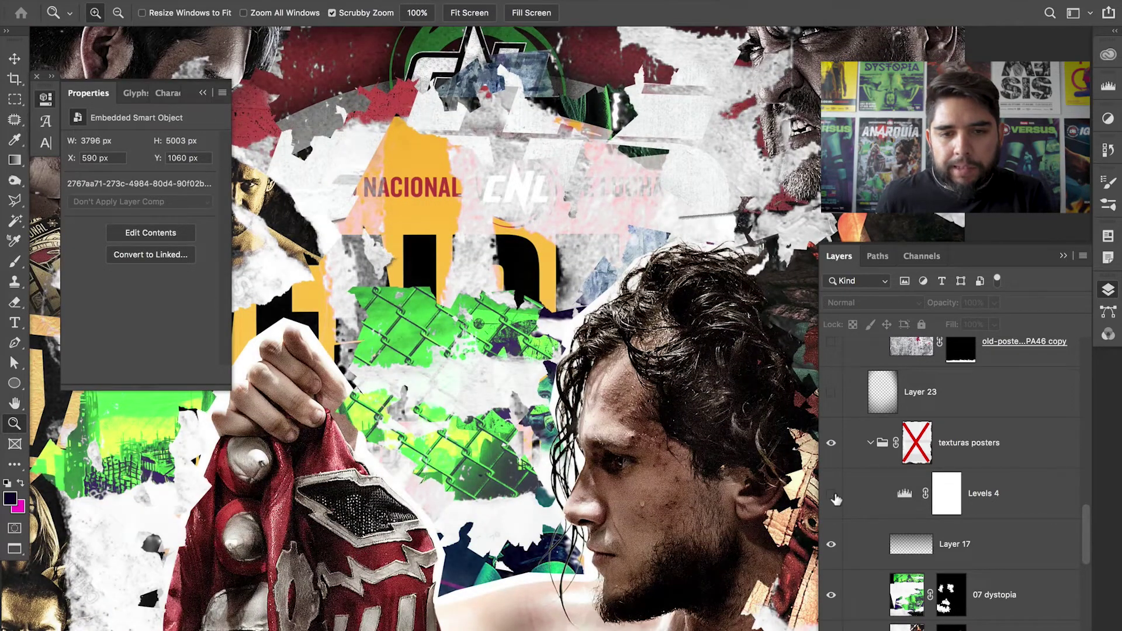
click(831, 495)
click(831, 494)
click(831, 495)
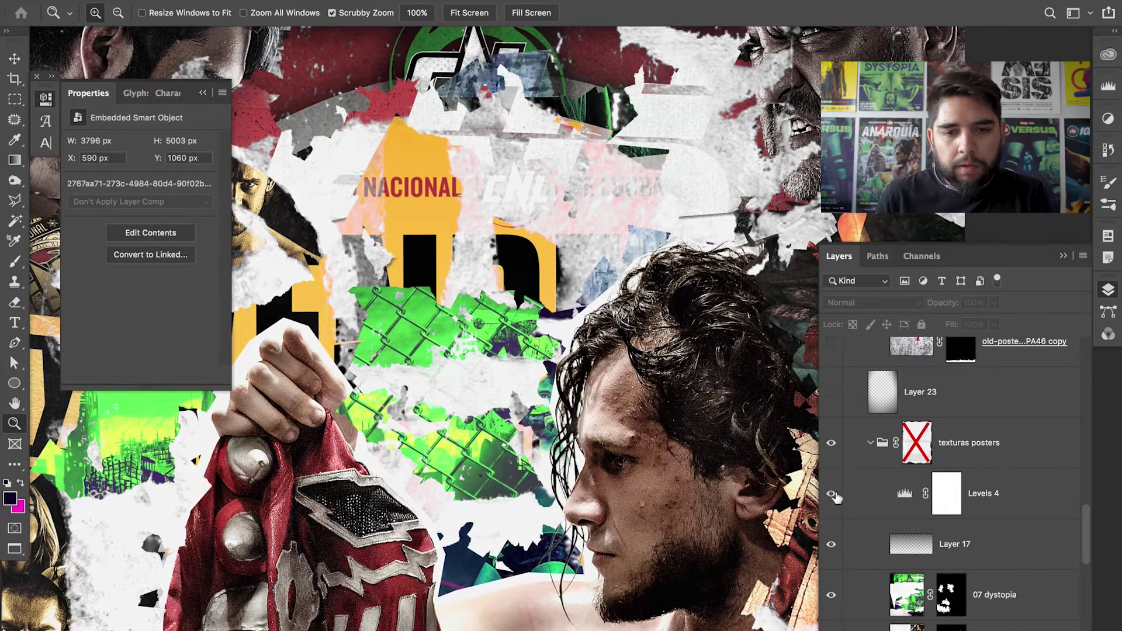
click(831, 494)
- Compare Levels 4 on the cNL logo, keep it on, zoom out and hide all panels
key(super+plus)
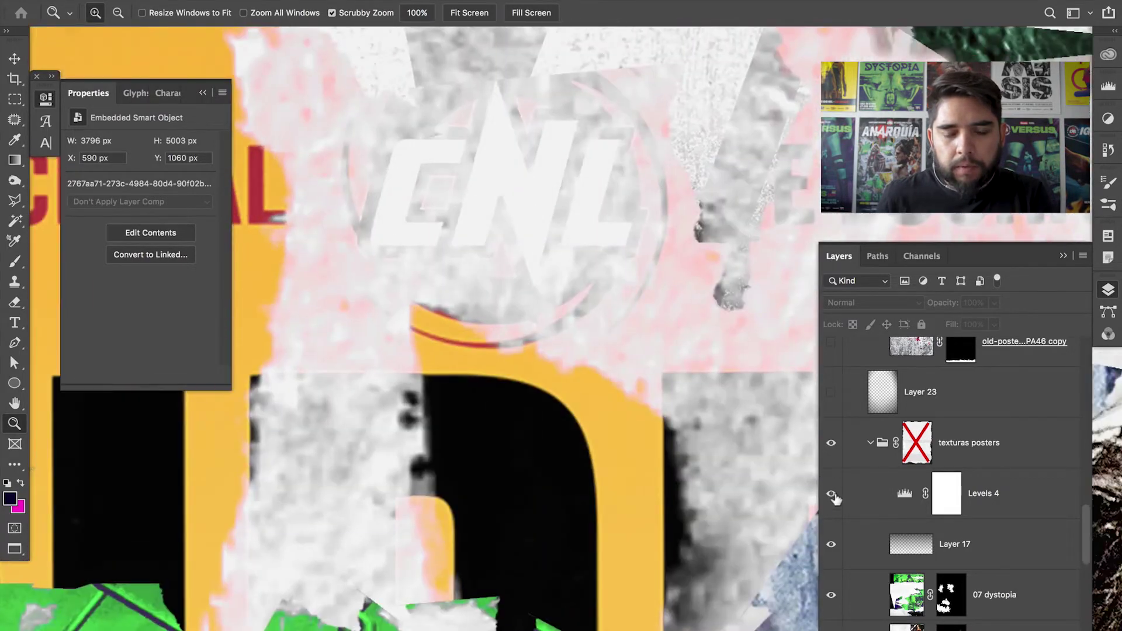
click(831, 494)
click(831, 494)
click(831, 494)
click(831, 495)
drag(682, 347, 612, 369)
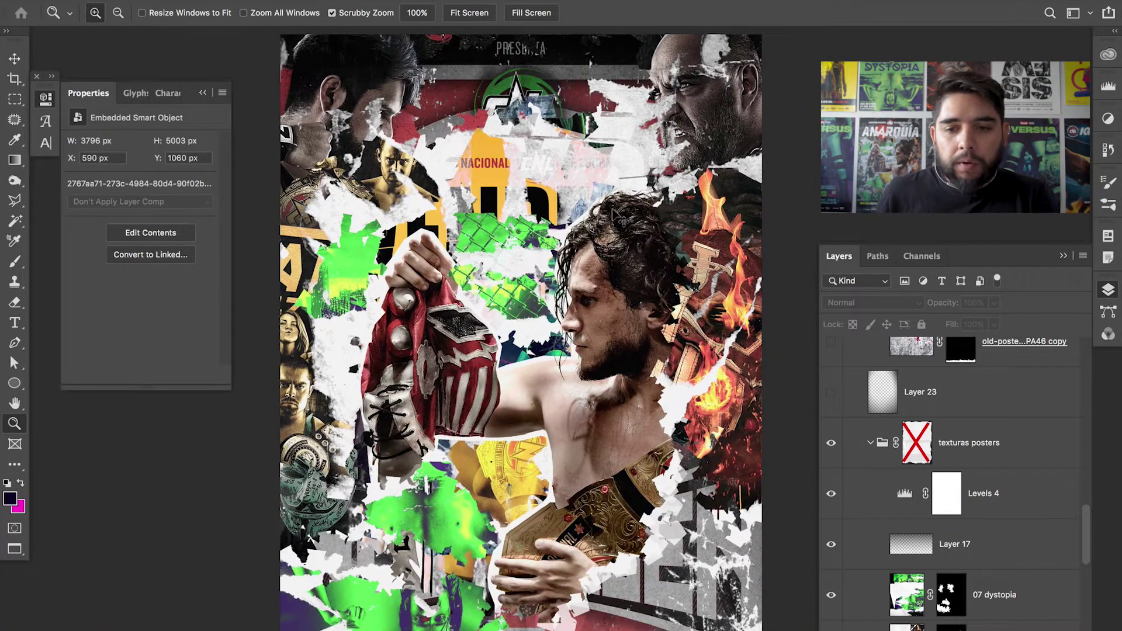
key(super+minus)
key(Tab)
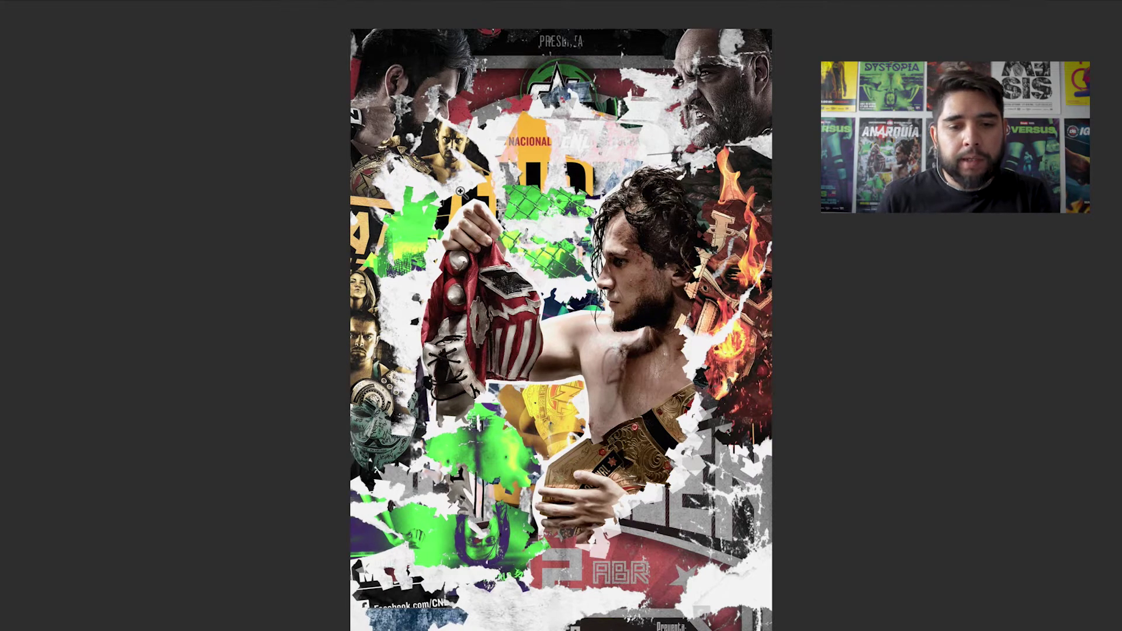
drag(400, 430, 418, 430)
drag(690, 450, 479, 491)
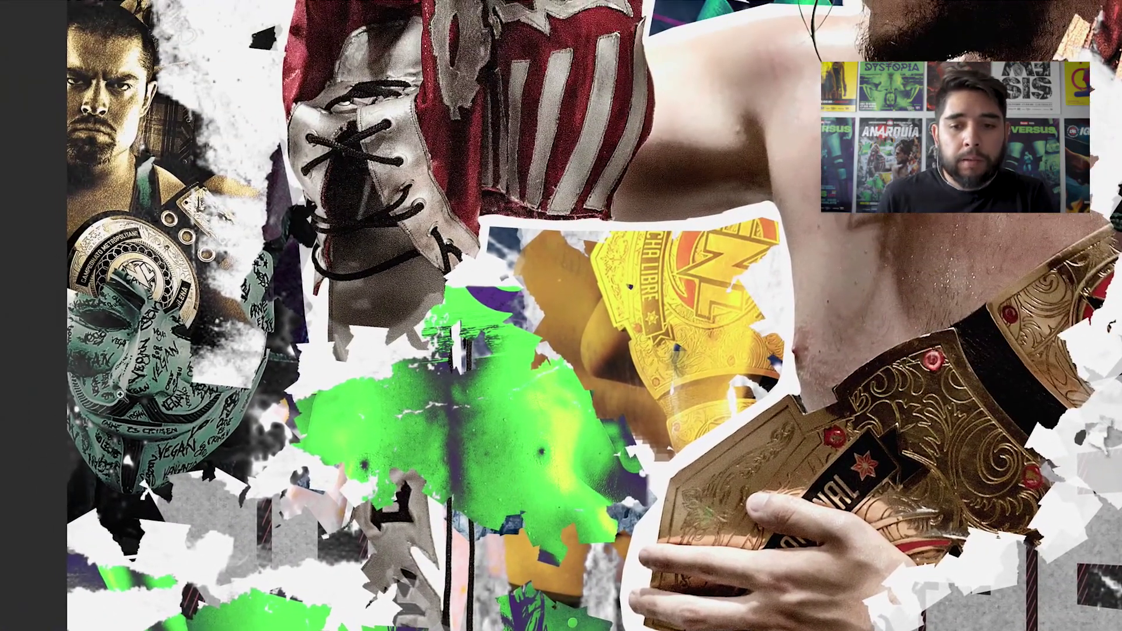
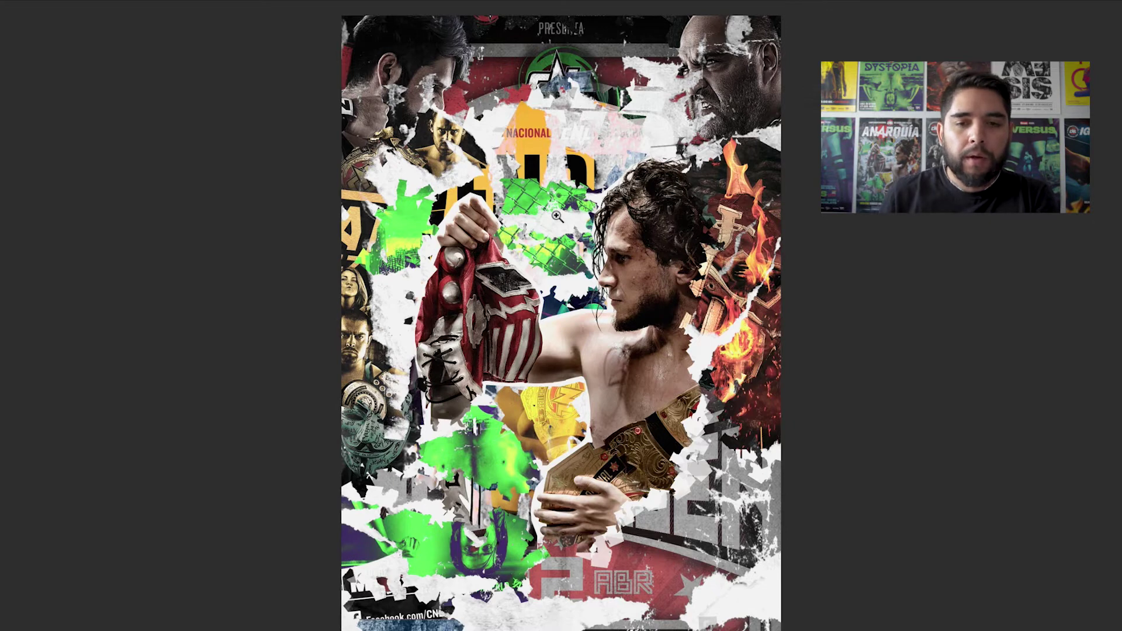
- Restore the hidden panels and toolbars around the finished collage
key(Tab)
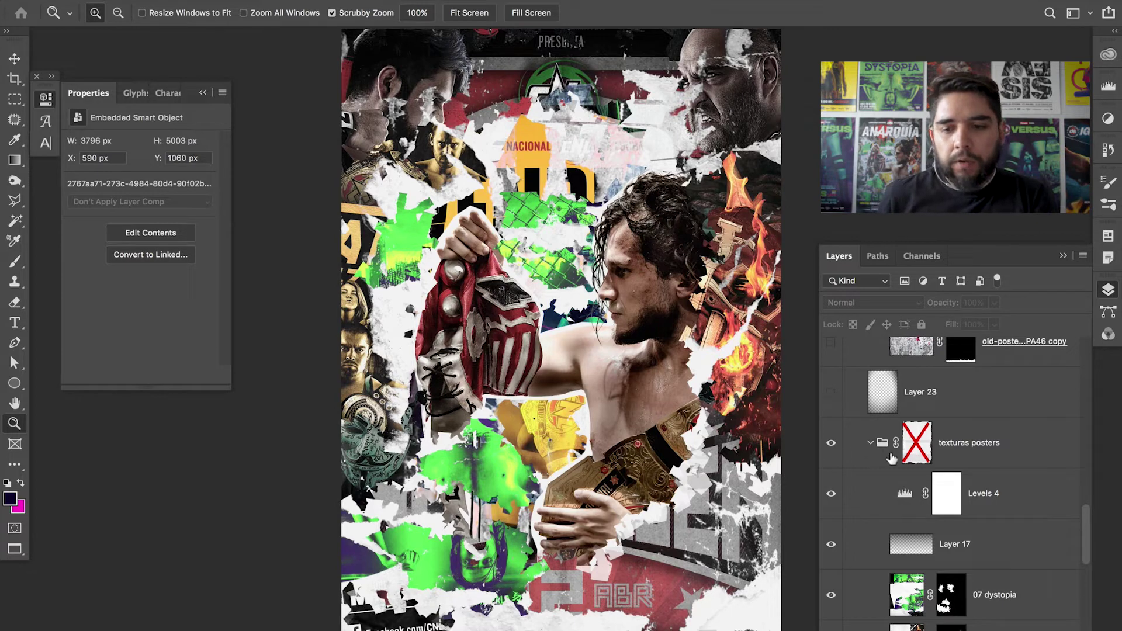
- Re-enable the texturas posters group mask, toggle it to compare, and view the mask alone
shift+click(919, 444)
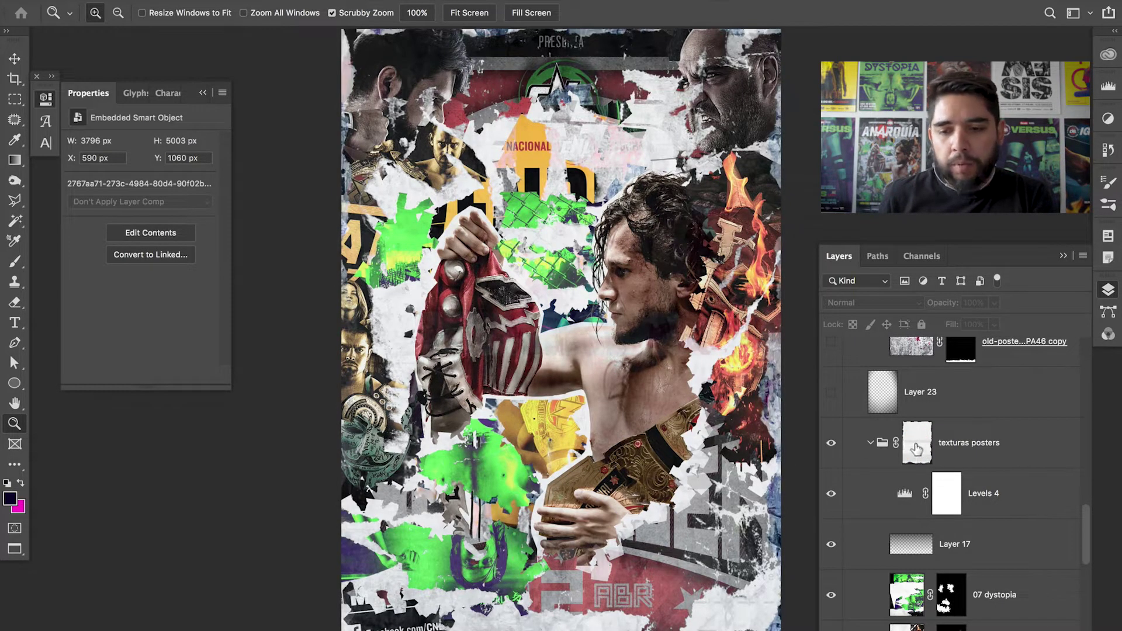
shift+click(917, 448)
shift+click(917, 448)
shift+click(918, 448)
shift+click(918, 447)
shift+click(918, 449)
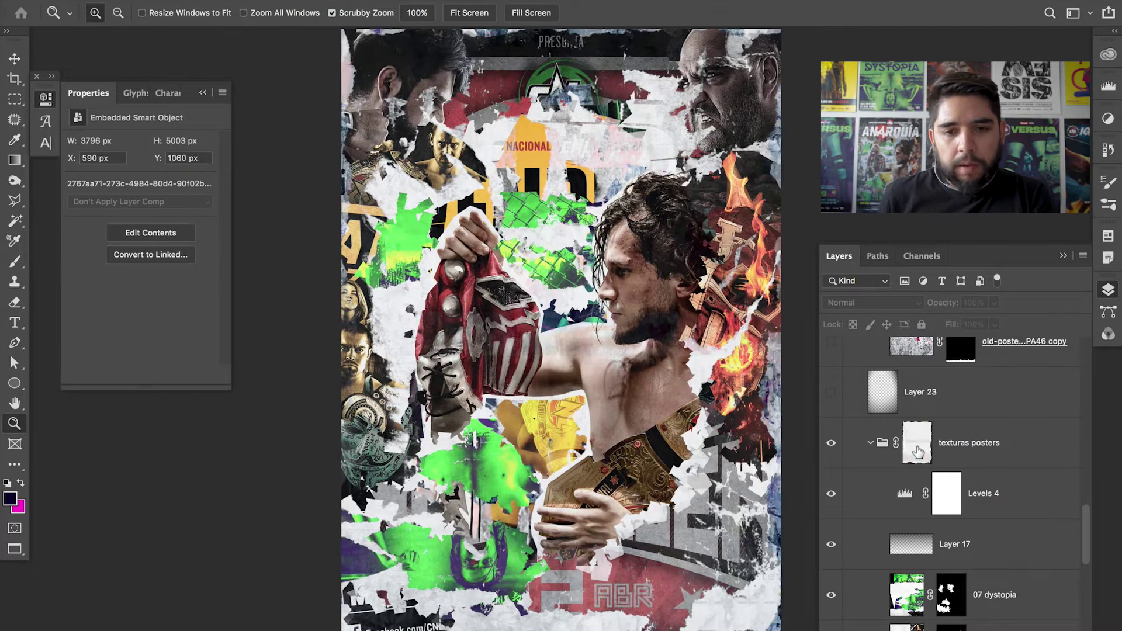
alt+click(919, 451)
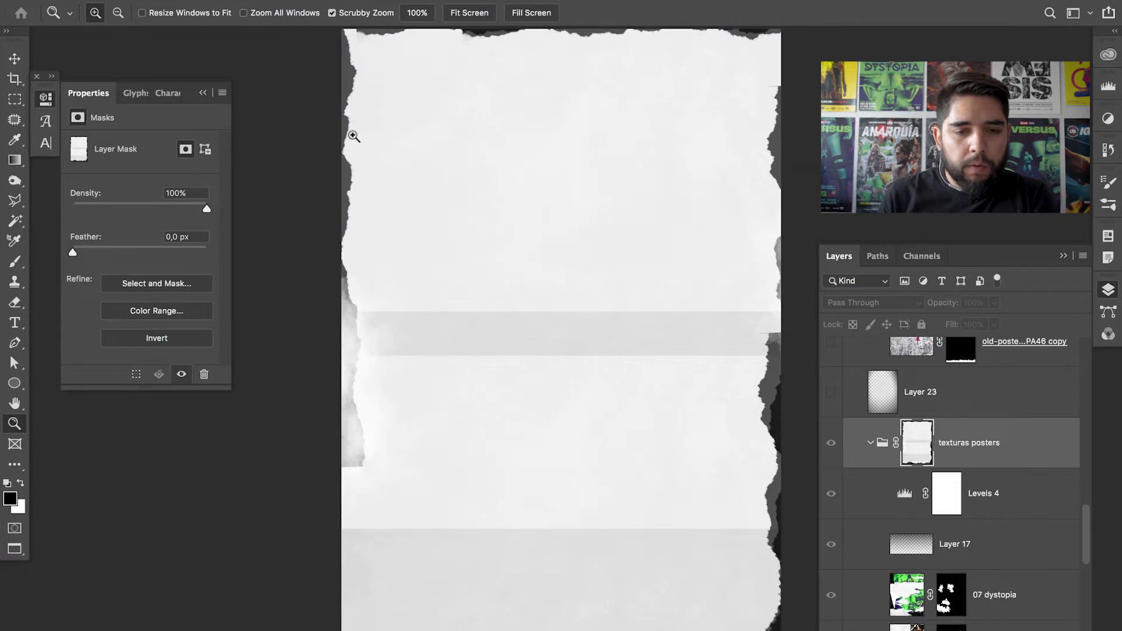
- Inspect the torn edges of the texturas posters mask up close
click(354, 136)
scroll(363, 245, down, 10)
scroll(351, 410, down, 5)
scroll(362, 497, right, 8)
scroll(701, 503, up, 5)
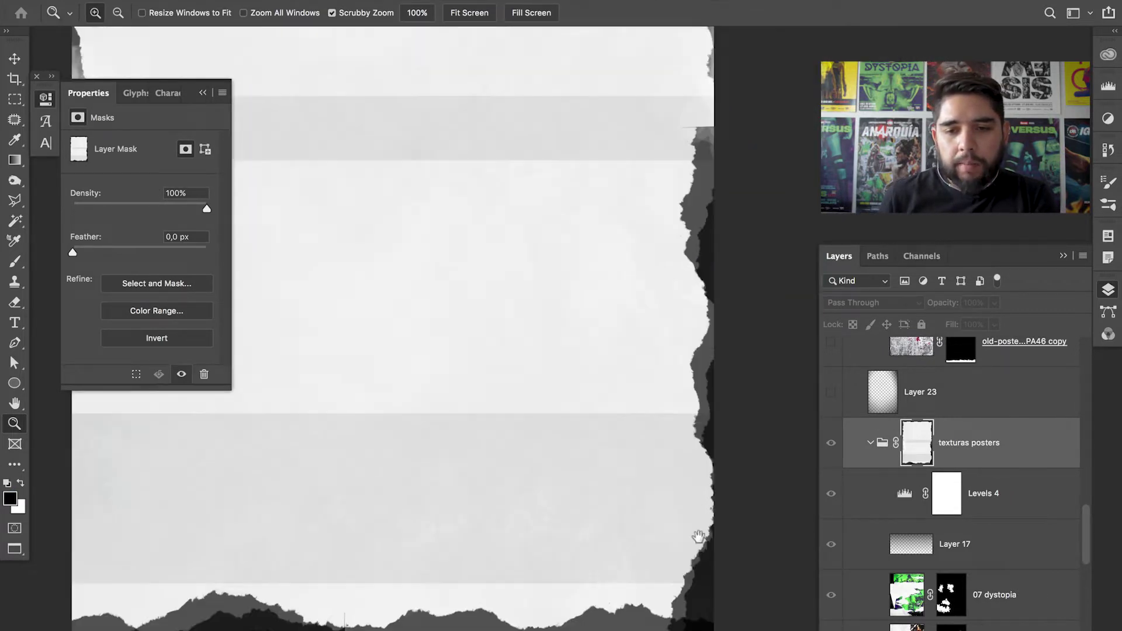
scroll(698, 409, down, 4)
scroll(713, 263, up, 6)
scroll(742, 216, left, 5)
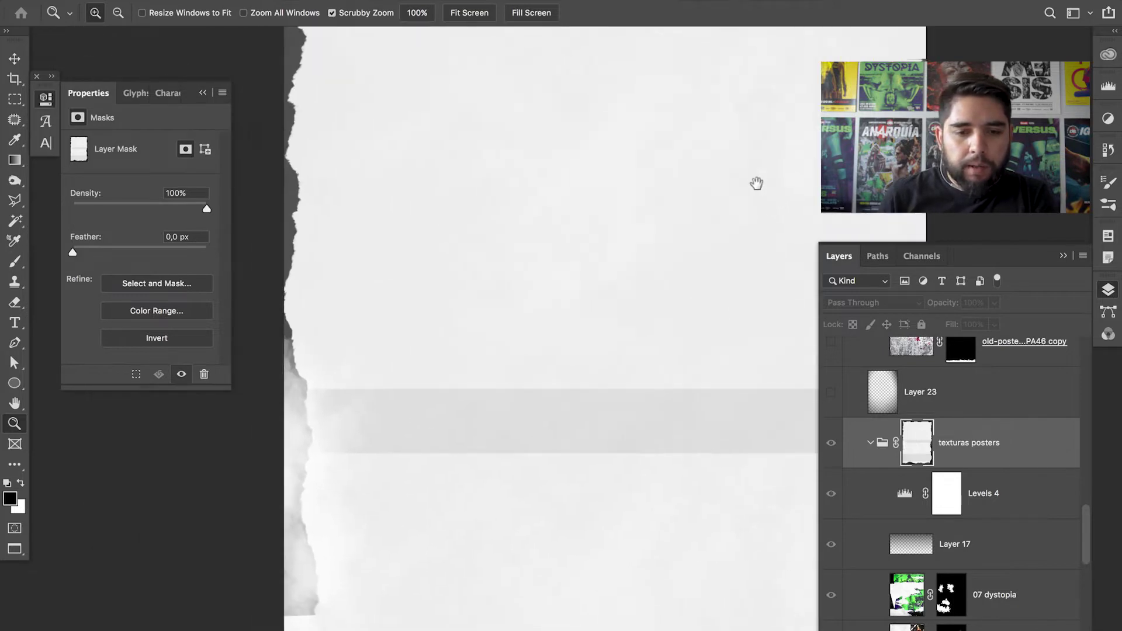
scroll(672, 245, down, 2)
scroll(614, 296, right, 10)
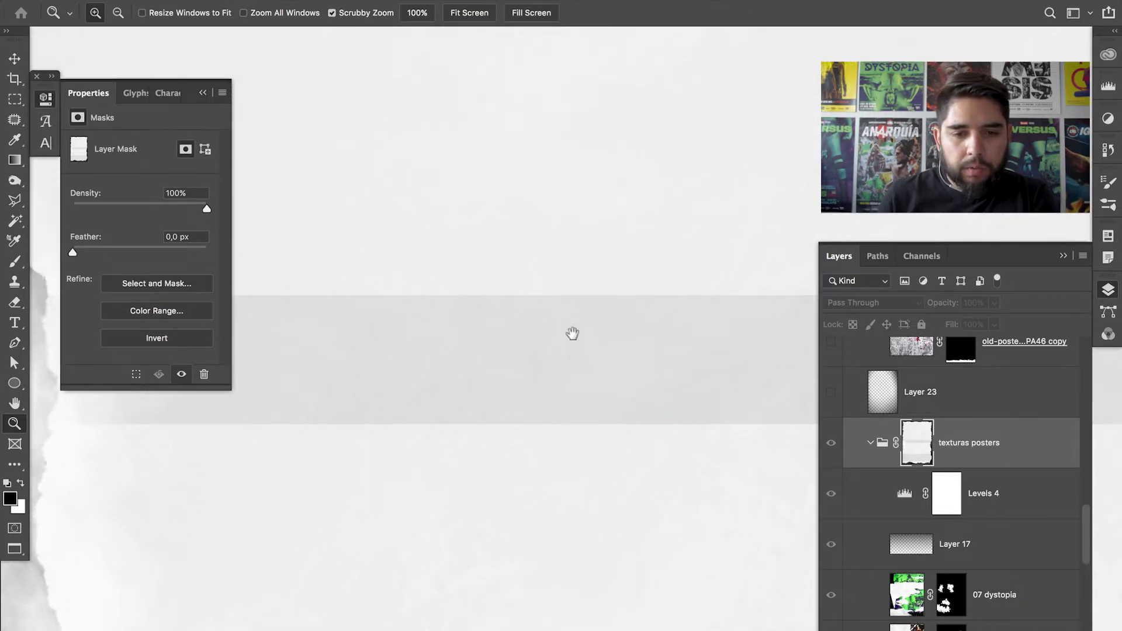
scroll(596, 315, left, 10)
scroll(526, 327, right, 8)
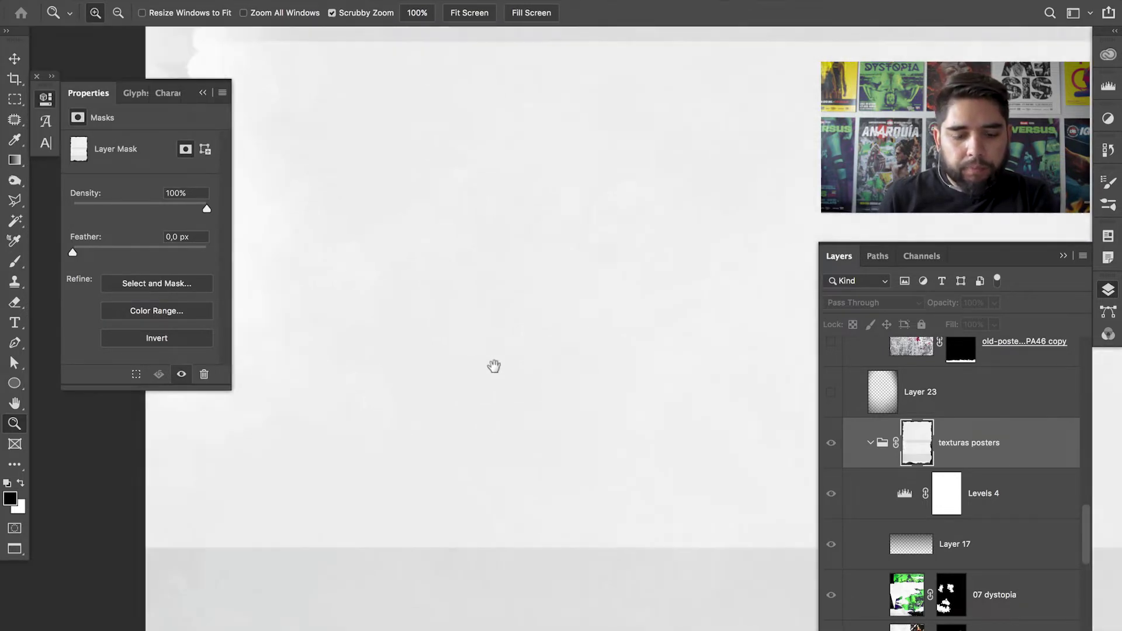
scroll(555, 433, up, 5)
alt+click(619, 402)
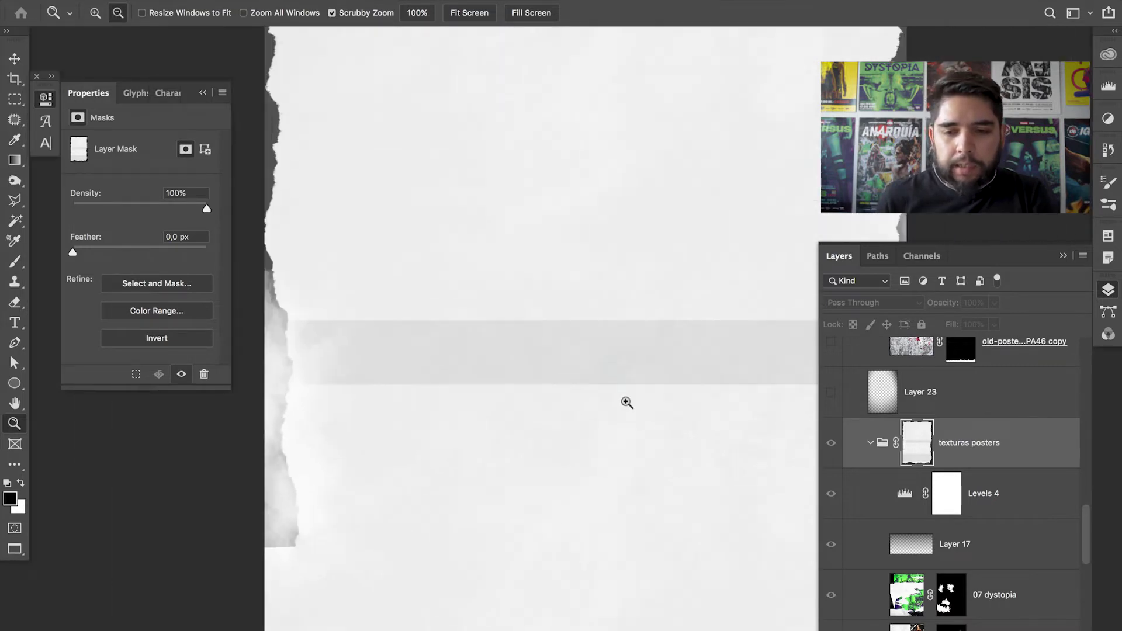
click(563, 363)
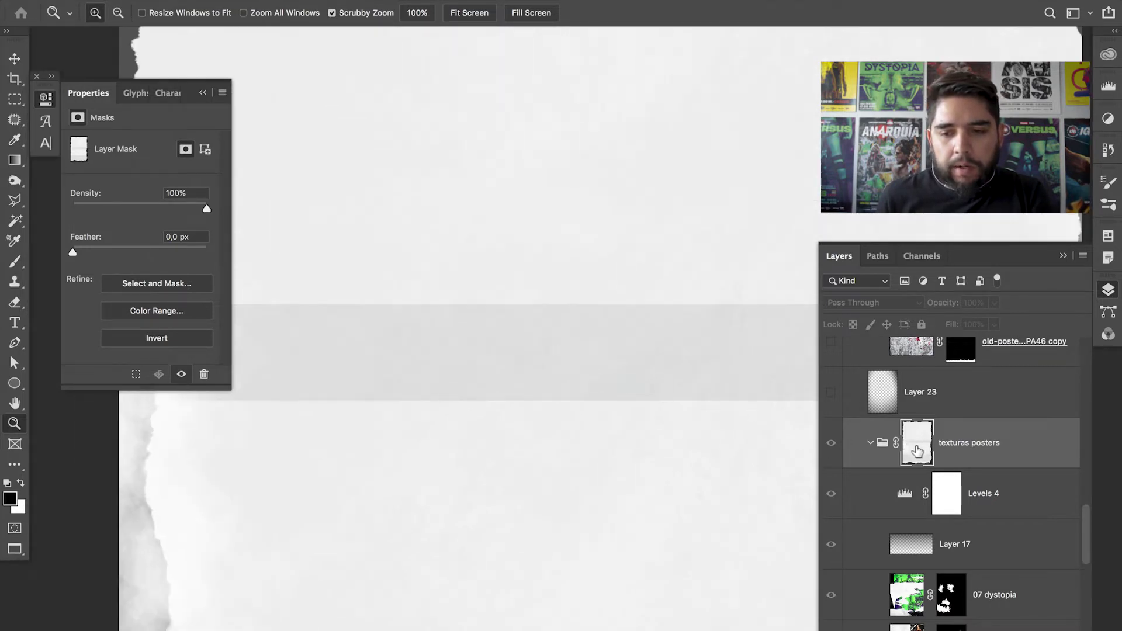
- Return to the full composite and compare the poster with and without the mask
shift+click(918, 449)
shift+click(919, 455)
alt+click(918, 456)
drag(572, 396, 672, 431)
alt+click(919, 444)
alt+click(920, 446)
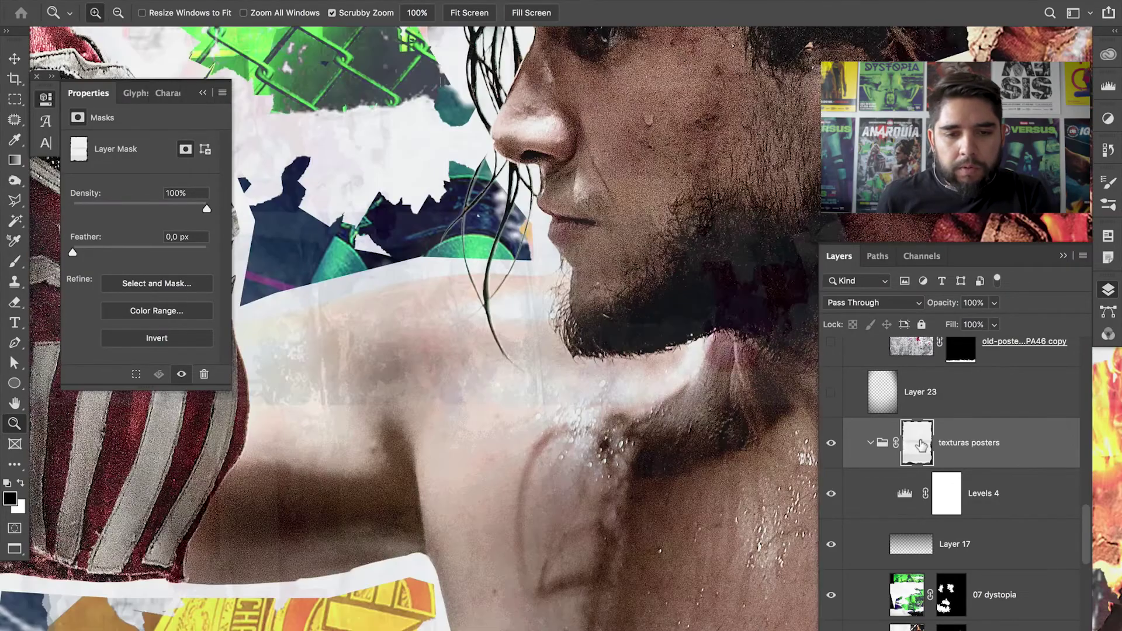
shift+click(919, 447)
shift+click(918, 447)
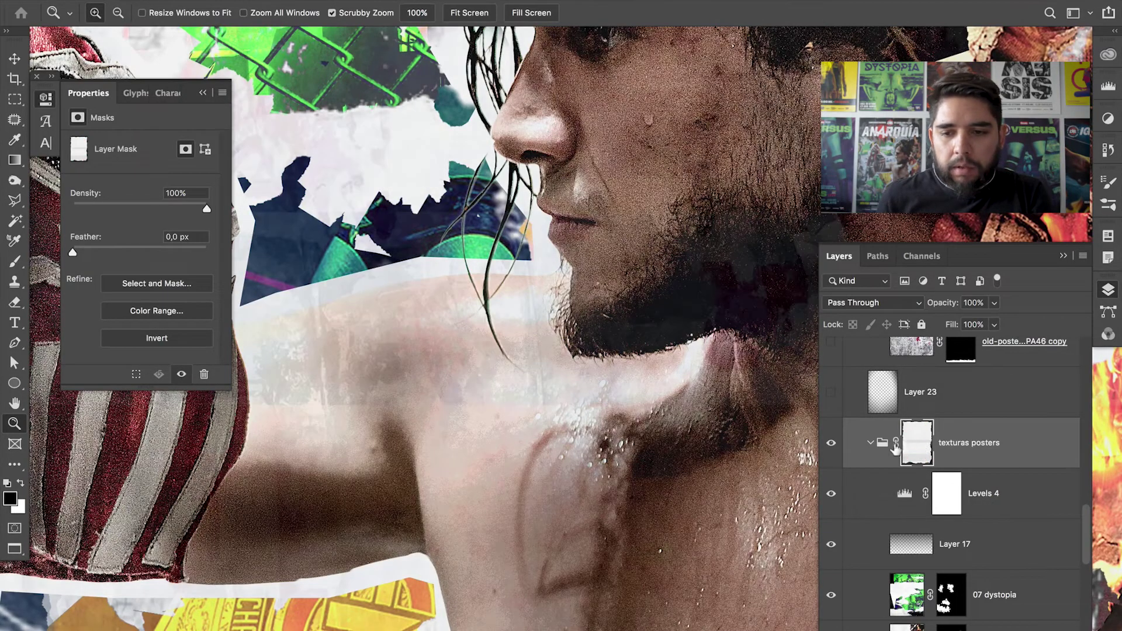
- Check the mask over the wrestler's face and the NACIONAL text, then fit the poster
drag(700, 437, 621, 560)
shift+click(919, 445)
shift+click(918, 446)
drag(633, 357, 797, 440)
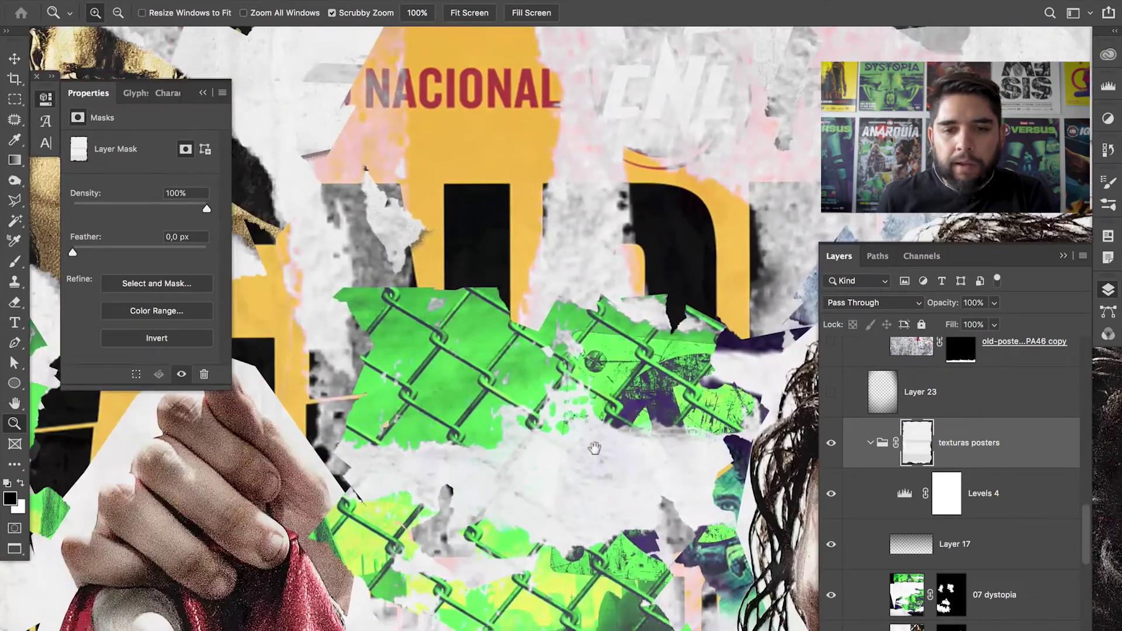
drag(594, 448, 777, 469)
shift+click(920, 444)
shift+click(921, 443)
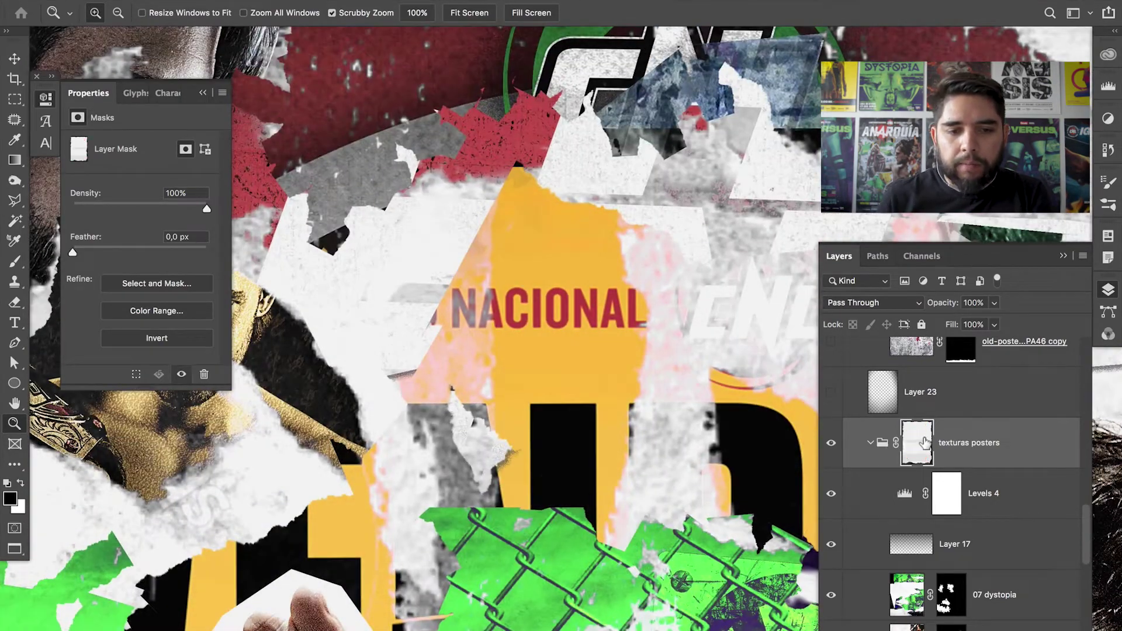
drag(639, 419, 665, 404)
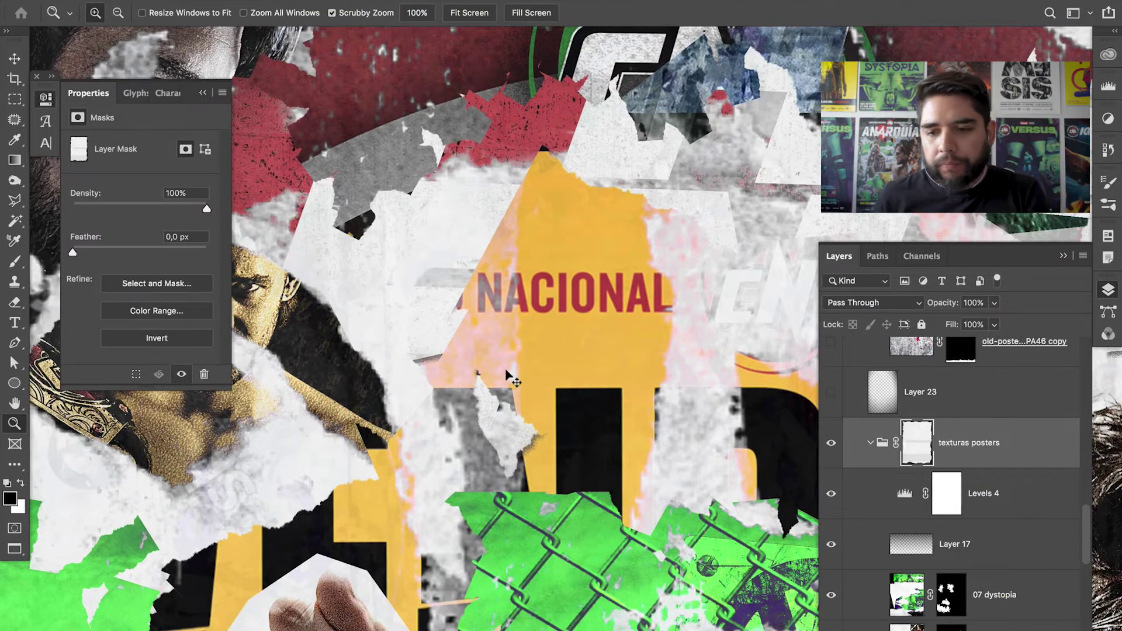
key(ctrl+0)
scroll(1088, 544, up, 3)
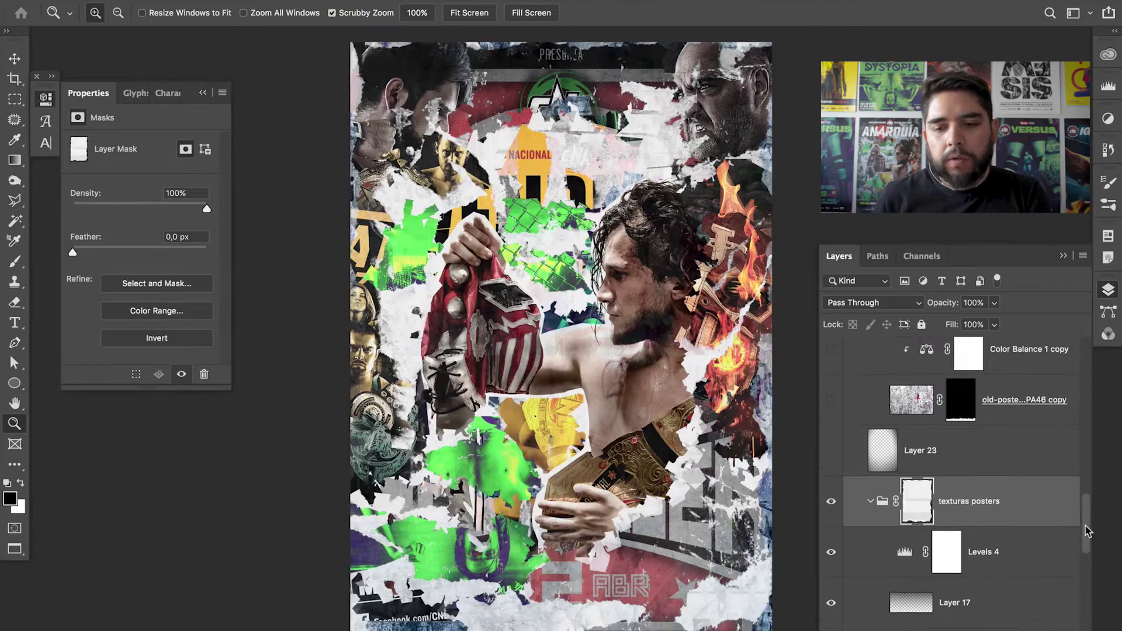
- Rename Layer 23 to 'viñeta' and make the vignette visible
double_click(921, 451)
text(viñeta)
key(Return)
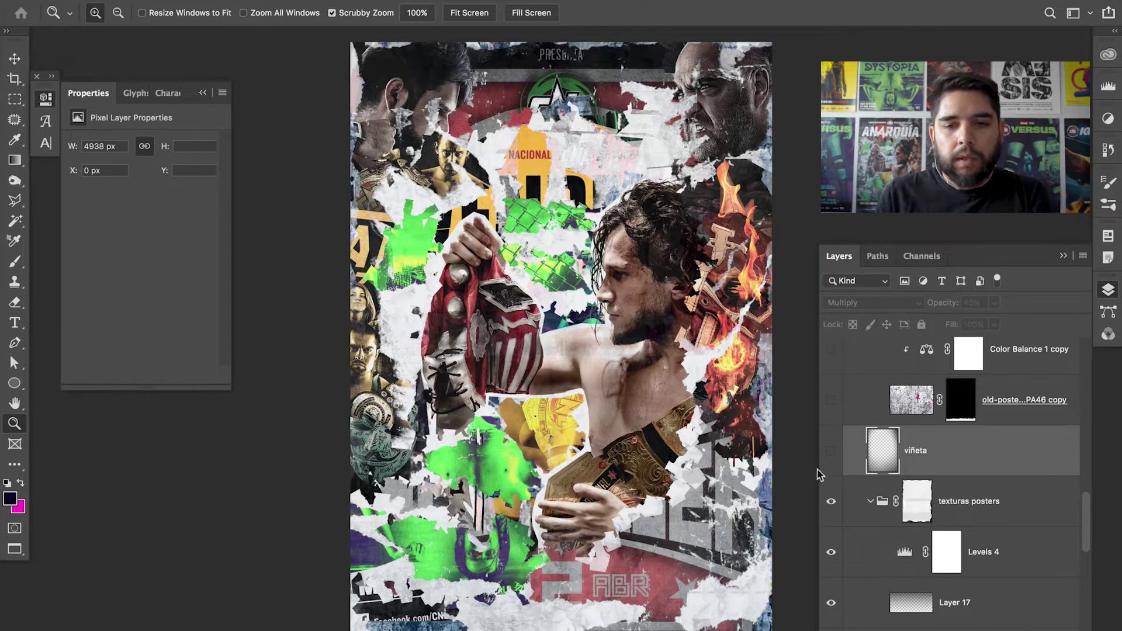
click(830, 450)
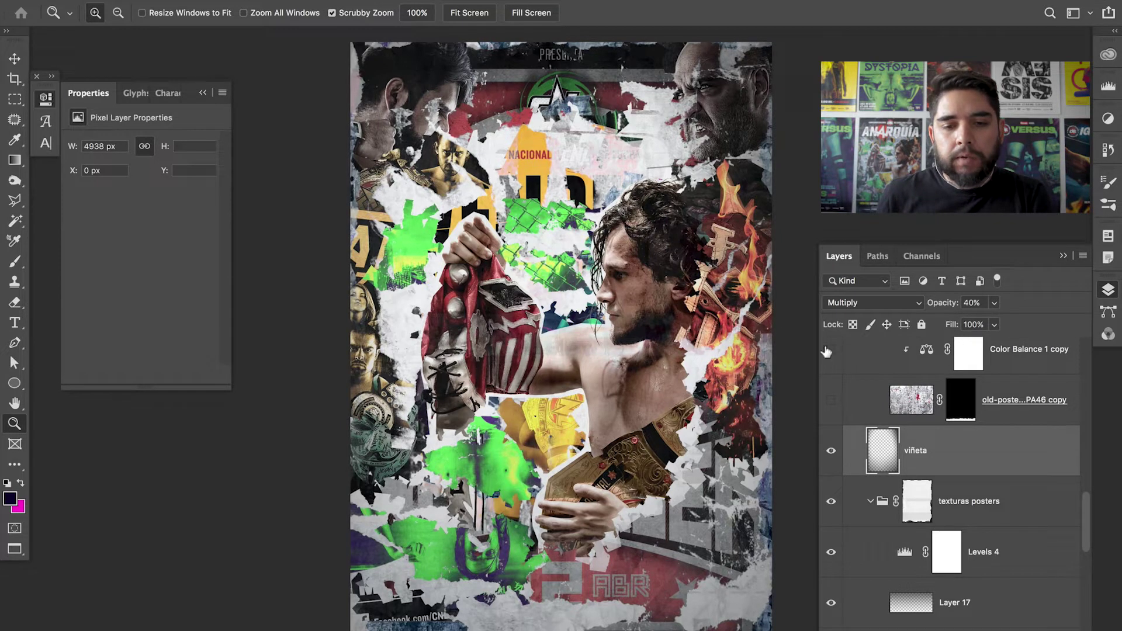
click(832, 451)
click(831, 451)
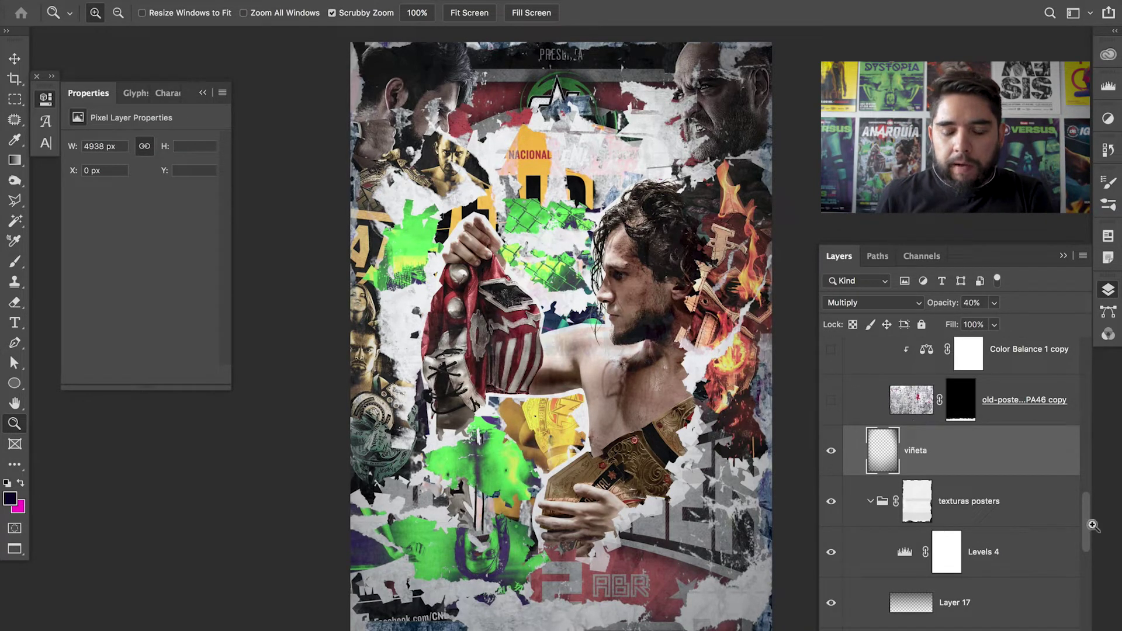
- Turn on the old-poster texture with its Color Balance 1 copy and Levels 3 layers
drag(1089, 526, 1082, 510)
drag(828, 516, 832, 408)
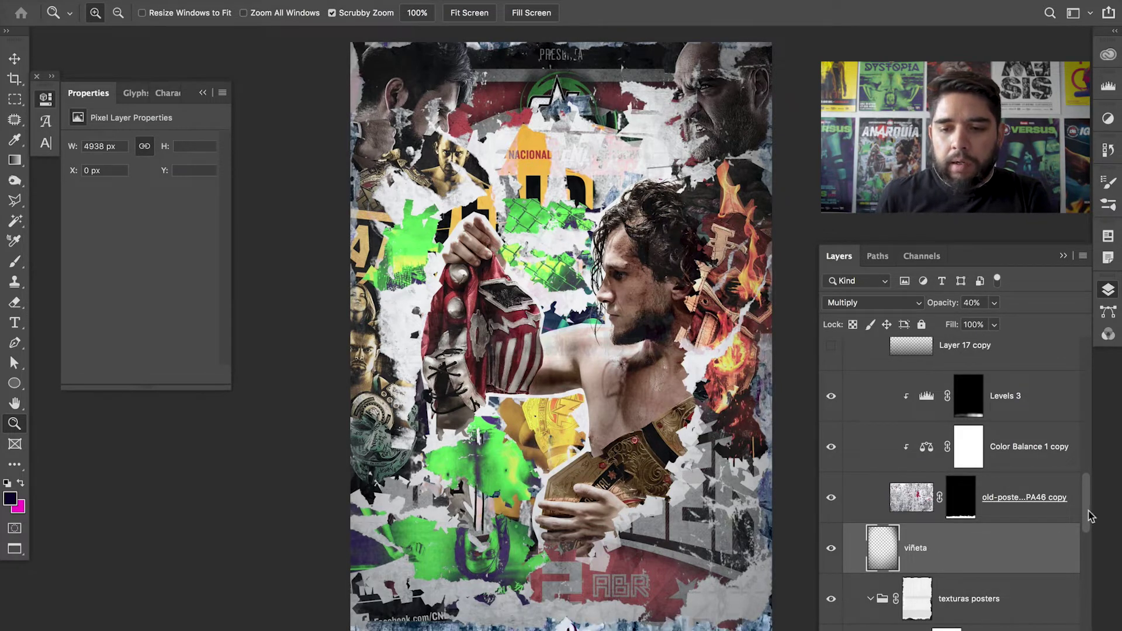
scroll(981, 473, up, 2)
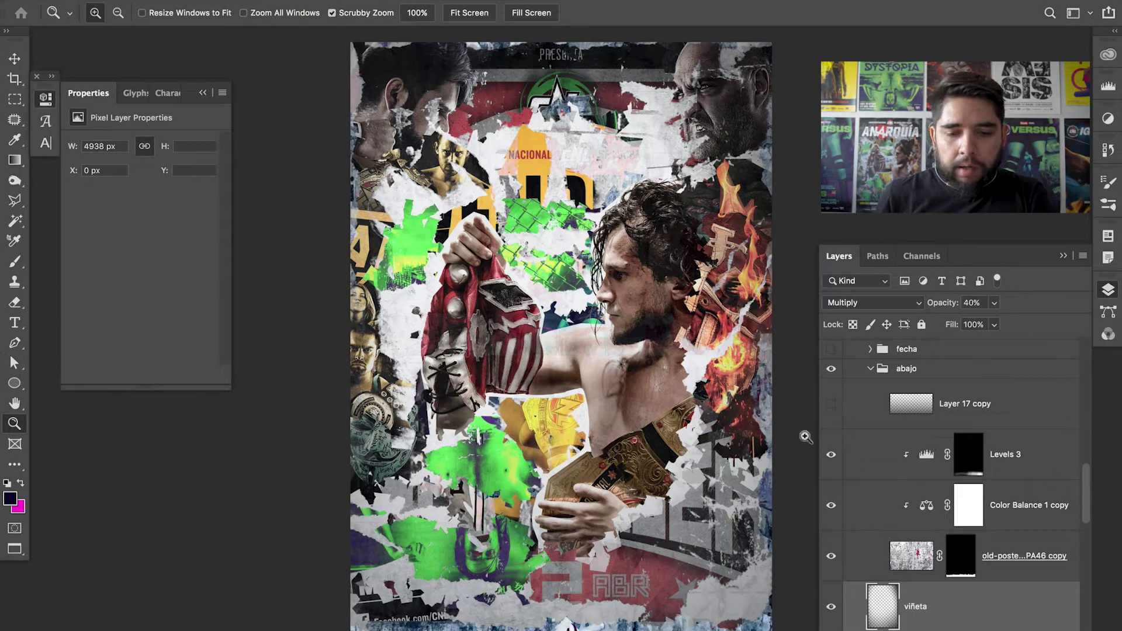
click(522, 626)
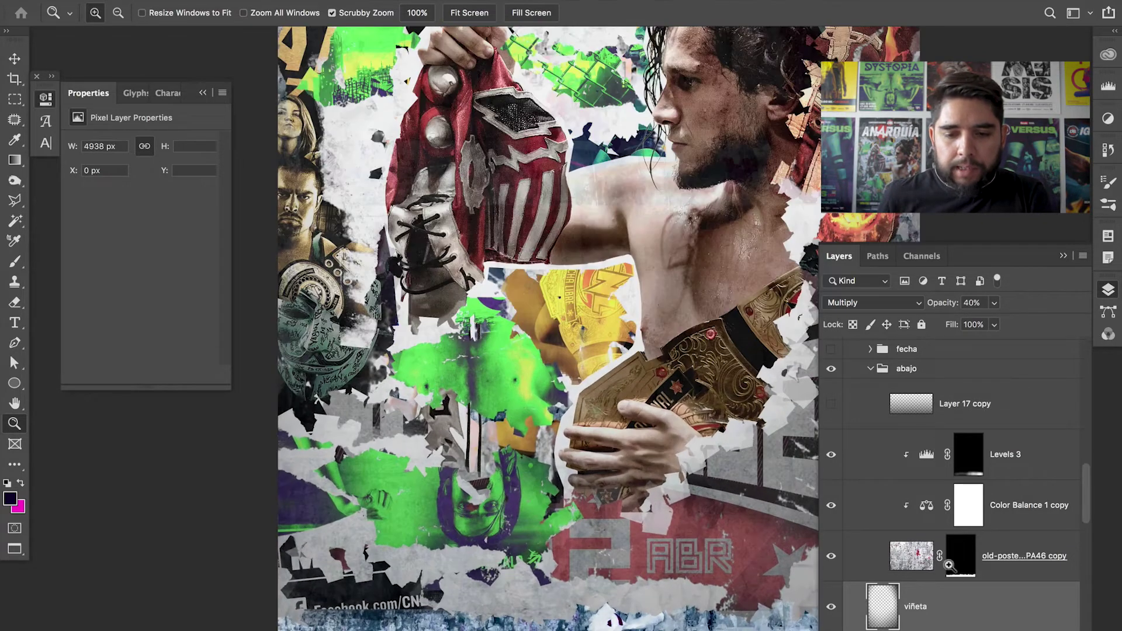
- Inspect the old-poster layer mask and preview Layer 17 copy, leaving it hidden
alt+click(960, 567)
alt+click(960, 567)
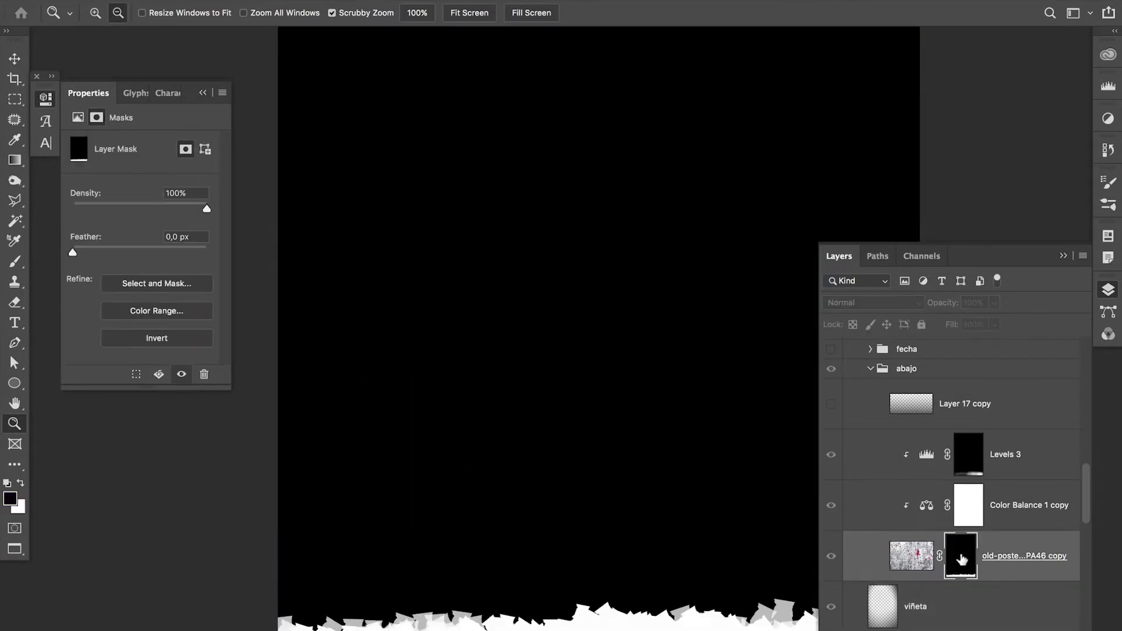
alt+click(961, 560)
scroll(814, 263, right, 3)
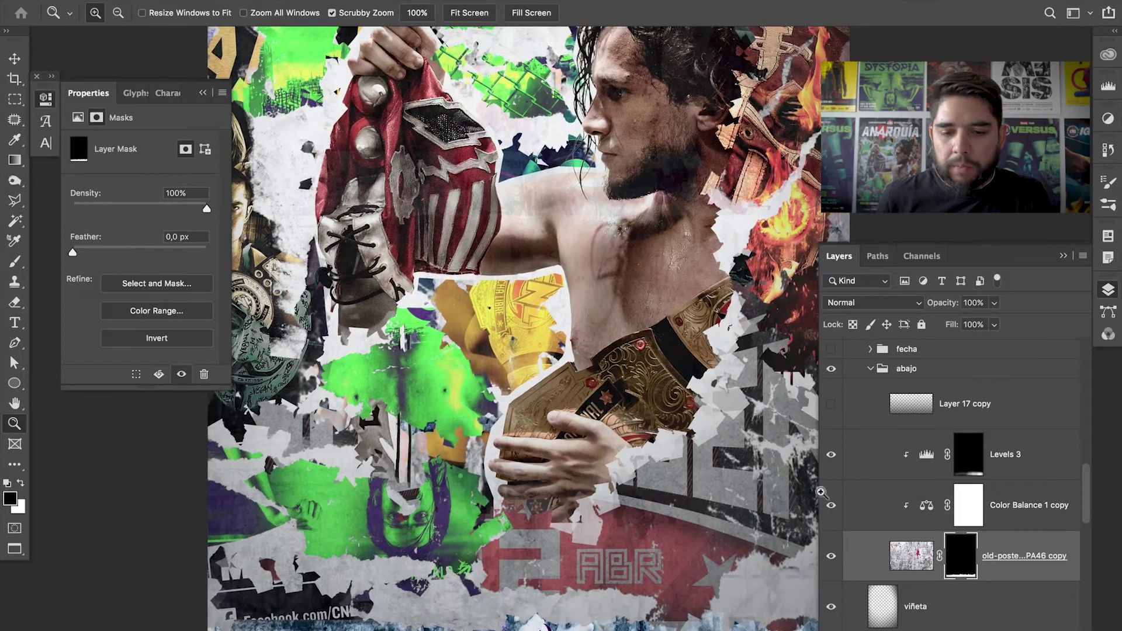
click(833, 408)
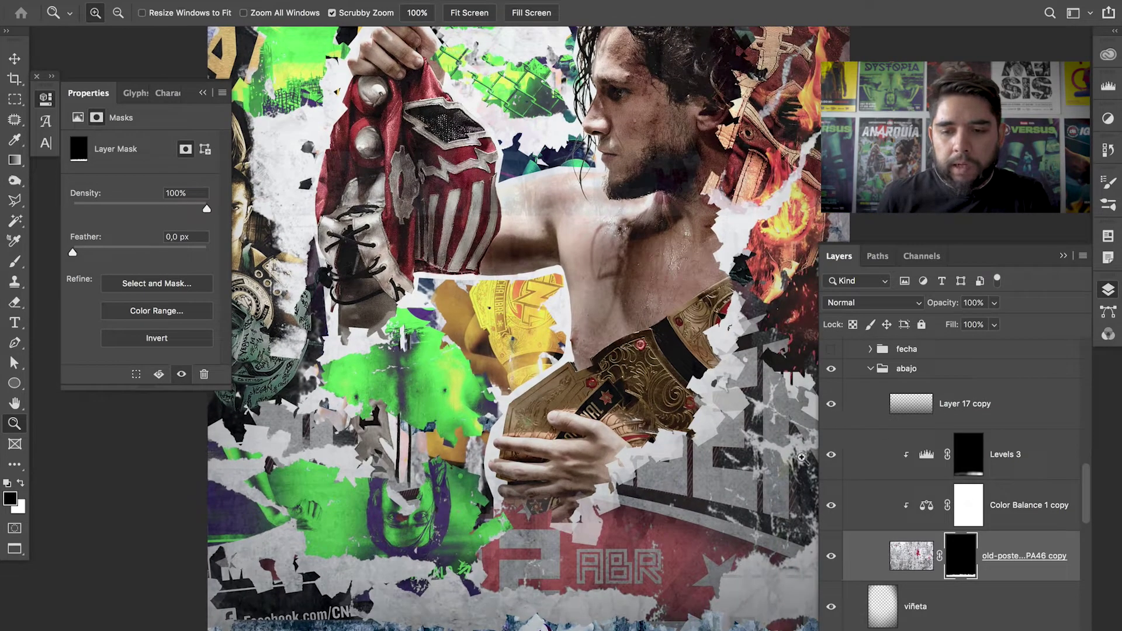
click(831, 405)
alt+click(631, 432)
drag(637, 403, 619, 442)
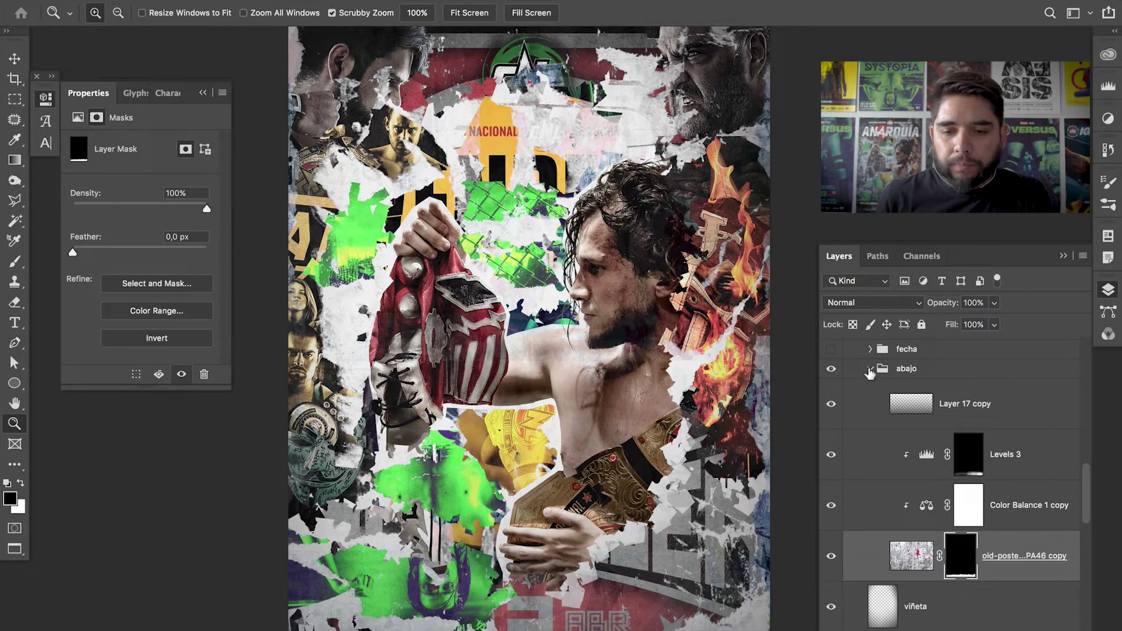
- Collapse abajo, turn on and expand the fecha group, and zoom to the 17:00 HRS label
click(870, 370)
click(831, 349)
drag(526, 474, 553, 474)
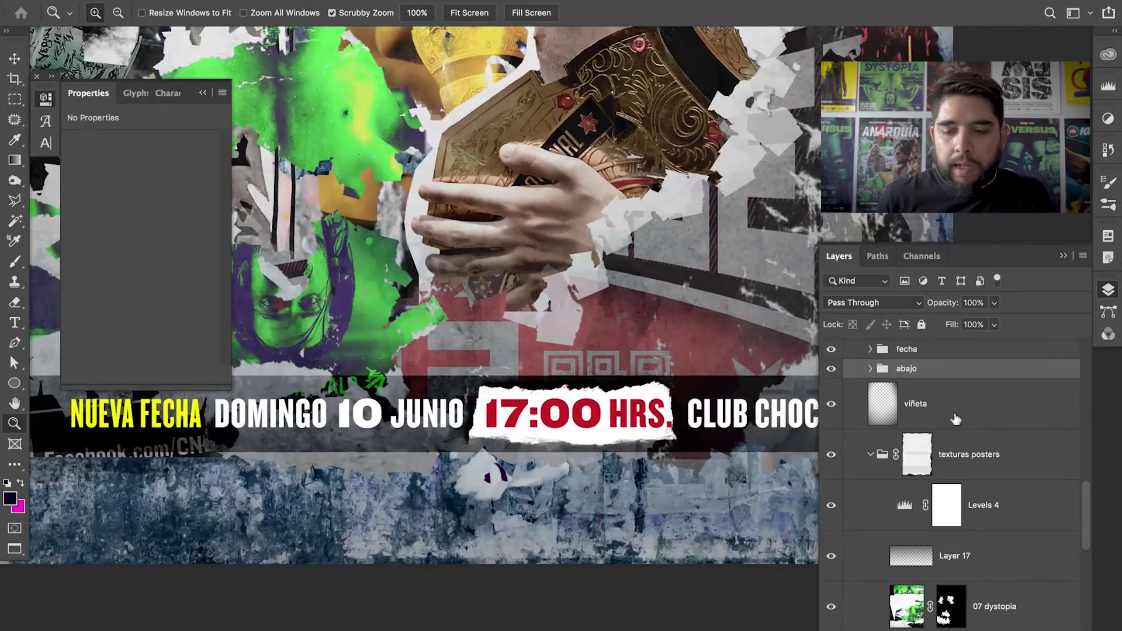
click(870, 369)
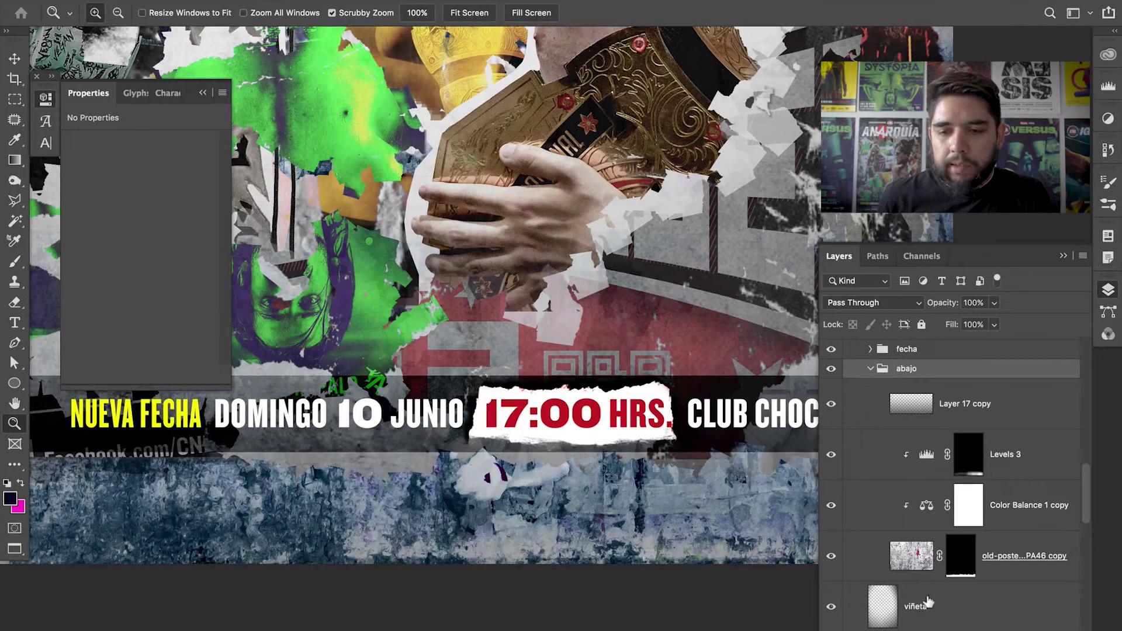
click(870, 368)
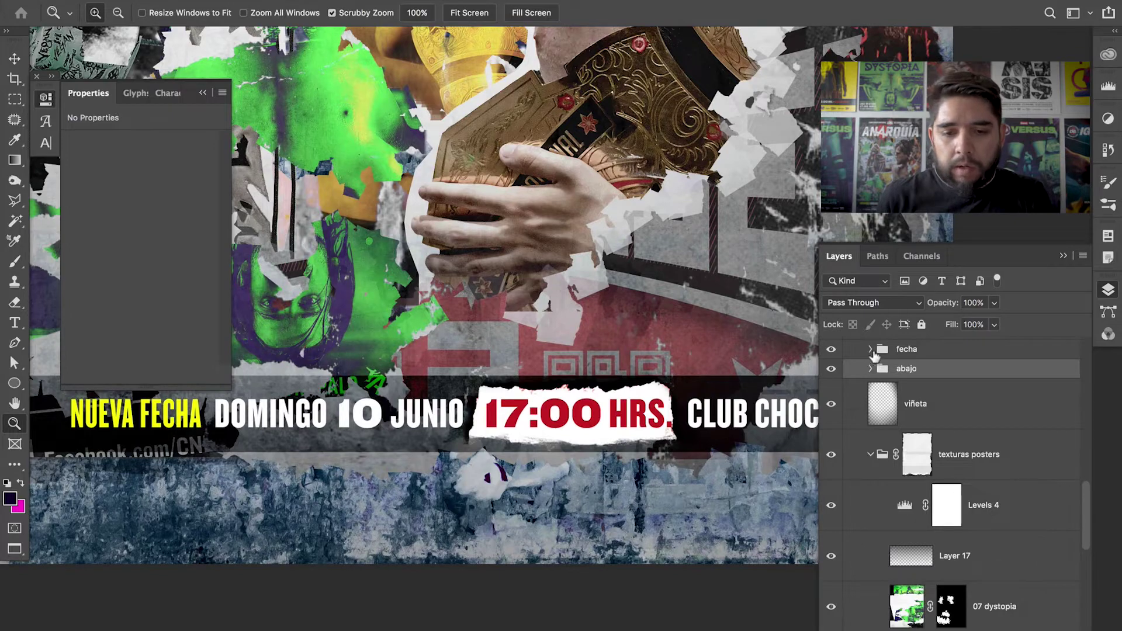
click(870, 349)
drag(574, 461, 594, 455)
alt+click(674, 418)
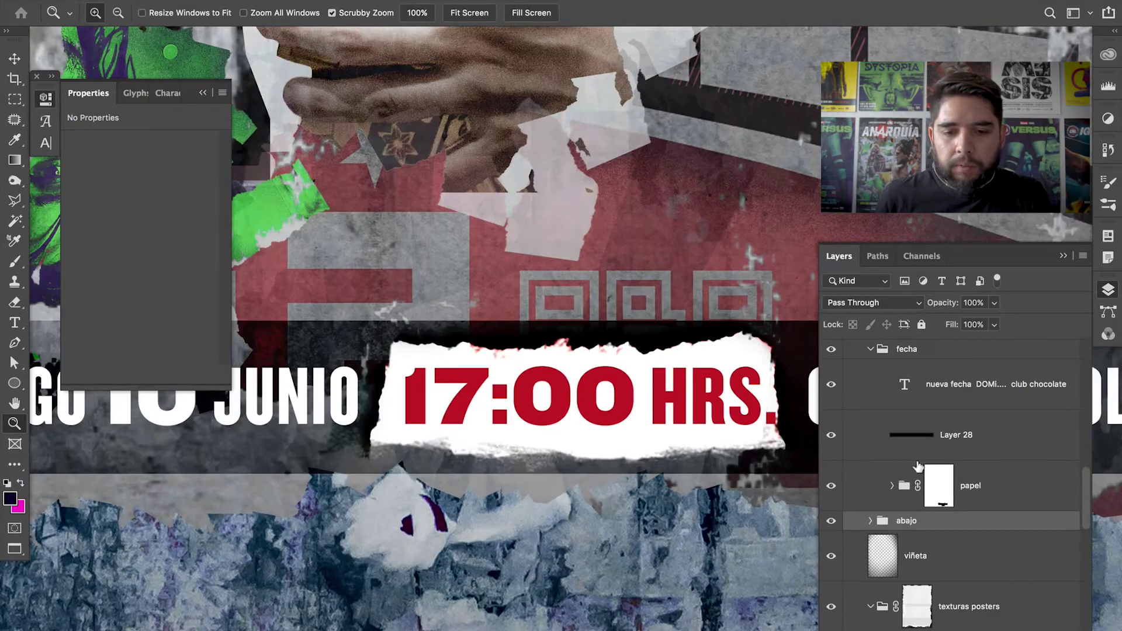
- Compare the papel strip behind 17:00 HRS, leave it visible, and fit the poster
click(831, 487)
click(831, 487)
click(831, 487)
click(831, 487)
click(831, 488)
click(832, 488)
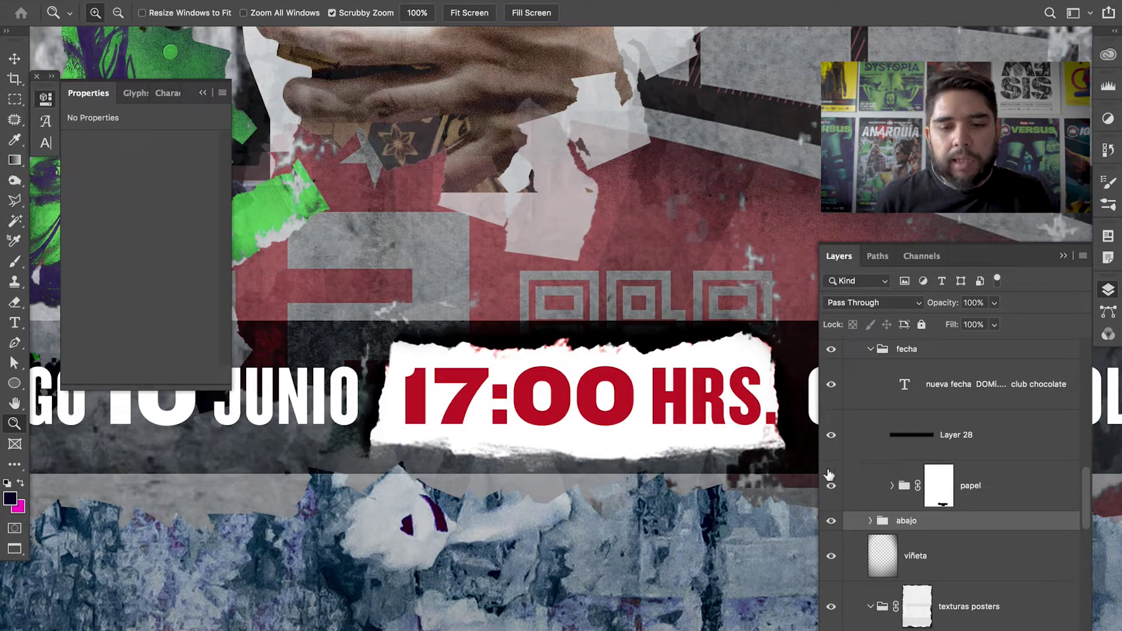
click(831, 486)
click(831, 486)
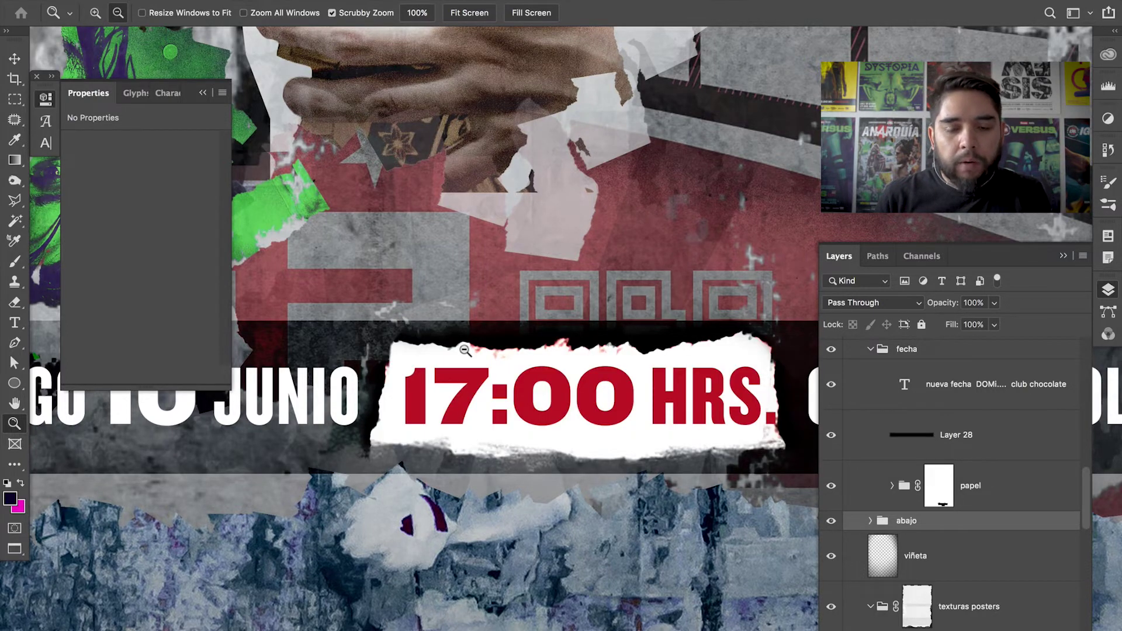
alt+click(465, 350)
alt+click(473, 362)
alt+click(503, 403)
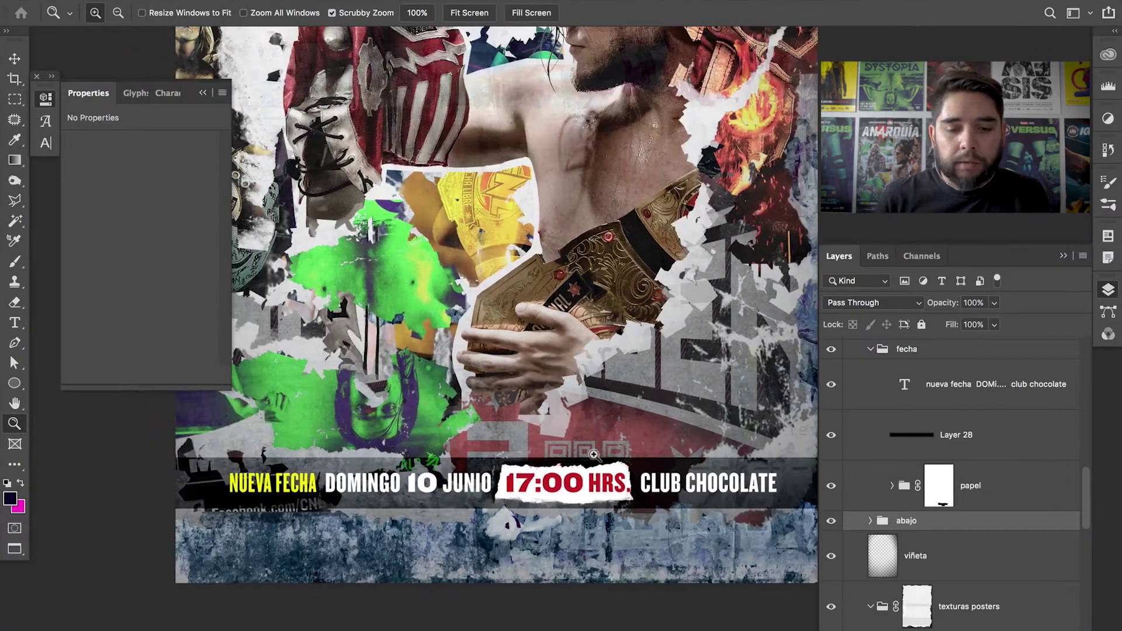
scroll(577, 484, up, 3)
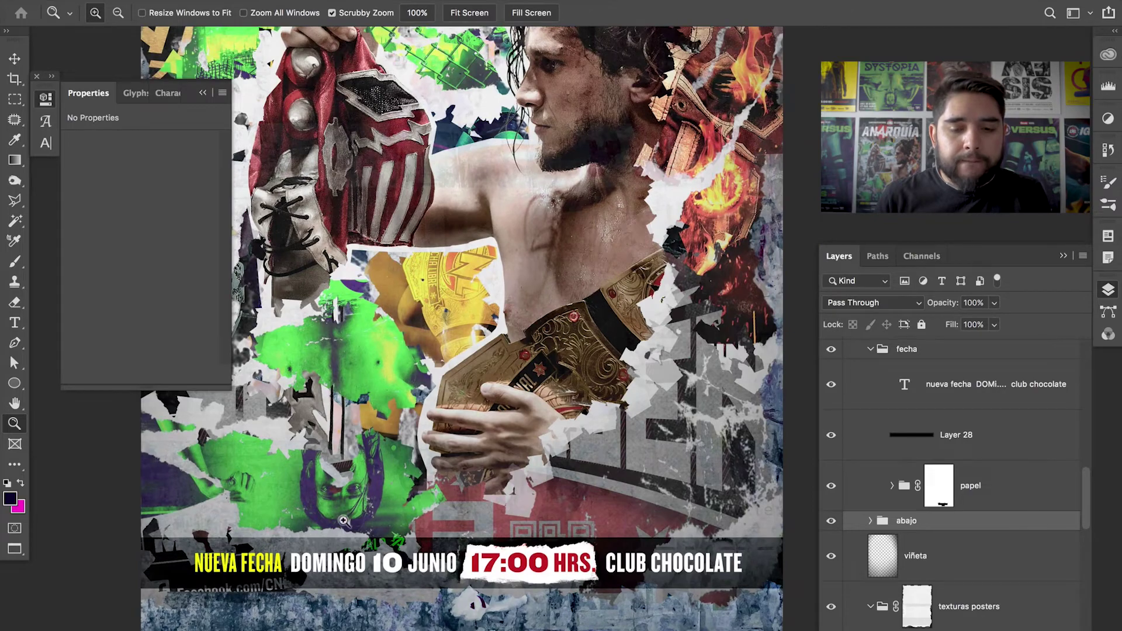
scroll(343, 520, down, 5)
scroll(389, 484, up, 15)
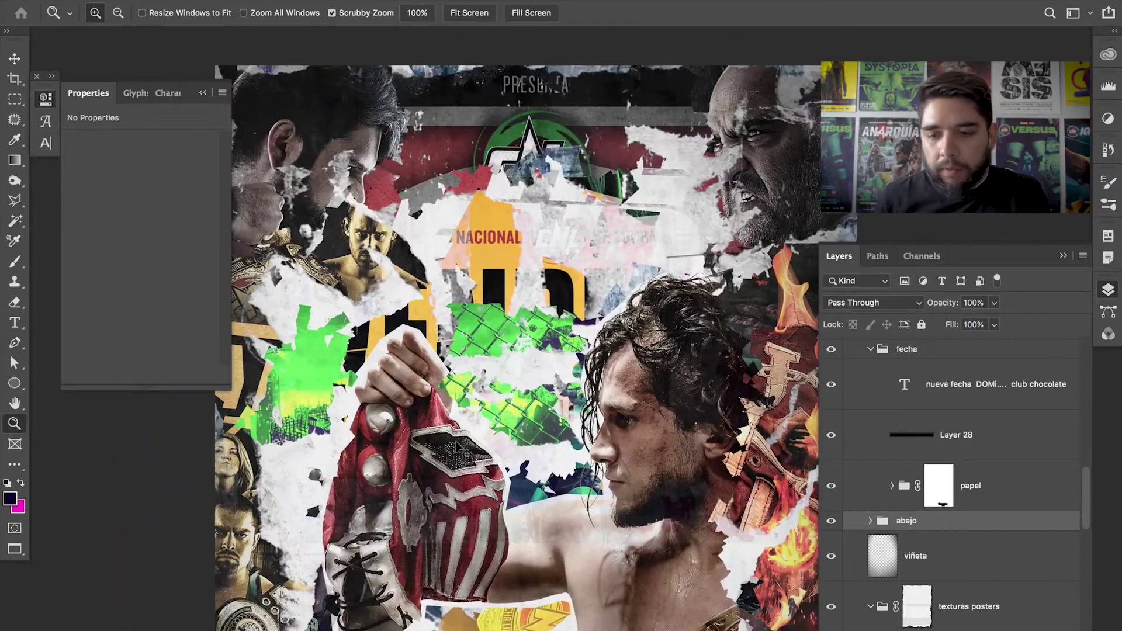
key(super+0)
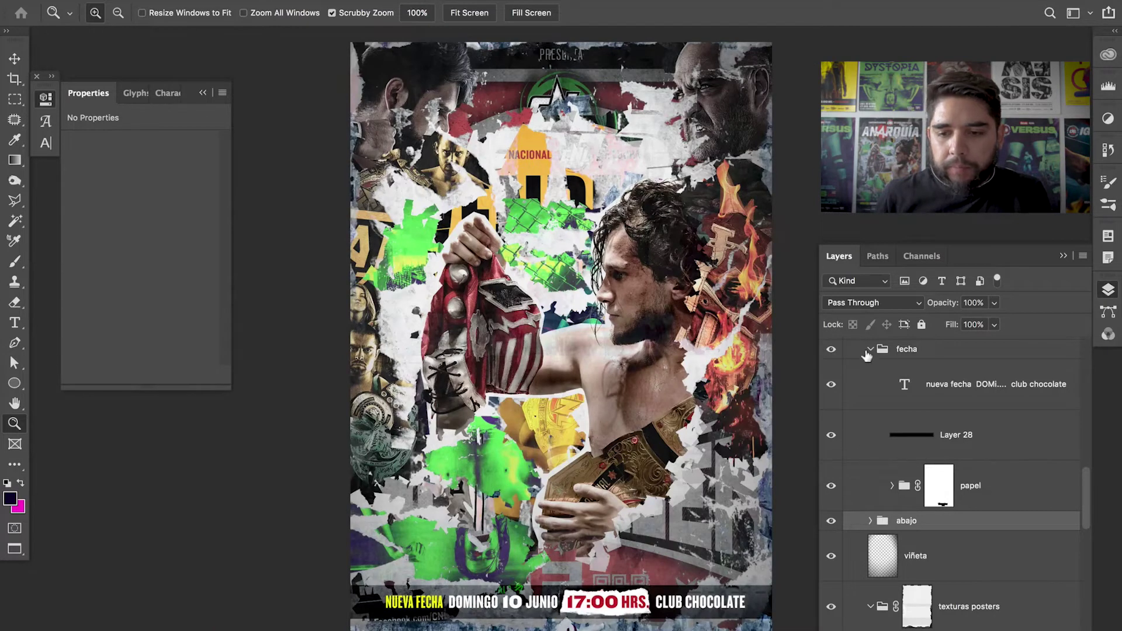
- Collapse fecha and leave abajo's Layer 17 copy on to darken the bottom edge
click(870, 349)
drag(1089, 525, 1088, 498)
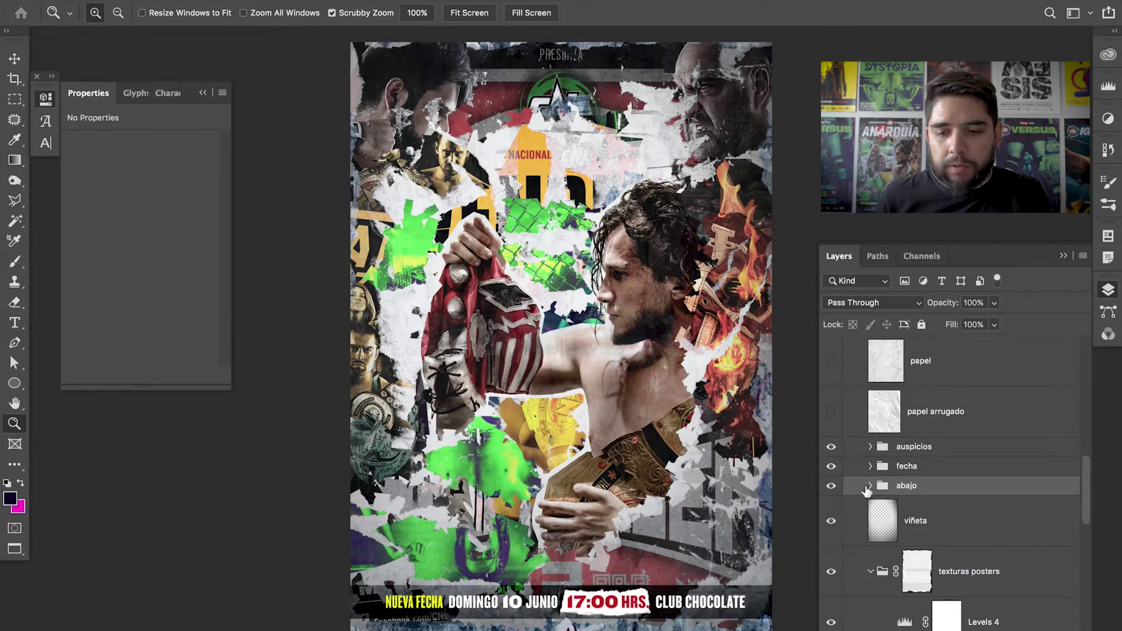
click(870, 486)
click(831, 521)
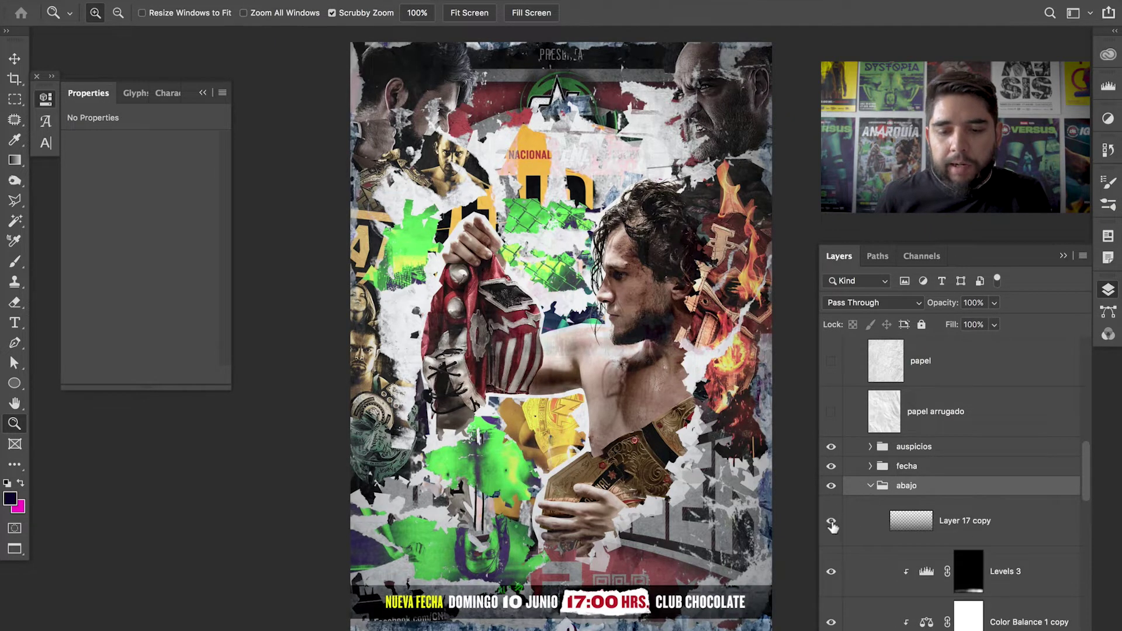
click(831, 522)
click(831, 522)
click(831, 522)
click(831, 522)
click(831, 522)
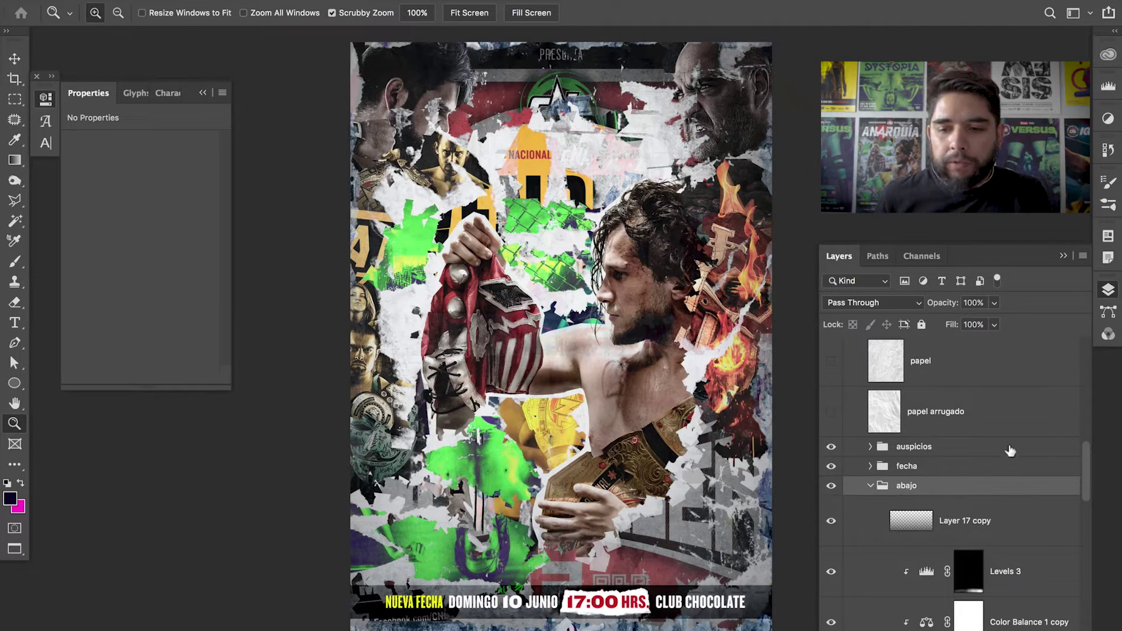
click(870, 486)
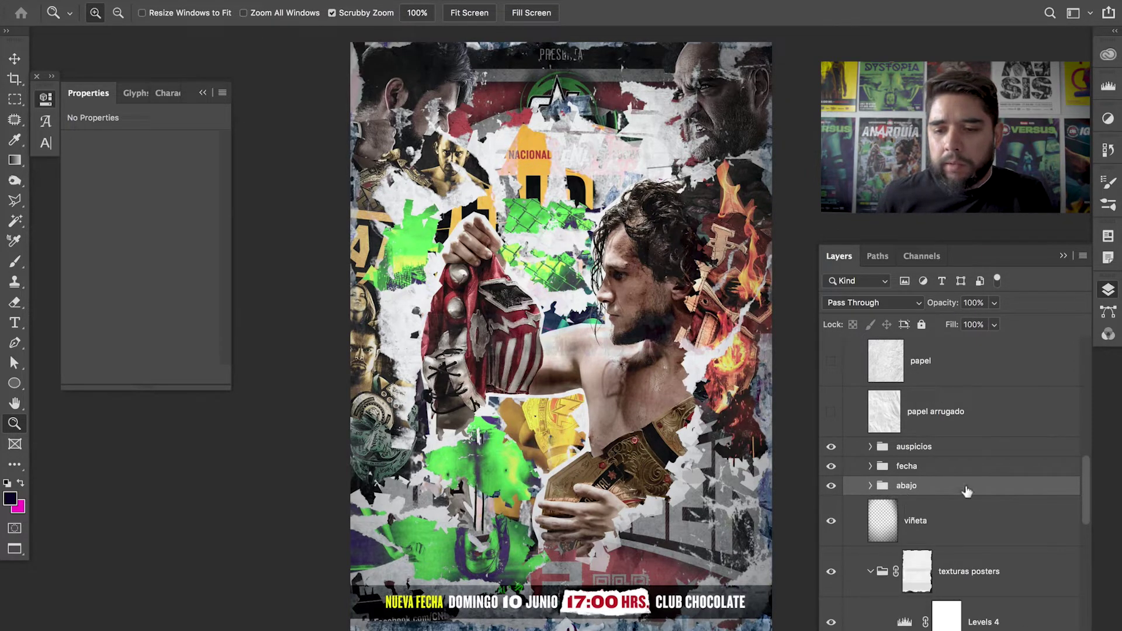
scroll(1087, 499, up, 5)
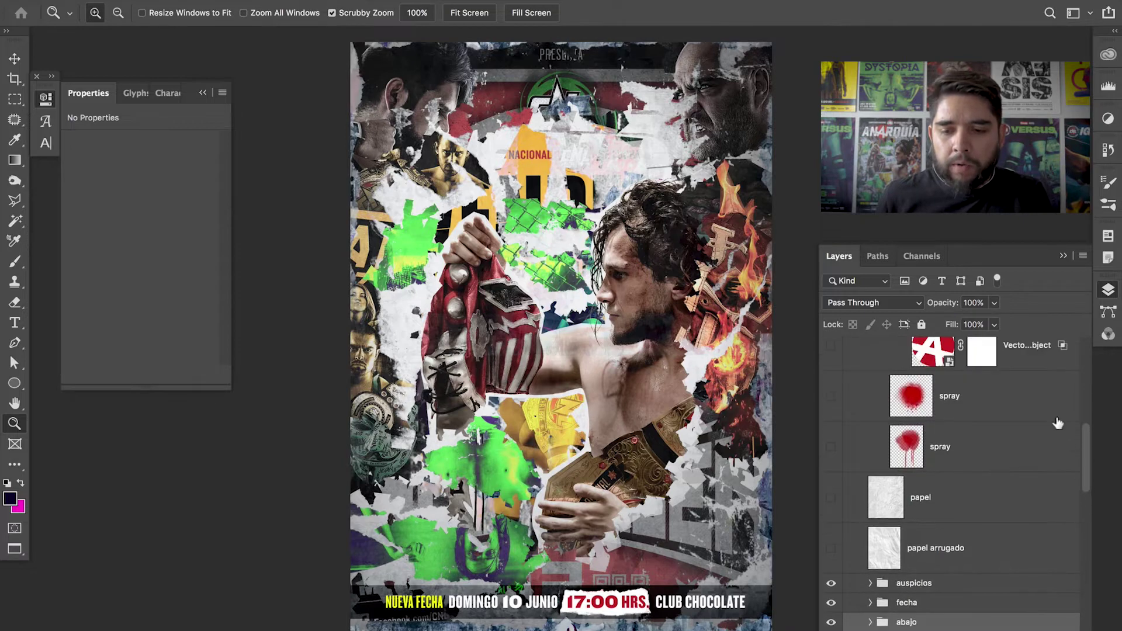
- Try papel at Normal blending with 100% opacity, then hide it
click(900, 493)
click(834, 498)
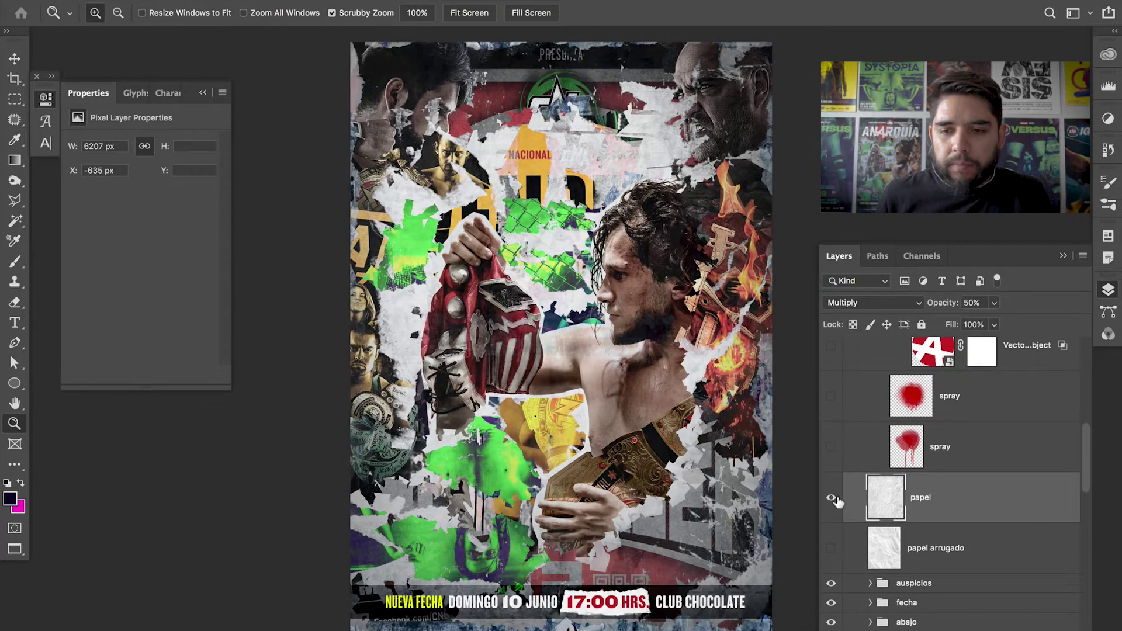
click(895, 302)
click(901, 257)
click(994, 303)
drag(1079, 332, 1055, 327)
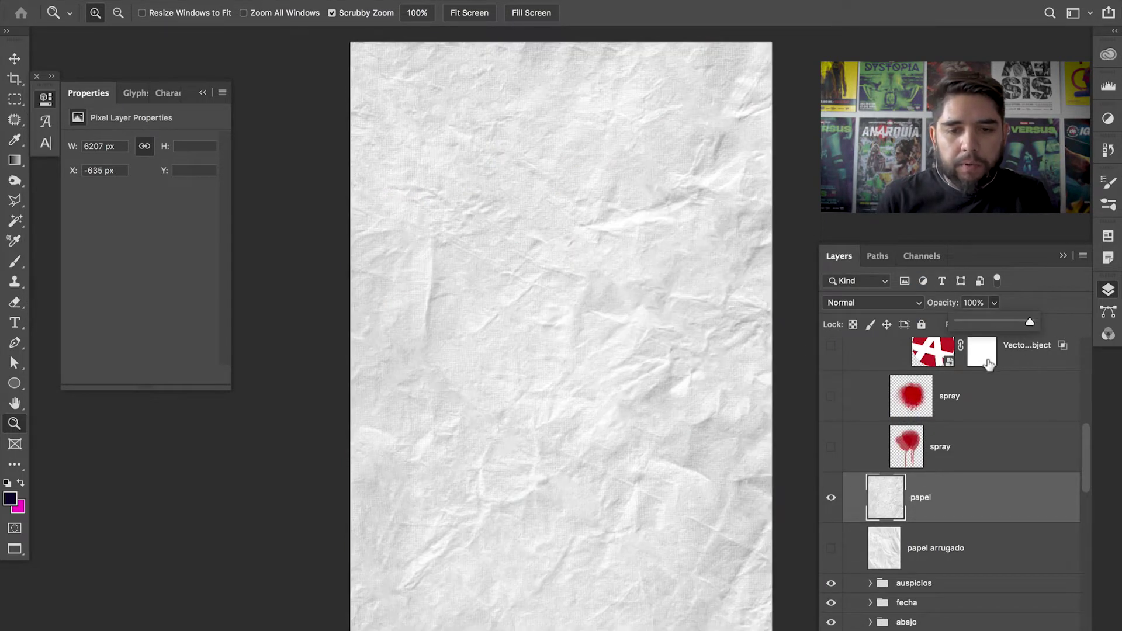
click(542, 258)
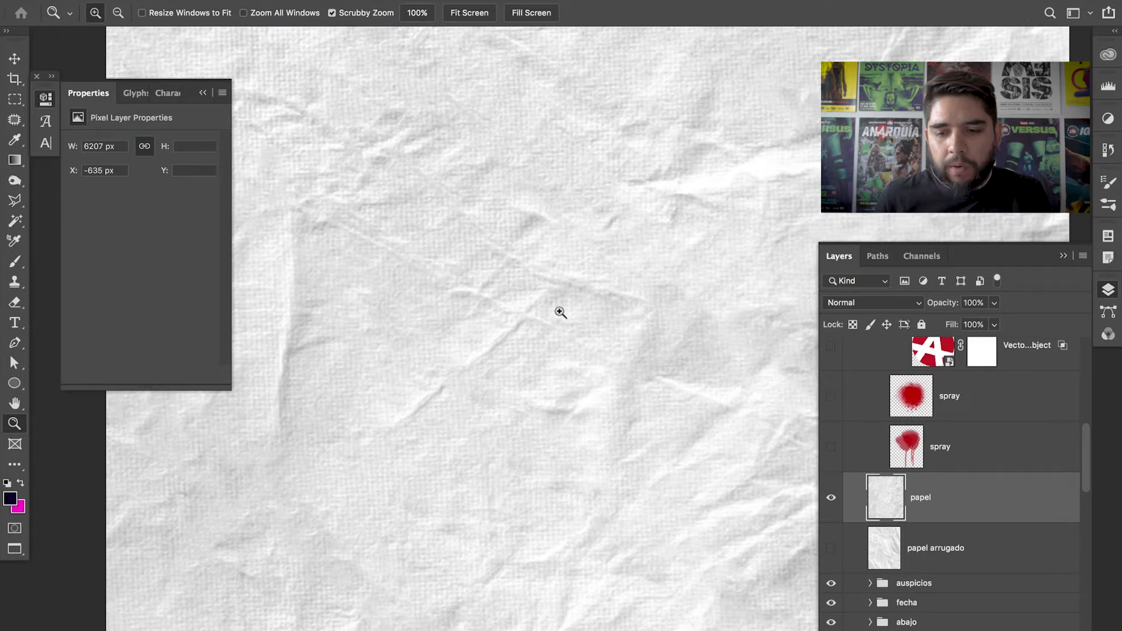
click(831, 497)
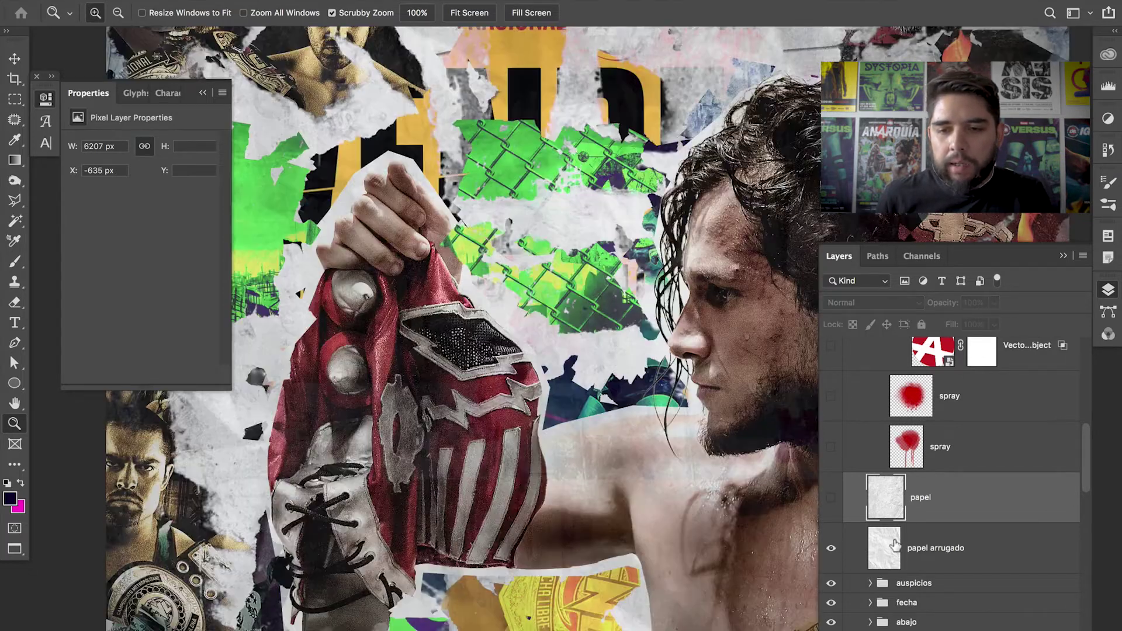
- Set papel arrugado to Normal blending and zoom out on the texture
click(896, 547)
click(896, 302)
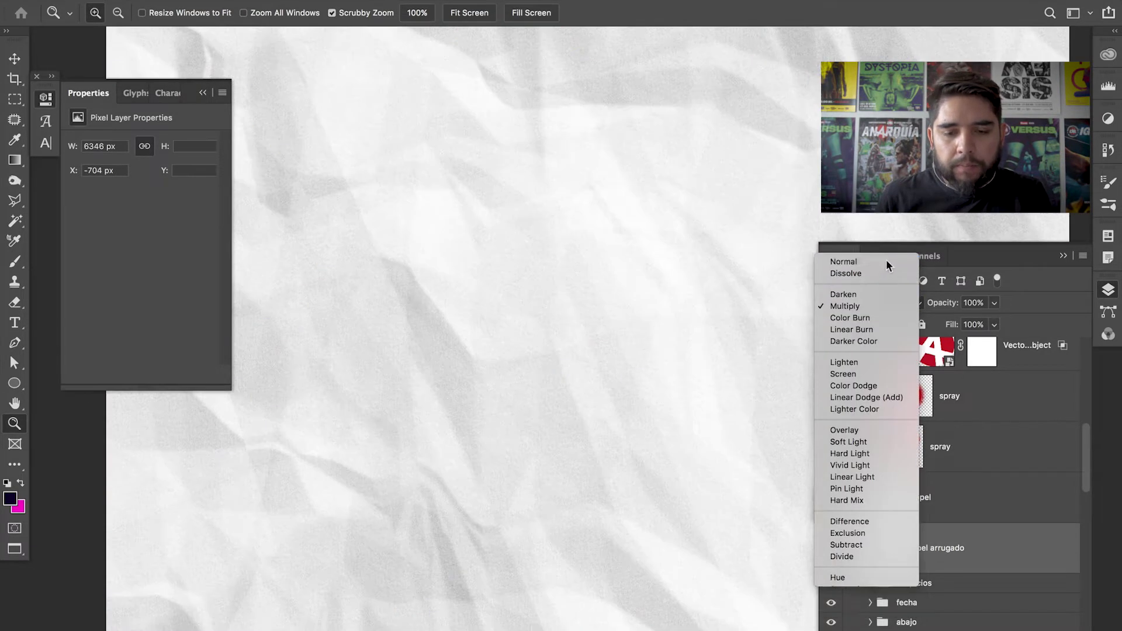
click(886, 259)
alt+click(547, 434)
alt+click(561, 433)
alt+click(567, 433)
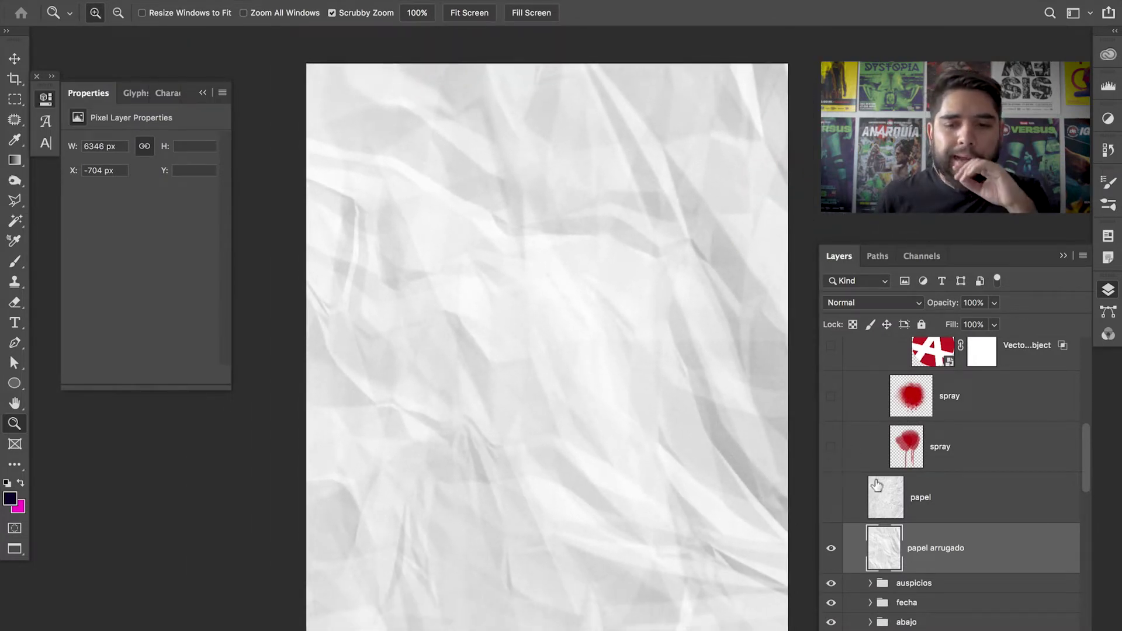
- Show papel again and set it to Multiply at 50% opacity
click(832, 500)
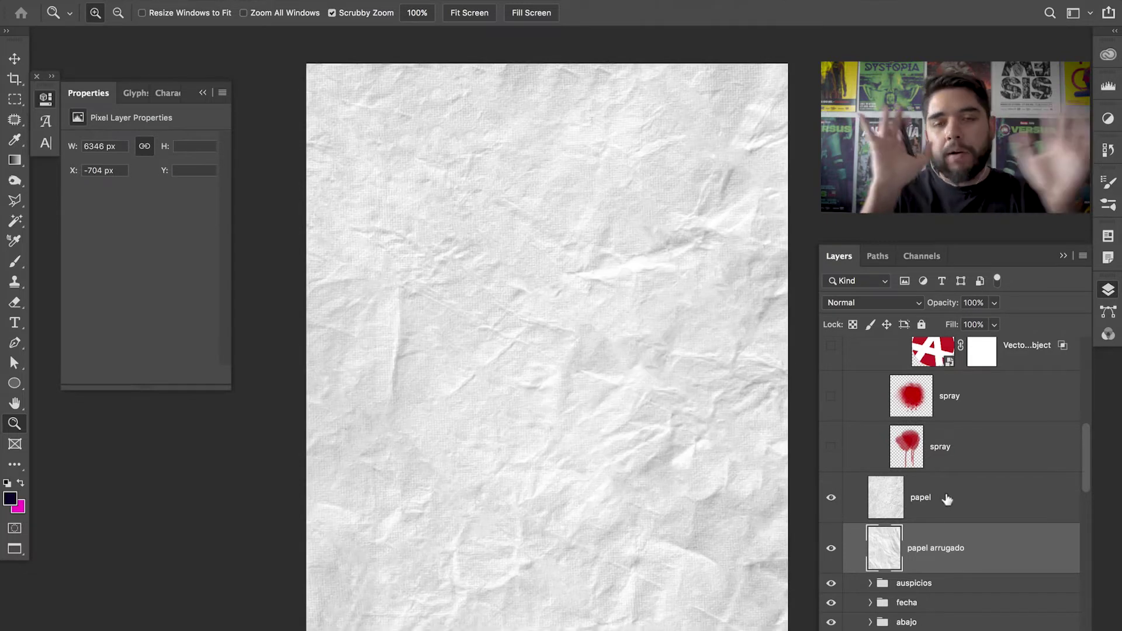
click(914, 495)
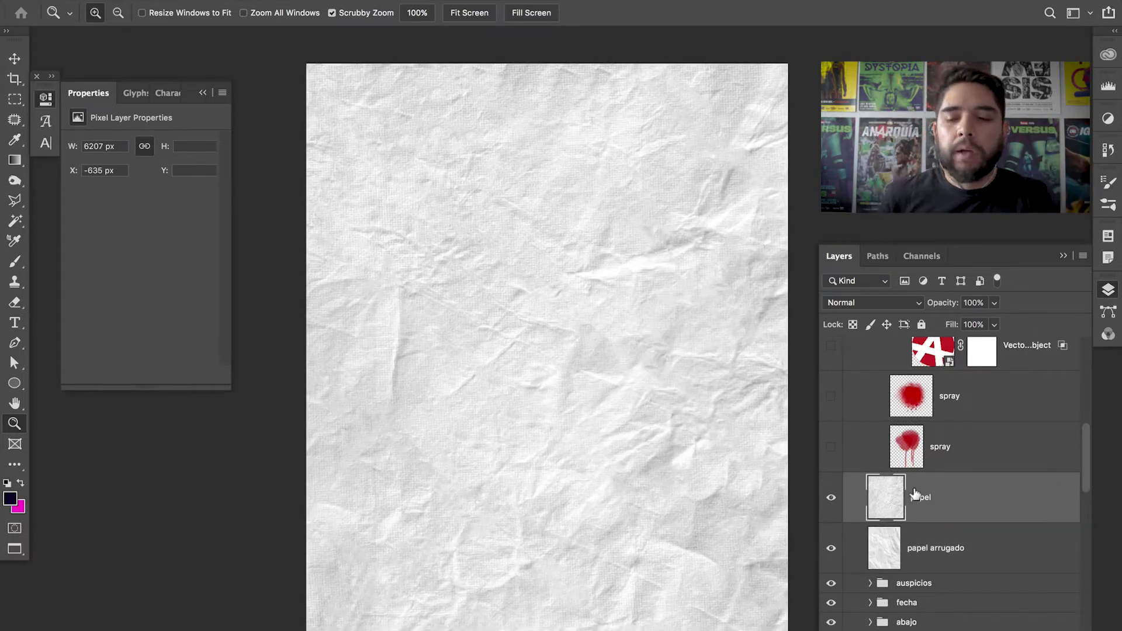
click(893, 303)
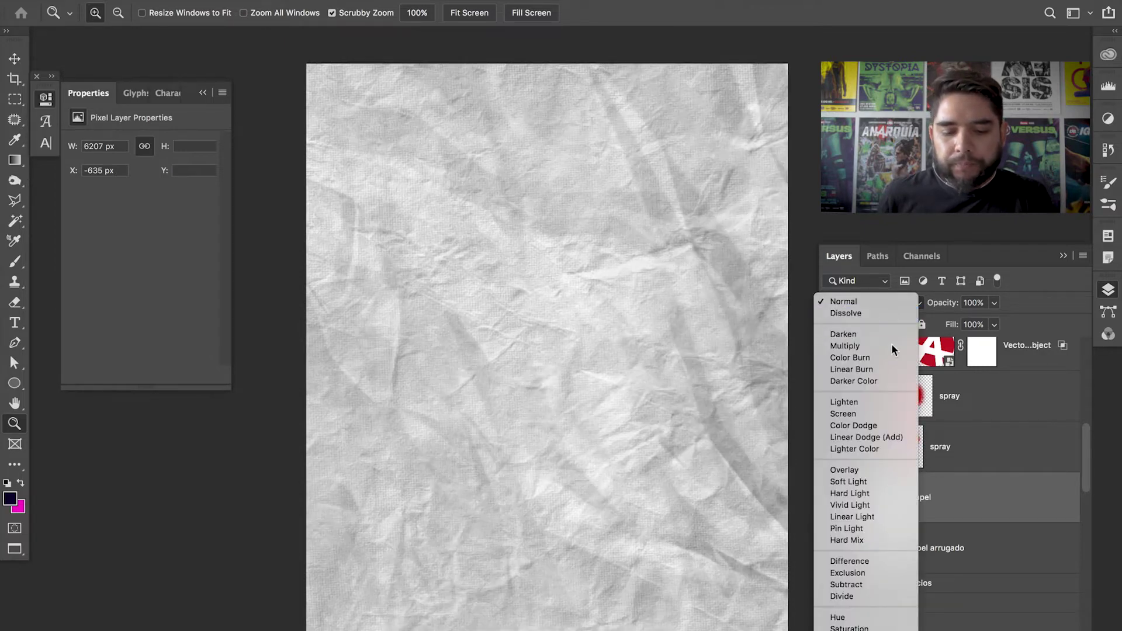
click(892, 343)
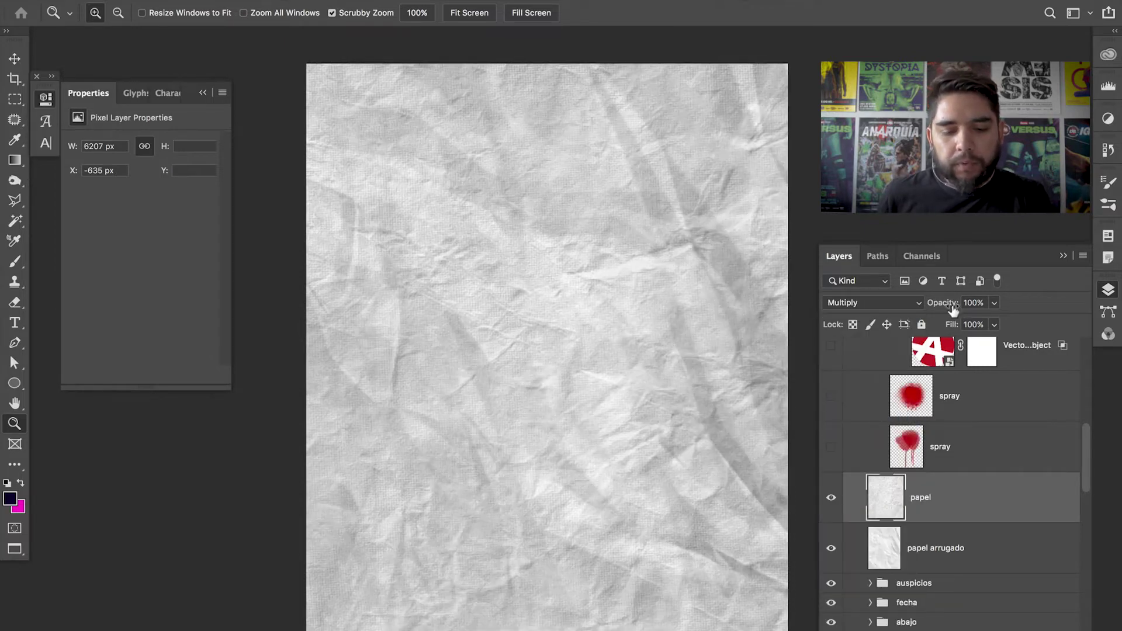
key(v)
key(5)
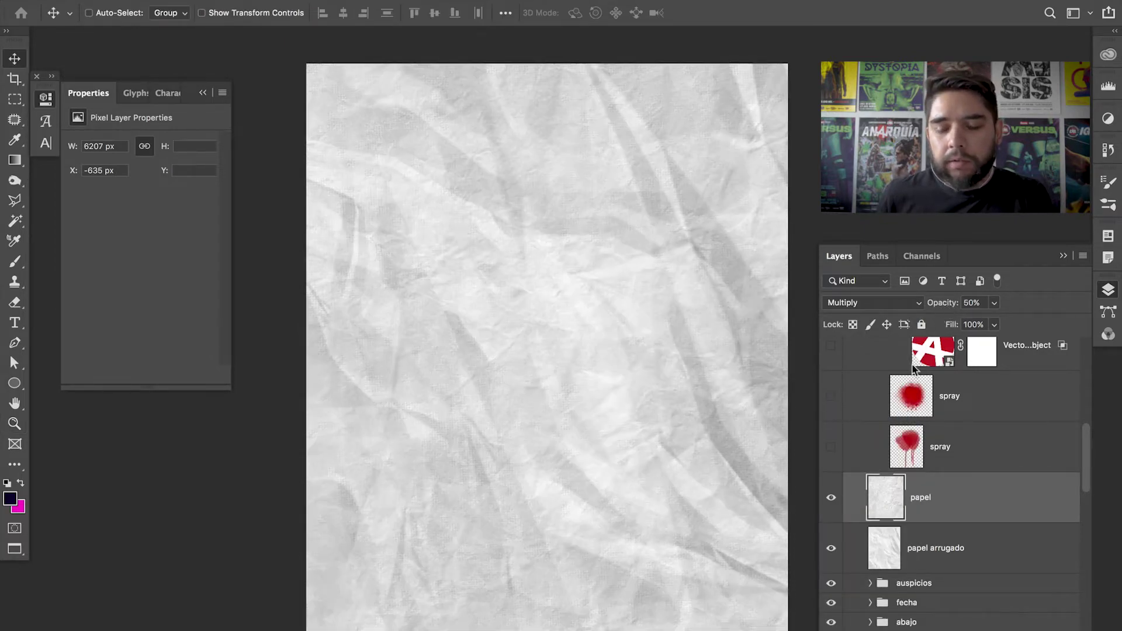
- Set papel arrugado's blend mode to Multiply
click(932, 533)
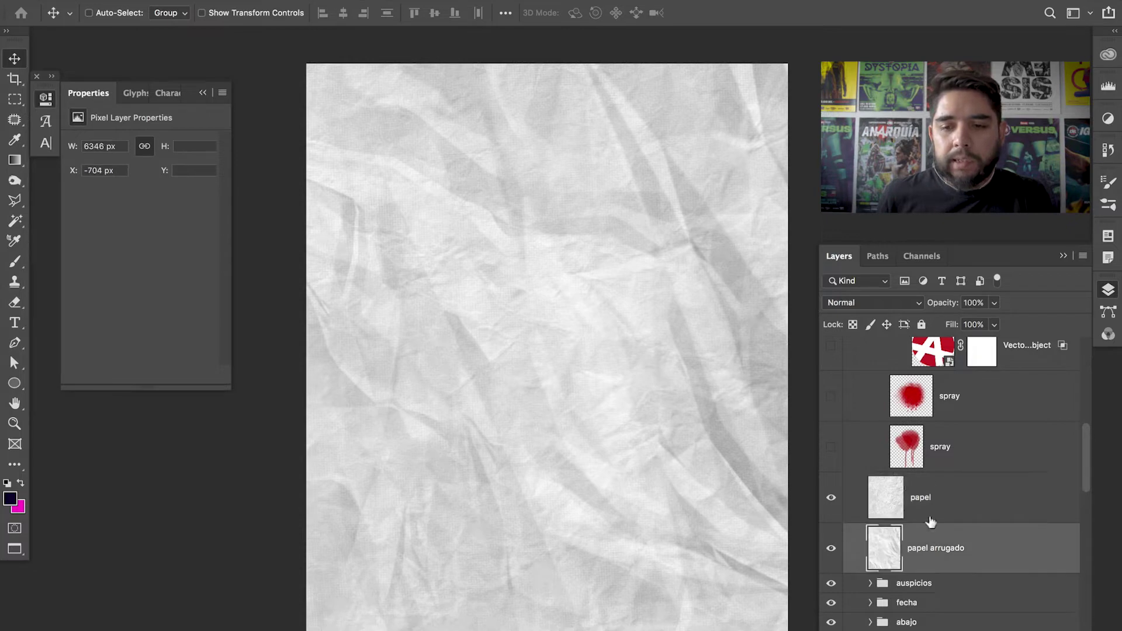
click(880, 303)
click(835, 345)
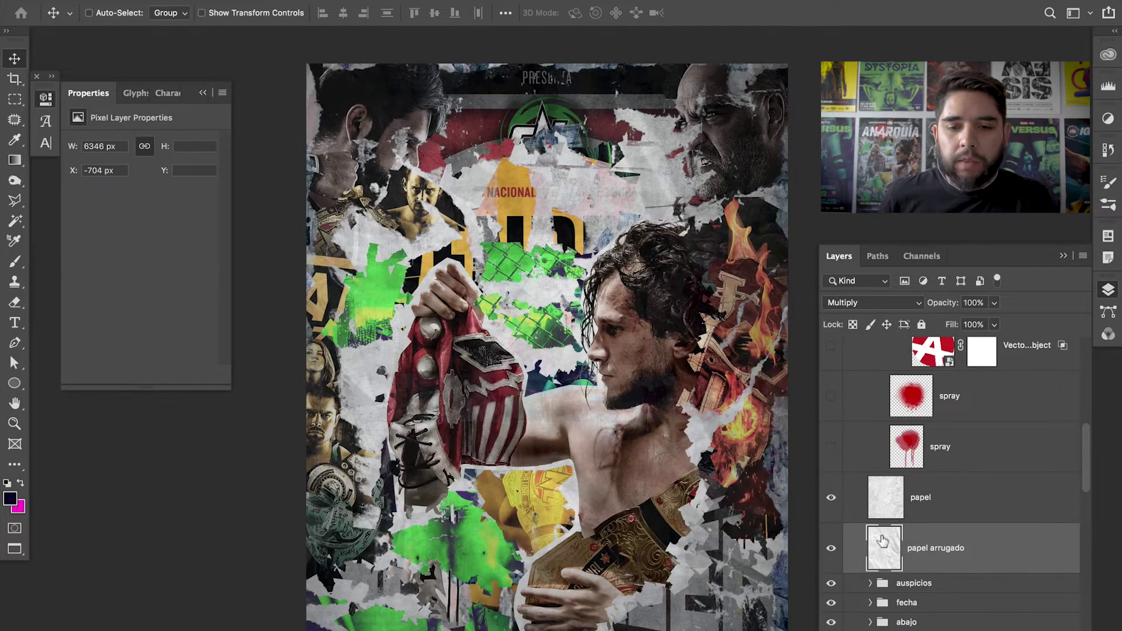
click(831, 544)
click(831, 544)
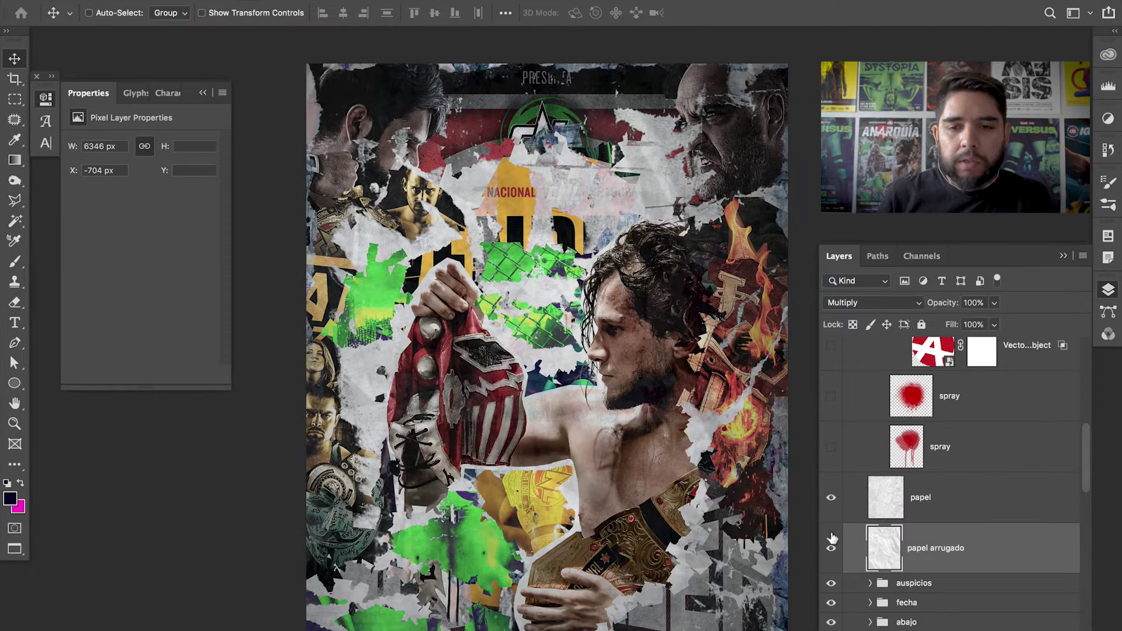
key(z)
click(667, 202)
drag(670, 199, 643, 276)
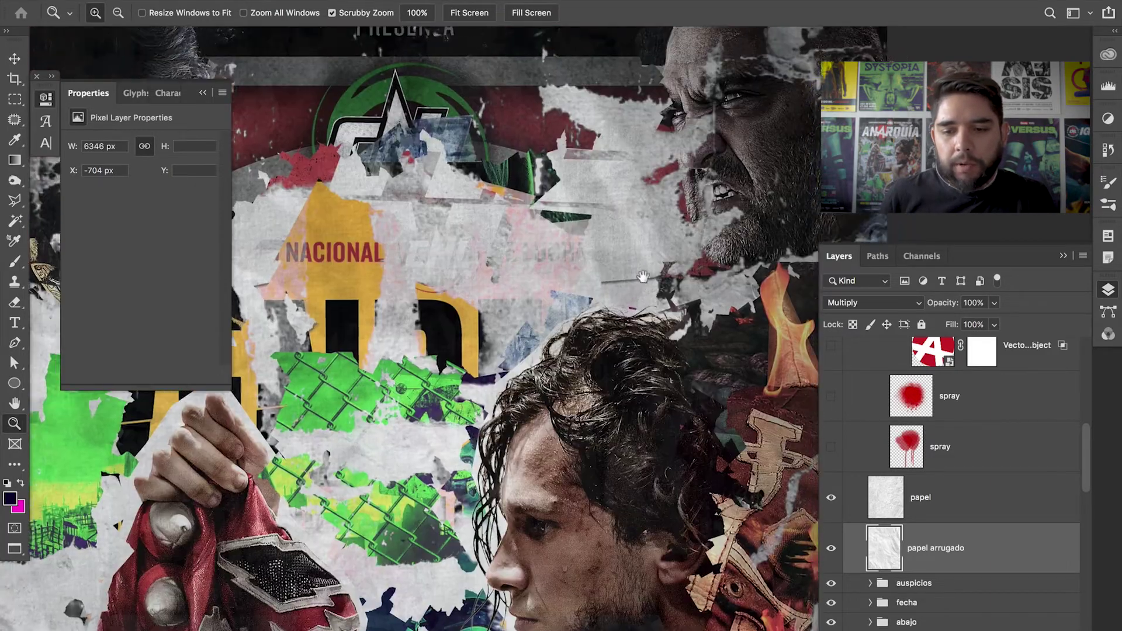
drag(831, 498, 834, 554)
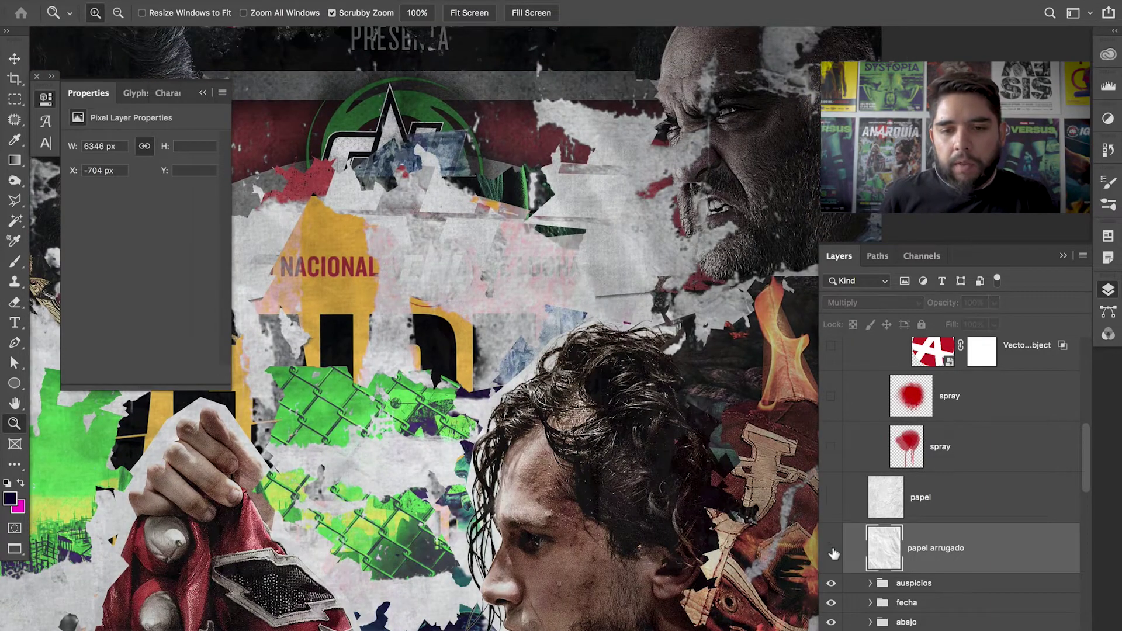
drag(831, 497, 824, 561)
scroll(747, 379, down, 10)
scroll(731, 403, left, 5)
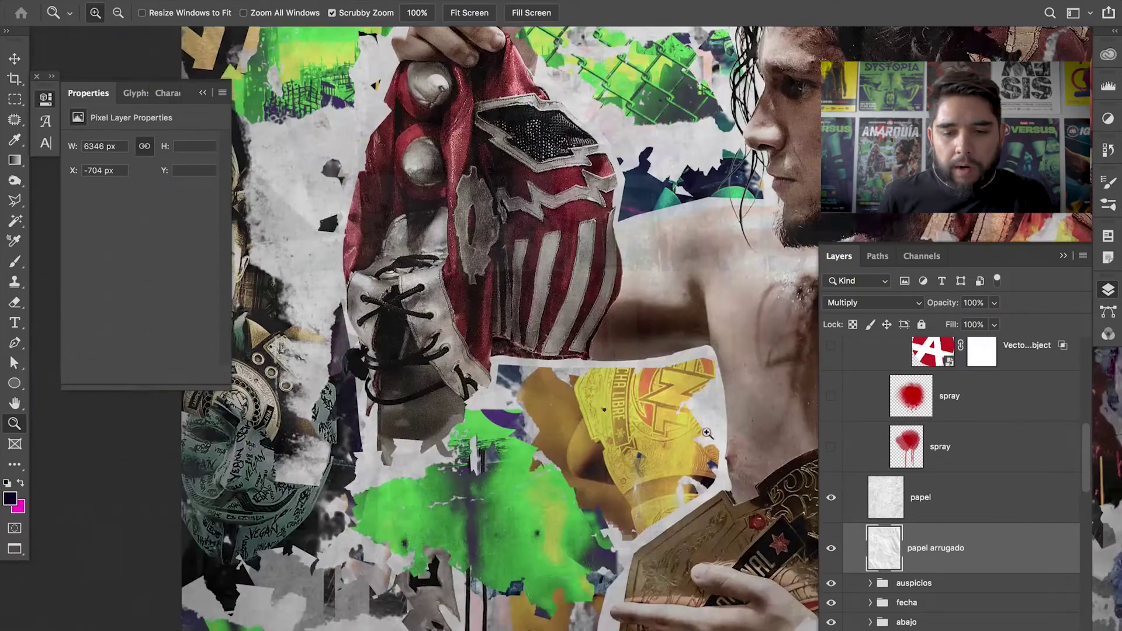
click(831, 501)
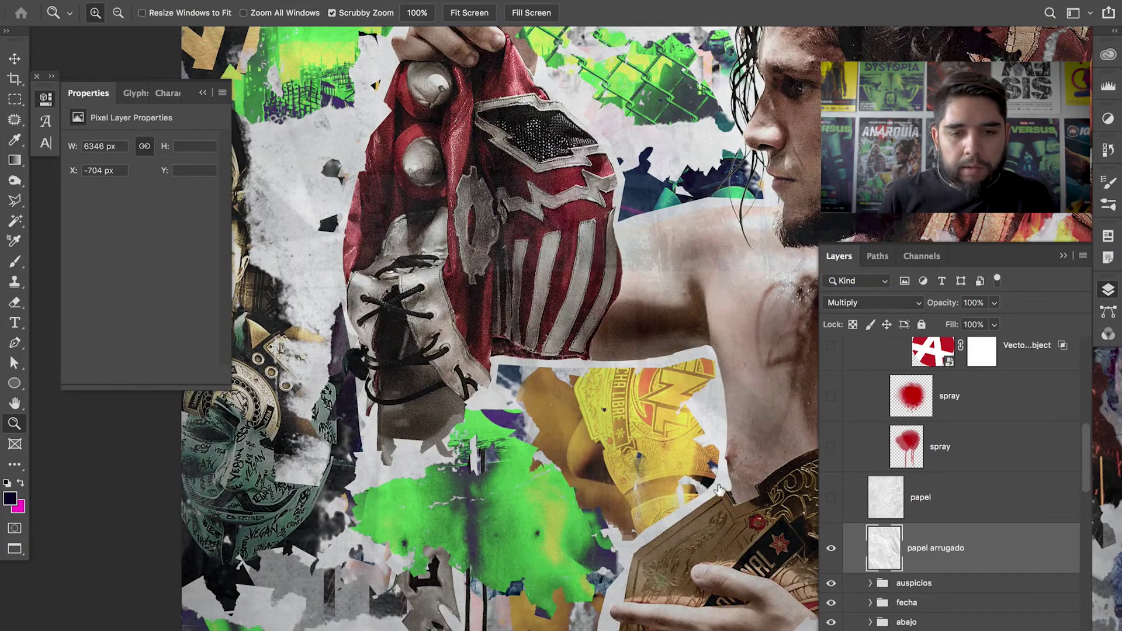
drag(358, 245, 816, 469)
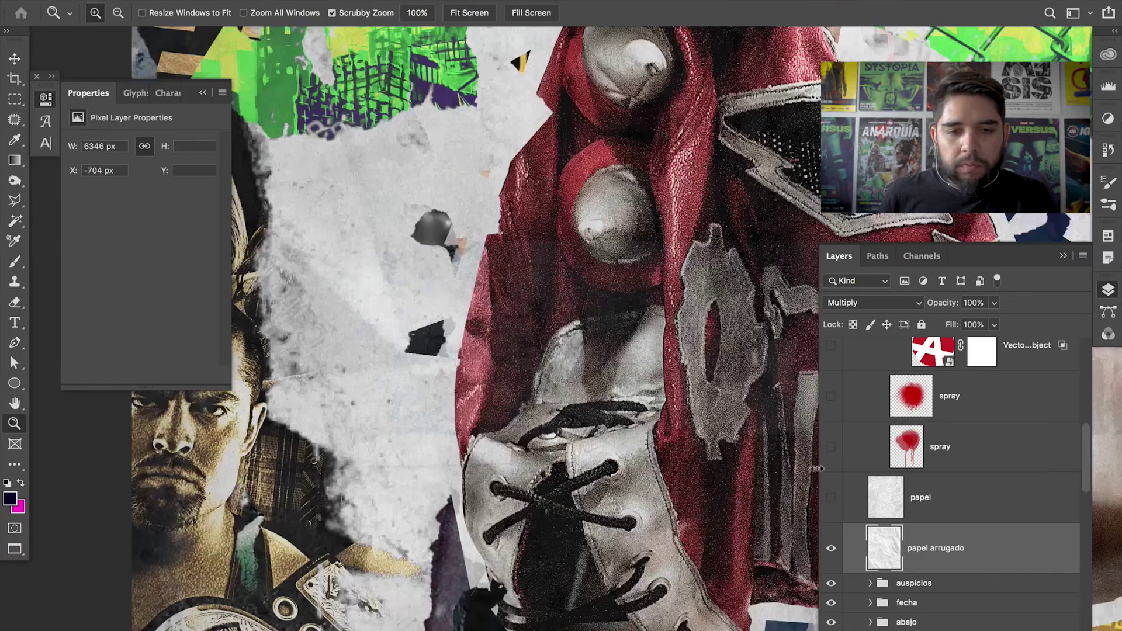
click(839, 546)
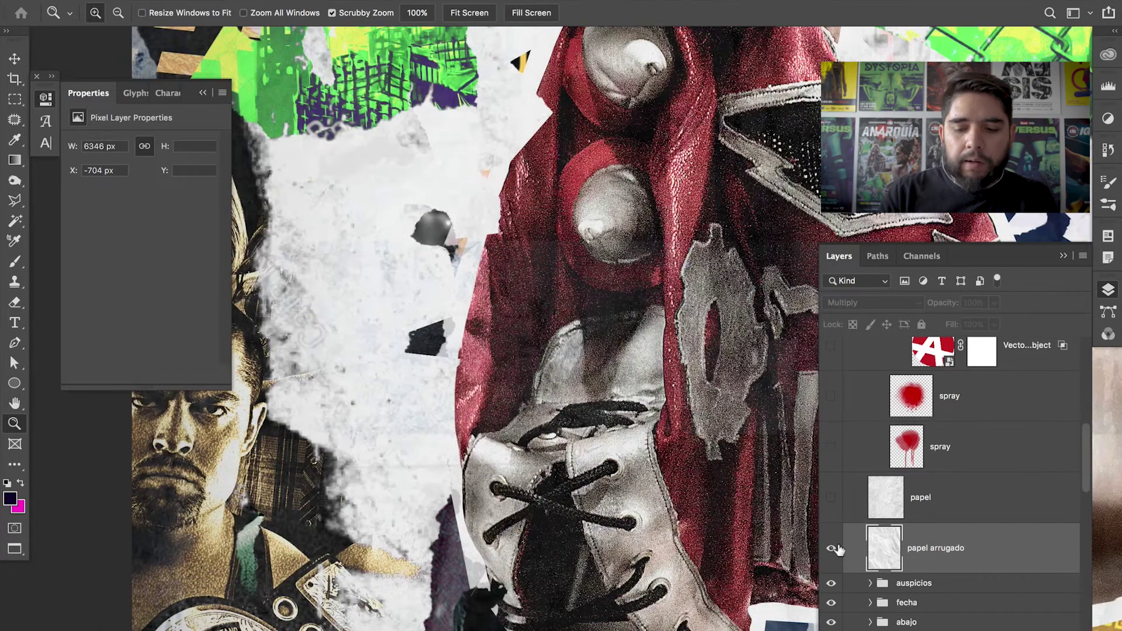
click(831, 548)
click(831, 497)
key(super+0)
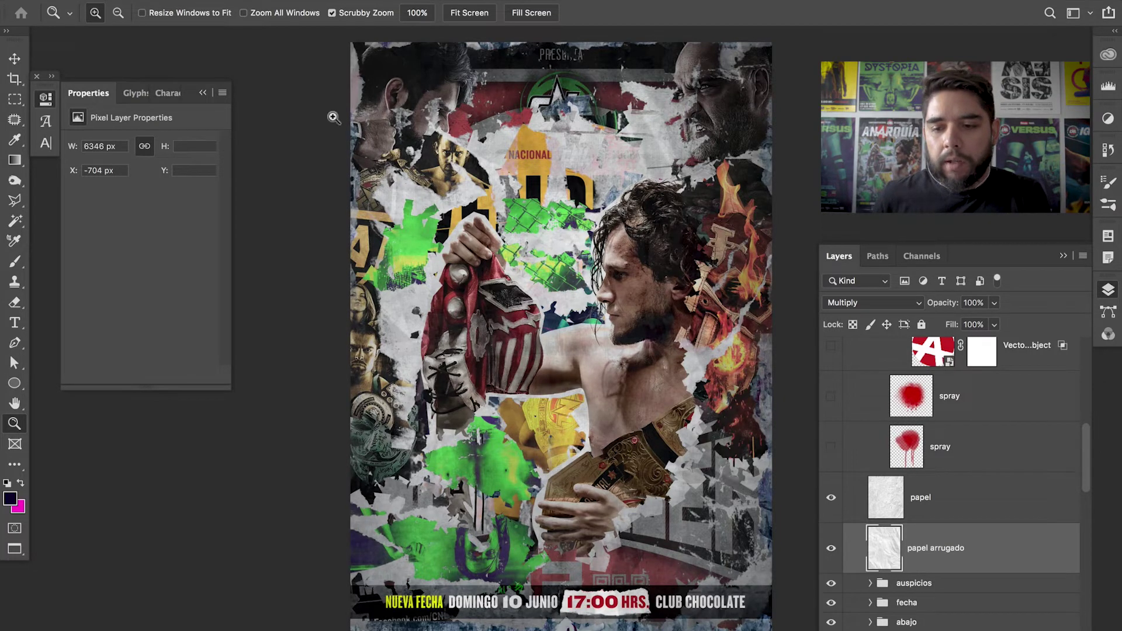
- Turn on the CAMPEONATO header text, the CNL logo and the distressed AN RQUÍA title
scroll(1091, 470, up, 5)
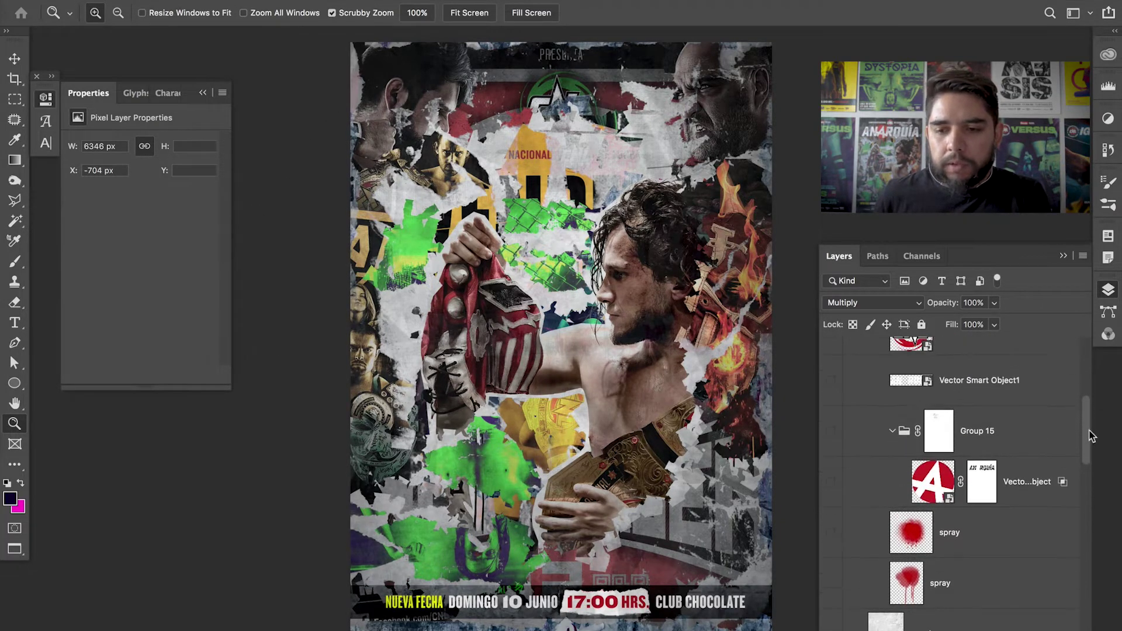
scroll(1085, 445, up, 5)
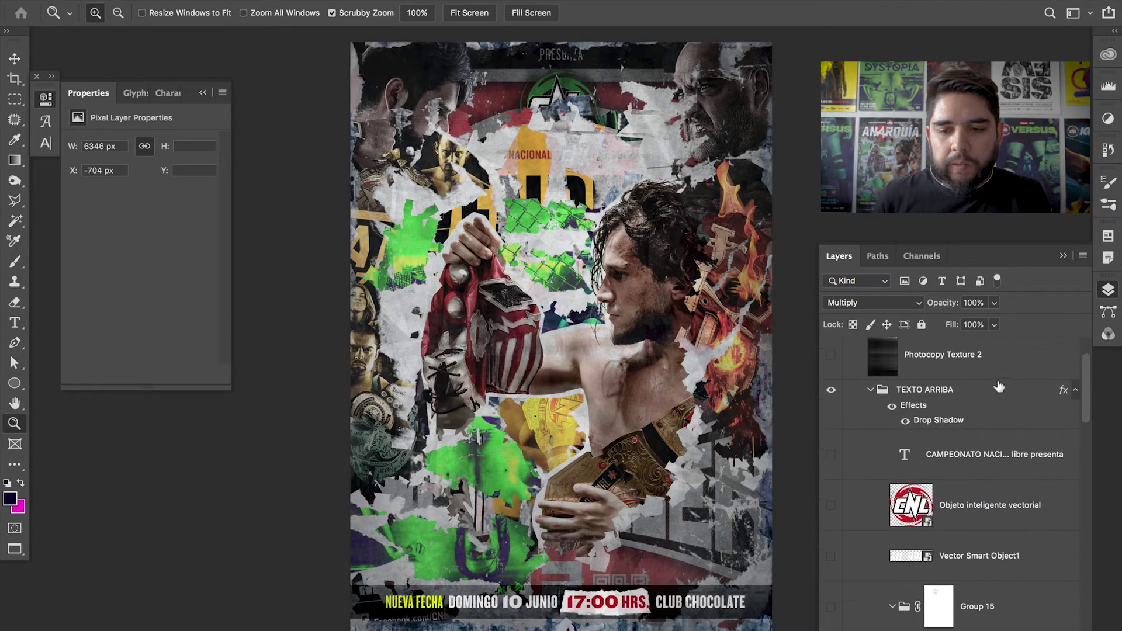
click(831, 455)
click(831, 505)
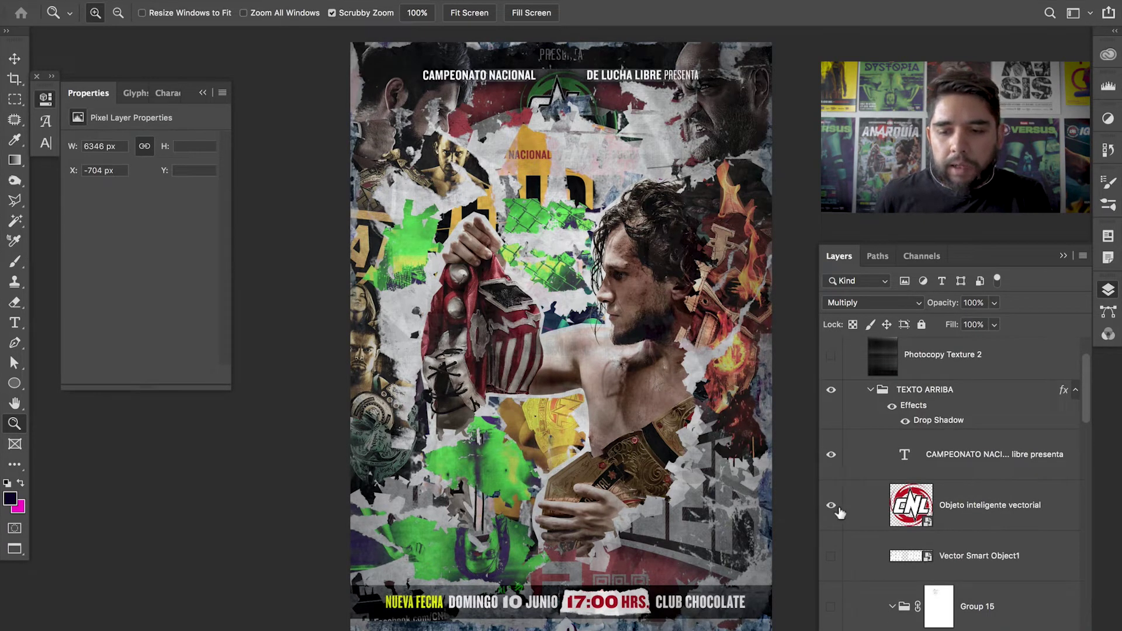
click(831, 555)
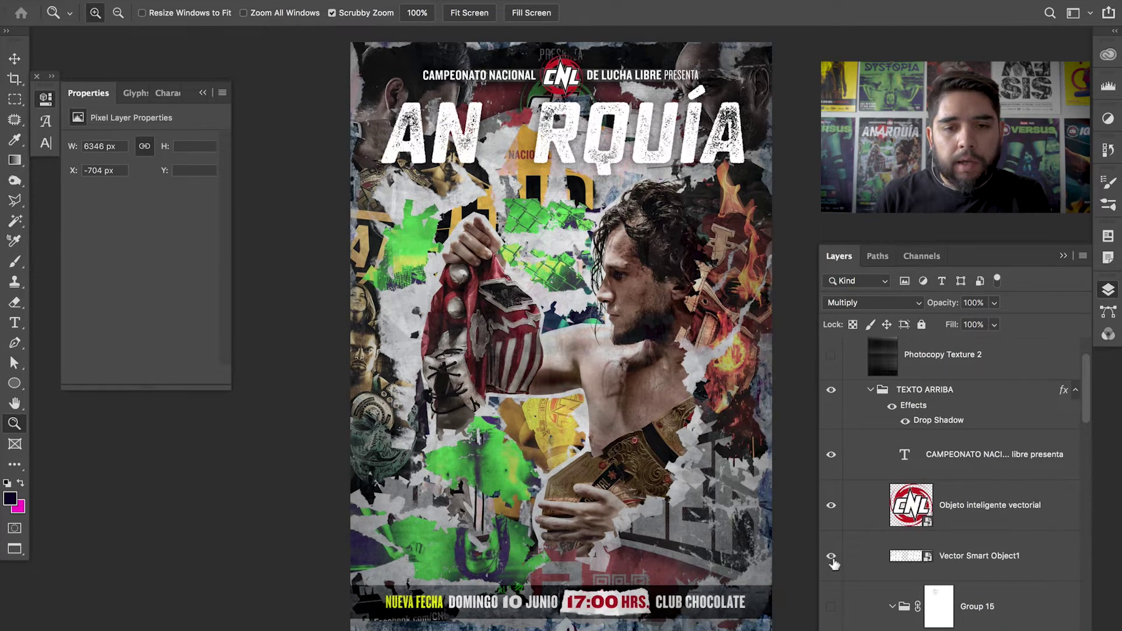
- Zoom on the poster's top and draw a new text box beneath the title
drag(543, 153, 547, 182)
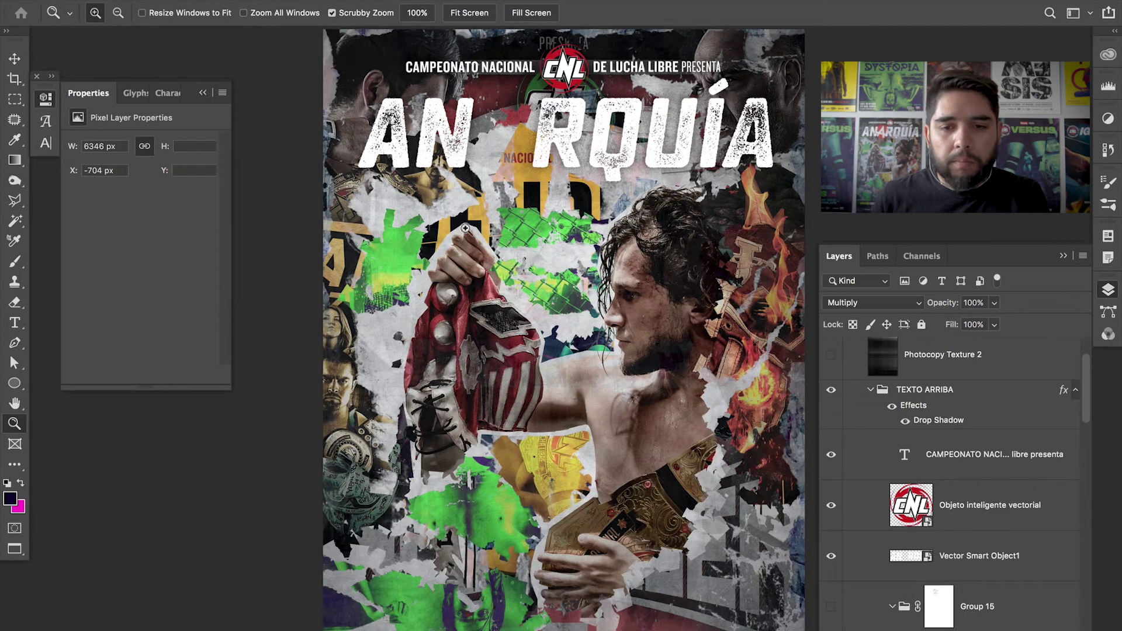
key(t)
drag(352, 198, 784, 351)
- Type 'ANARQUÍA', centre-aligned and coloured white #ffffff
text(ANARQUI)
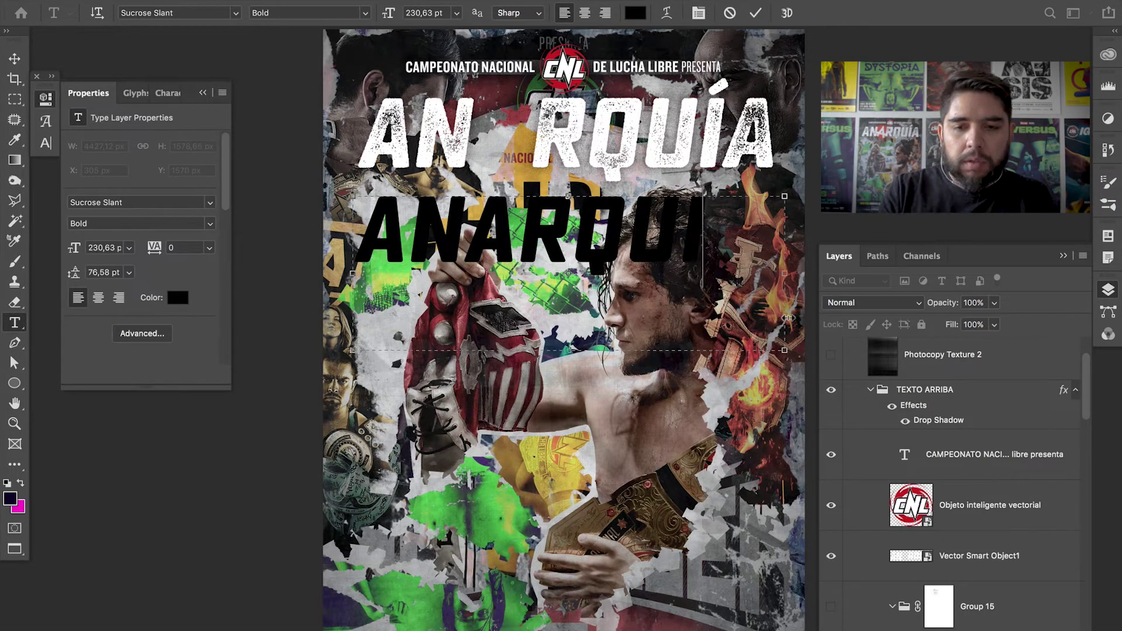
key(BackSpace)
text(Í)
key(super+a)
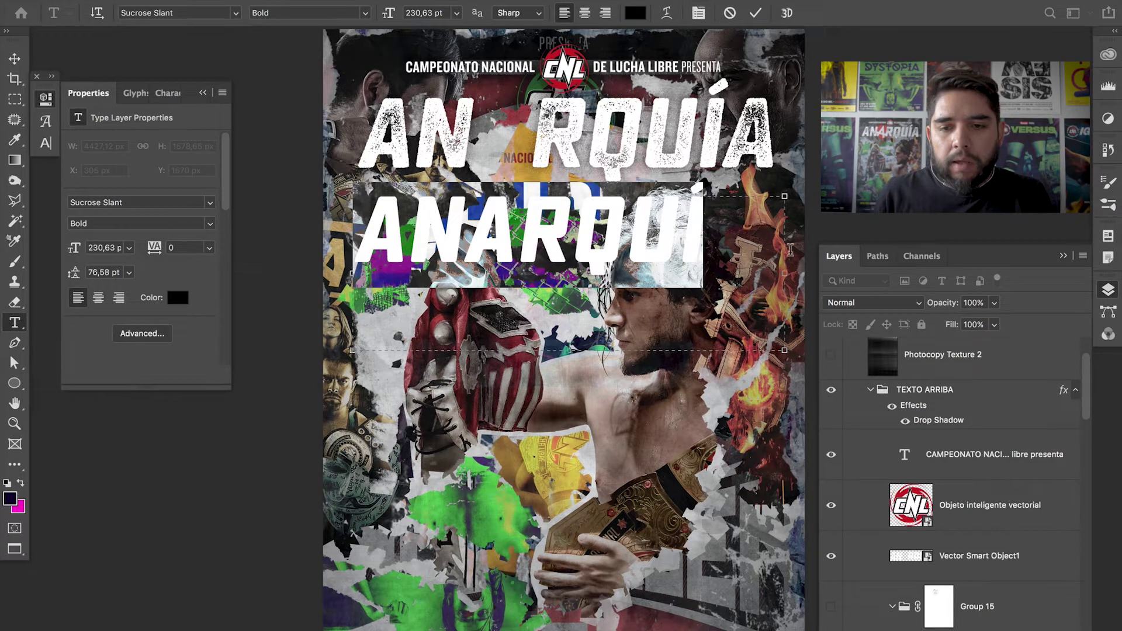
drag(784, 276, 819, 284)
click(728, 234)
text(A)
key(super+a)
click(584, 12)
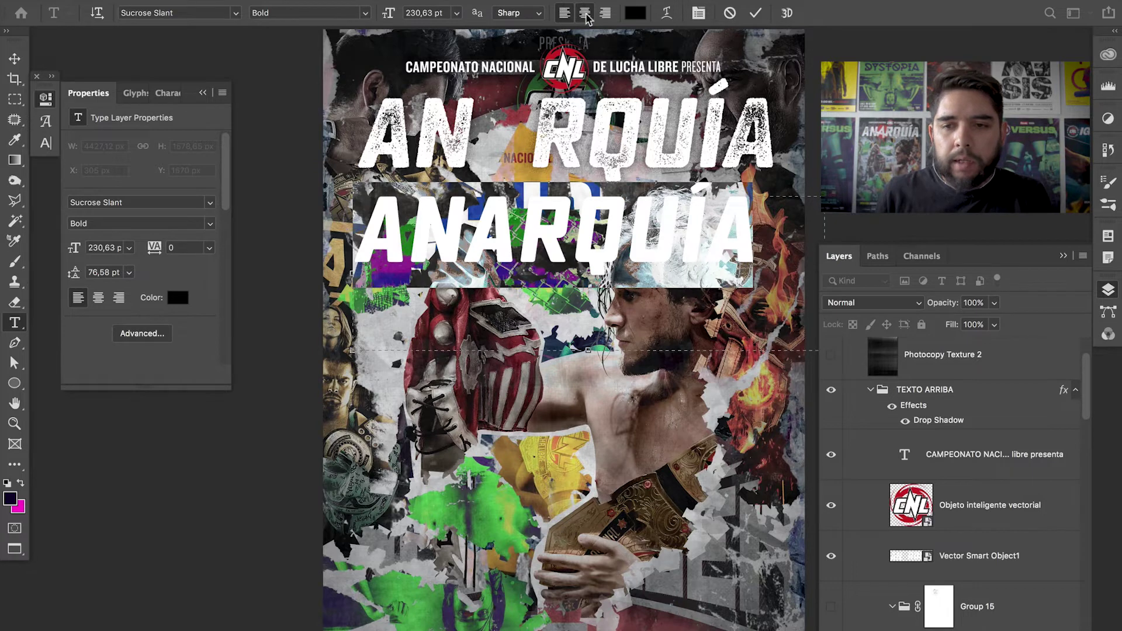
click(636, 12)
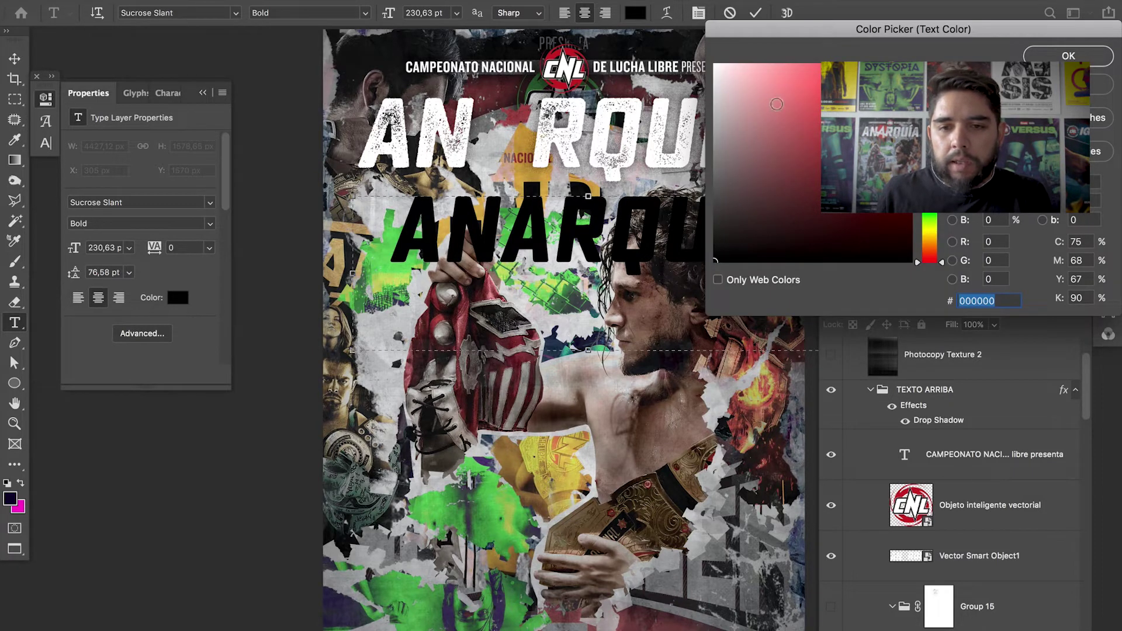
text(ffffff)
click(1070, 56)
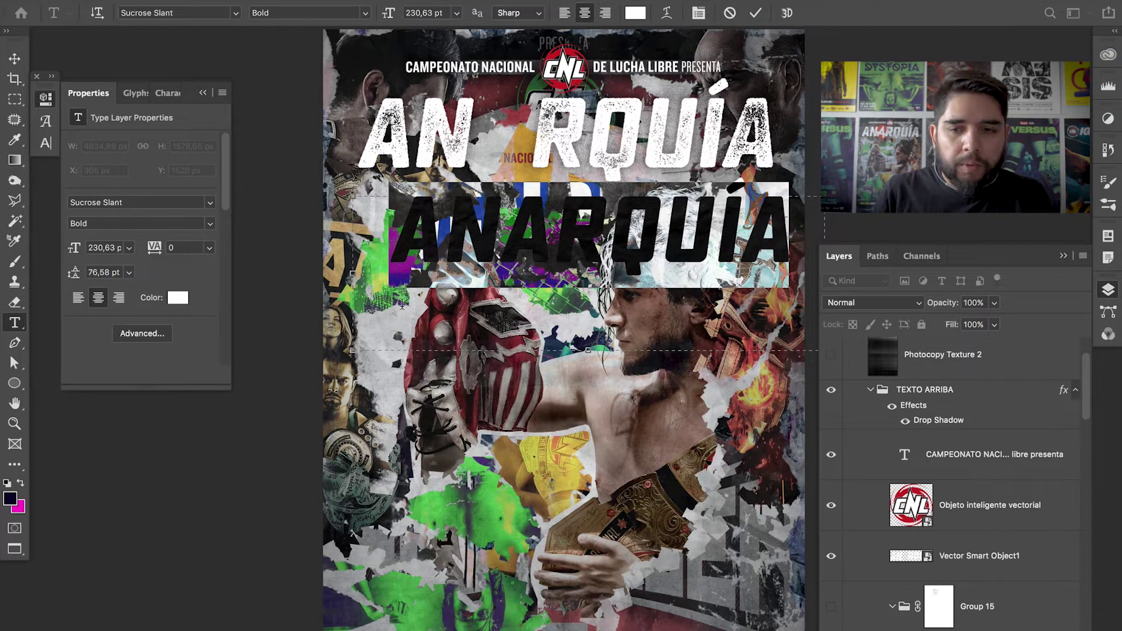
- Adjust the text box to recentre the title, commit it, and zoom in
drag(355, 274, 341, 274)
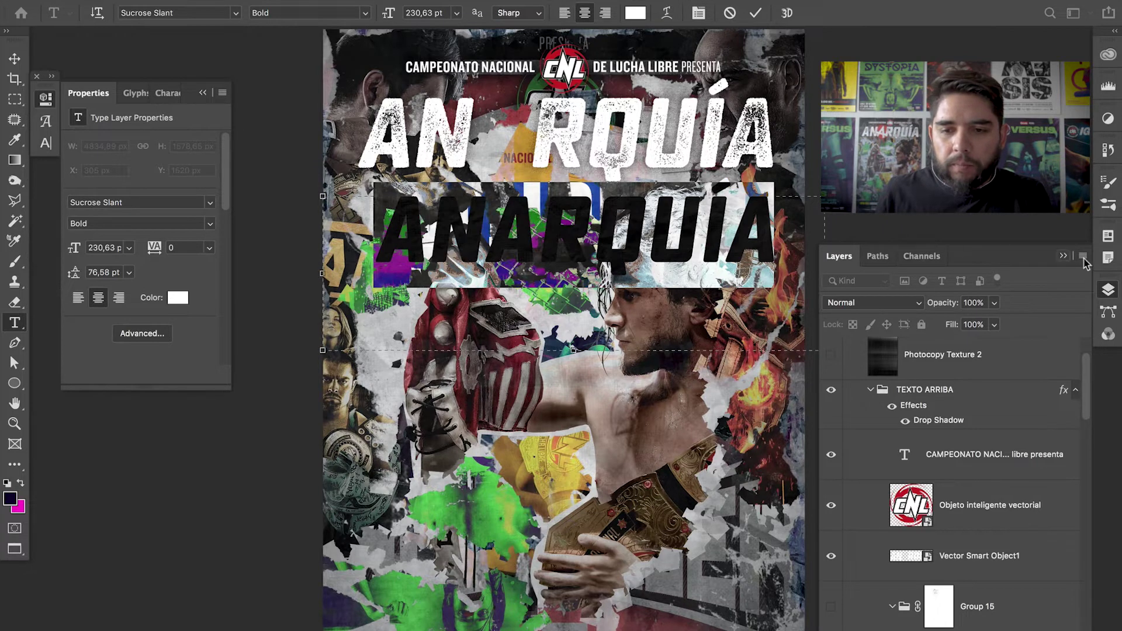
click(1063, 256)
drag(818, 275, 802, 281)
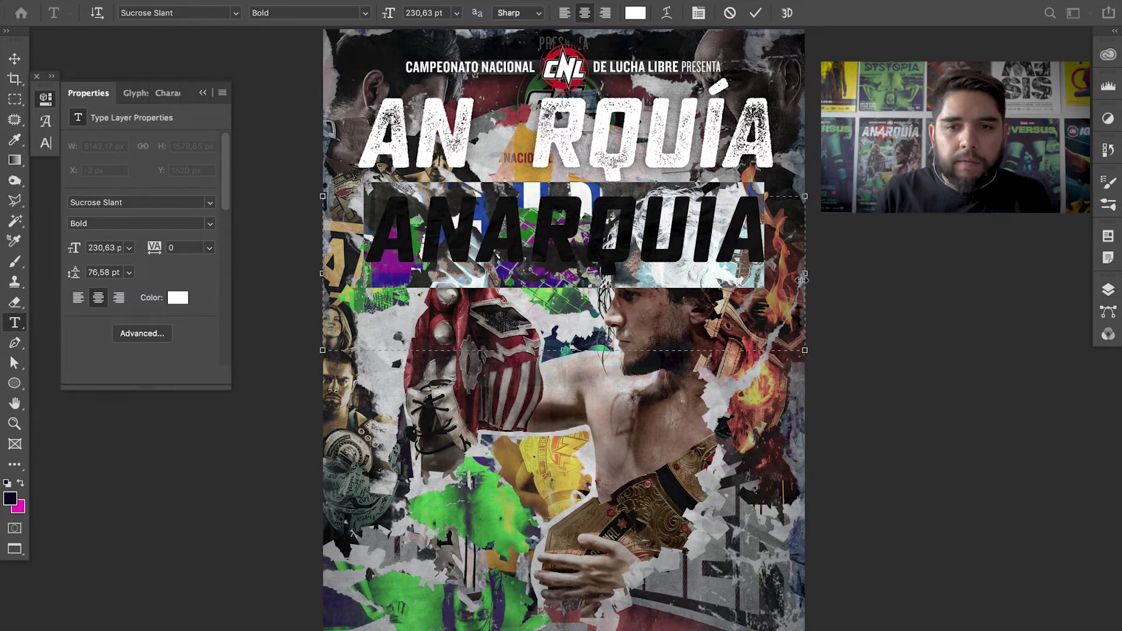
click(755, 13)
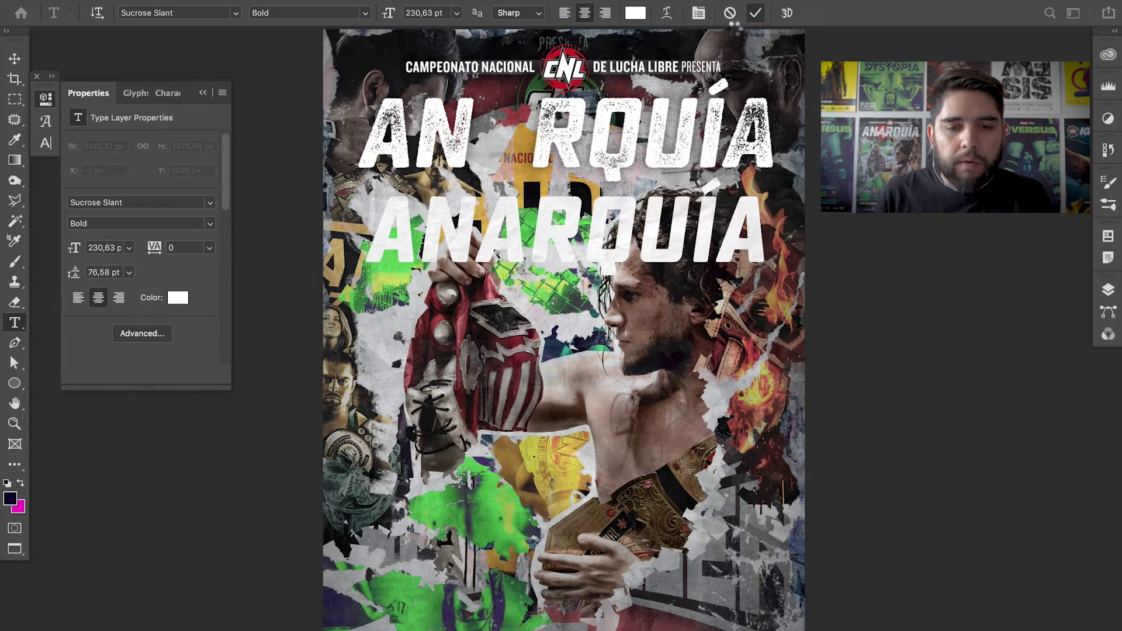
key(z)
click(562, 235)
click(562, 235)
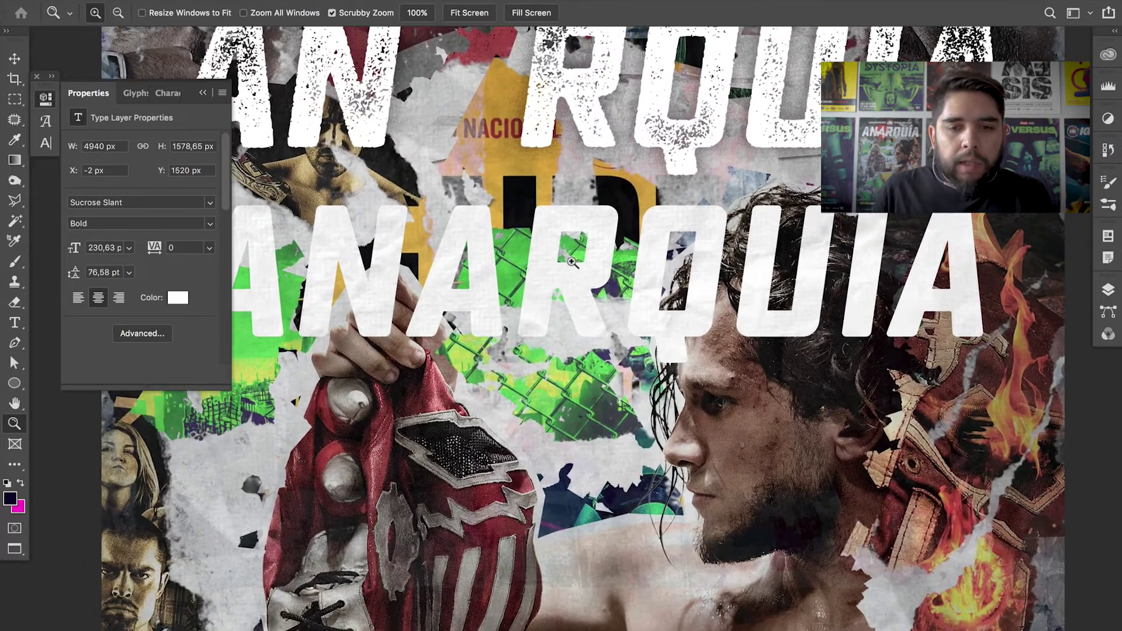
- Set the R of ANARQUIA to the Sucrose Slant Bold Three style
key(t)
drag(567, 255, 587, 257)
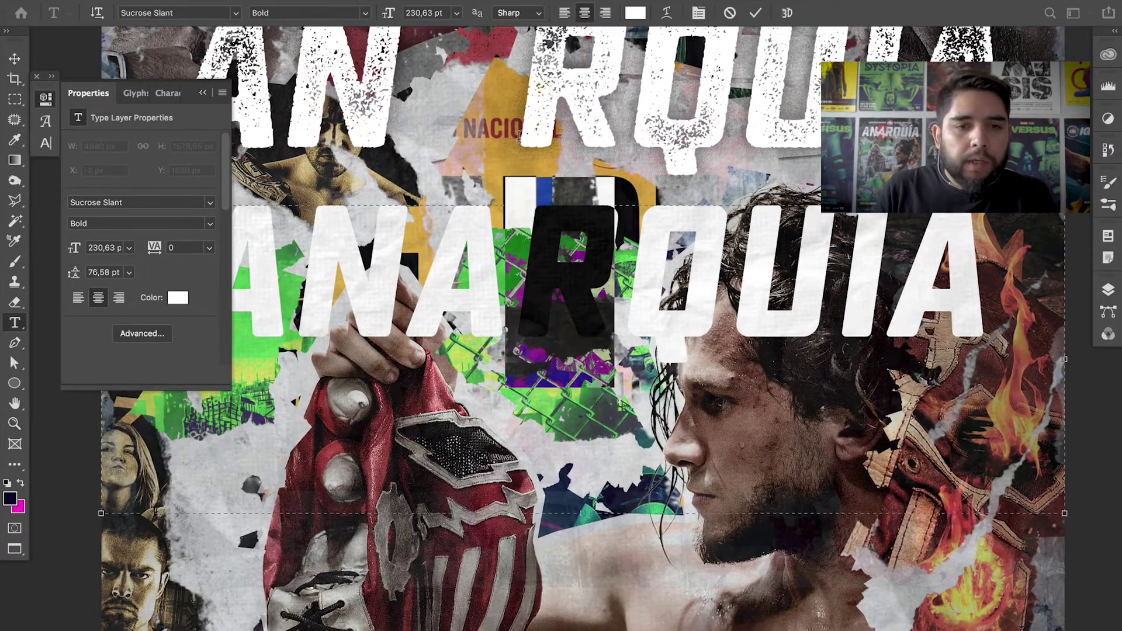
click(365, 13)
click(364, 99)
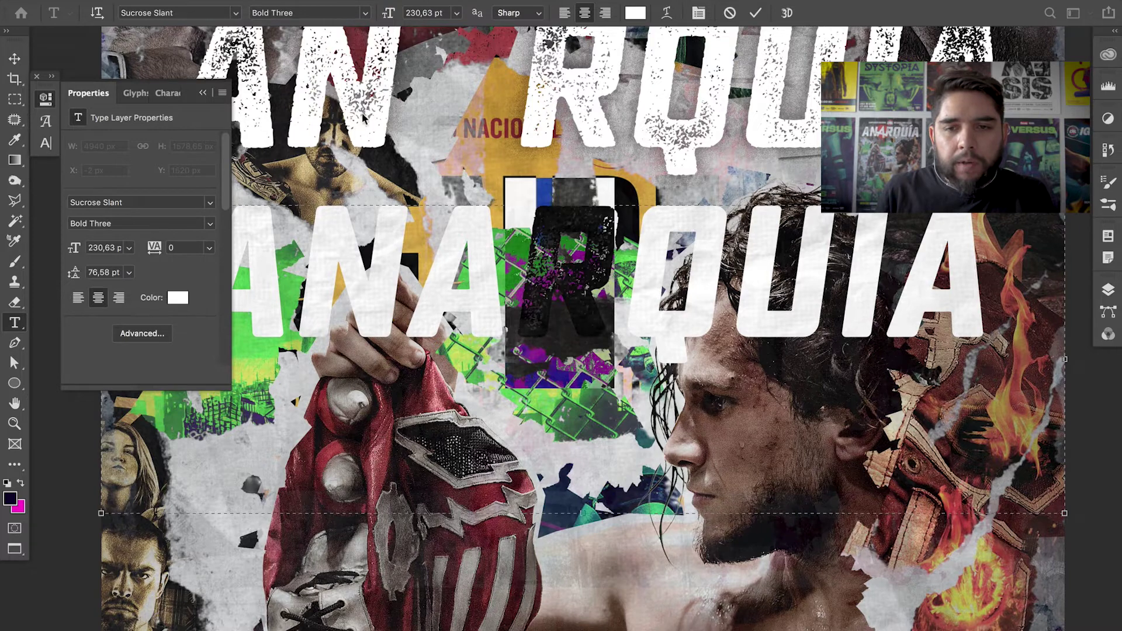
click(755, 13)
- Zoom in on the title and set the whole ANARQUÍA word to Bold One
key(z)
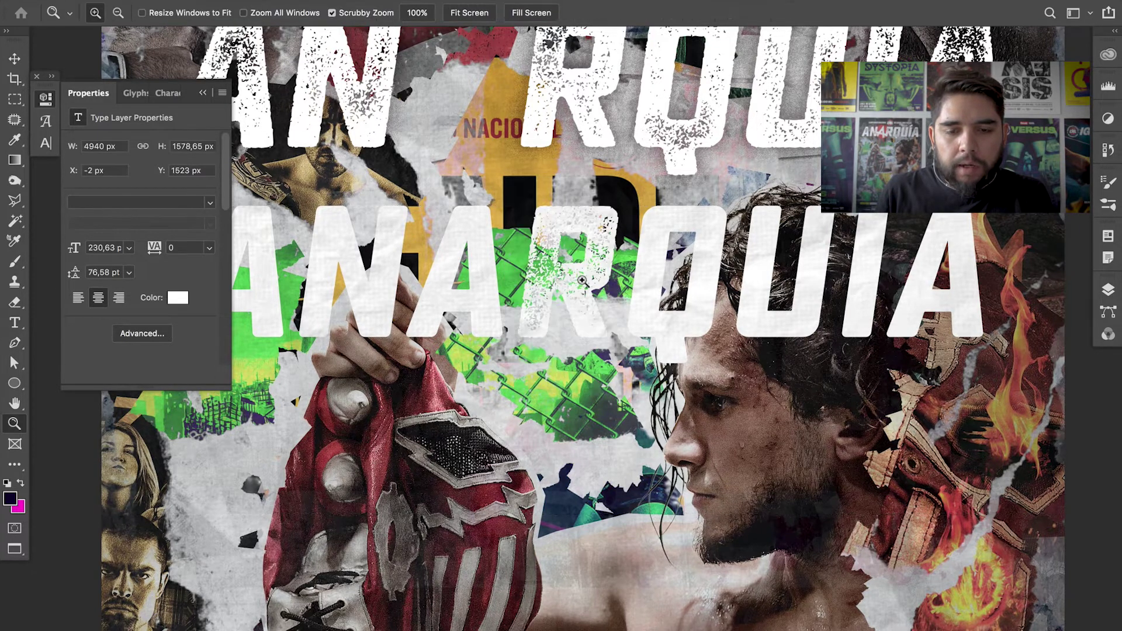
click(608, 266)
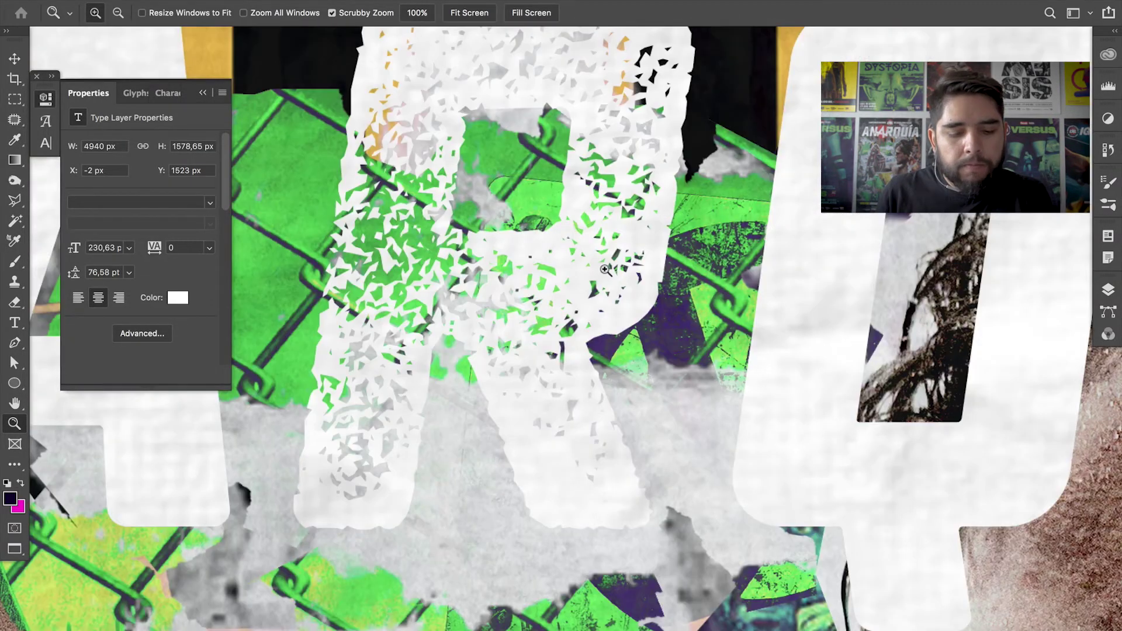
drag(588, 292, 556, 269)
click(556, 268)
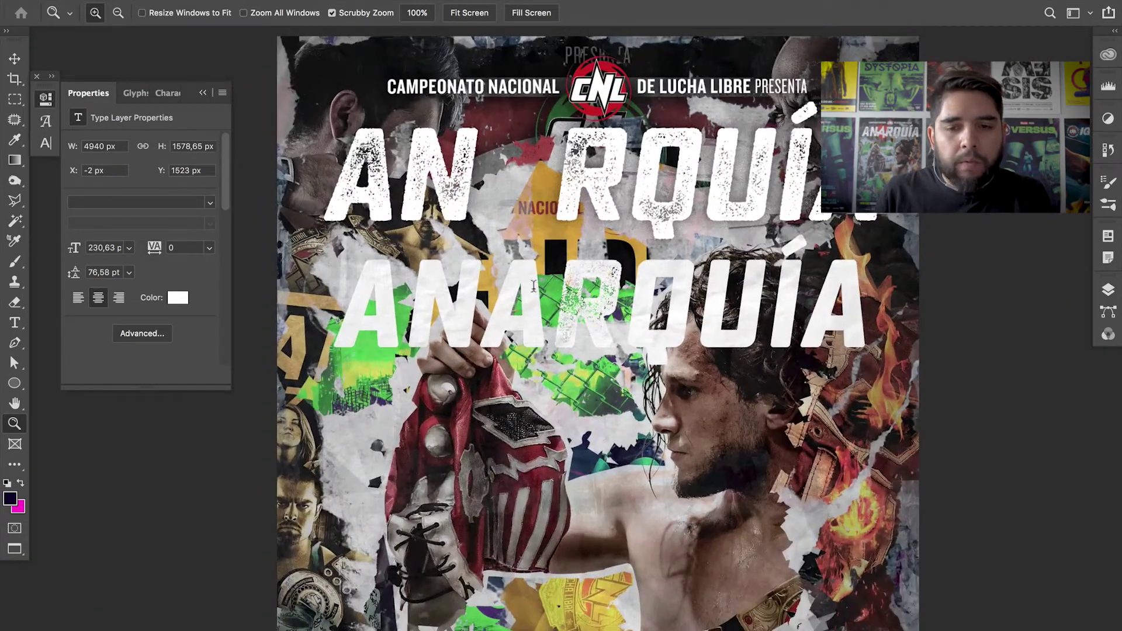
key(t)
double_click(421, 289)
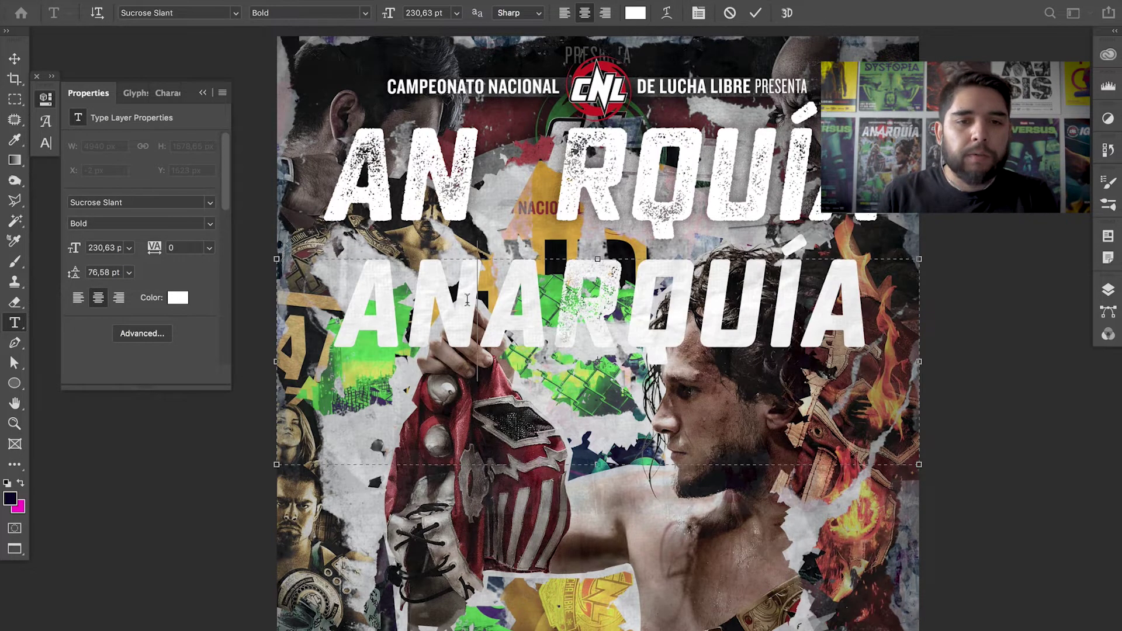
click(365, 13)
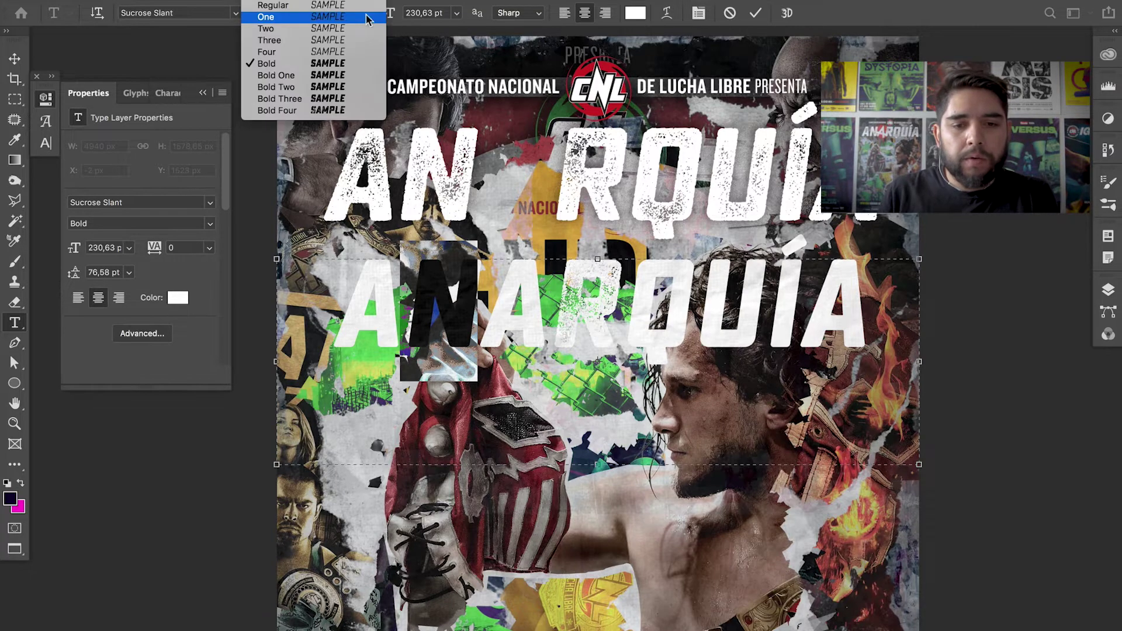
click(325, 79)
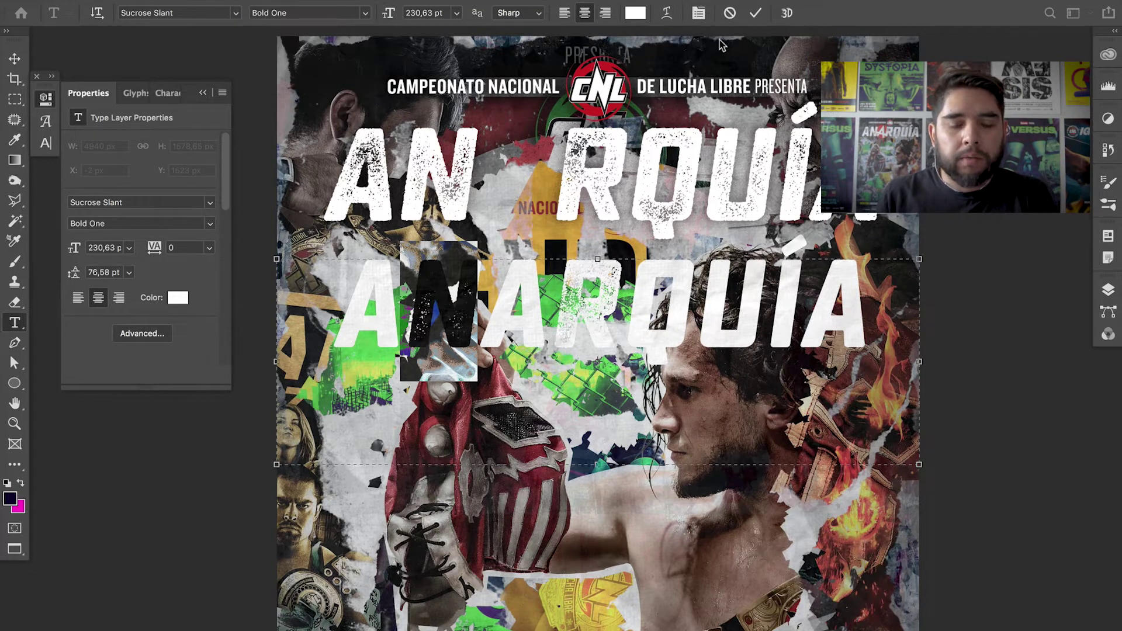
click(756, 13)
- Zoom in on the lower title and give one A a heavier font weight
key(z)
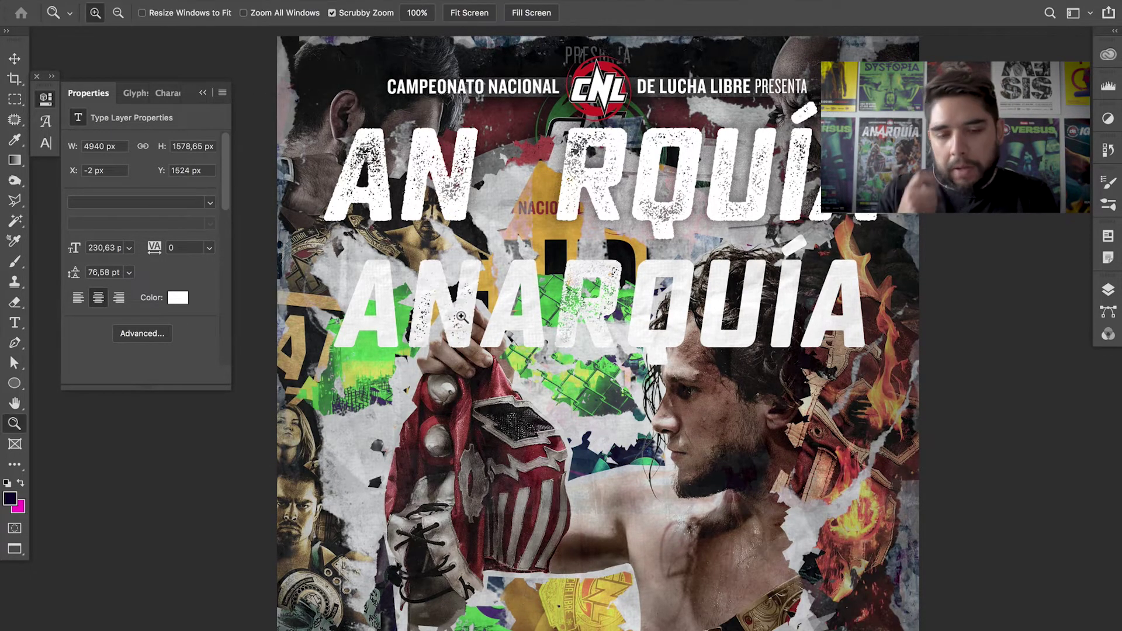
click(461, 316)
click(474, 214)
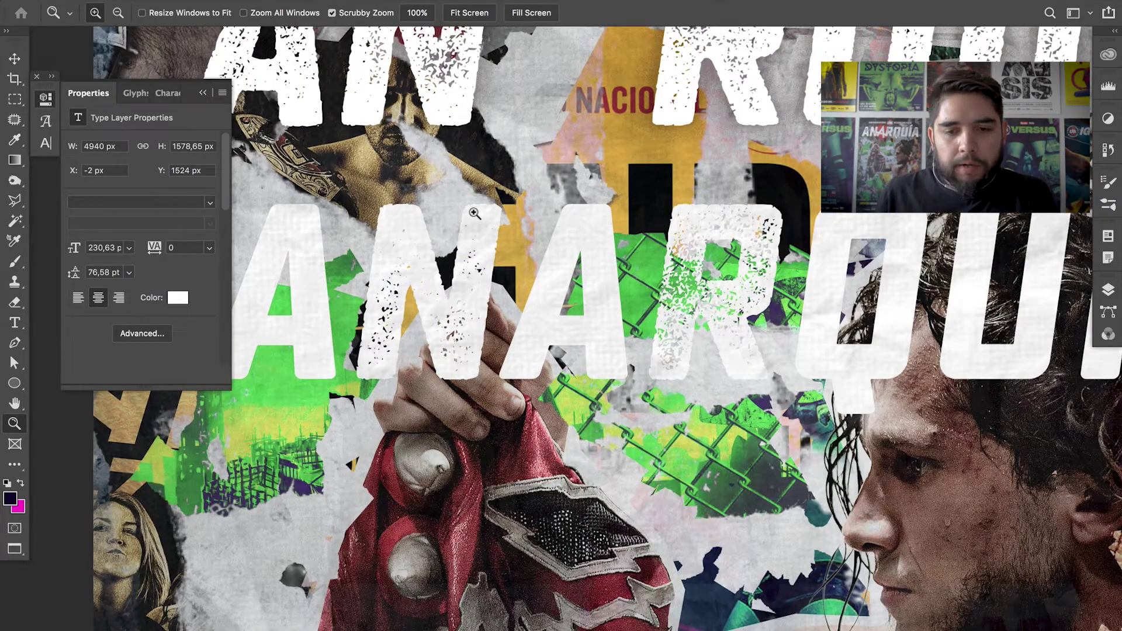
key(t)
click(474, 214)
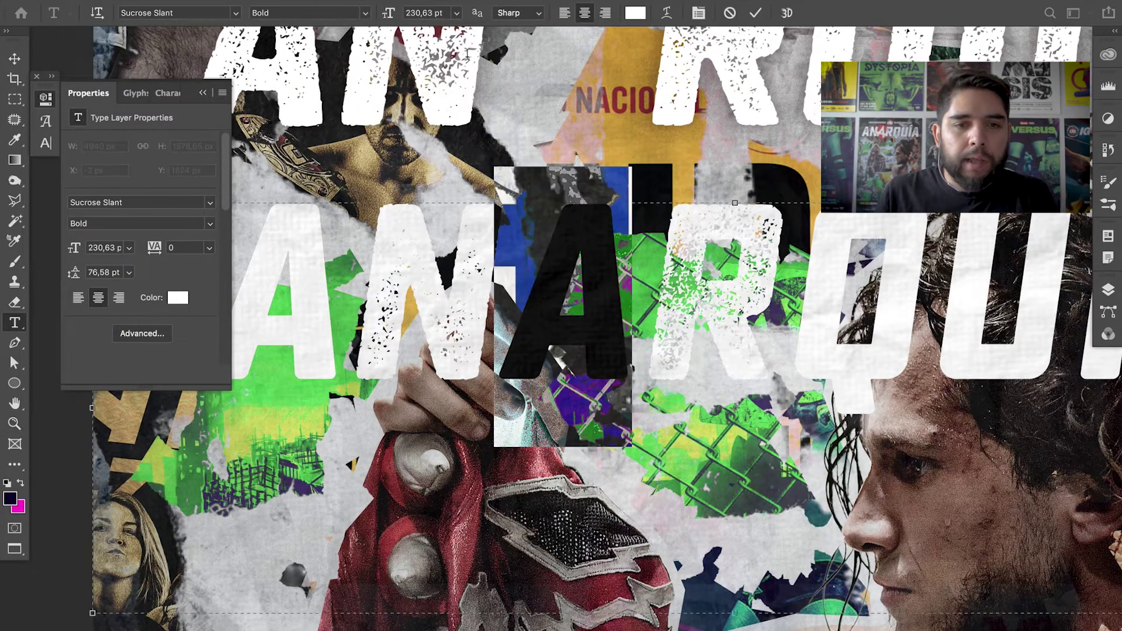
click(366, 13)
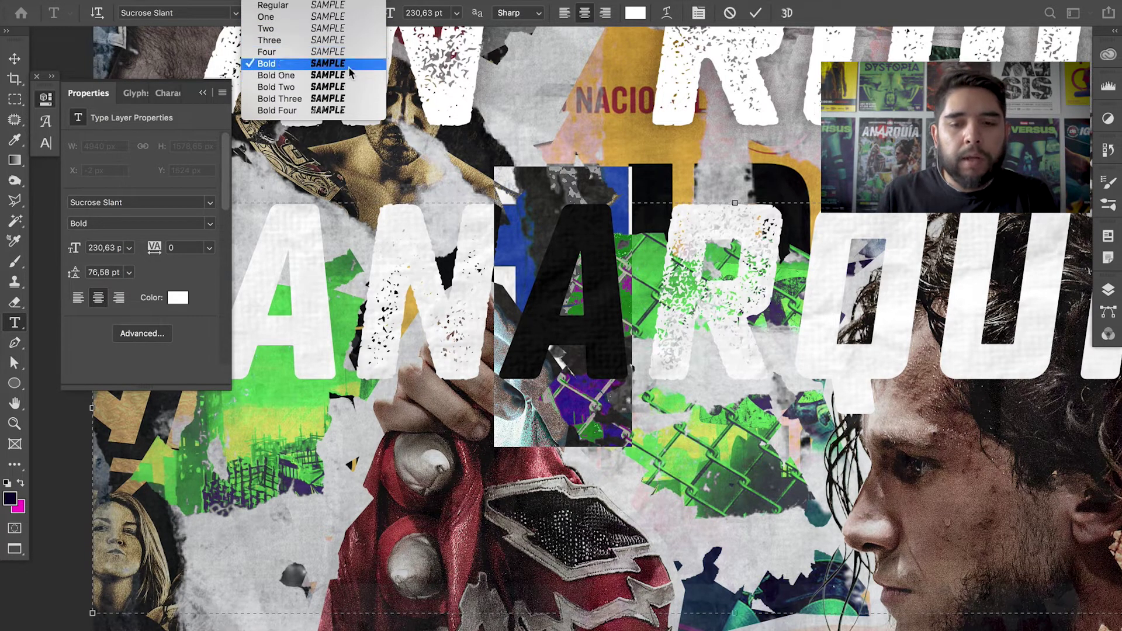
click(417, 177)
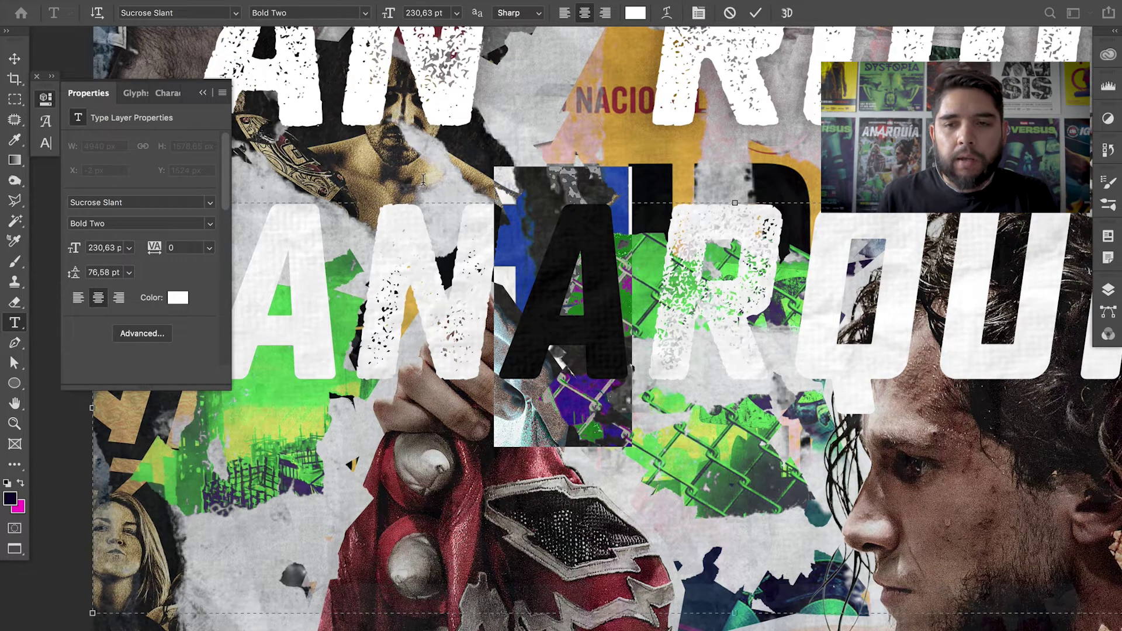
click(755, 13)
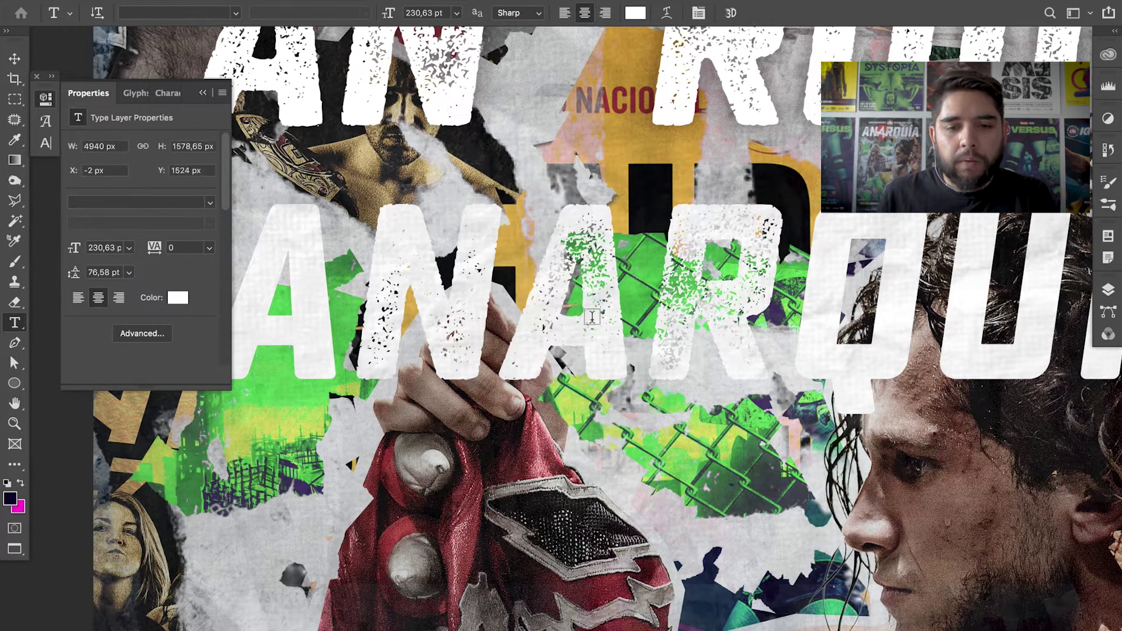
- Set the first A of the lower title to Bold Four
key(z)
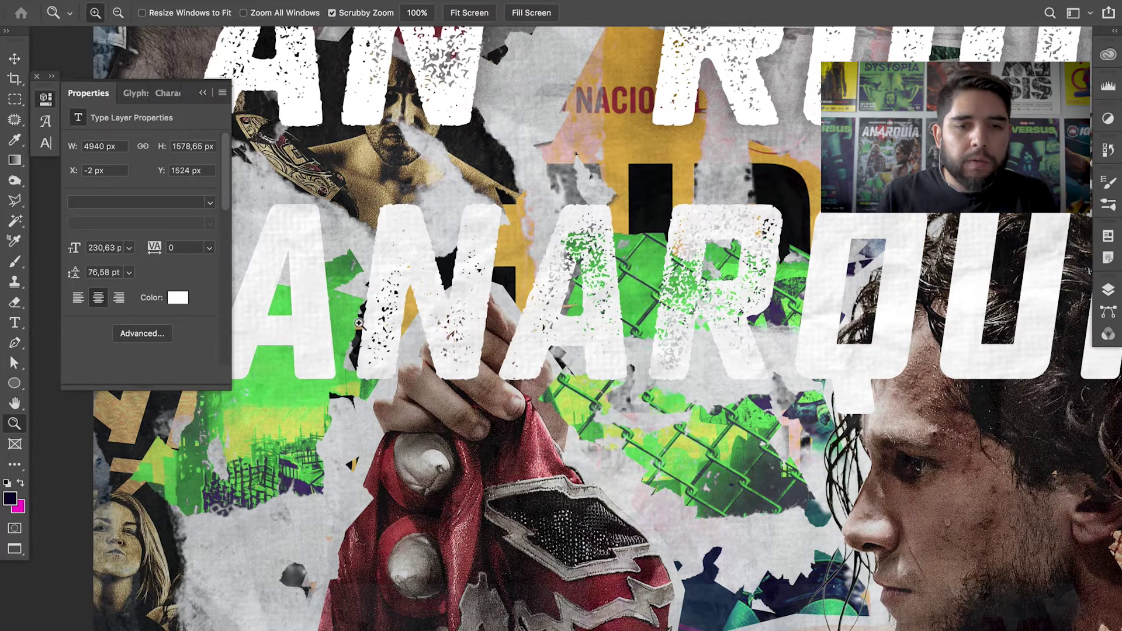
click(282, 273)
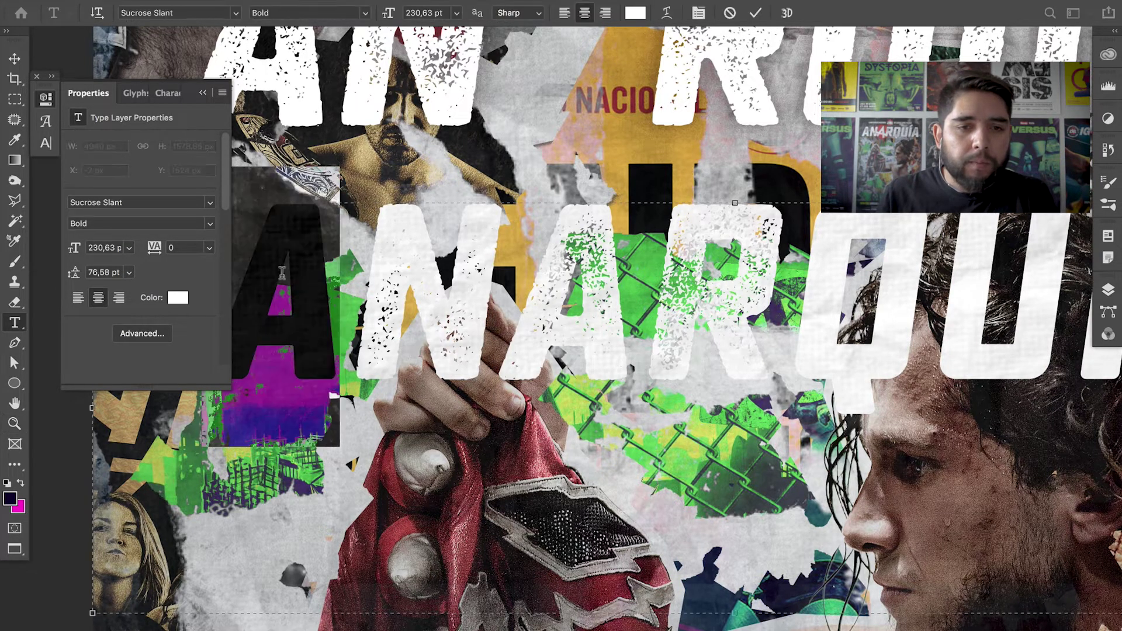
click(363, 8)
click(348, 112)
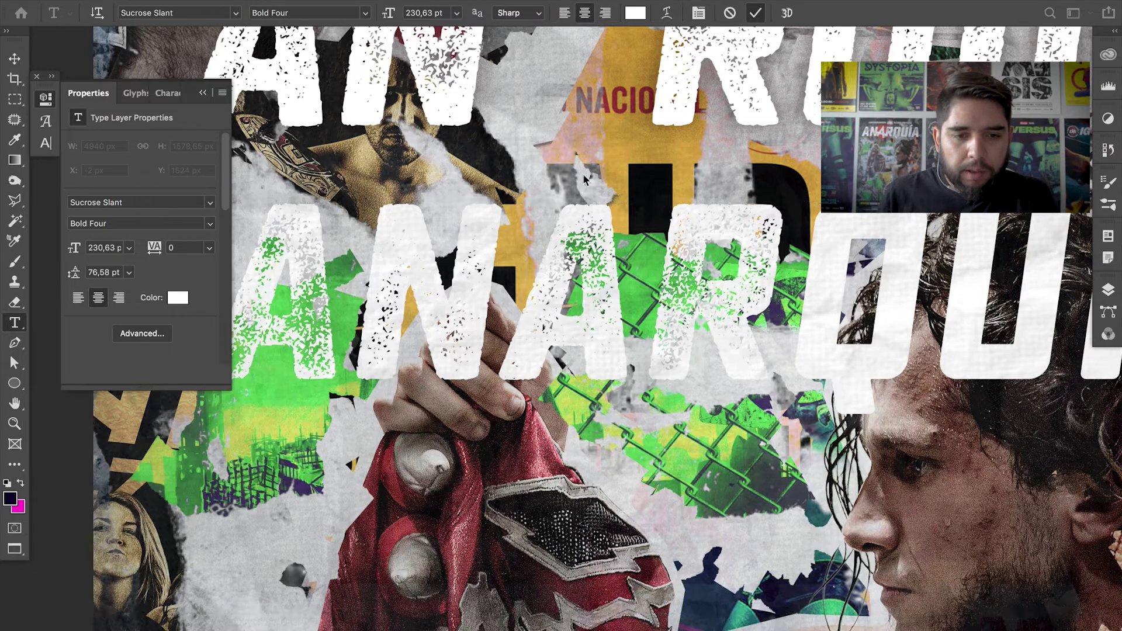
click(756, 13)
scroll(470, 339, up, 3)
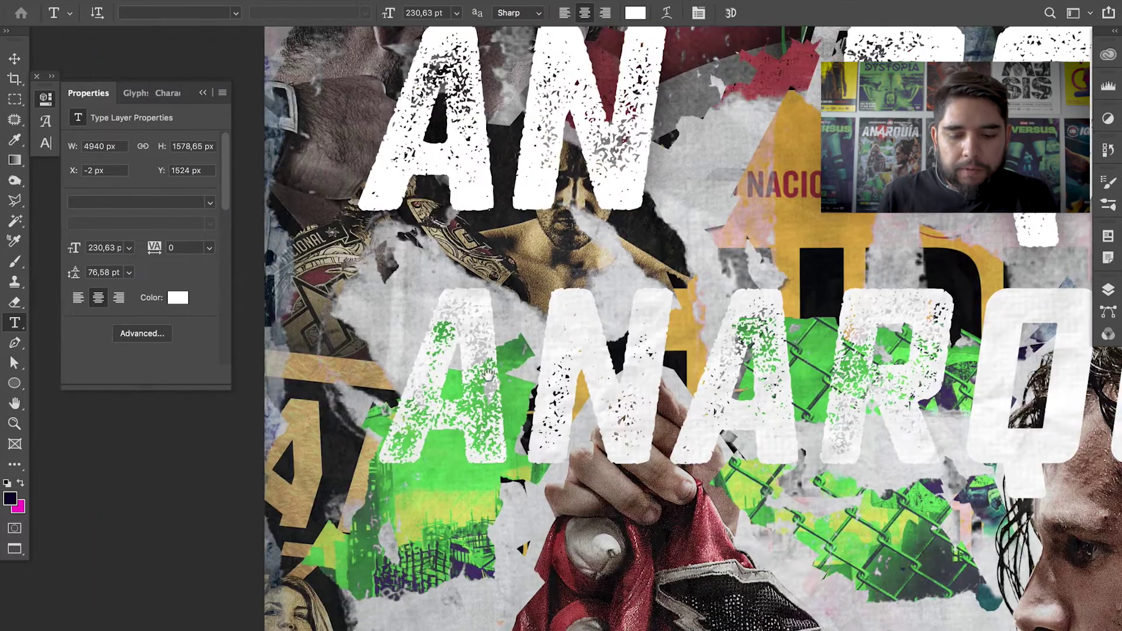
- Drag the lower ANARQUIA text layer up from Y 1524 to 1216 px, under the upper title
key(b)
key(v)
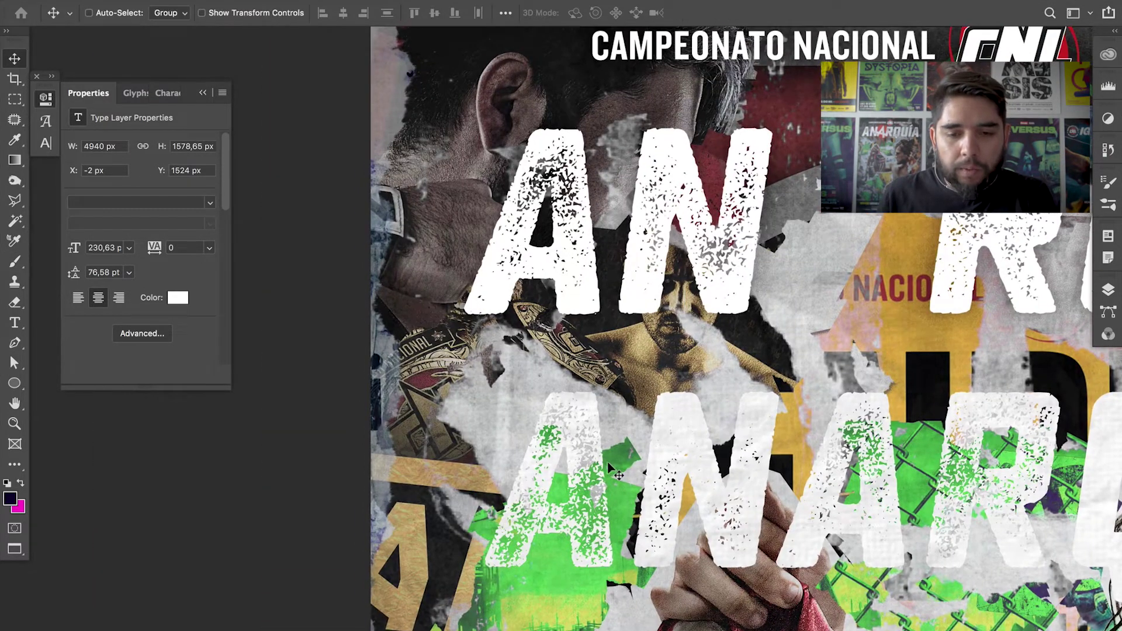
drag(591, 396, 512, 317)
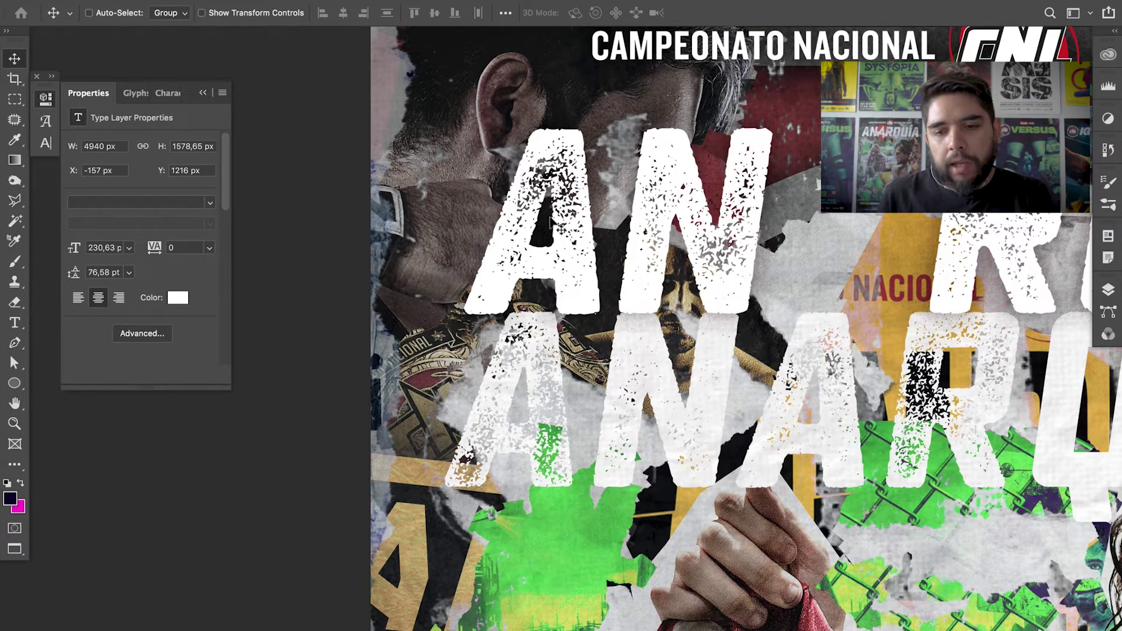
scroll(746, 349, right, 8)
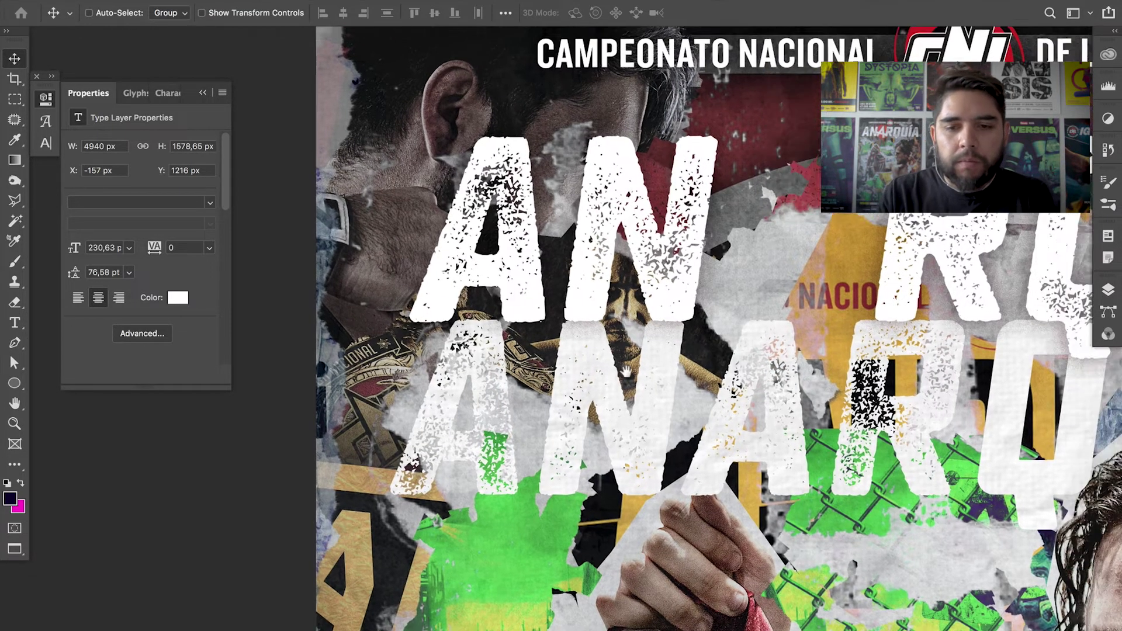
key(ctrl+minus)
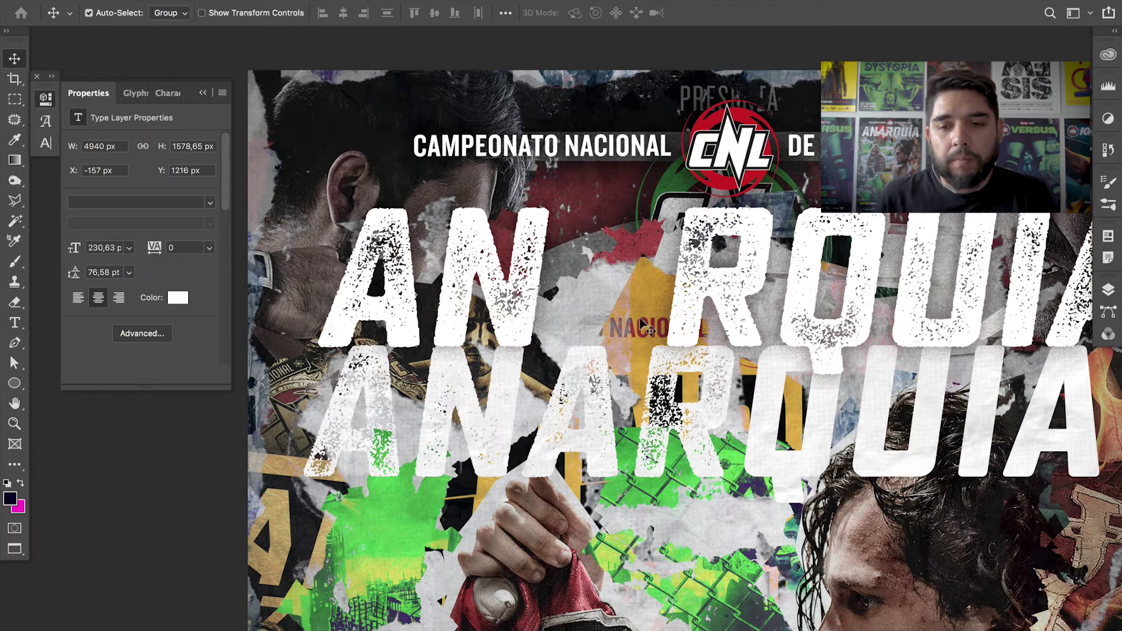
- Zoom out to the whole poster and switch off the anarquía layer's visibility
key(super+minus)
drag(808, 212, 745, 182)
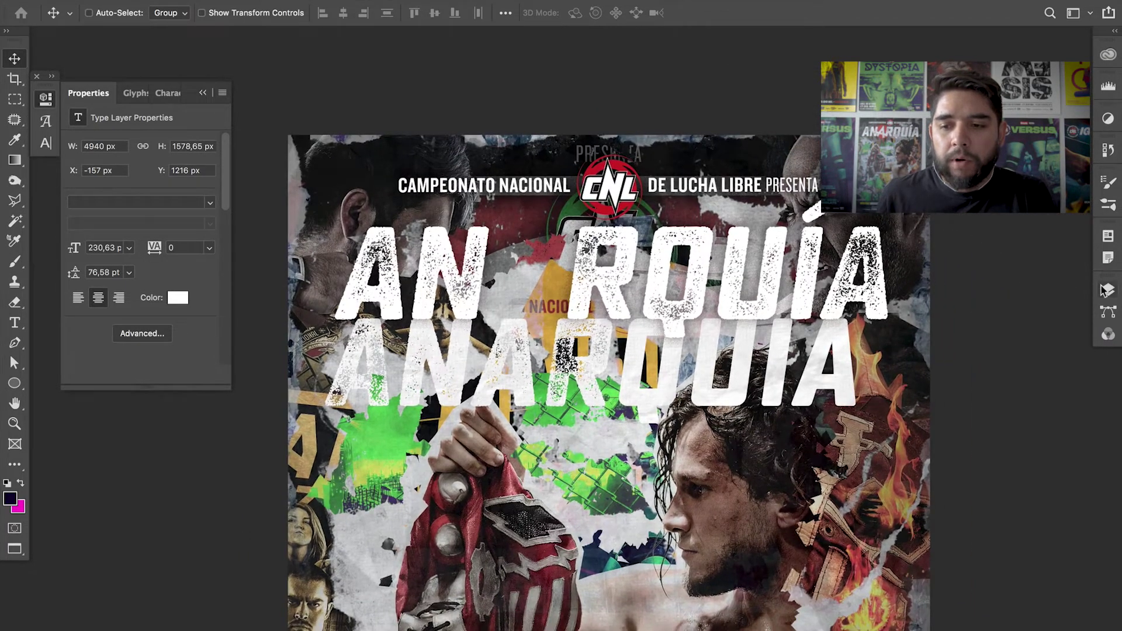
click(1109, 288)
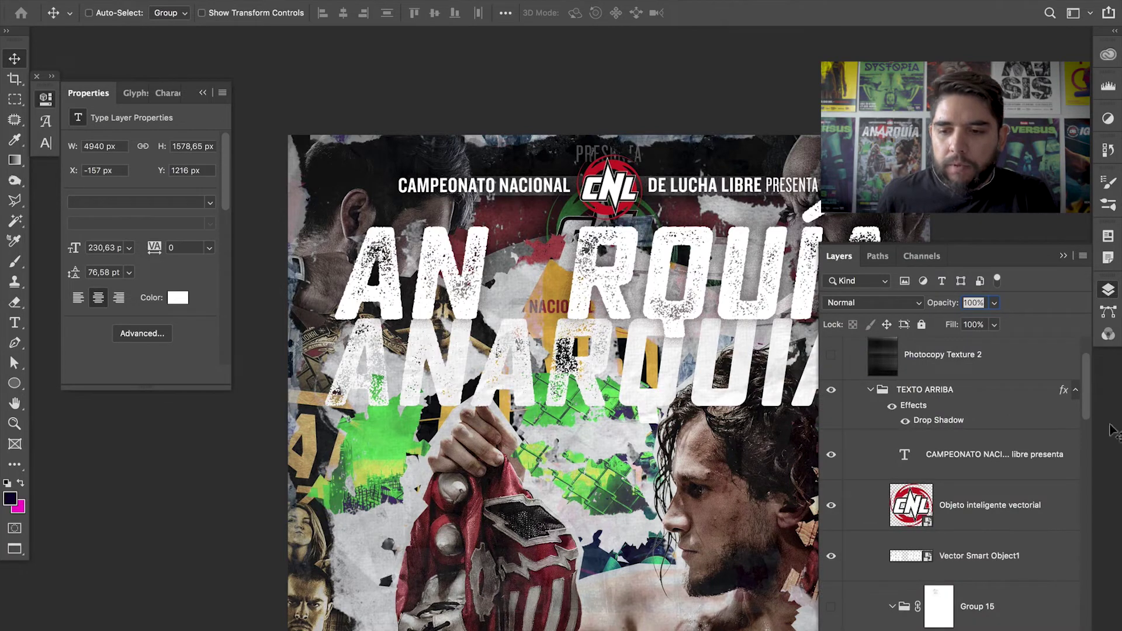
scroll(1088, 389, down, 5)
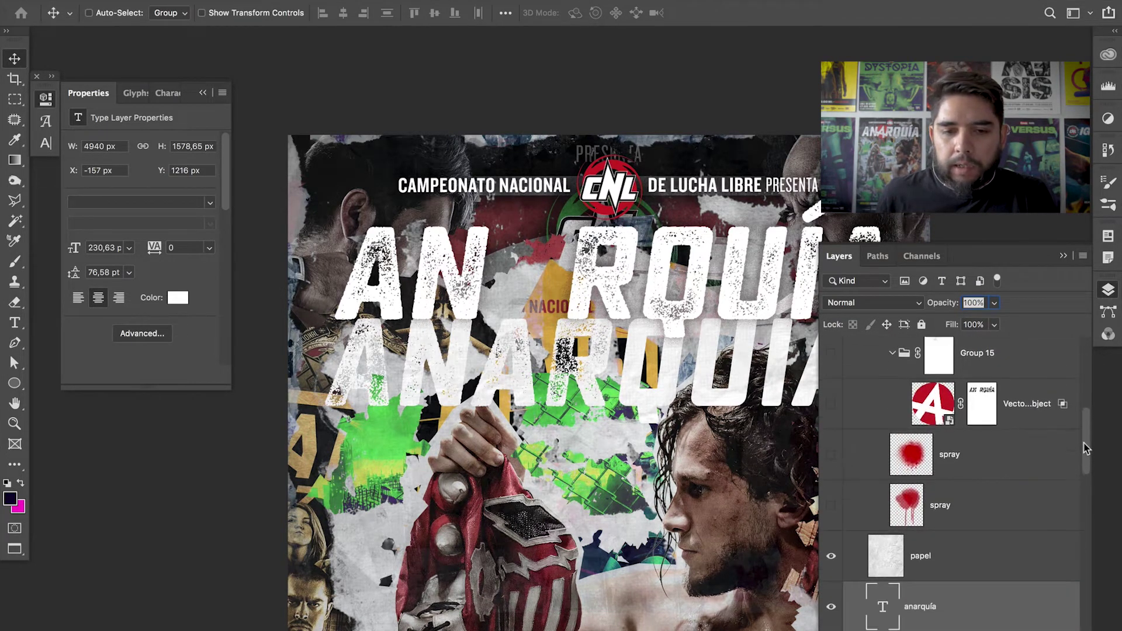
click(831, 612)
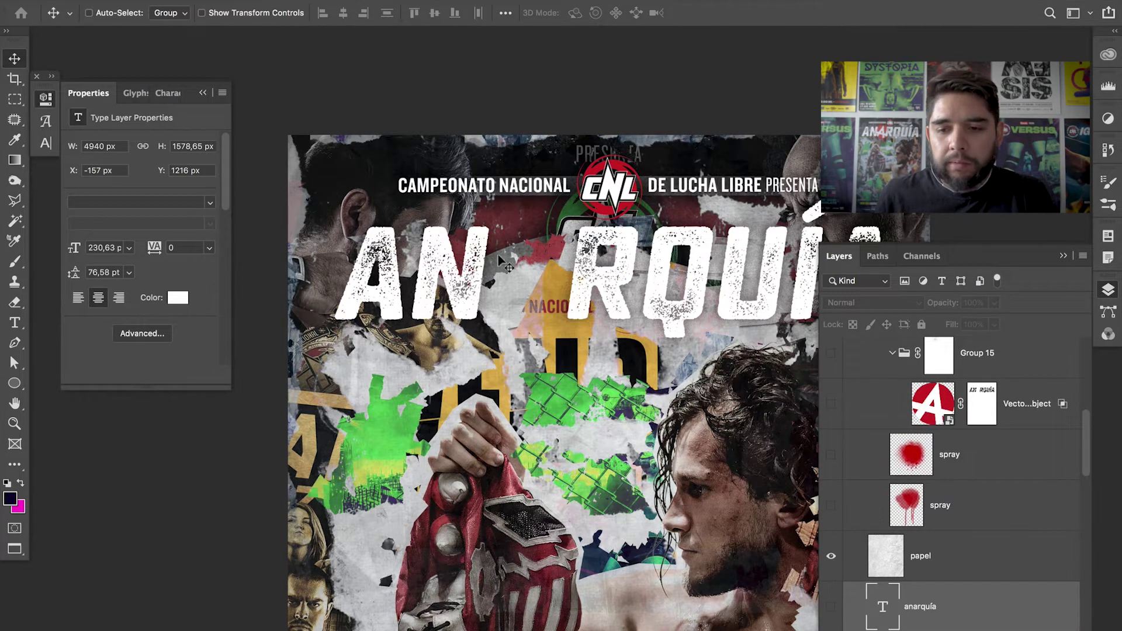
key(z)
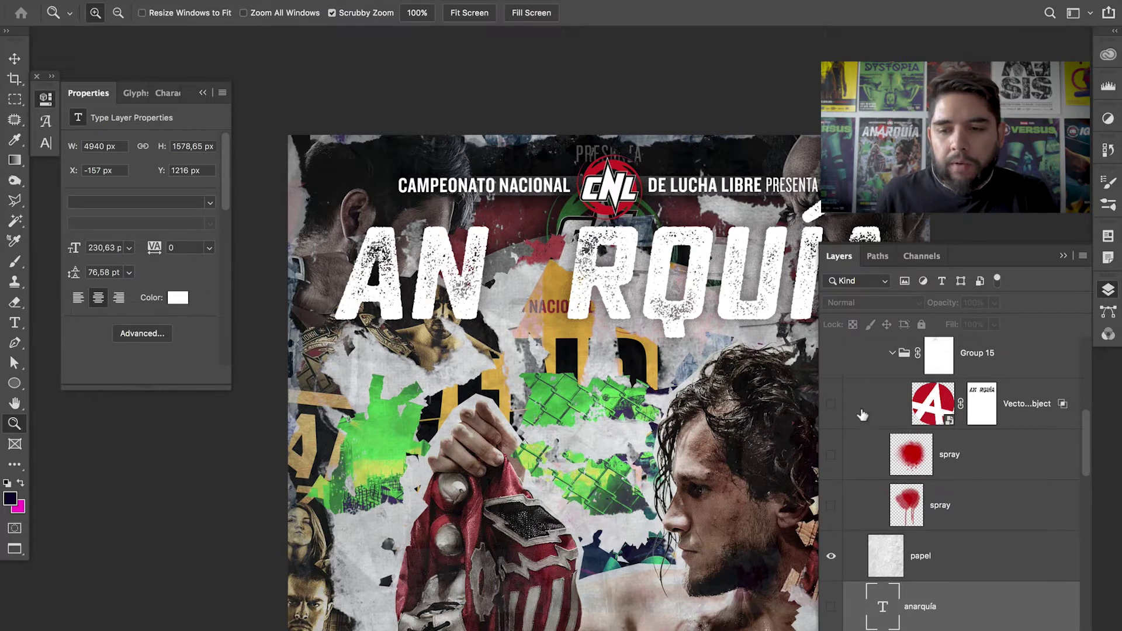
double_click(950, 424)
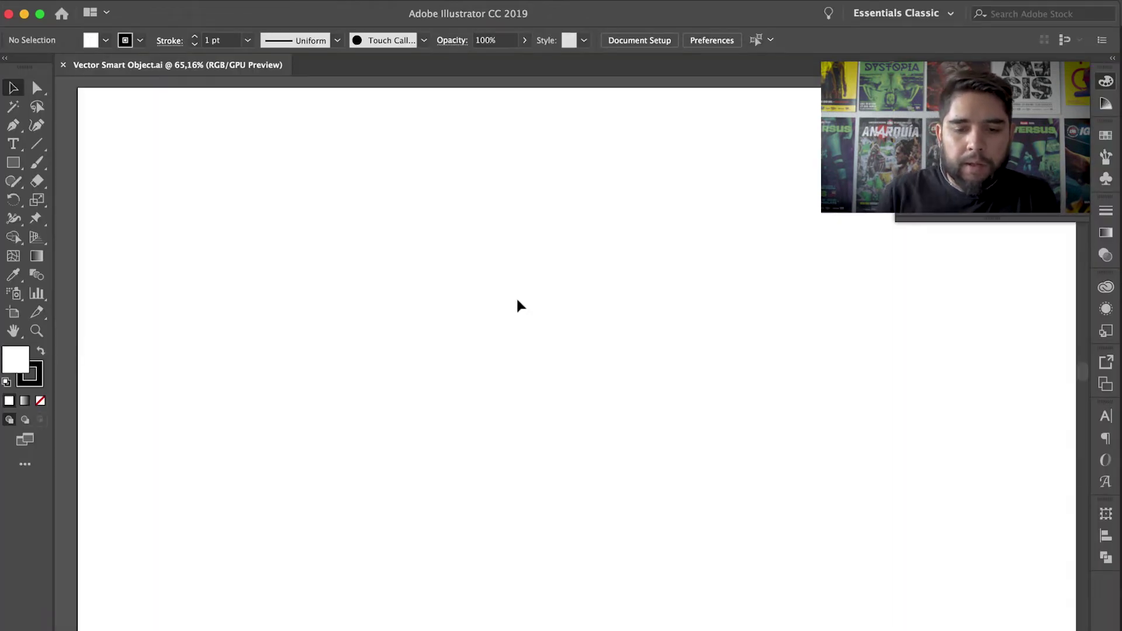
- Zoom to the red anarchy symbol and set the Paintbrush colour to 352525
key(super+minus)
key(super+minus)
drag(517, 608, 539, 382)
key(z)
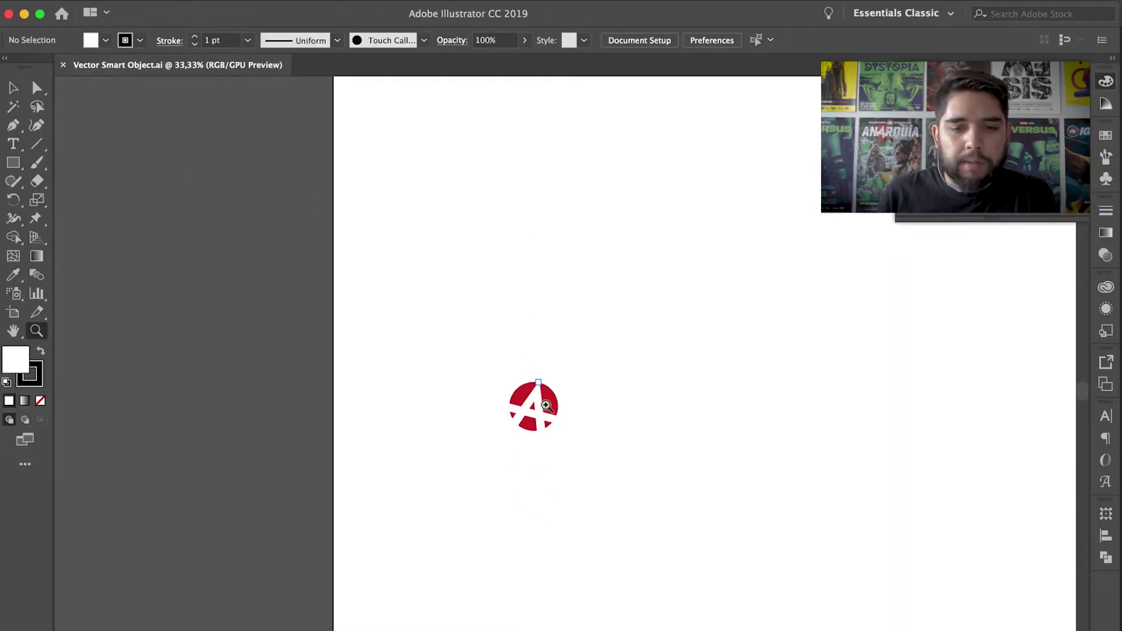
key(super+plus)
key(super+plus)
key(super+plus)
key(super+plus)
mouse_move(557, 342)
mouse_down()
mouse_move(527, 460)
mouse_move(478, 453)
mouse_up()
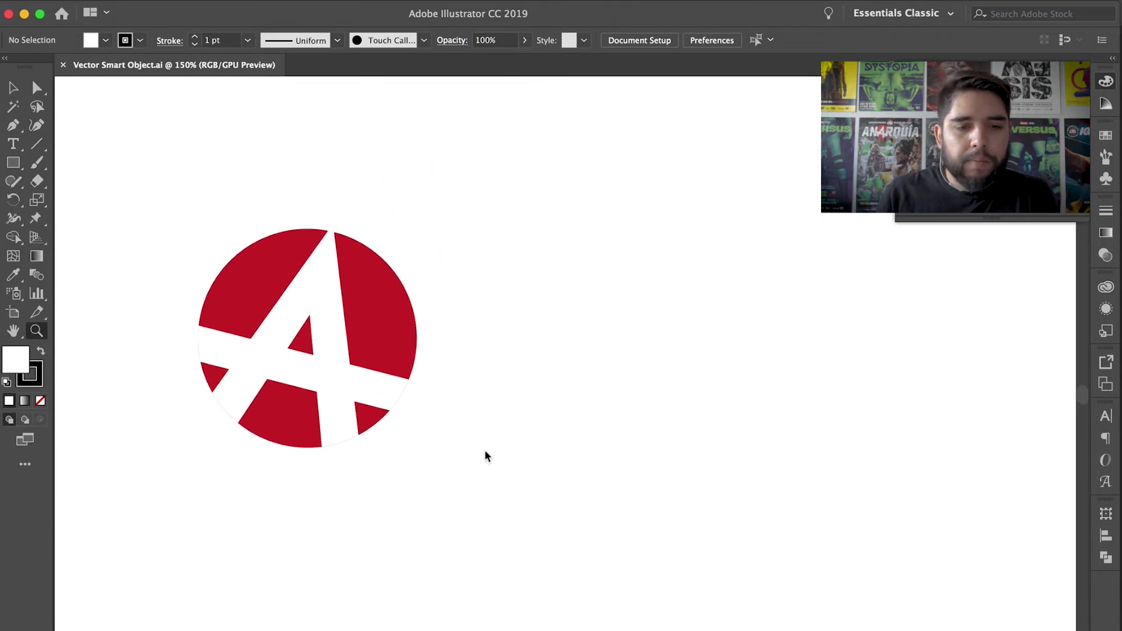
key(b)
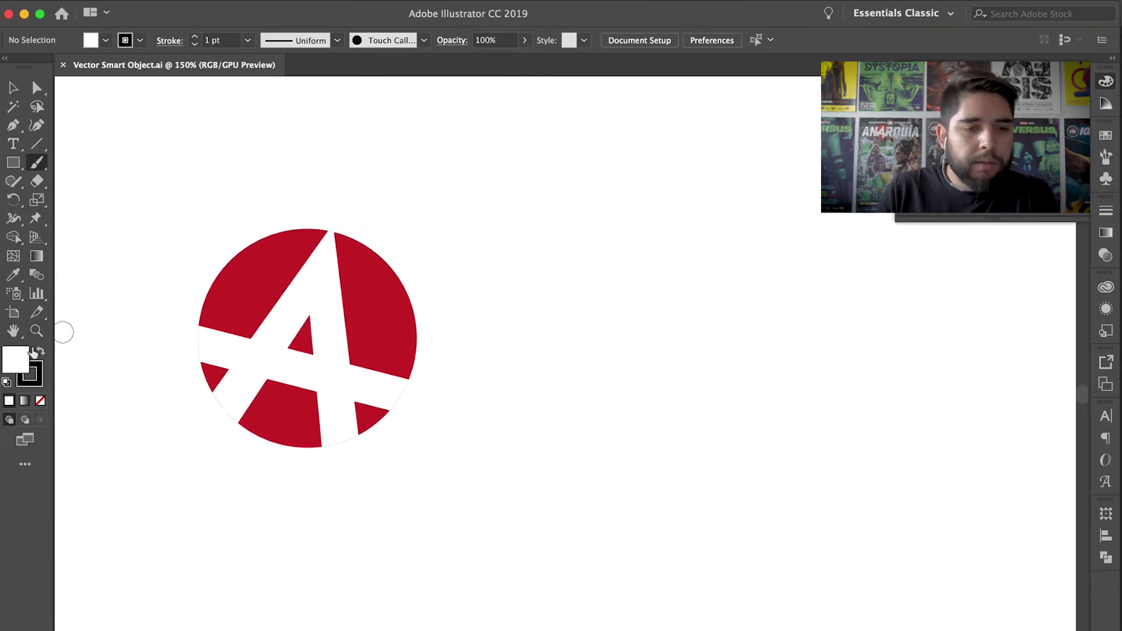
double_click(15, 359)
text(352525)
click(301, 155)
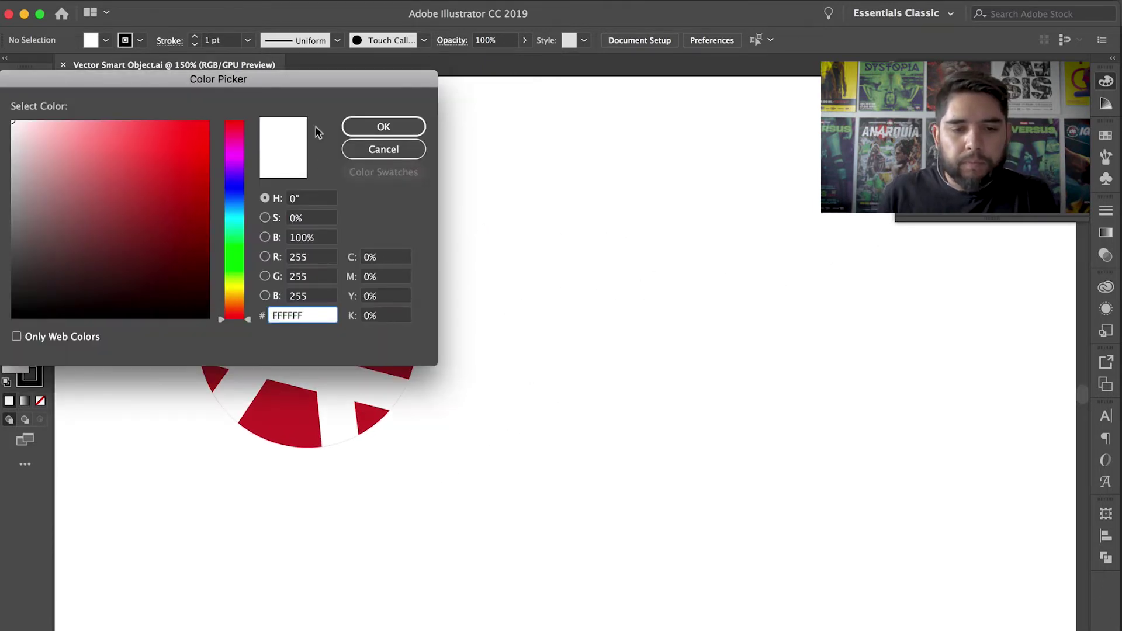
click(380, 127)
- Brush-draw the A's two legs, crossbar and rough circle beside the red emblem
mouse_move(460, 491)
mouse_down()
mouse_move(608, 153)
mouse_move(709, 510)
mouse_up()
drag(444, 348, 748, 335)
mouse_move(707, 236)
mouse_down()
mouse_move(772, 321)
mouse_move(531, 207)
mouse_up()
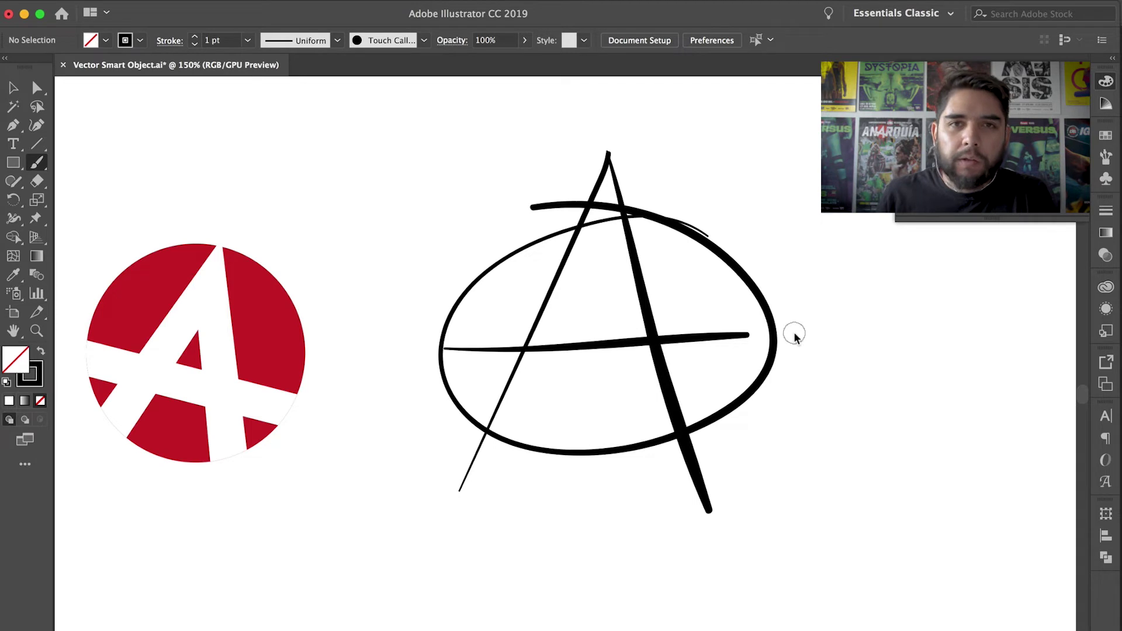
mouse_move(570, 320)
mouse_down()
mouse_move(604, 314)
mouse_move(641, 335)
mouse_move(682, 316)
mouse_up()
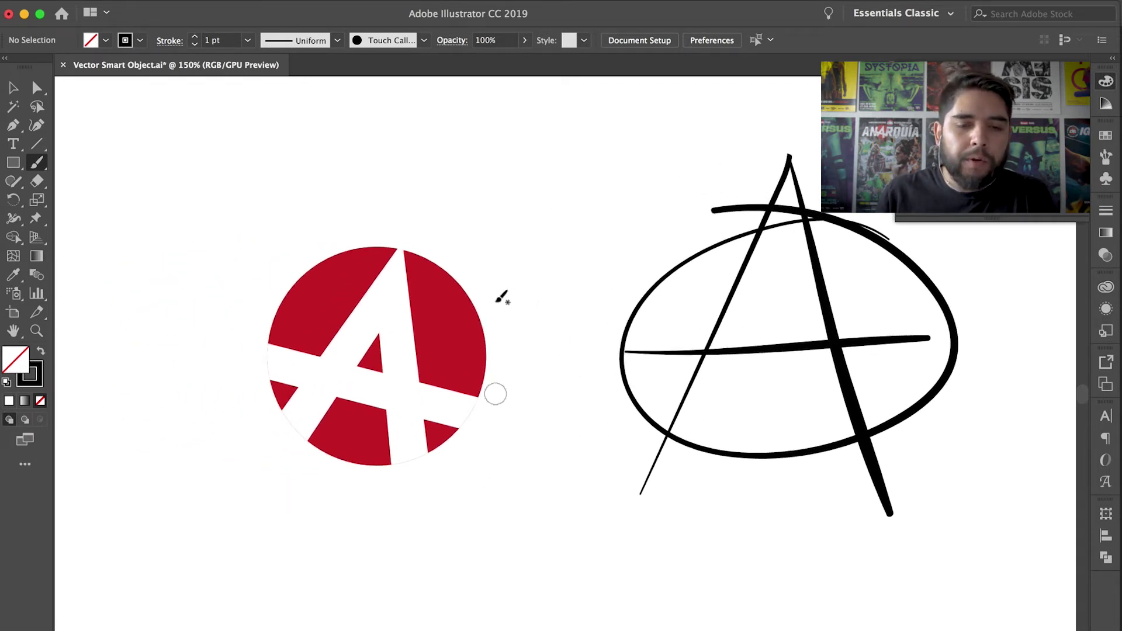
- Select the red circle path and toggle Outline view to inspect the paths
key(a)
click(456, 328)
click(325, 329)
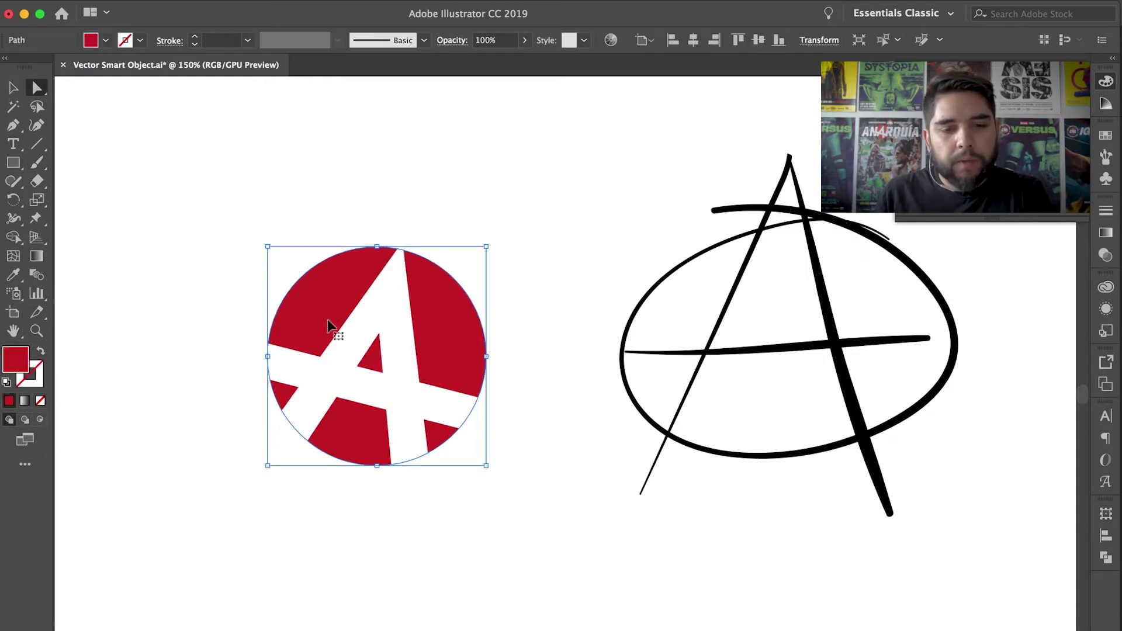
key(super+t)
key(super+y)
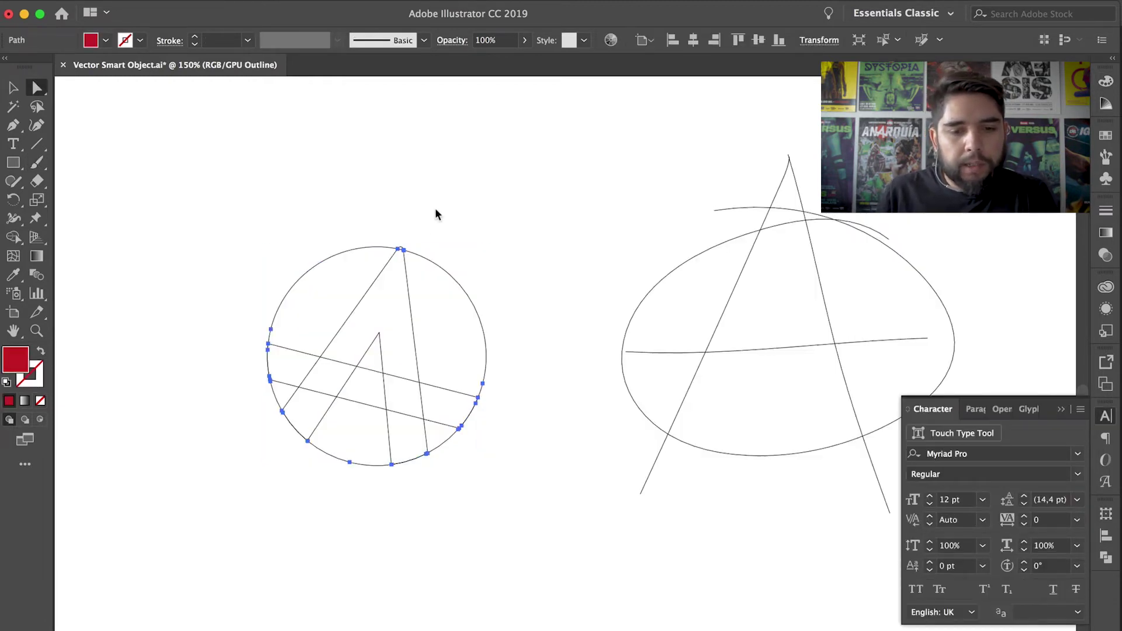
click(351, 334)
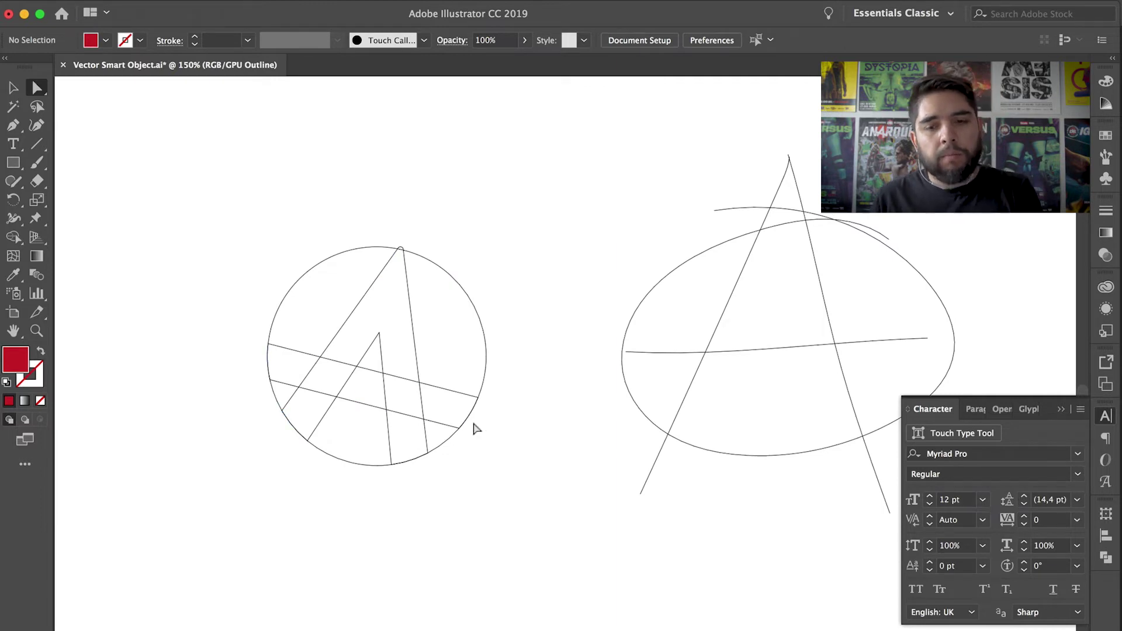
key(super+y)
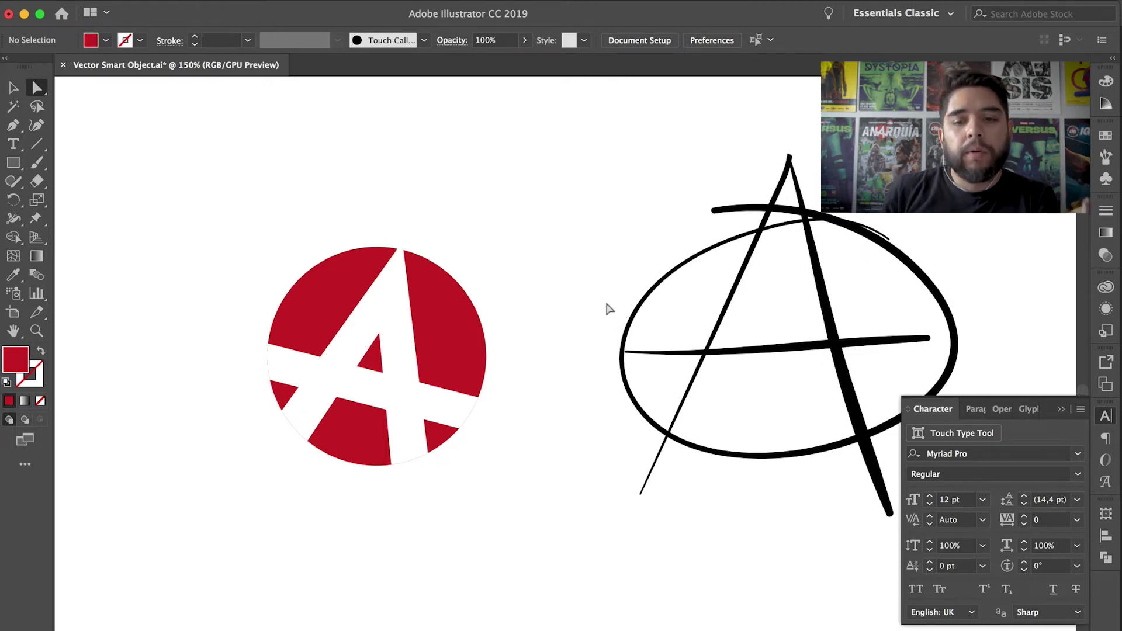
- Delete the sketched anarchy symbol and show the red anarchy A layer in Photoshop
drag(621, 150, 868, 570)
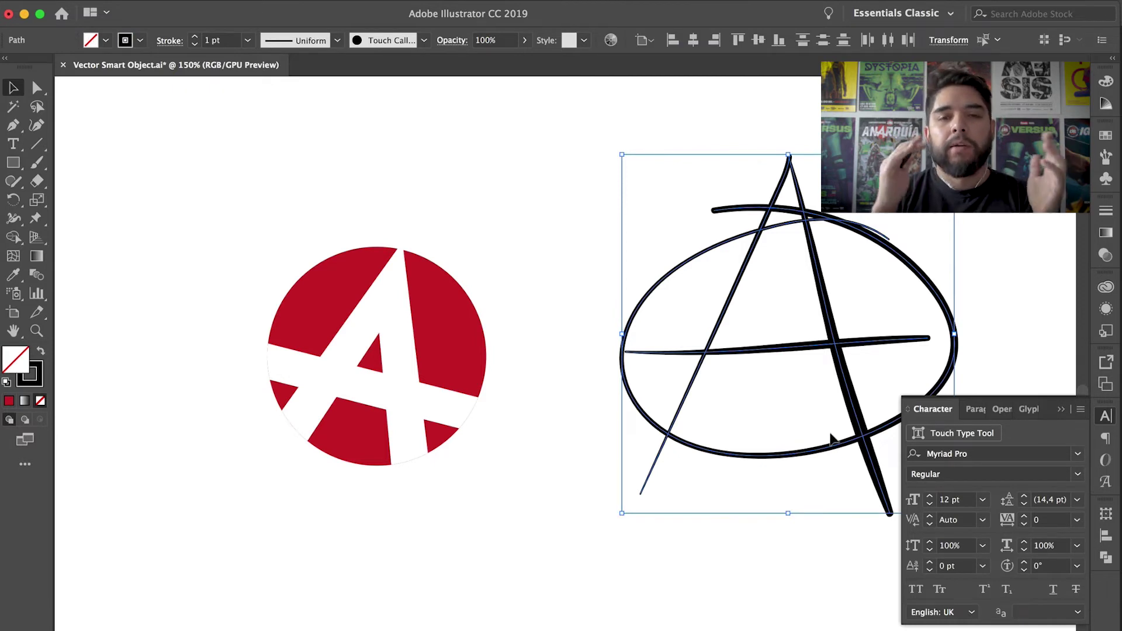
key(Delete)
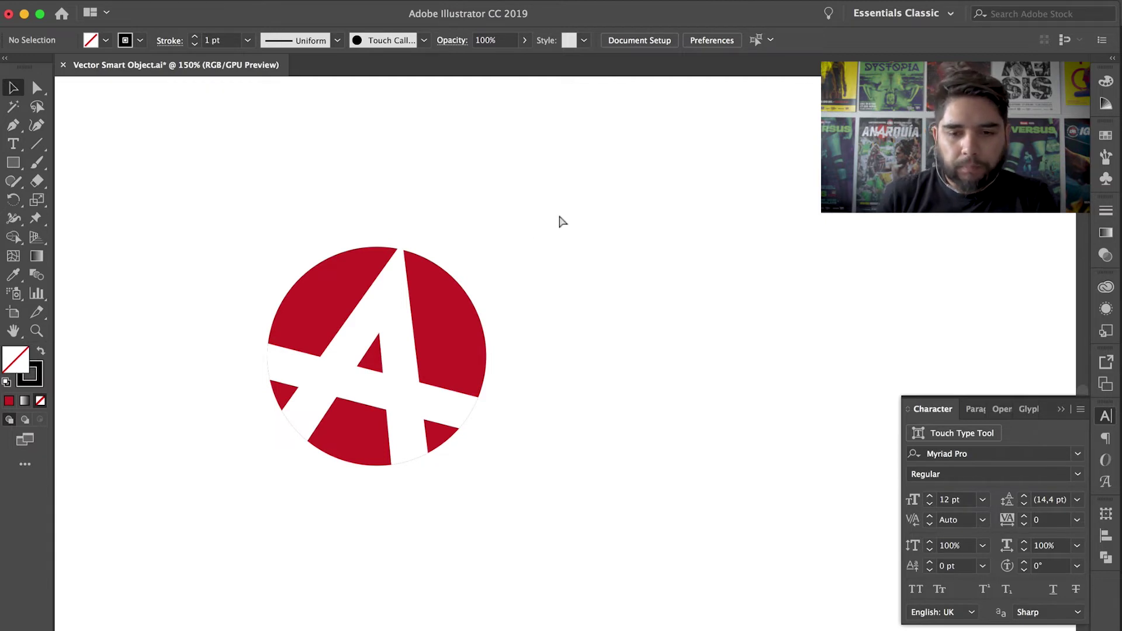
key(super+Tab)
click(830, 406)
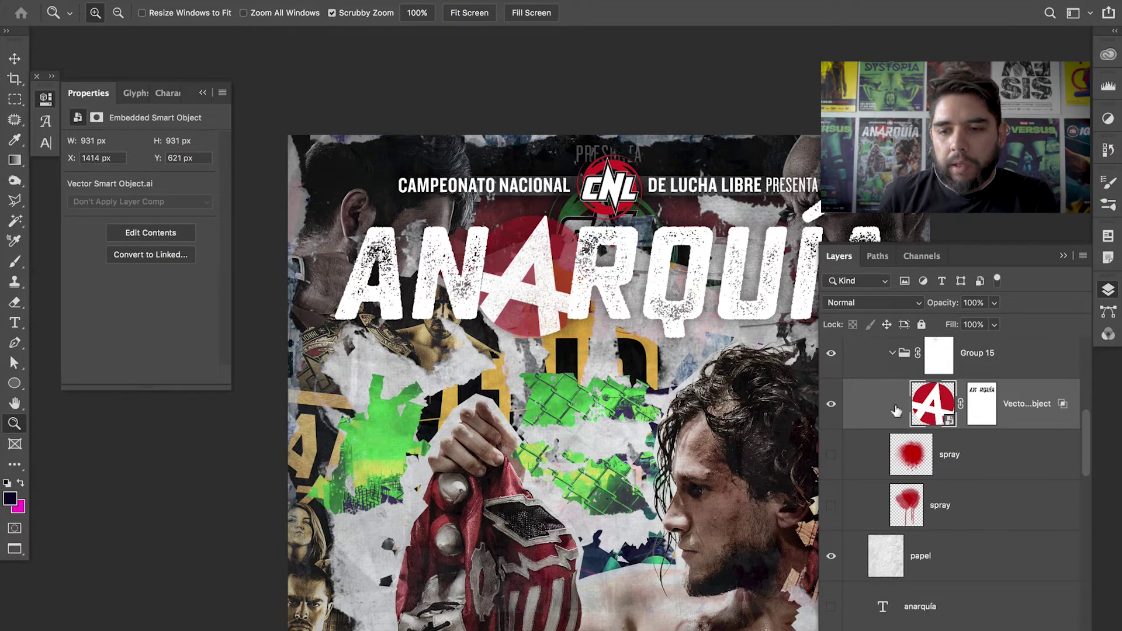
- Toggle and inspect Group 15's mask around the anarchy A
shift+click(940, 367)
shift+click(941, 367)
click(547, 276)
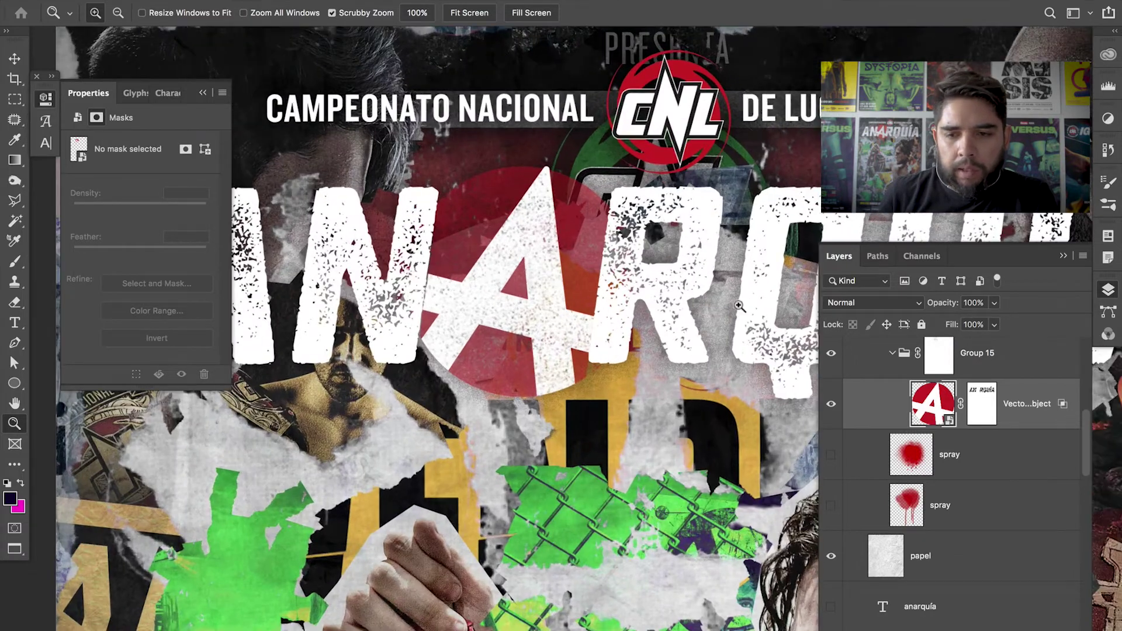
key(super+equal)
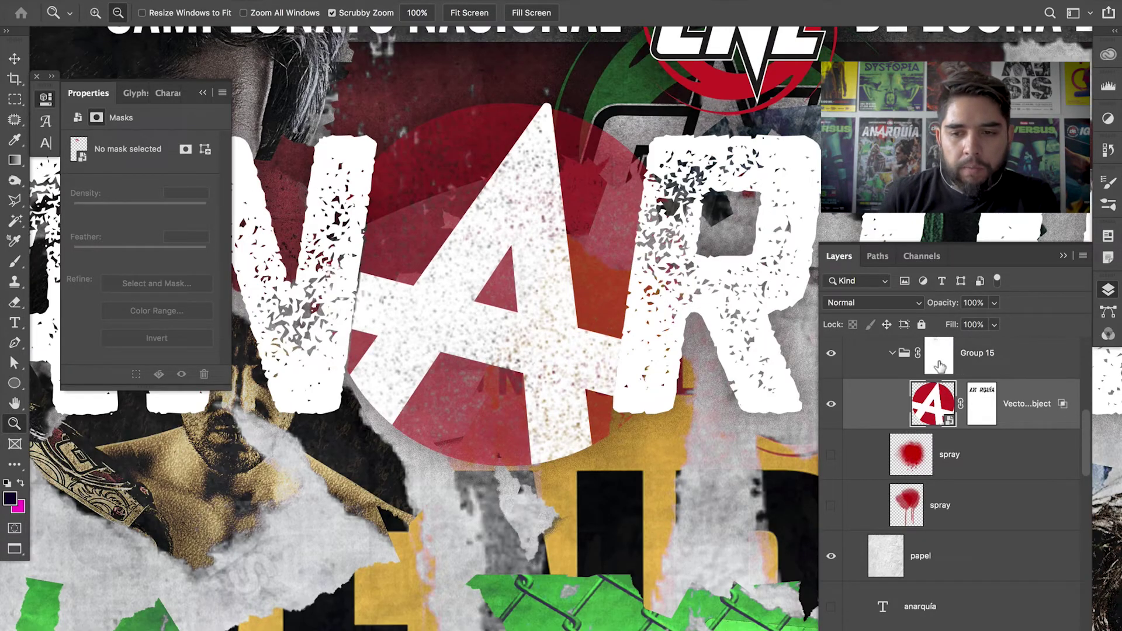
alt+click(938, 365)
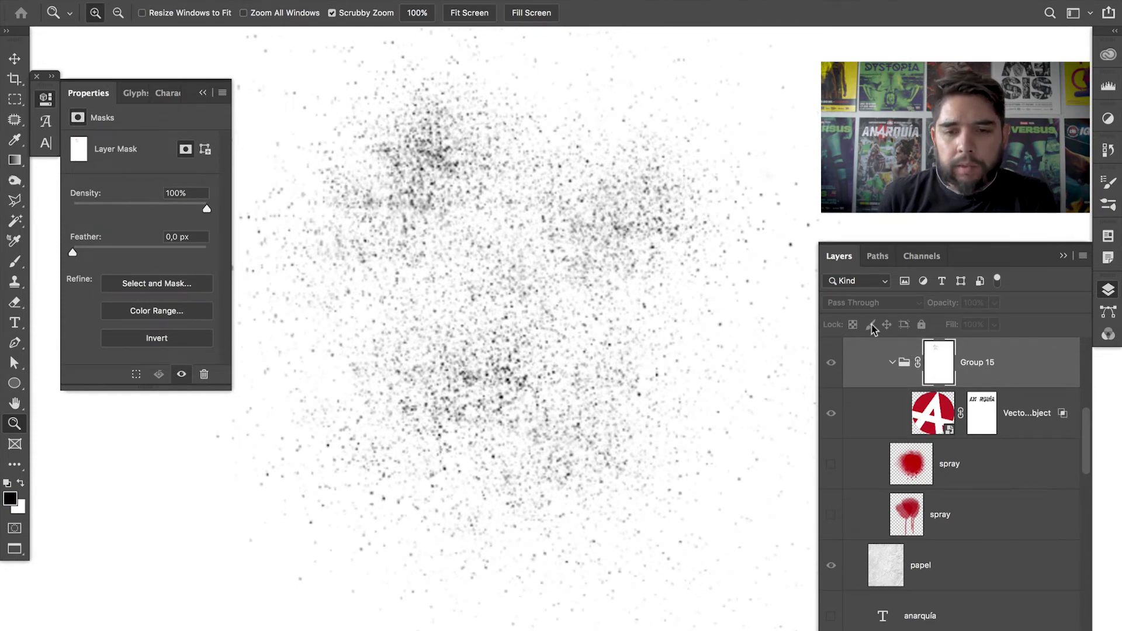
key(alt)
alt+click(942, 372)
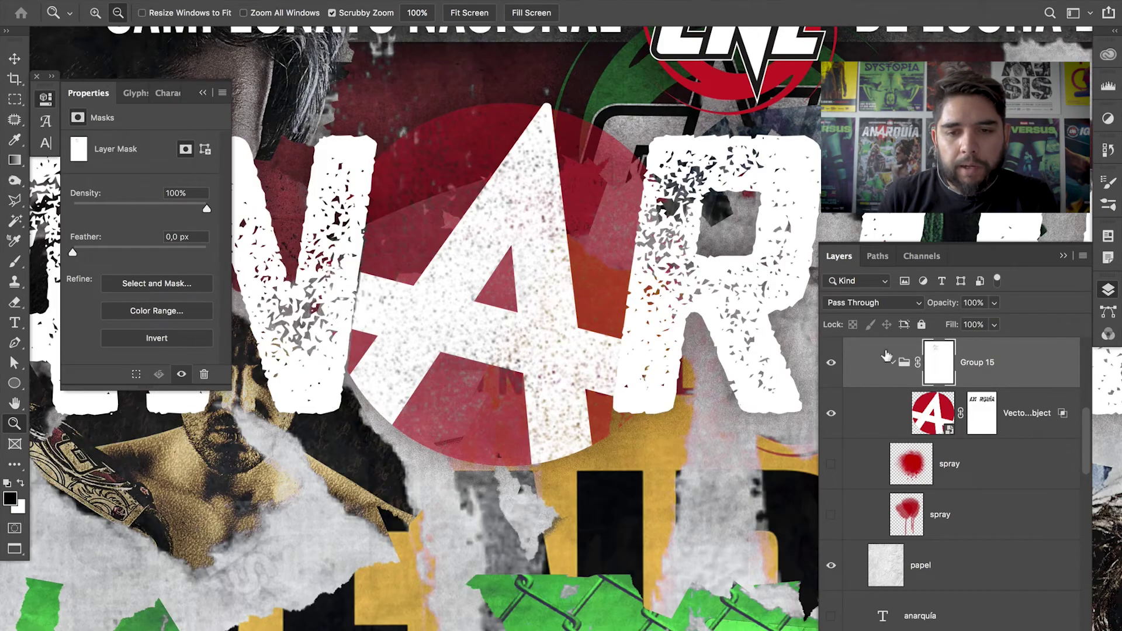
click(578, 225)
alt+click(633, 314)
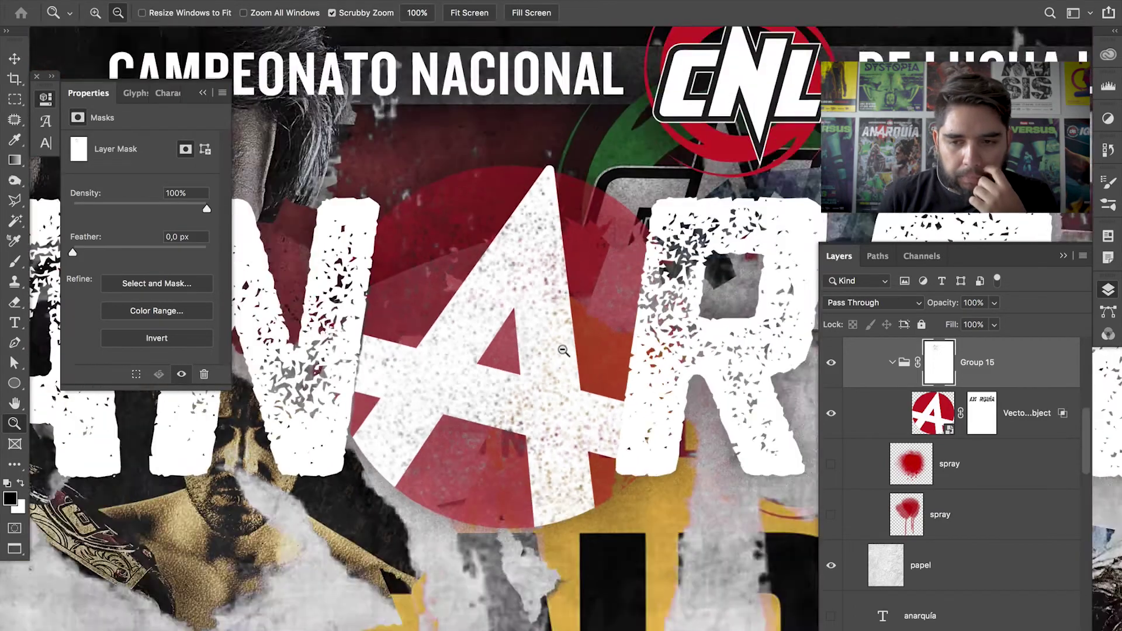
alt+click(633, 315)
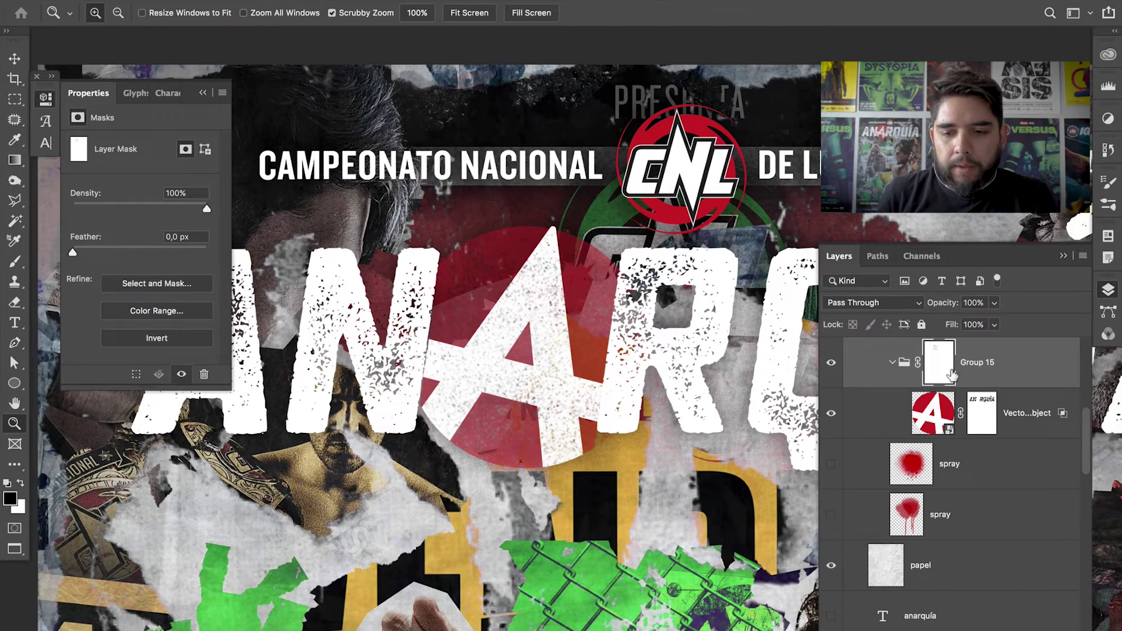
- Turn on both red spray layers and select the lower spray layer
drag(830, 465, 831, 533)
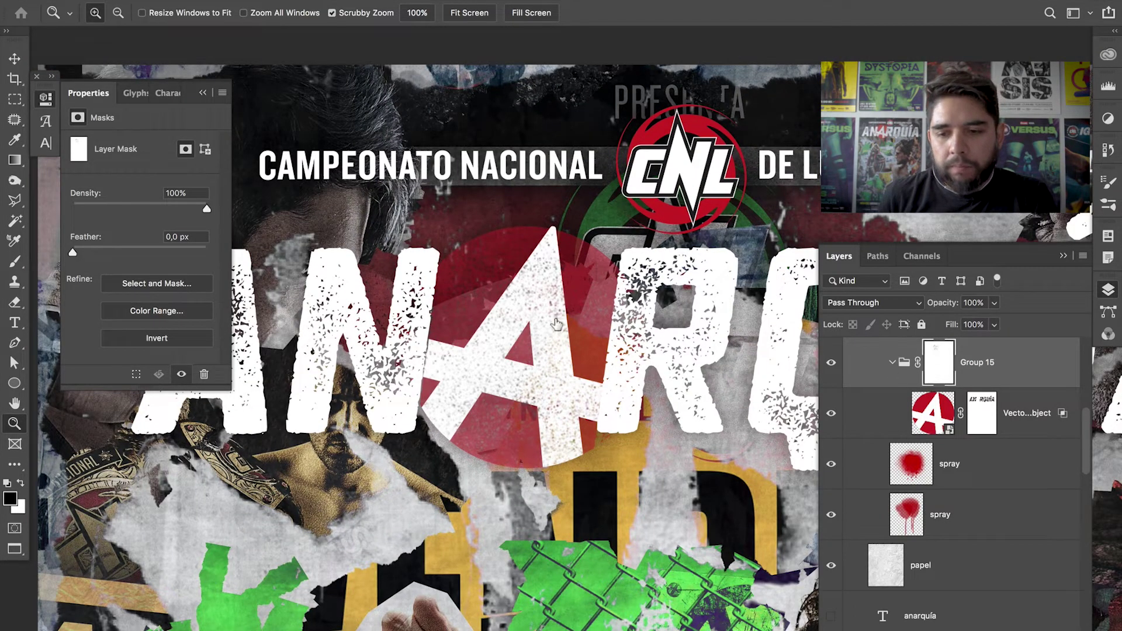
click(970, 518)
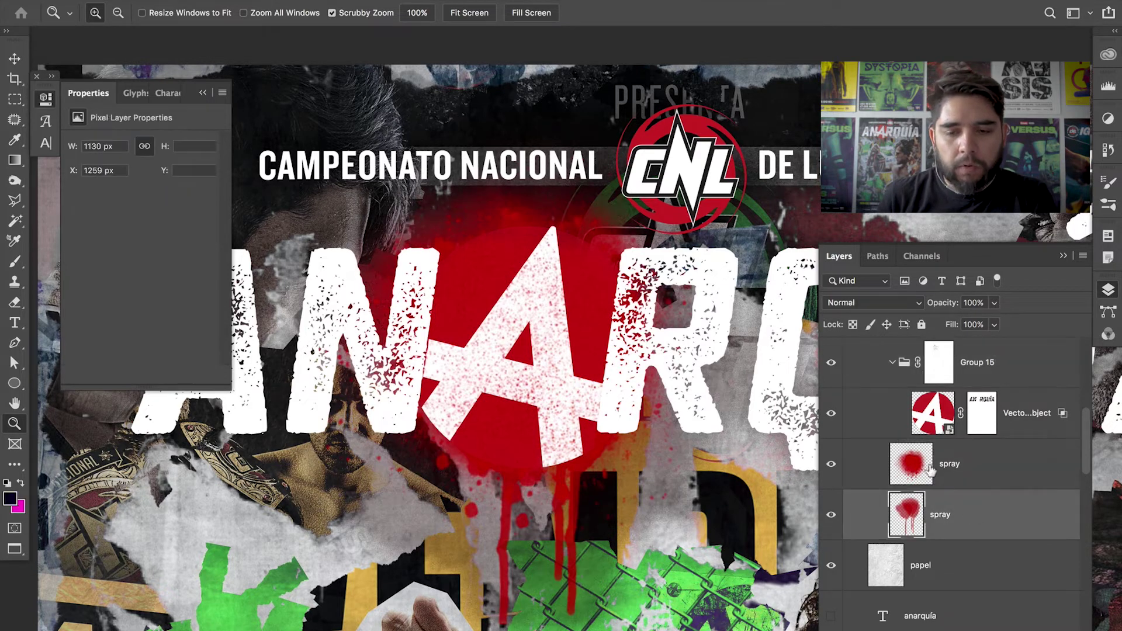
key(b)
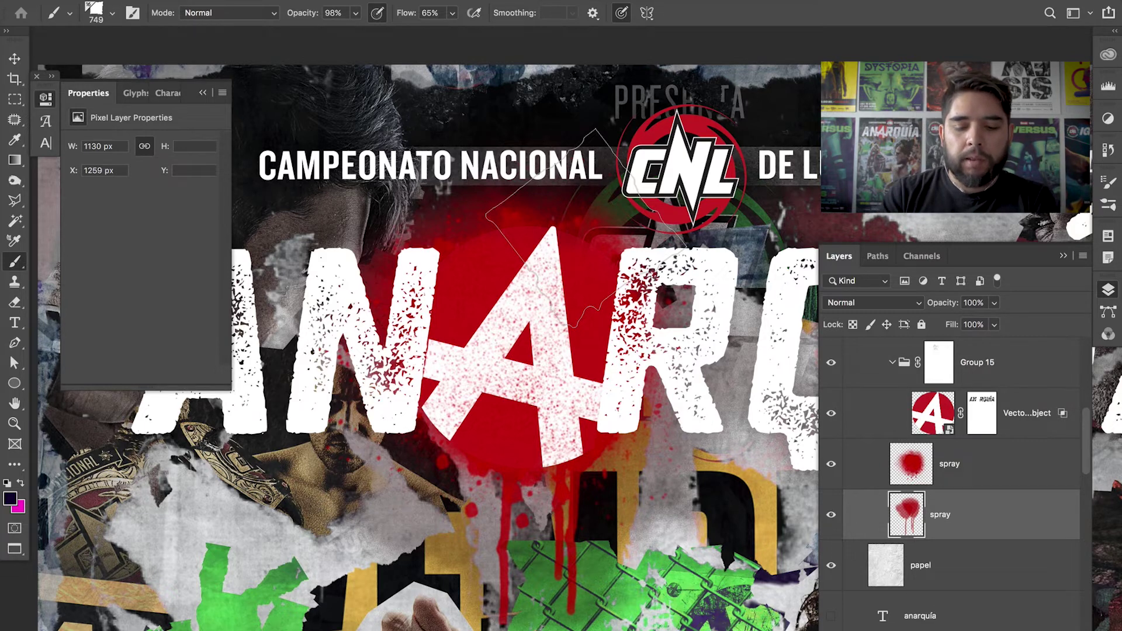
key(super+minus)
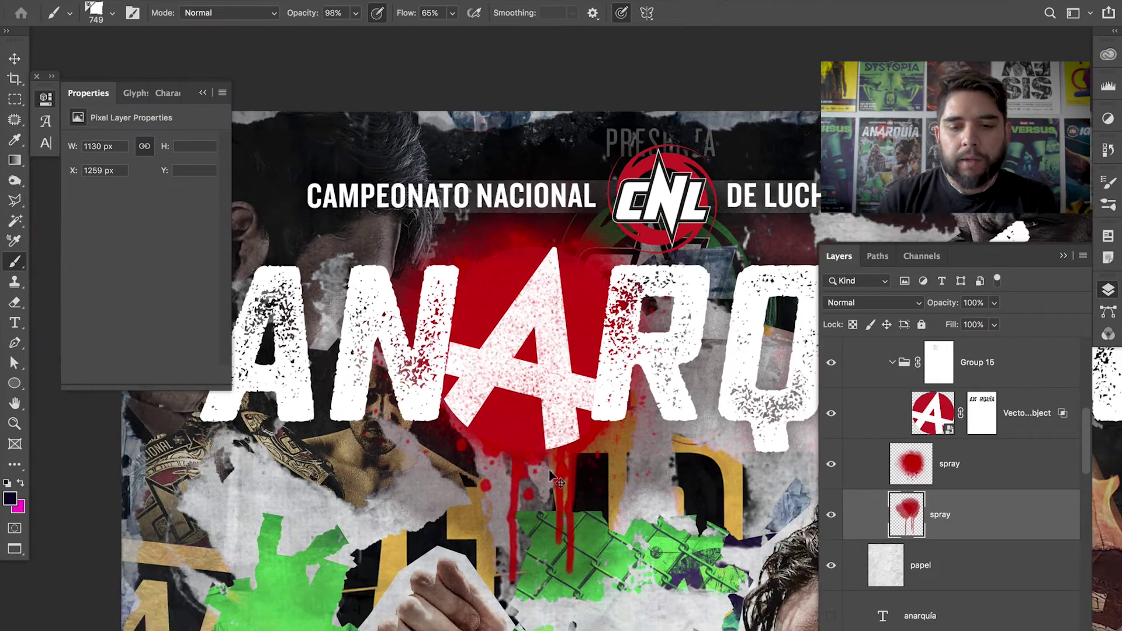
key(super+minus)
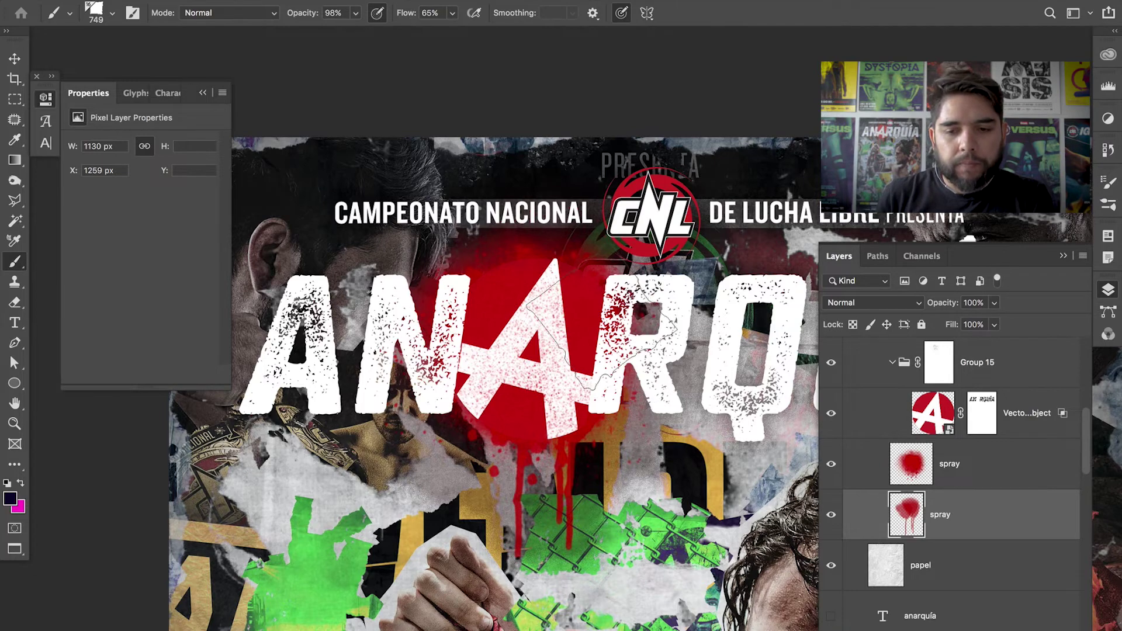
scroll(631, 350, right, 6)
scroll(548, 302, down, 3)
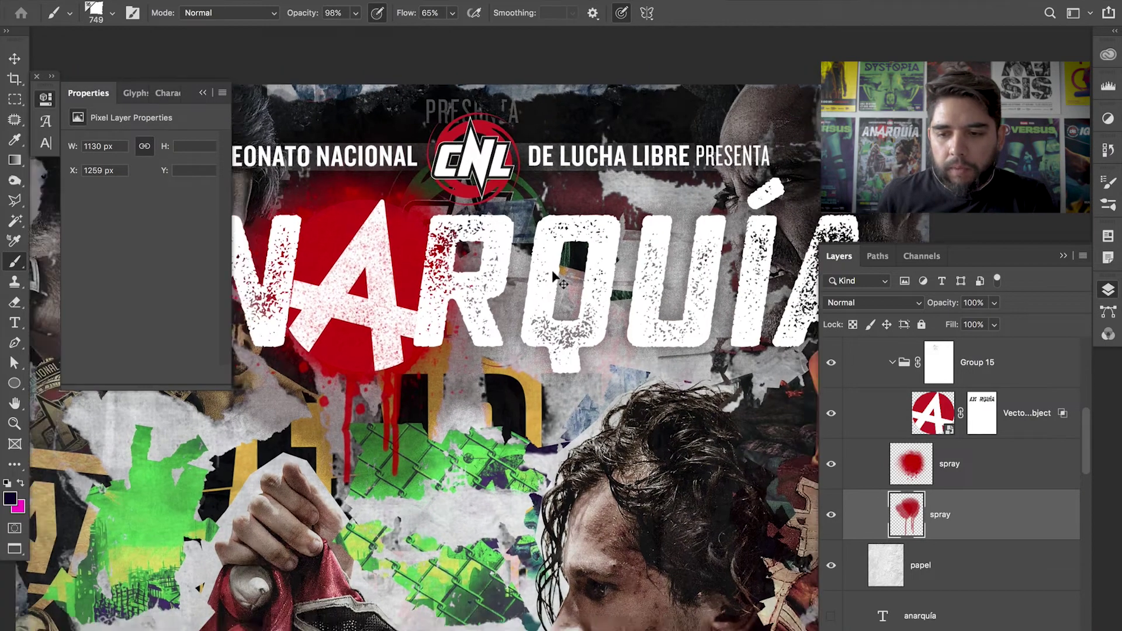
scroll(1082, 453, up, 2)
scroll(1083, 453, up, 4)
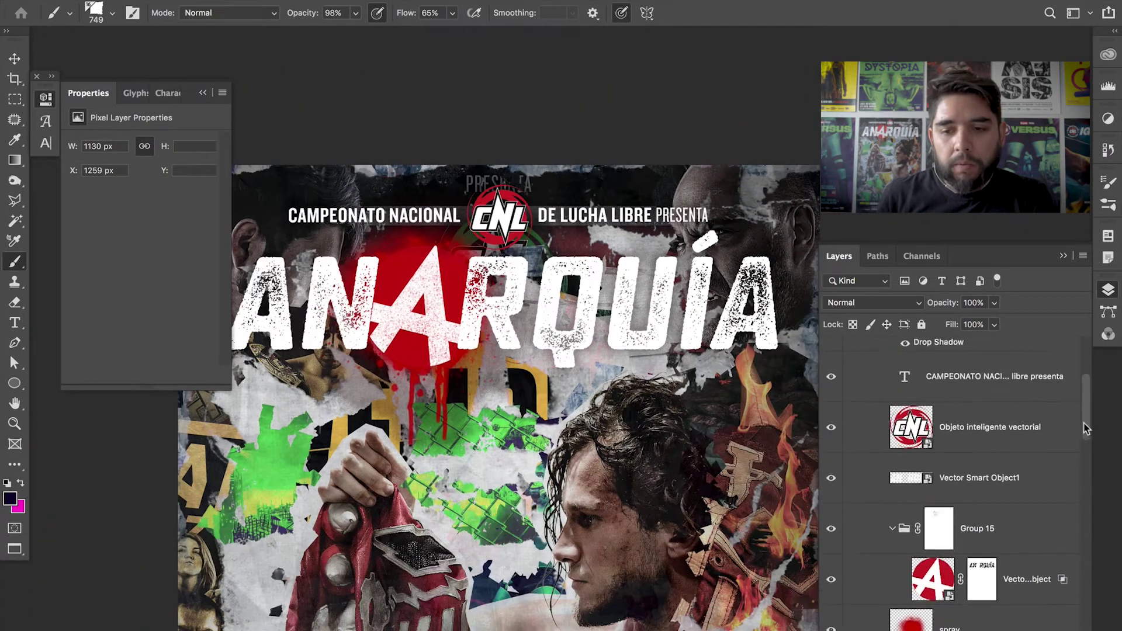
- Collapse TEXTO ARRIBA, turn on Photocopy Texture 2 and fit the poster on screen
click(871, 410)
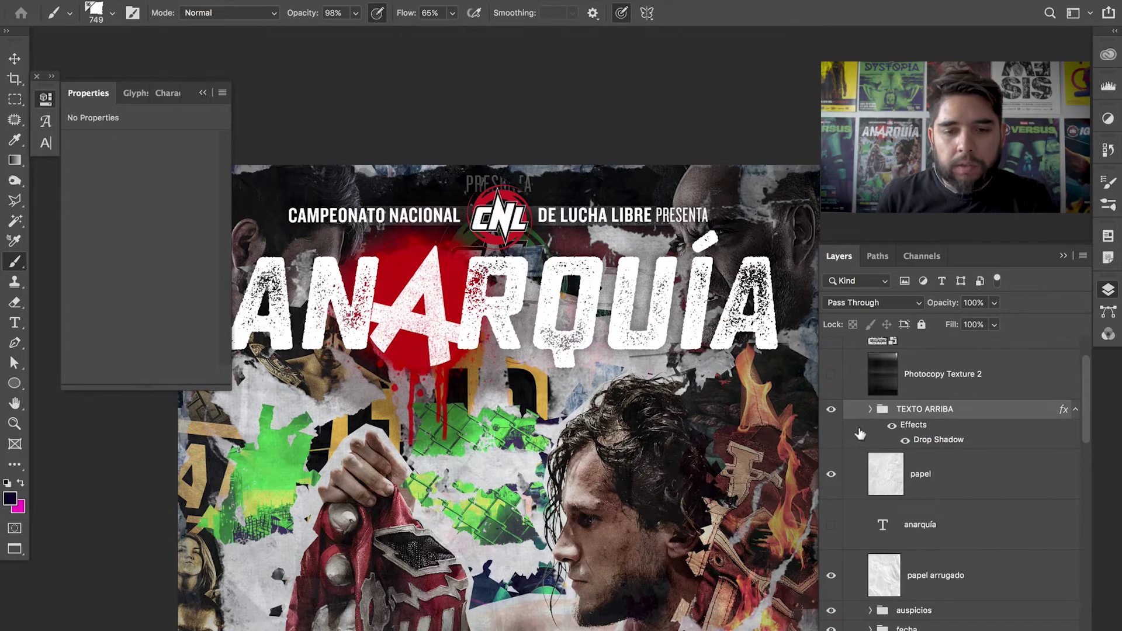
click(833, 376)
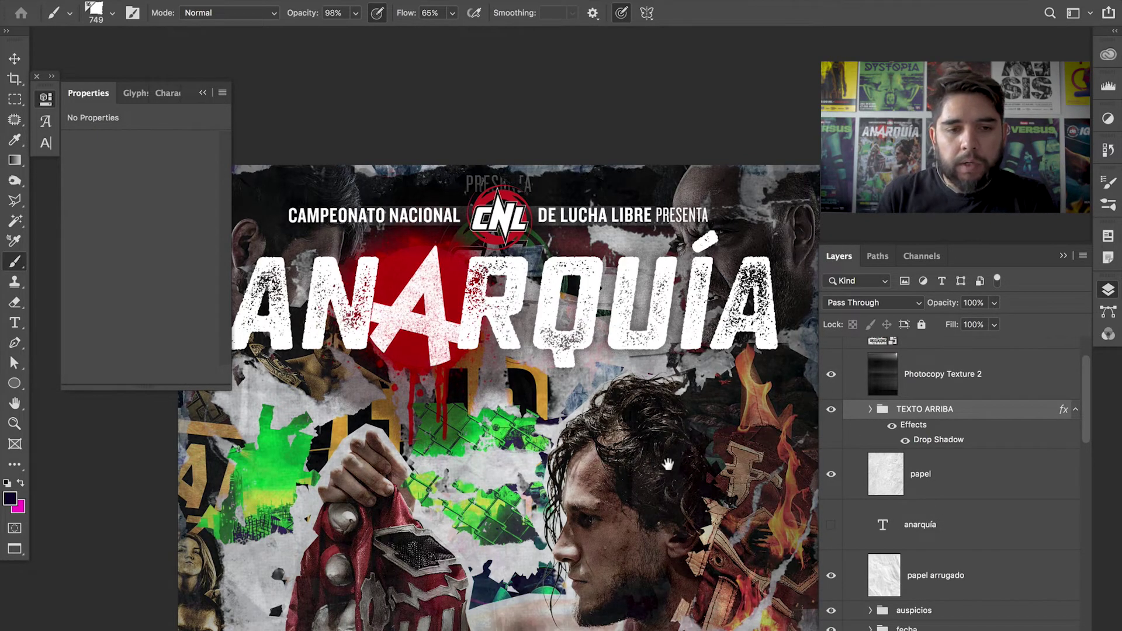
scroll(695, 316, down, 5)
drag(668, 346, 608, 362)
key(super+0)
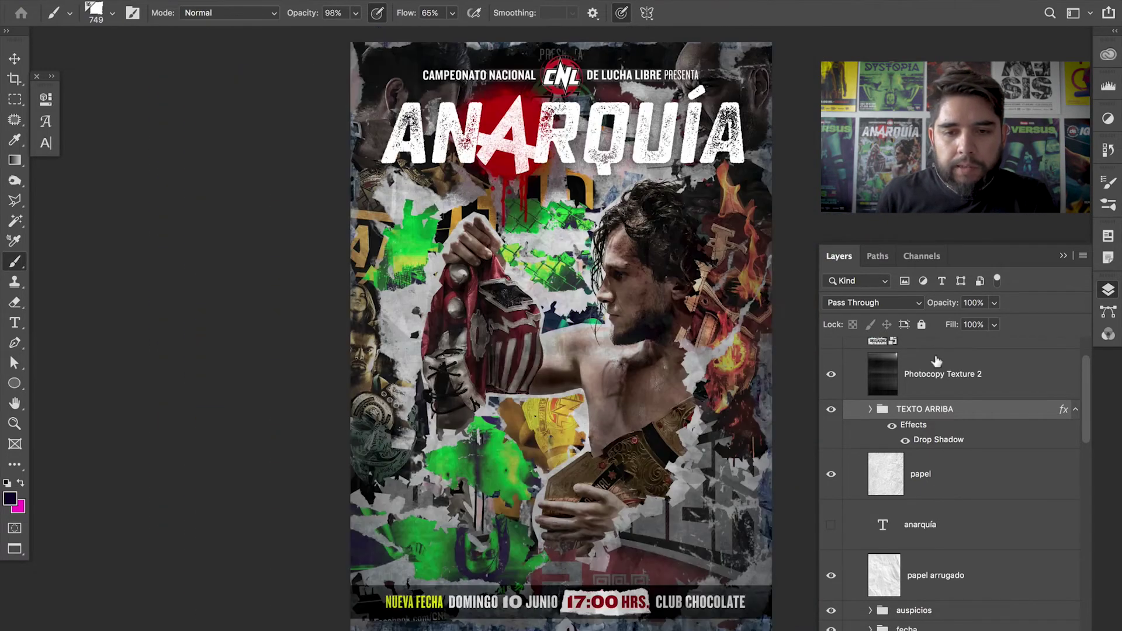
- Select Photocopy Texture 2 and compare it on and off, zoomed on the wrestler's chest
click(832, 379)
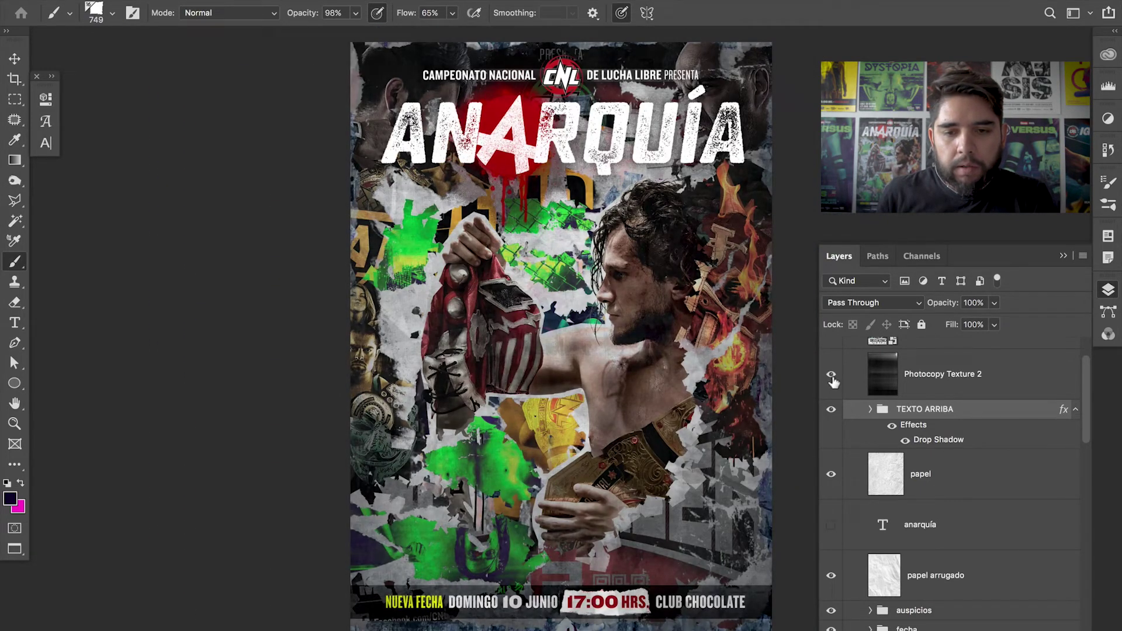
click(832, 378)
click(832, 377)
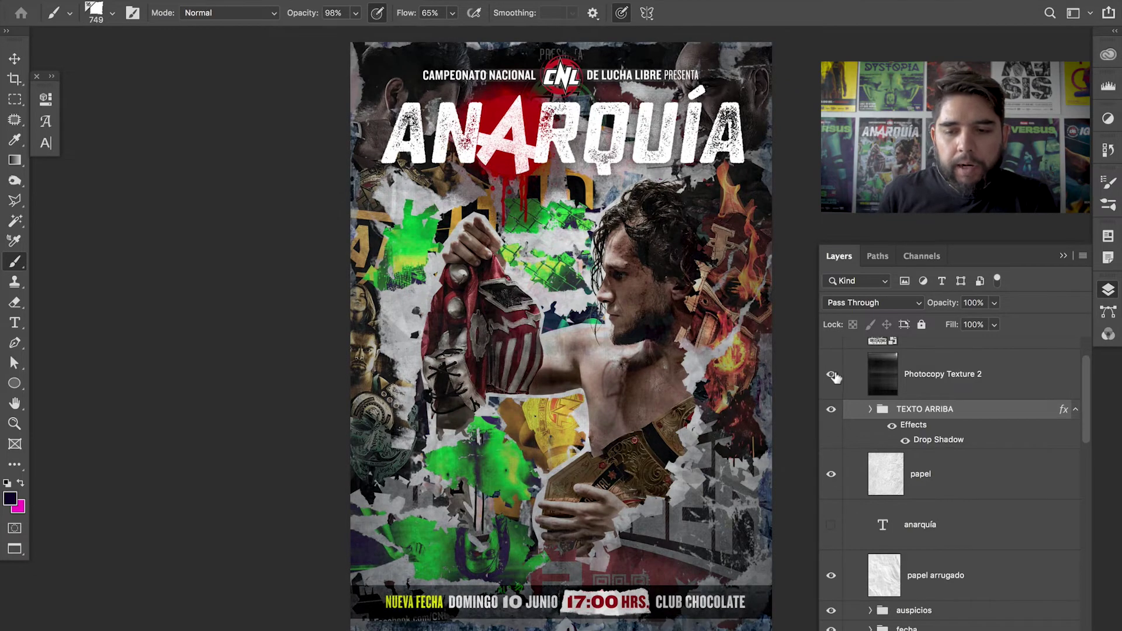
click(877, 384)
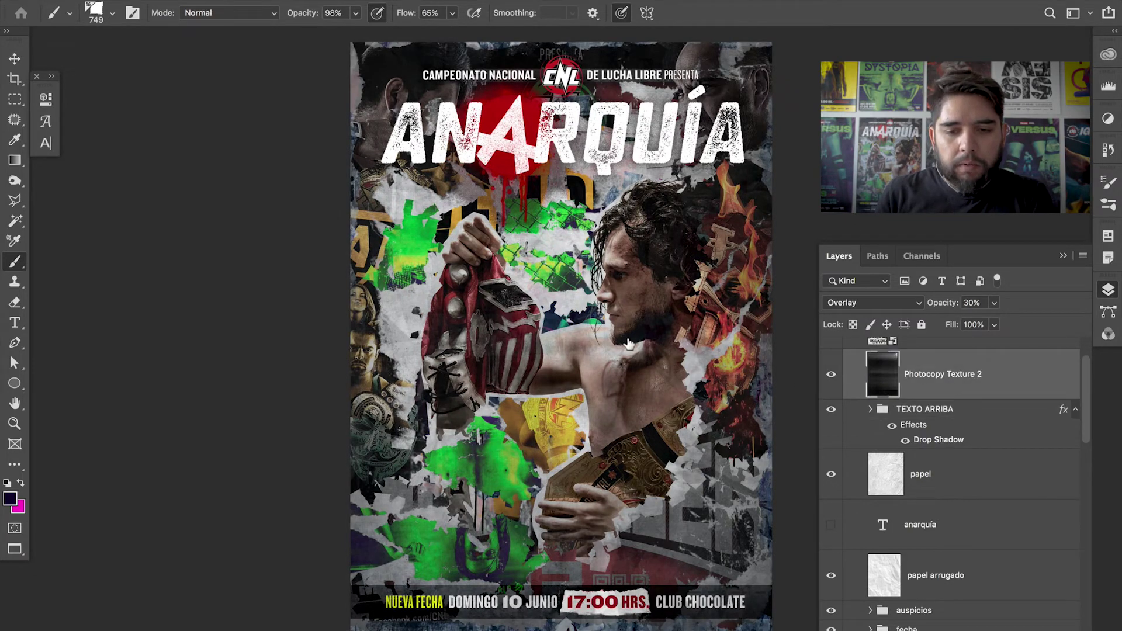
key(z)
click(620, 369)
click(619, 368)
click(618, 374)
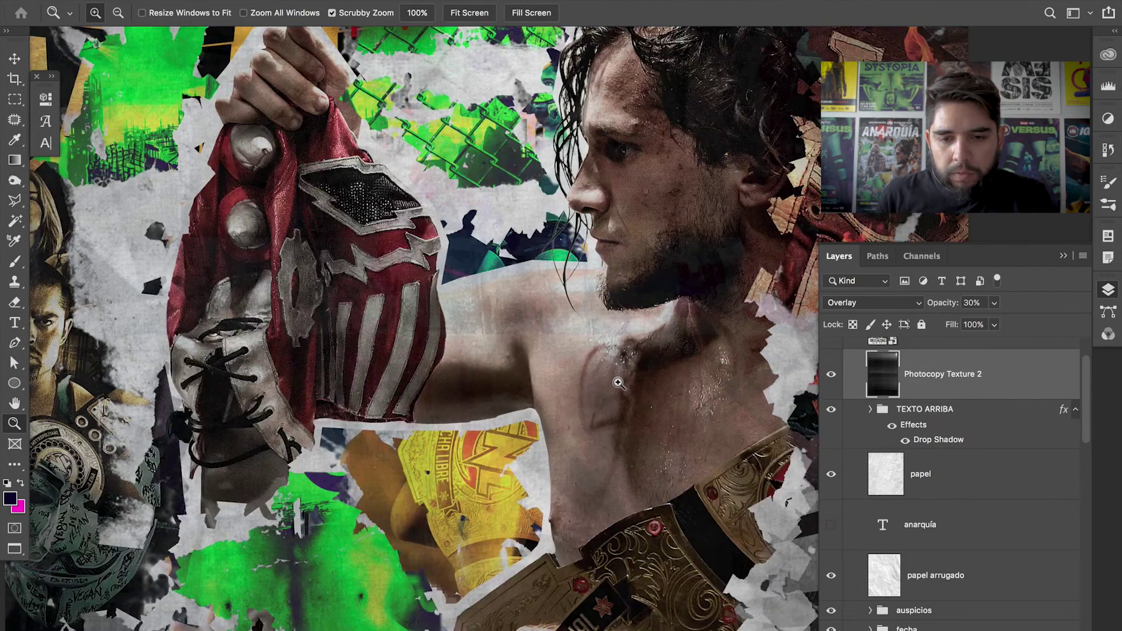
click(619, 383)
click(832, 376)
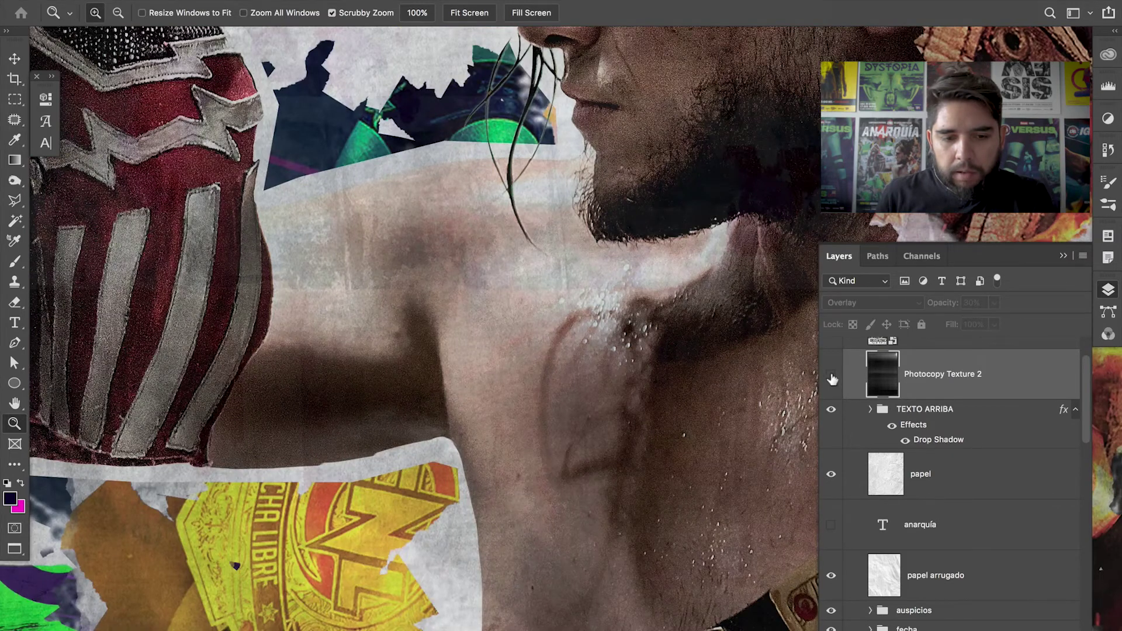
click(831, 377)
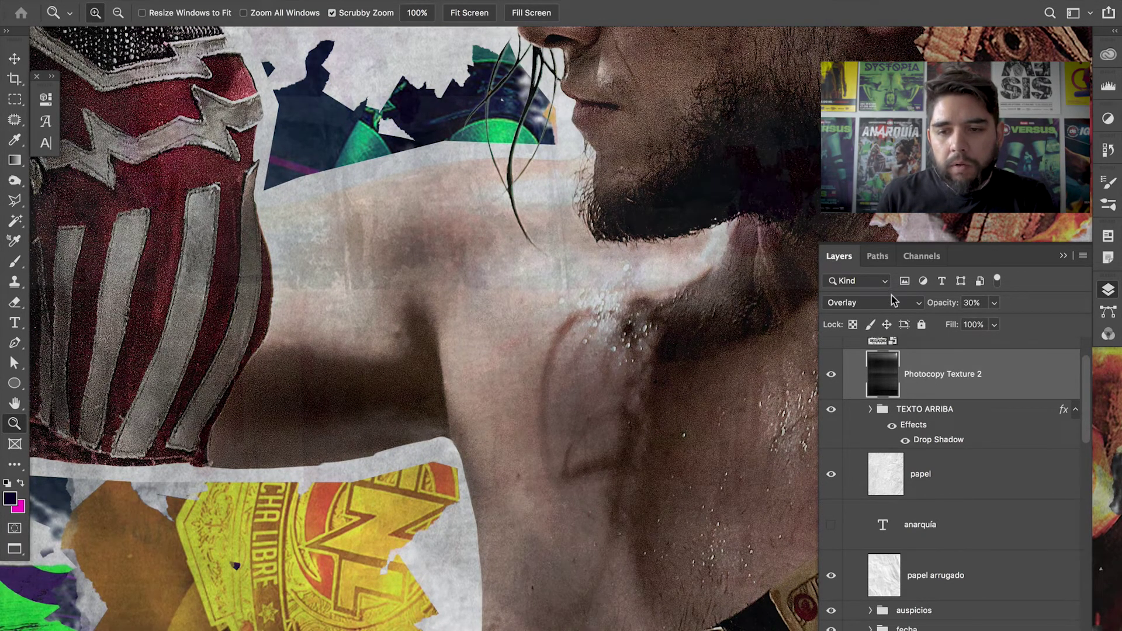
- Set the texture to Normal blending at 99% opacity and pan across it
click(893, 302)
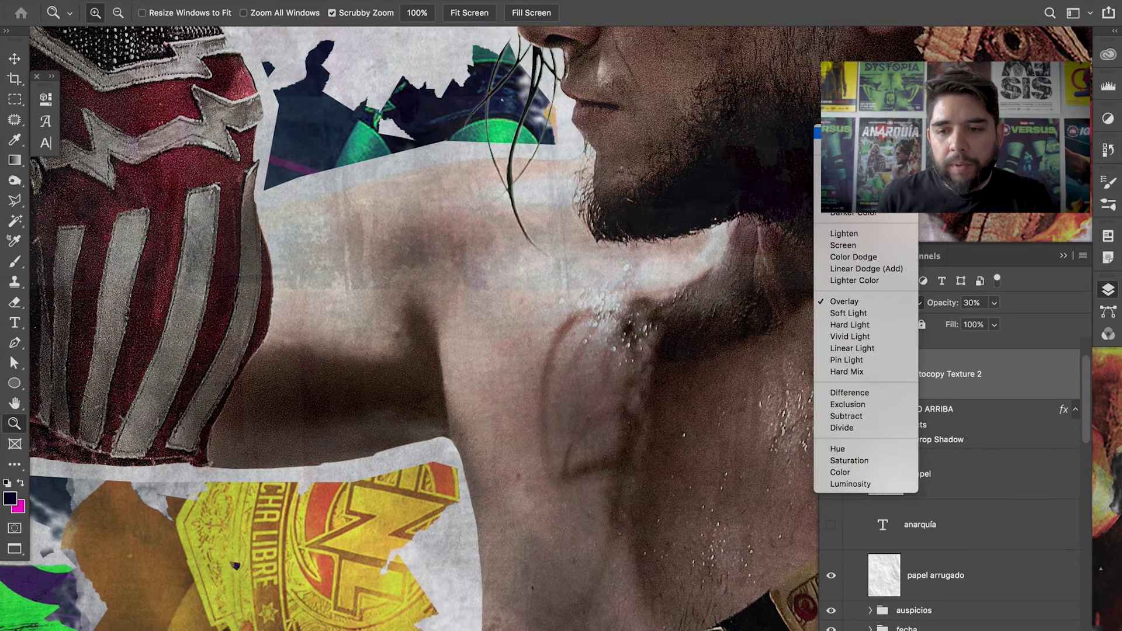
key(n)
key(Return)
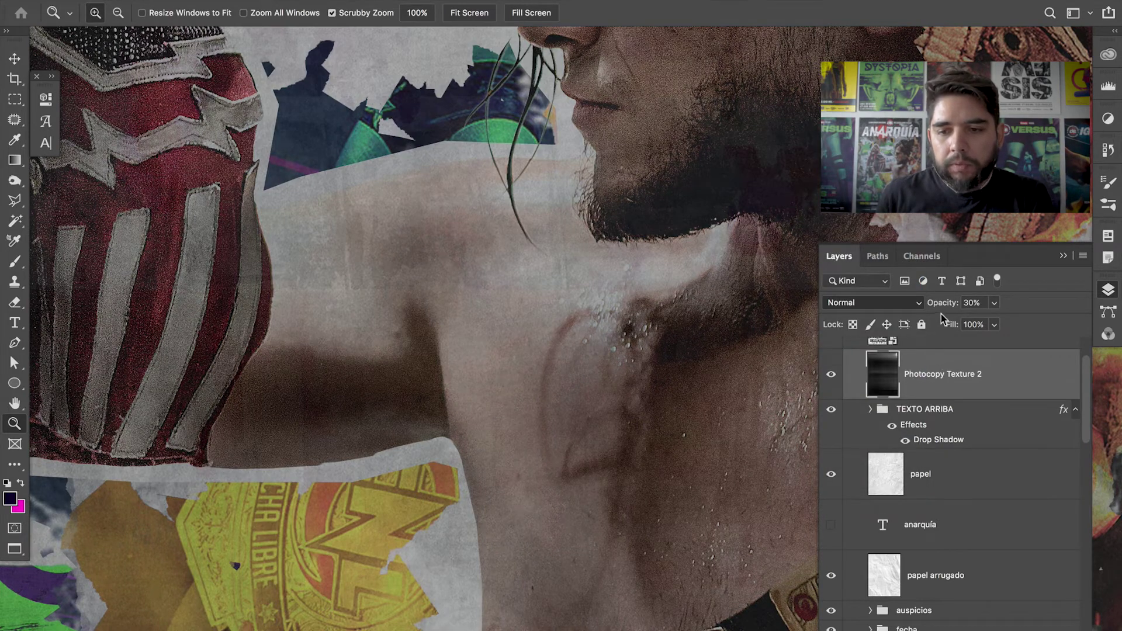
drag(942, 305, 1083, 303)
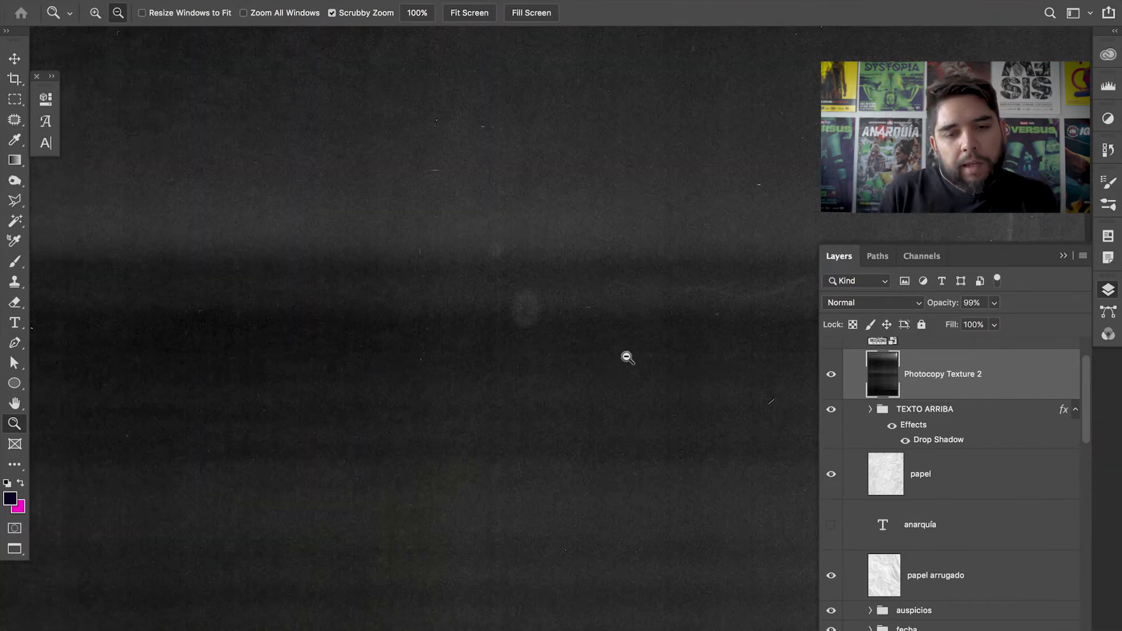
alt+click(609, 333)
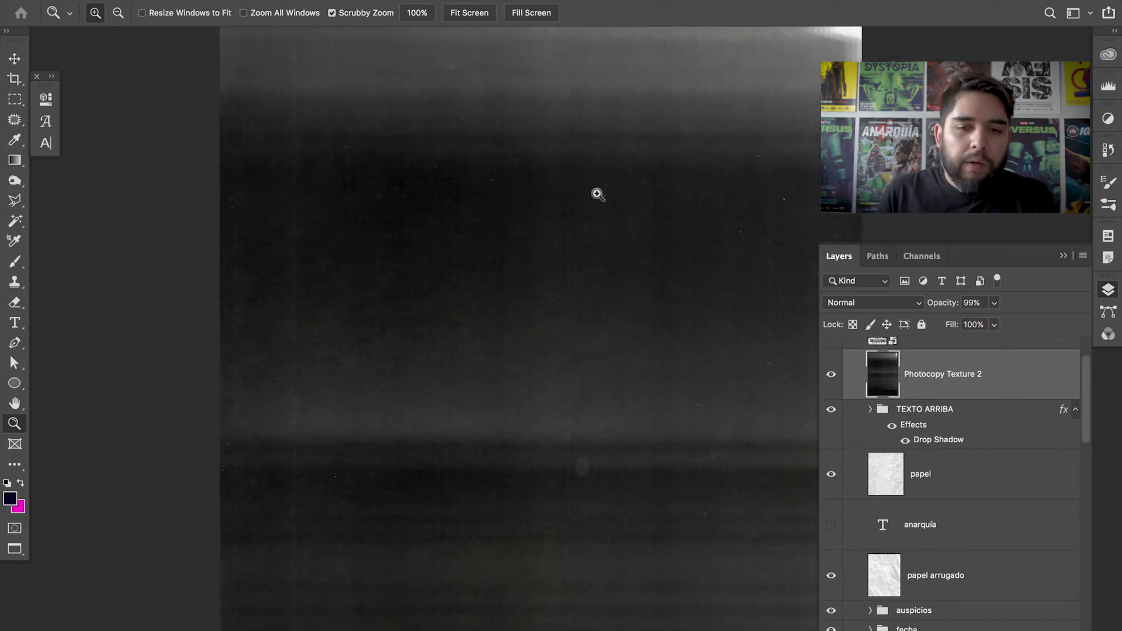
drag(694, 222, 748, 118)
drag(475, 122, 601, 383)
drag(611, 328, 621, 387)
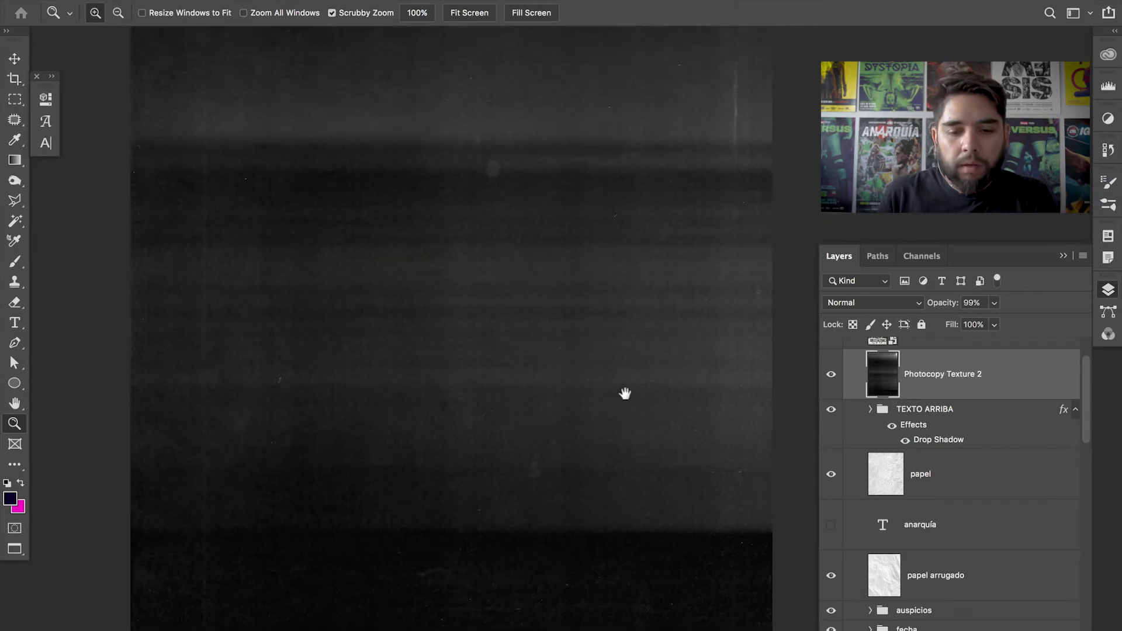
alt+click(598, 325)
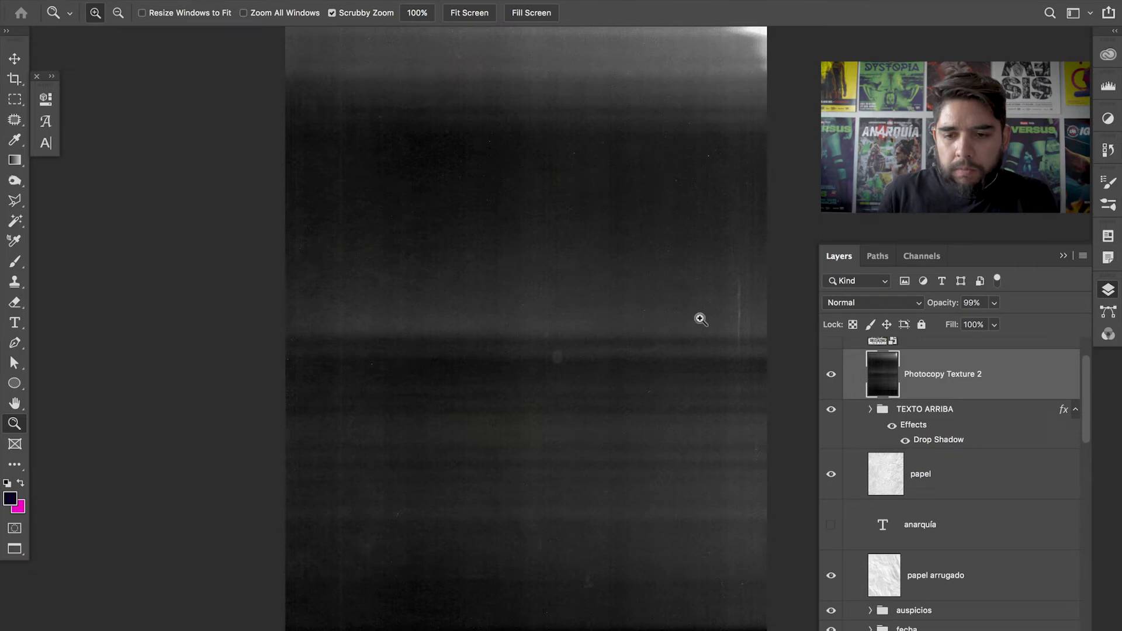
- Blend Photocopy Texture 2 in Overlay mode at 30% opacity and fit the poster
click(831, 377)
click(833, 379)
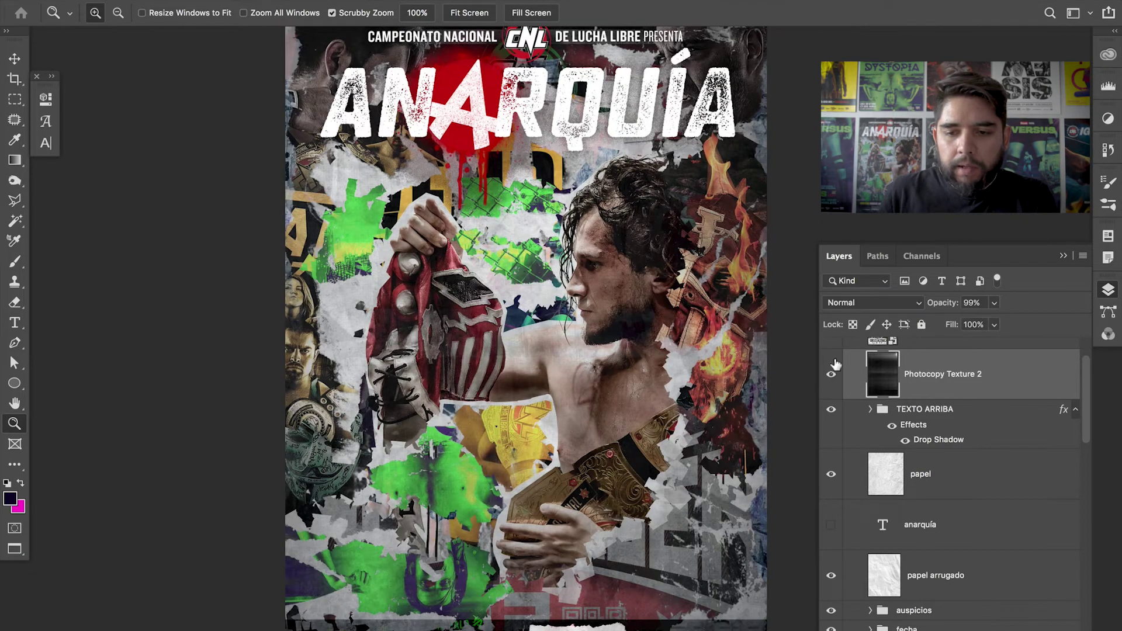
click(862, 303)
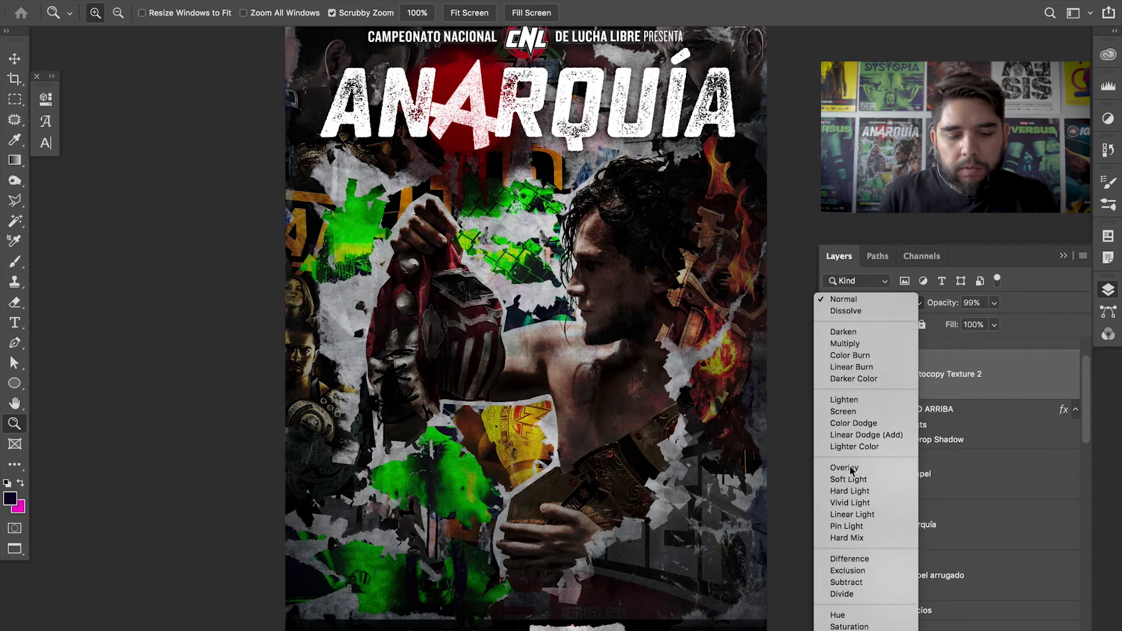
click(847, 470)
key(v)
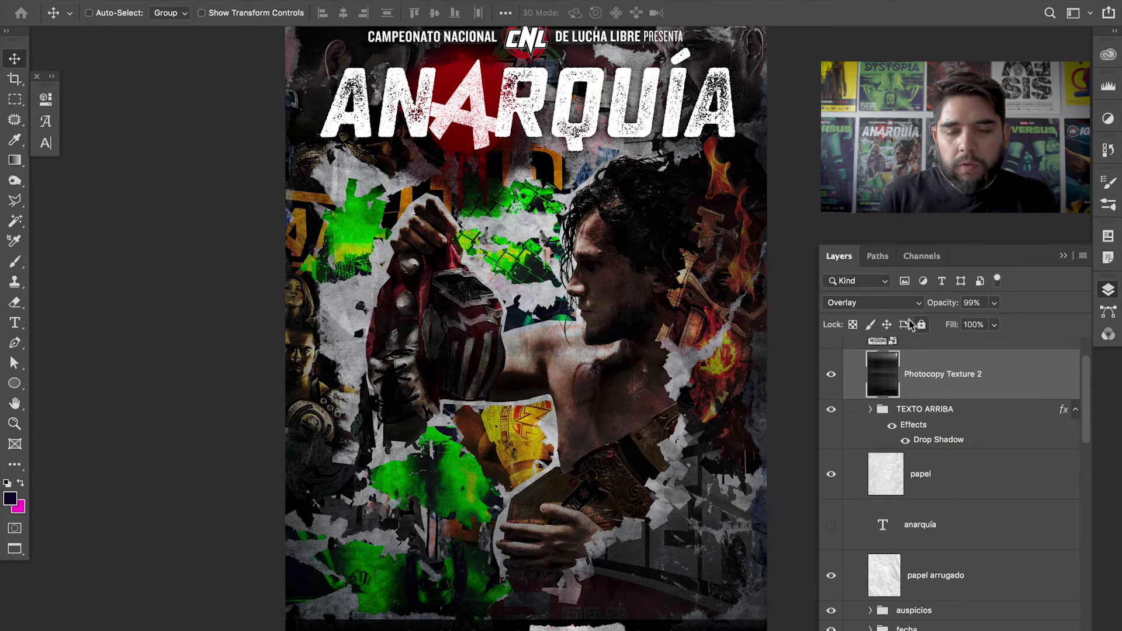
key(3)
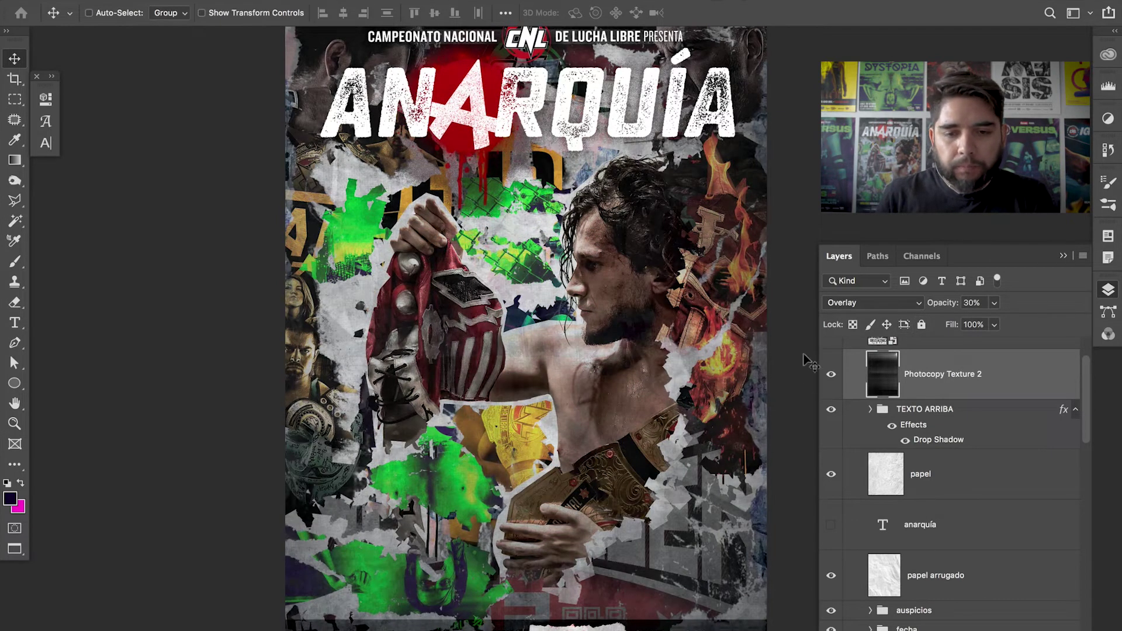
drag(703, 354, 706, 371)
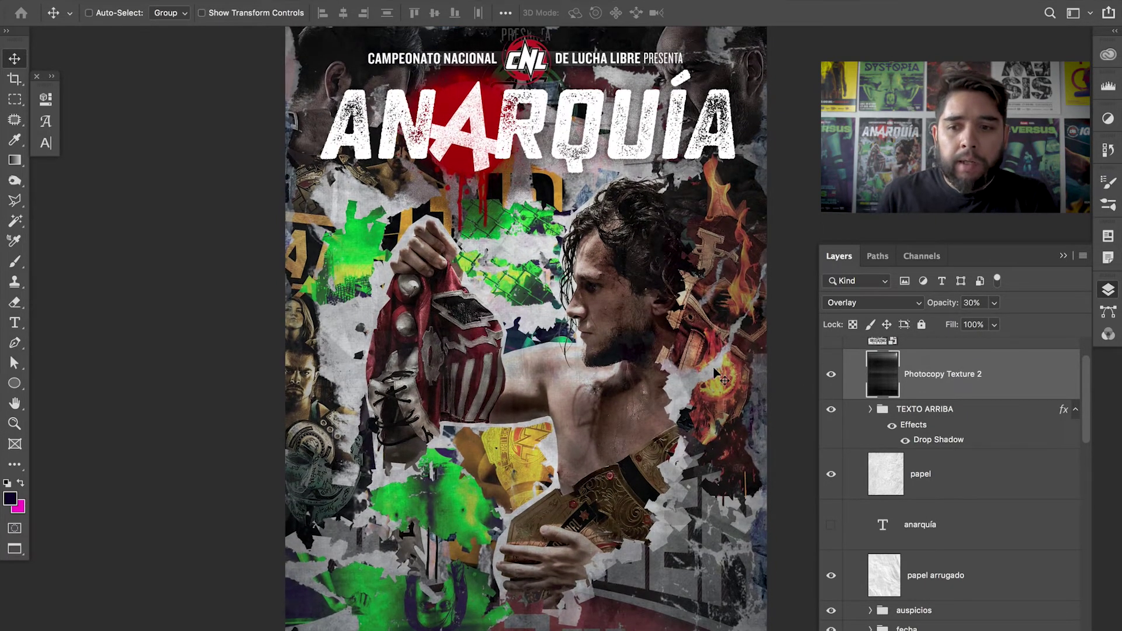
key(super+0)
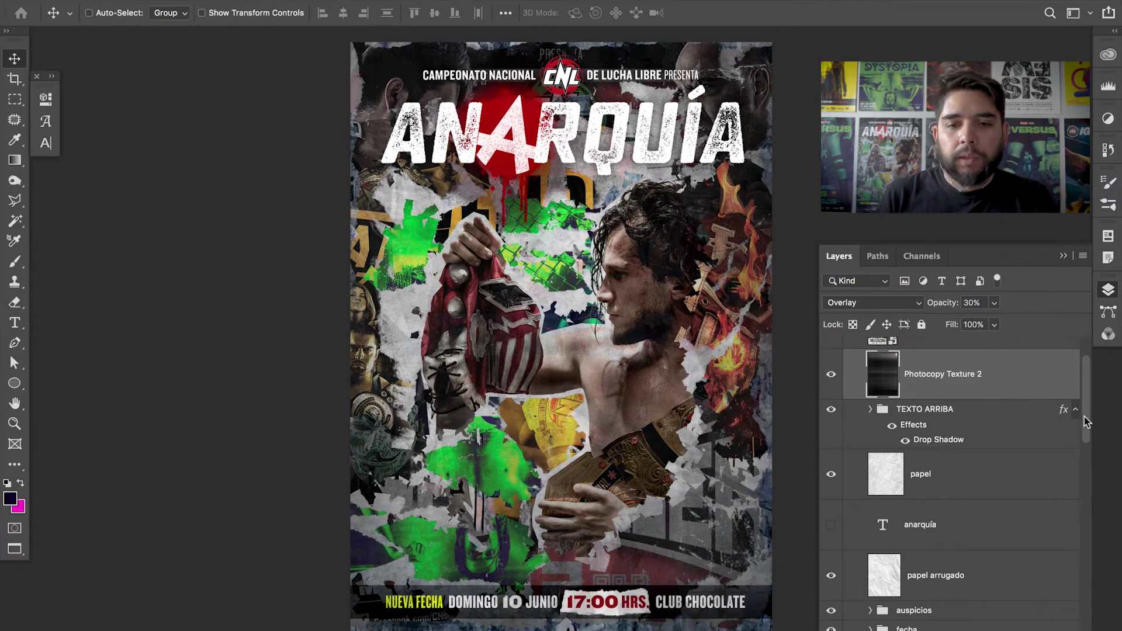
drag(1085, 422, 1084, 390)
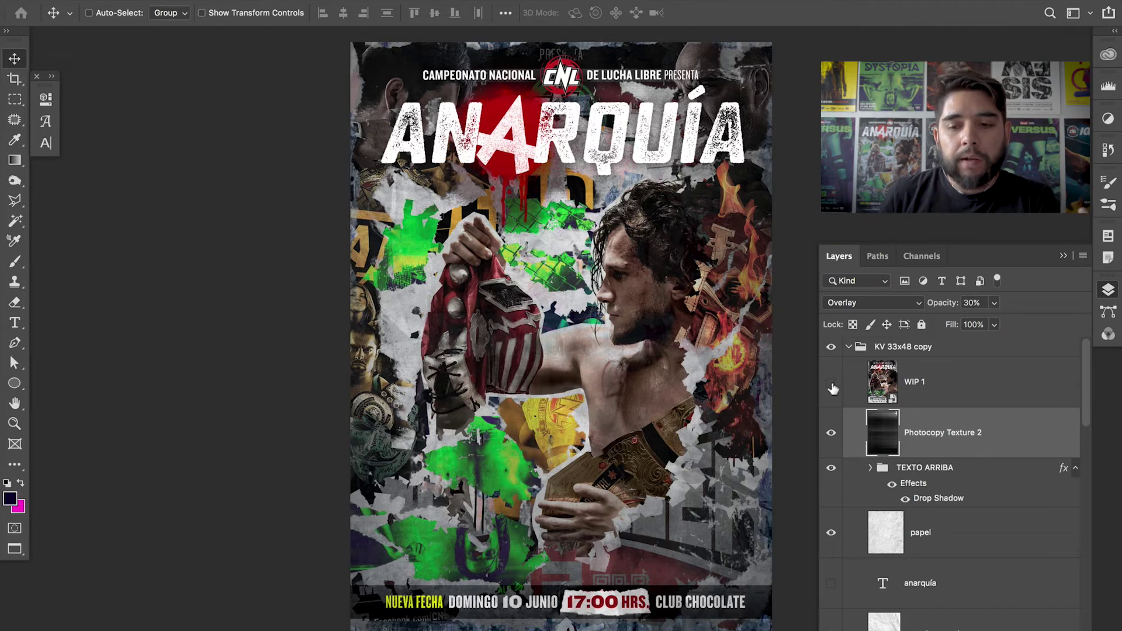
- Show the earlier WIP 1 poster version and hide all panels for a clean full-screen view
click(831, 384)
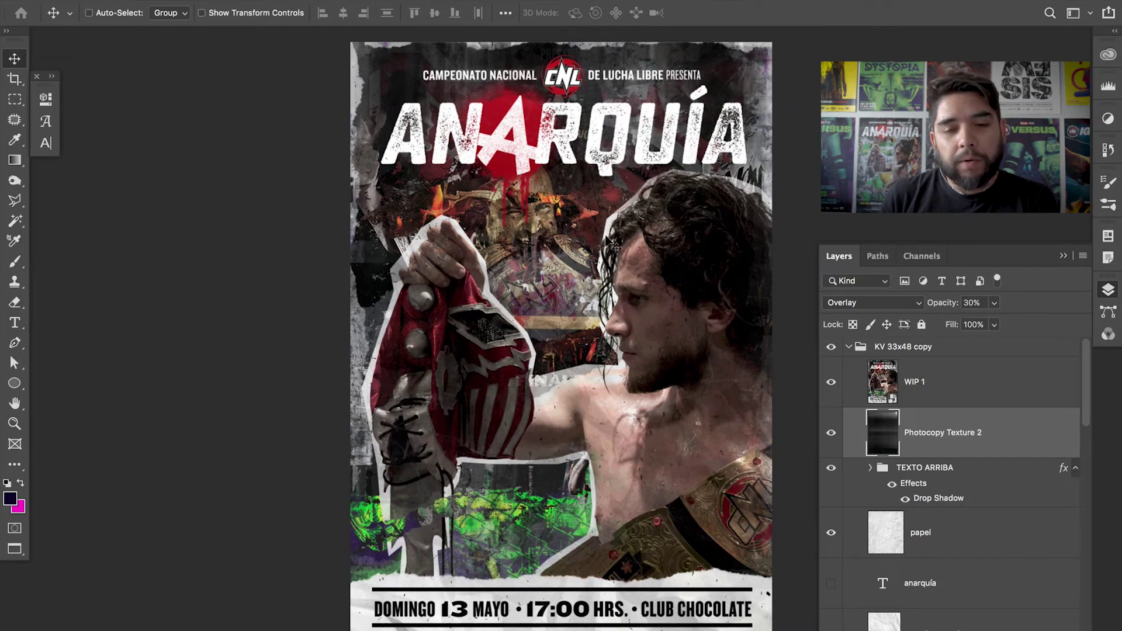
key(z)
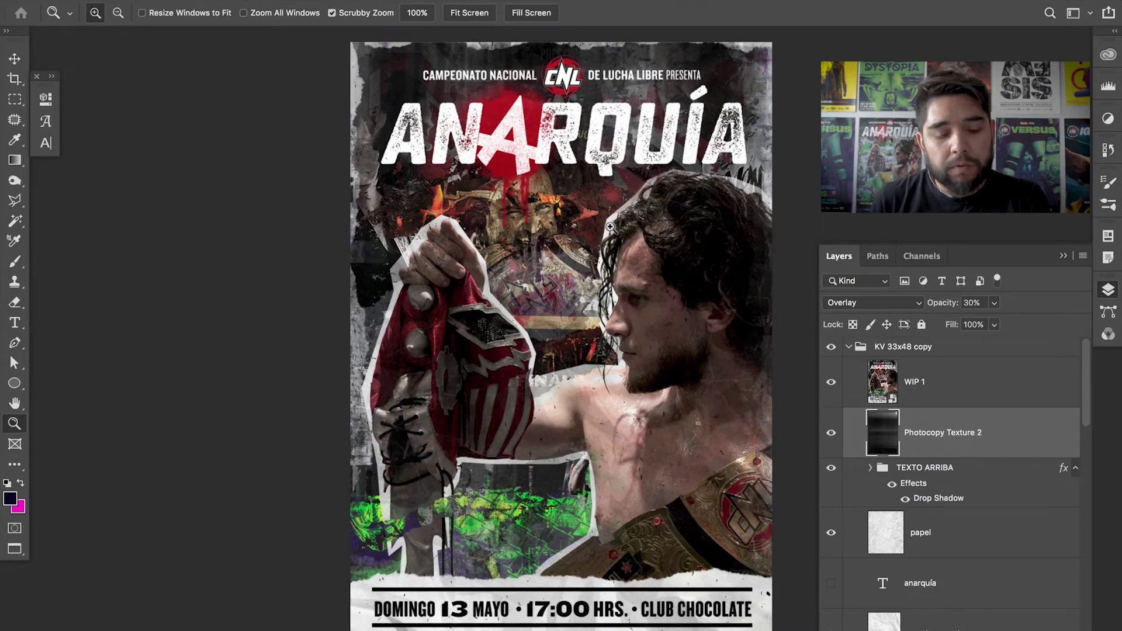
key(Tab)
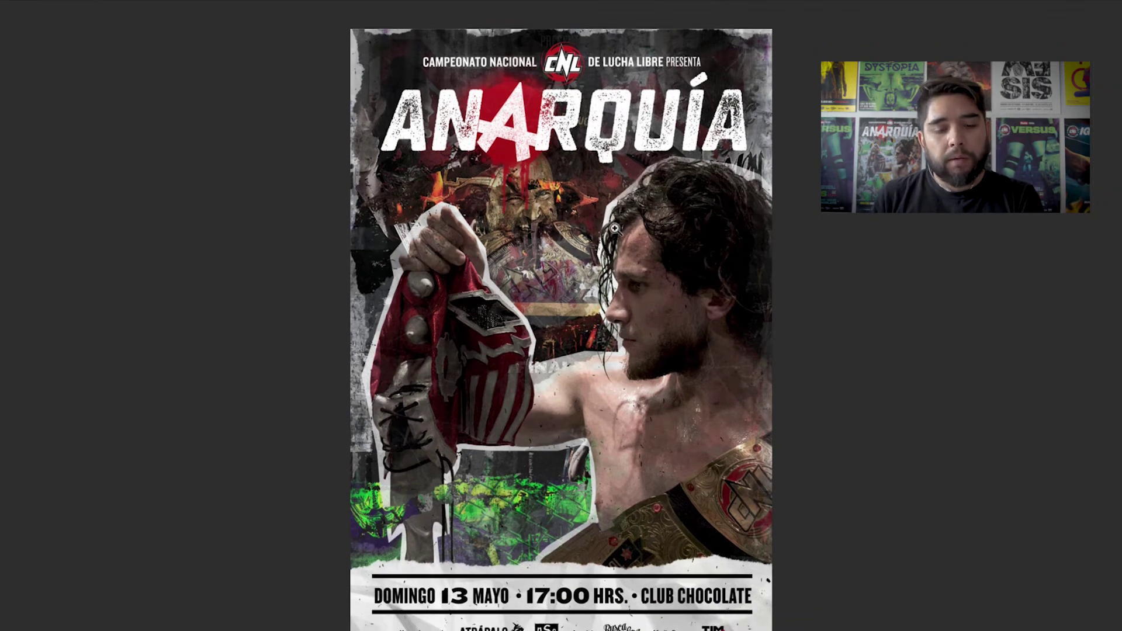
click(620, 240)
key(Tab)
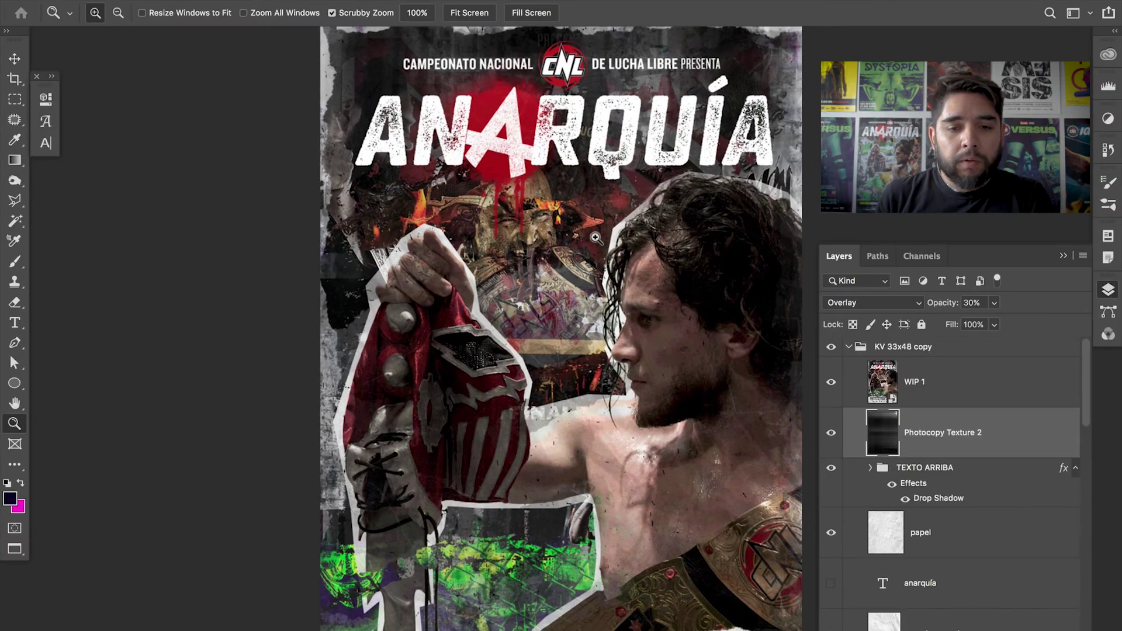
key(Tab)
- Zoom in to inspect the mask, chest and date line of the older version
click(557, 209)
scroll(534, 235, up, 3)
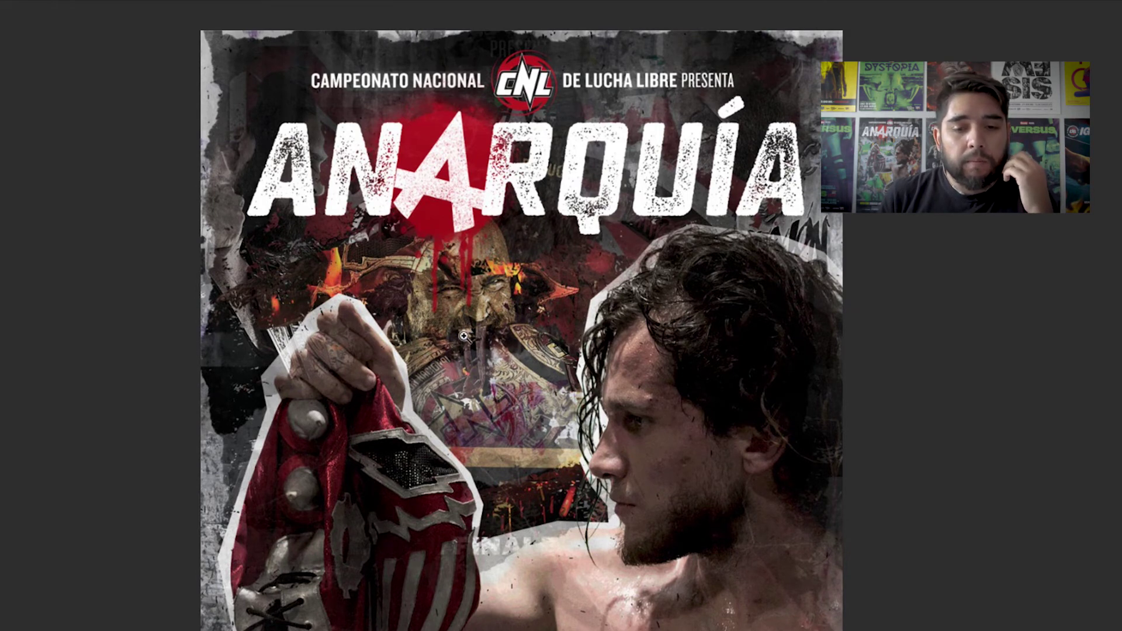
drag(513, 373, 532, 280)
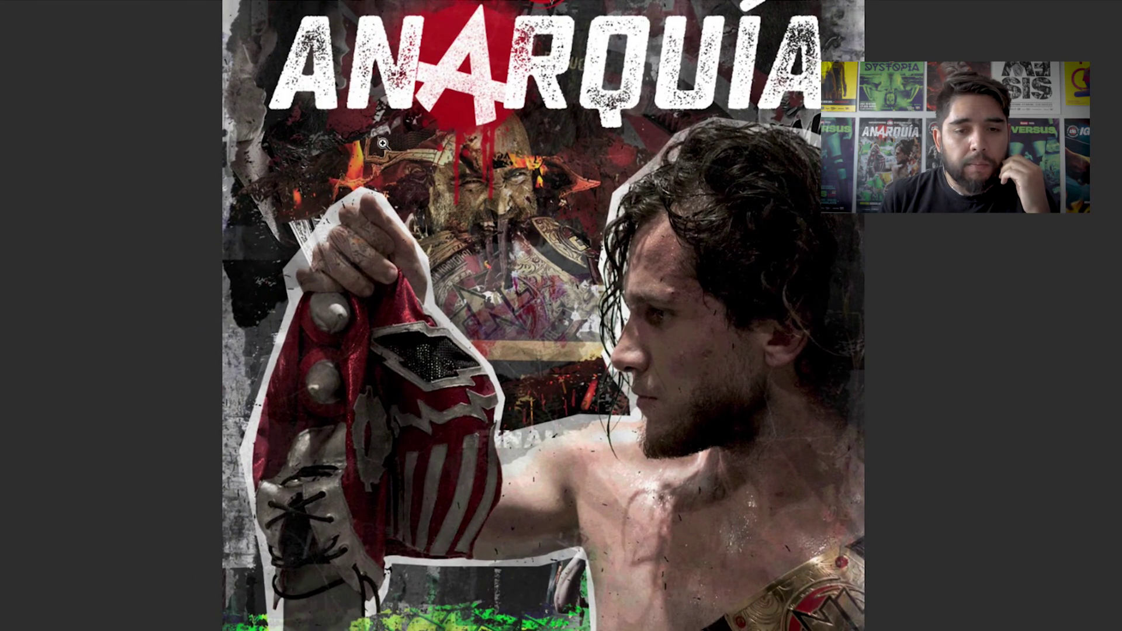
click(387, 166)
drag(390, 170, 421, 195)
scroll(493, 367, down, 15)
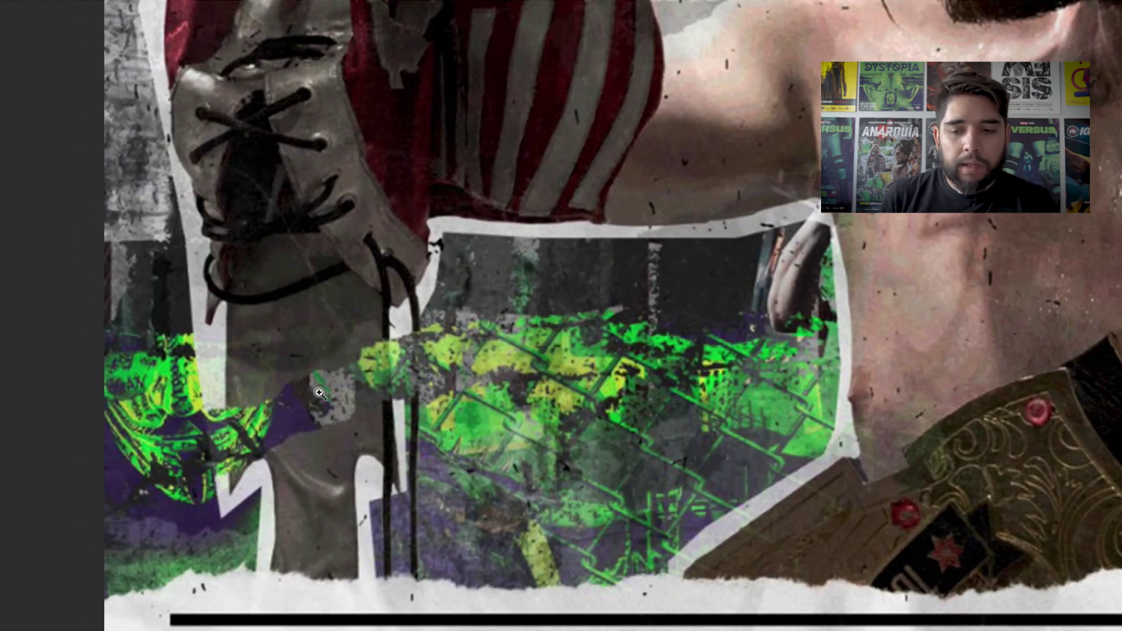
alt+click(518, 376)
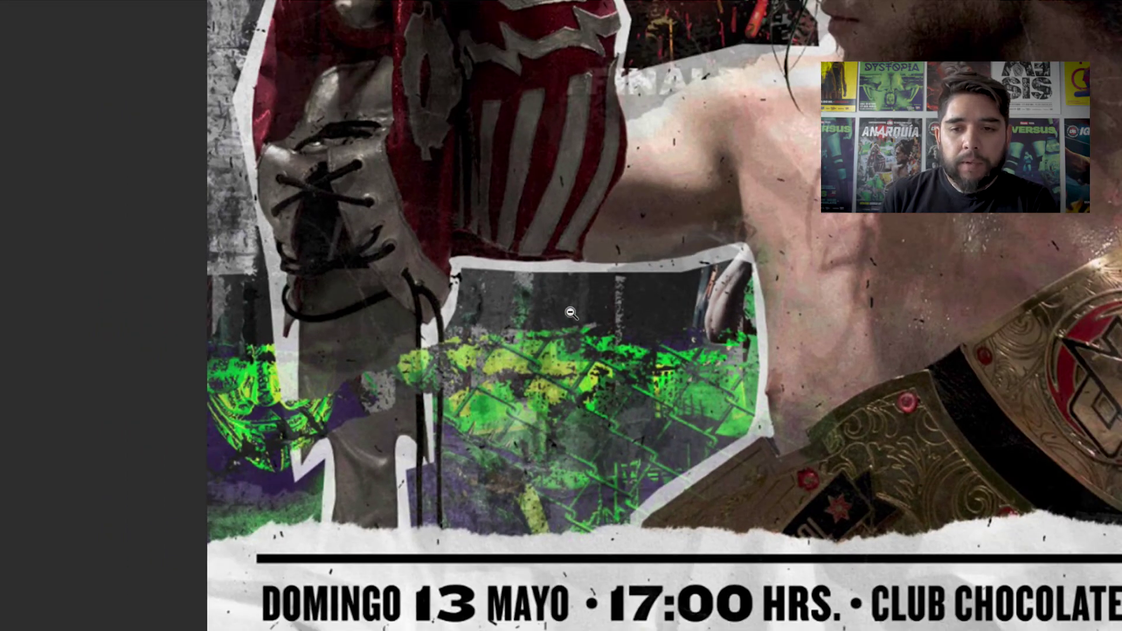
alt+click(570, 315)
scroll(789, 117, up, 8)
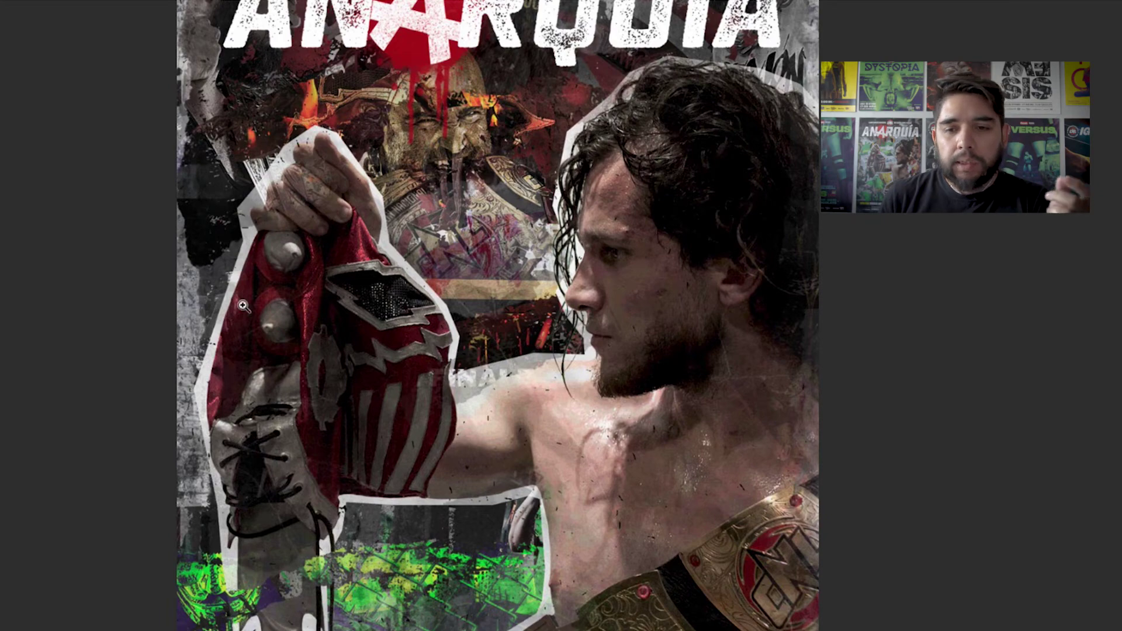
scroll(336, 301, up, 4)
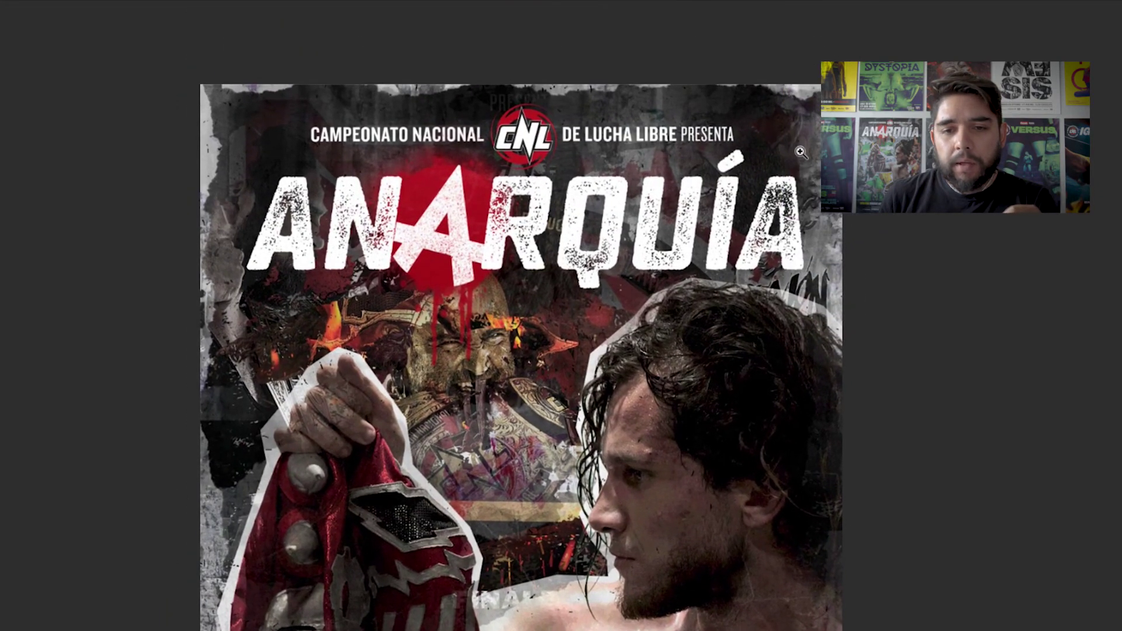
- Zoom in on the ANARQUÍA title lettering, then back out past the CNL header
click(801, 153)
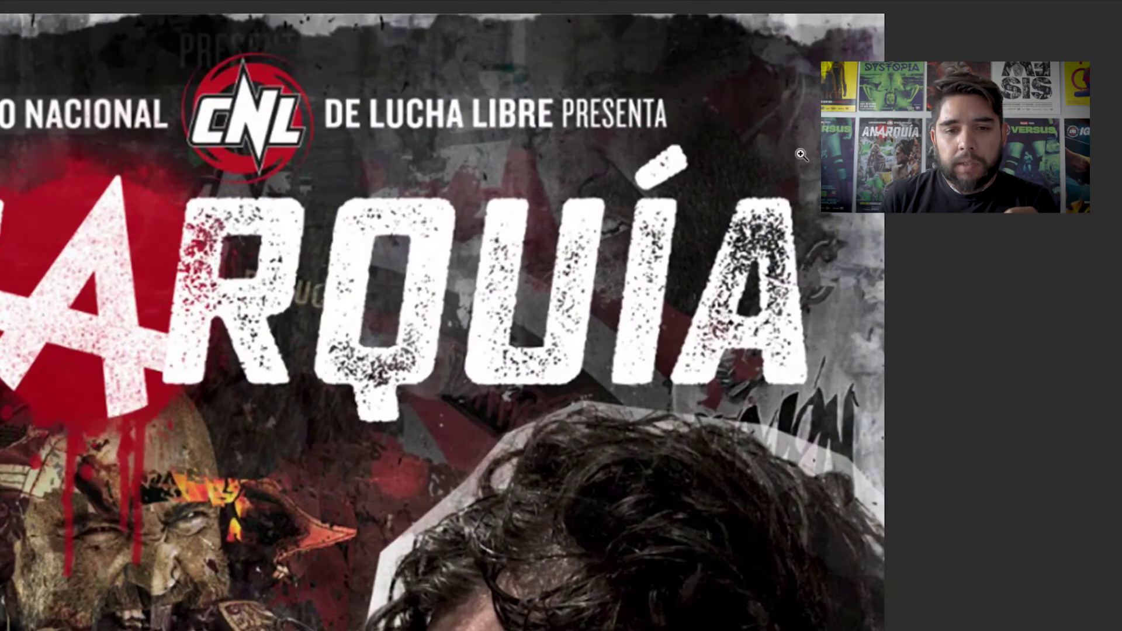
click(800, 153)
scroll(530, 193, up, 1)
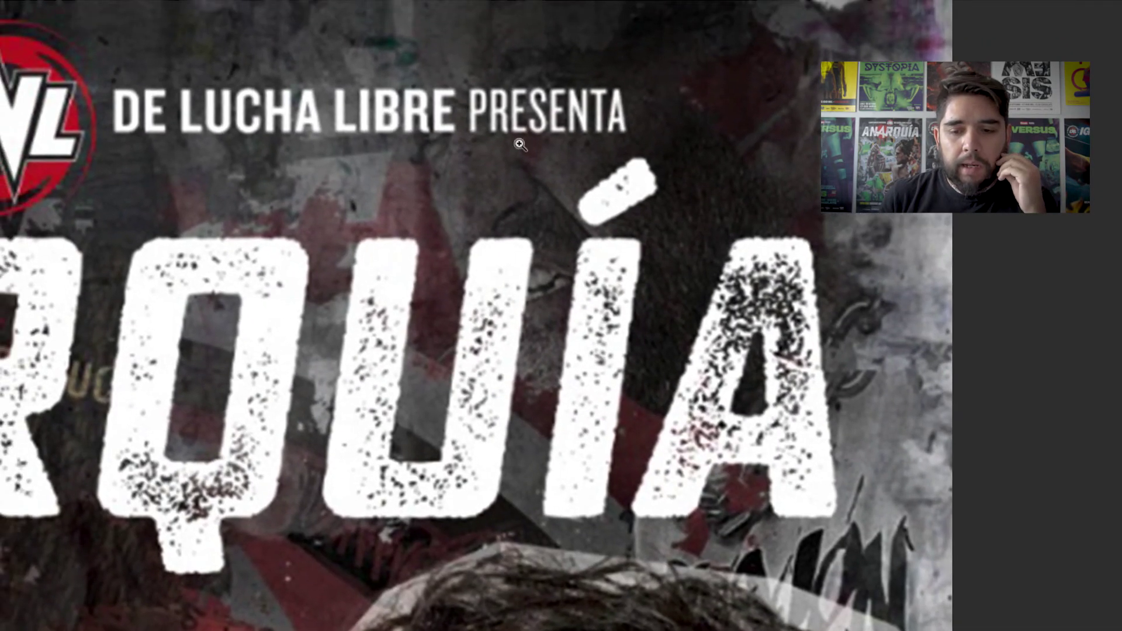
scroll(761, 463, right, 1)
scroll(683, 324, left, 6)
scroll(684, 323, up, 1)
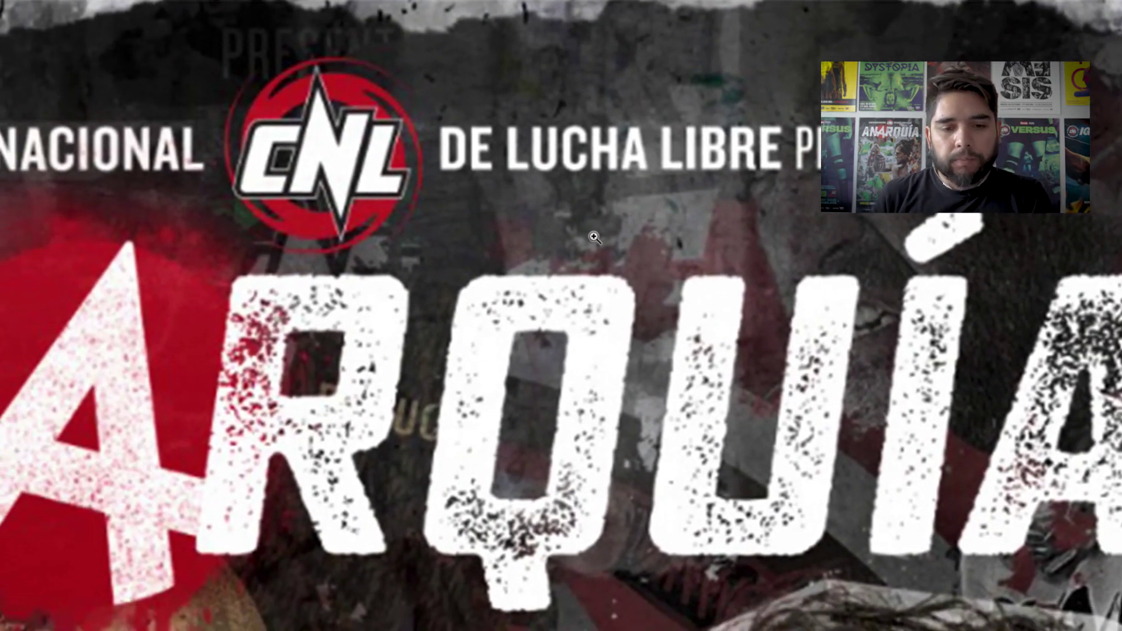
alt+click(582, 250)
alt+click(532, 329)
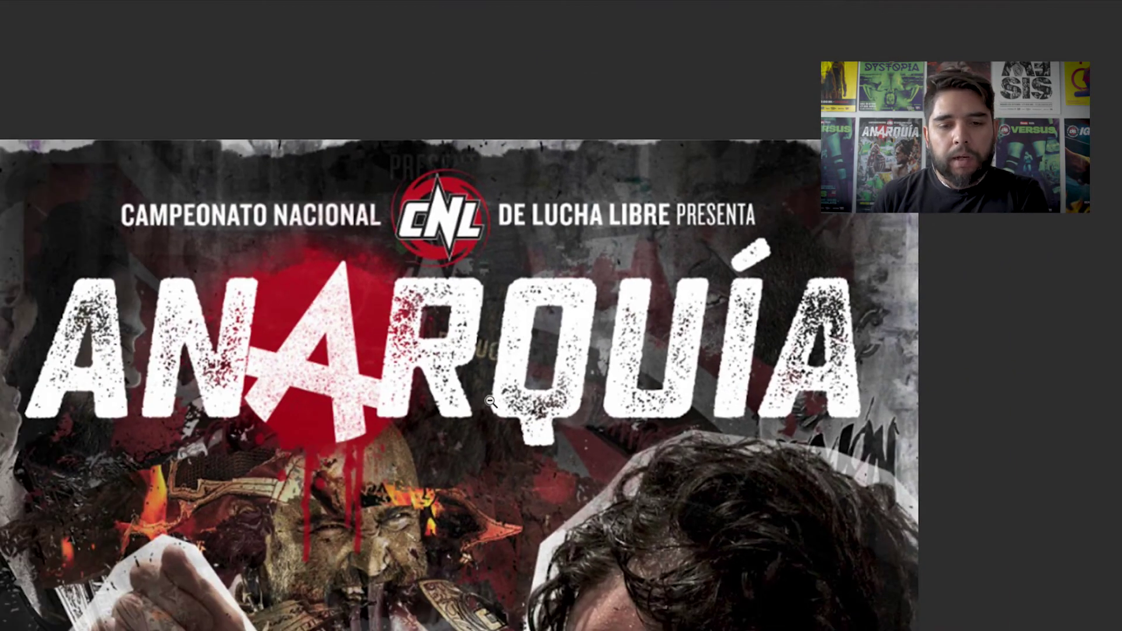
alt+click(503, 362)
- Restore the panels and hide WIP 1 to reveal the NUEVA FECHA DOMINGO 10 JUNIO poster
alt+click(514, 360)
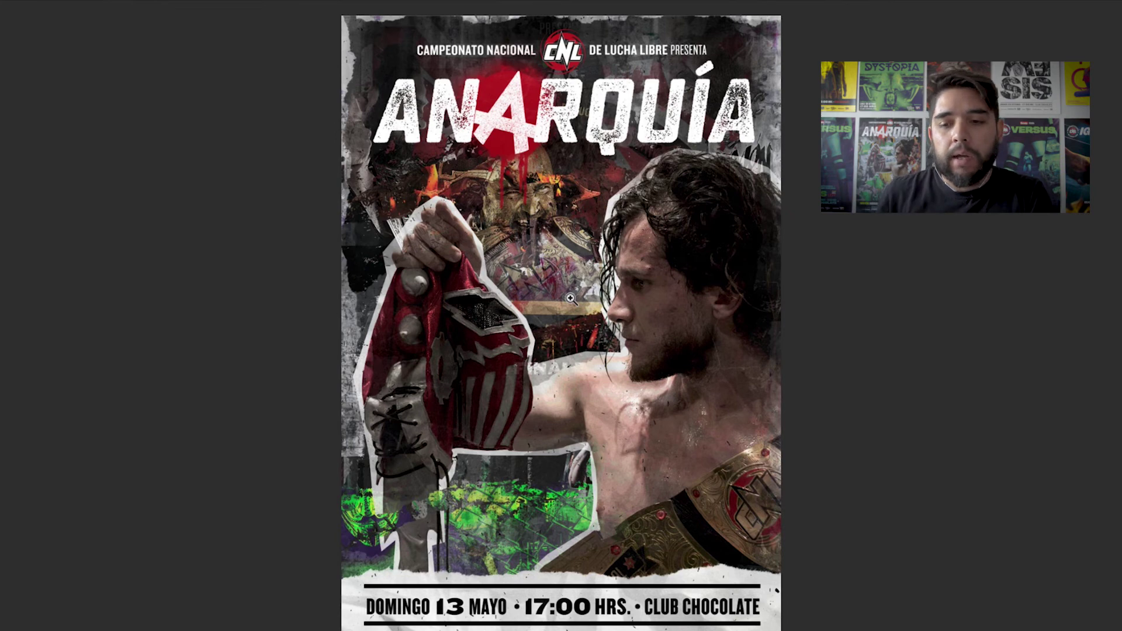
key(f)
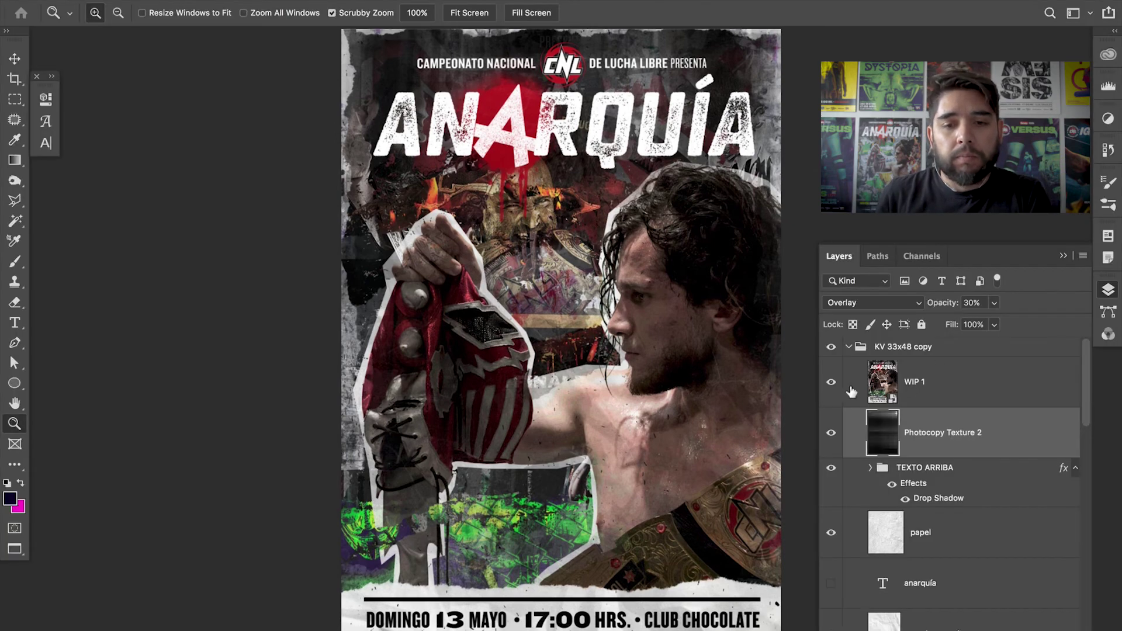
click(831, 382)
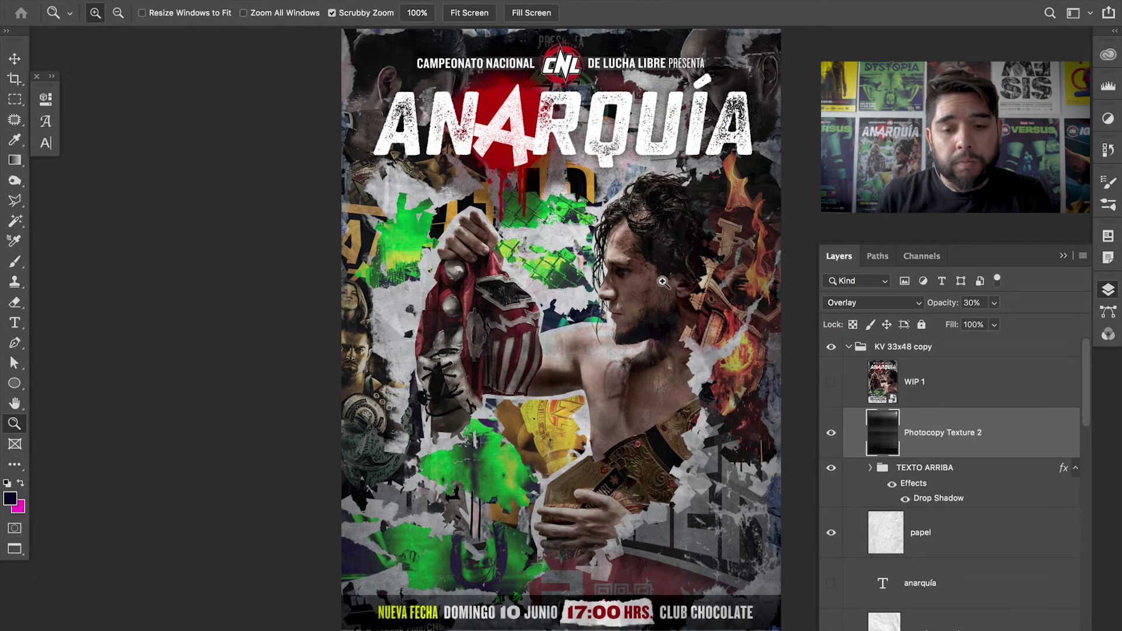